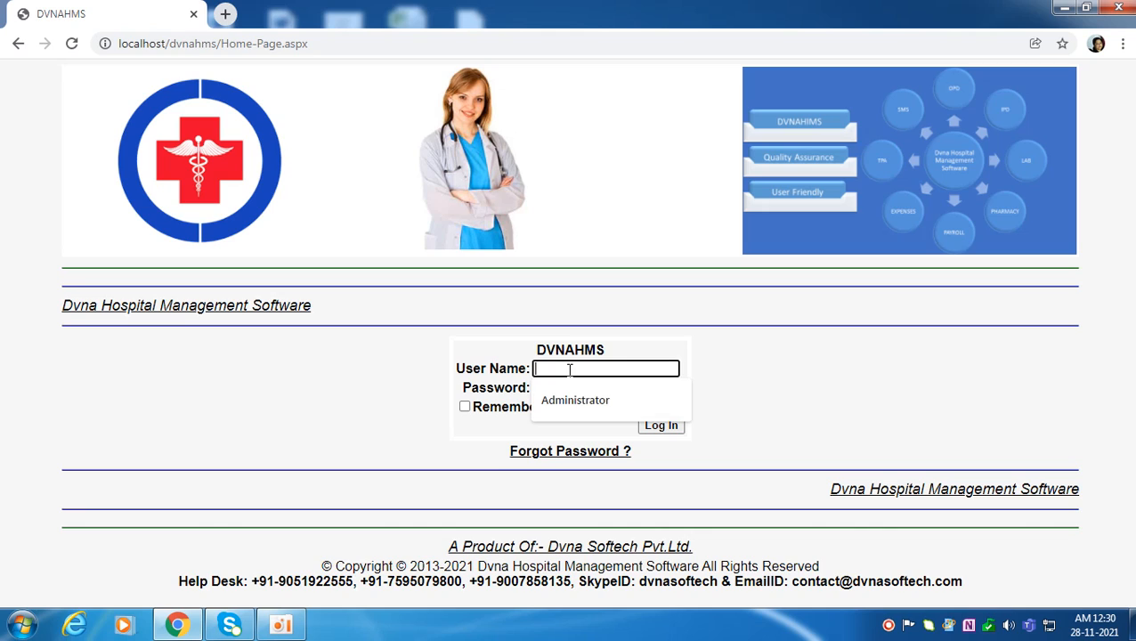
Log in with the Administrator user name and the account password.
click(601, 406)
click(595, 388)
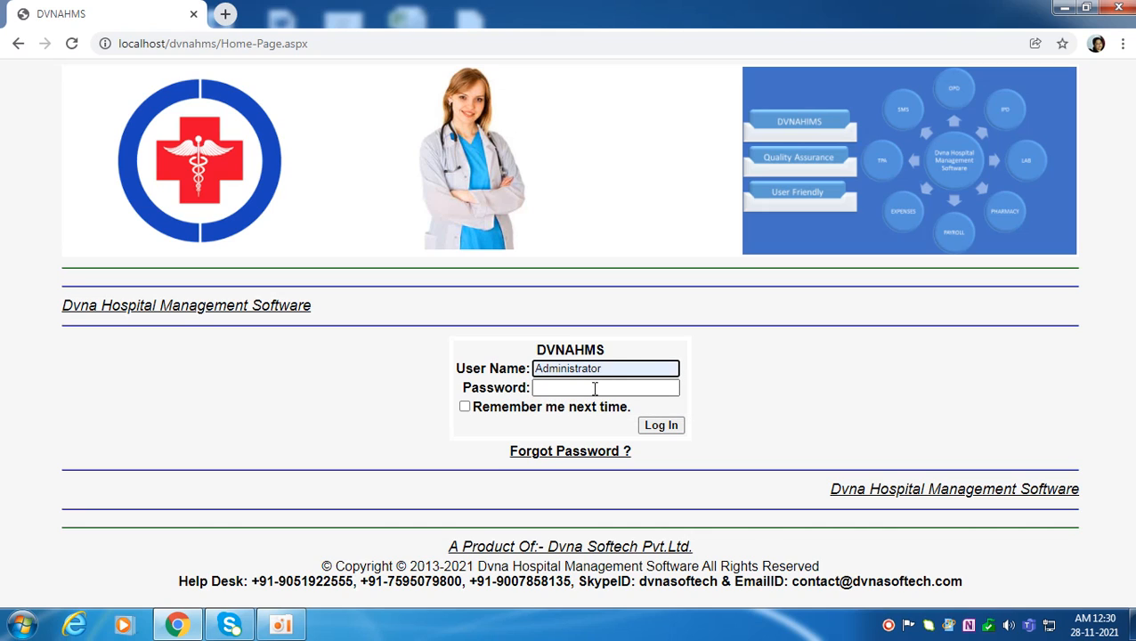
click(595, 388)
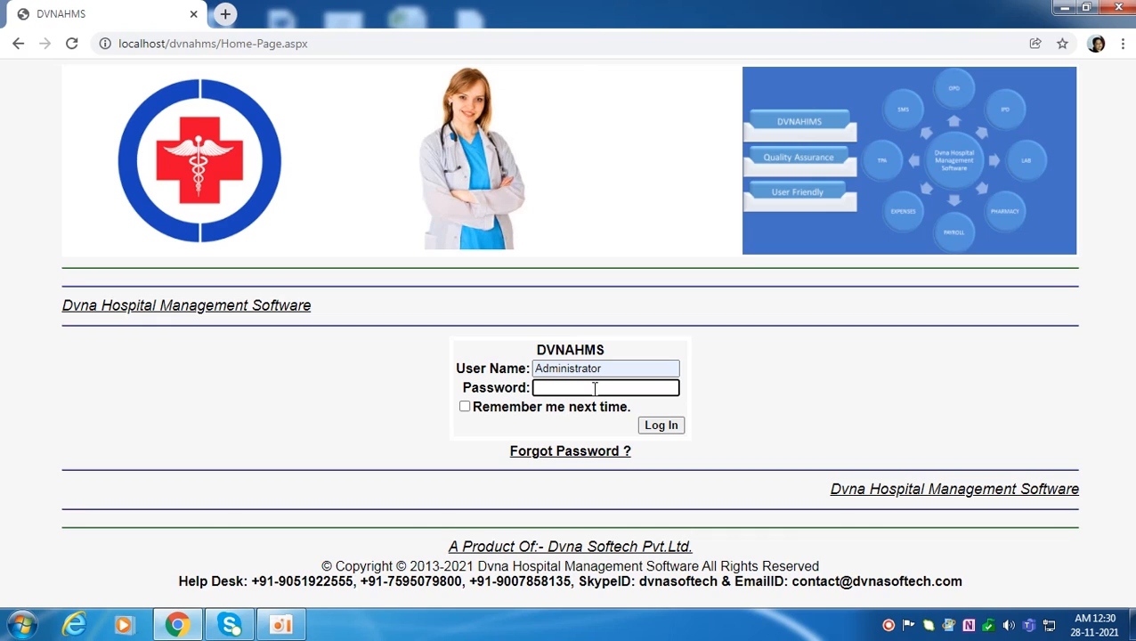
text(•••••)
key(BackSpace)
key(BackSpace)
key(BackSpace)
key(BackSpace)
key(BackSpace)
text(•••••••••)
key(Return)
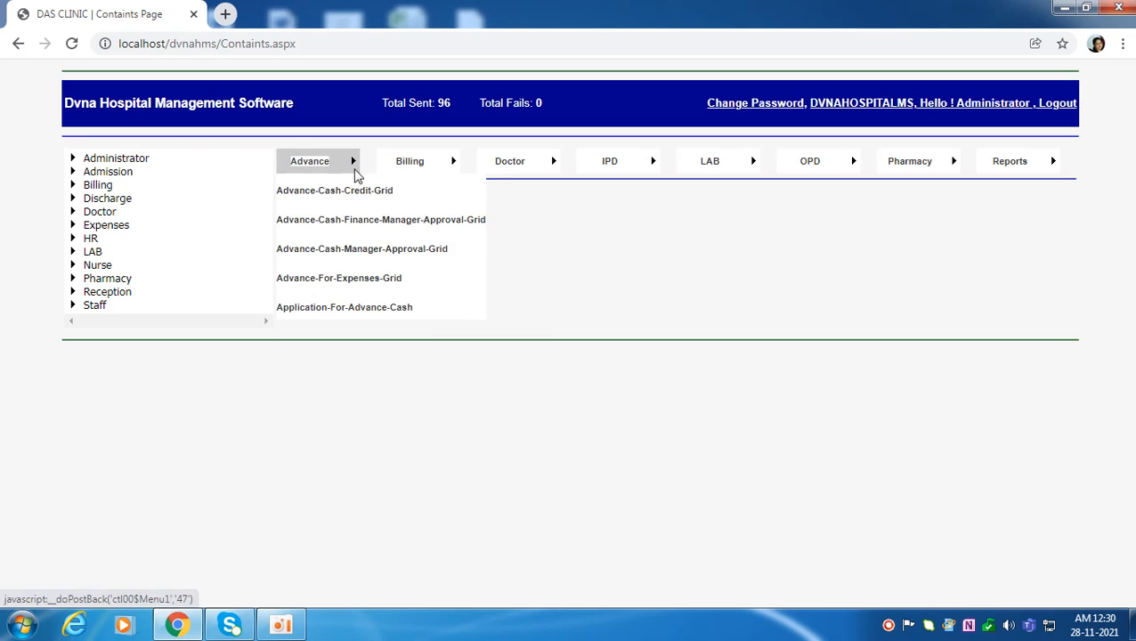
Open the Details Bill Grid page for billing.
mouse_move(609, 159)
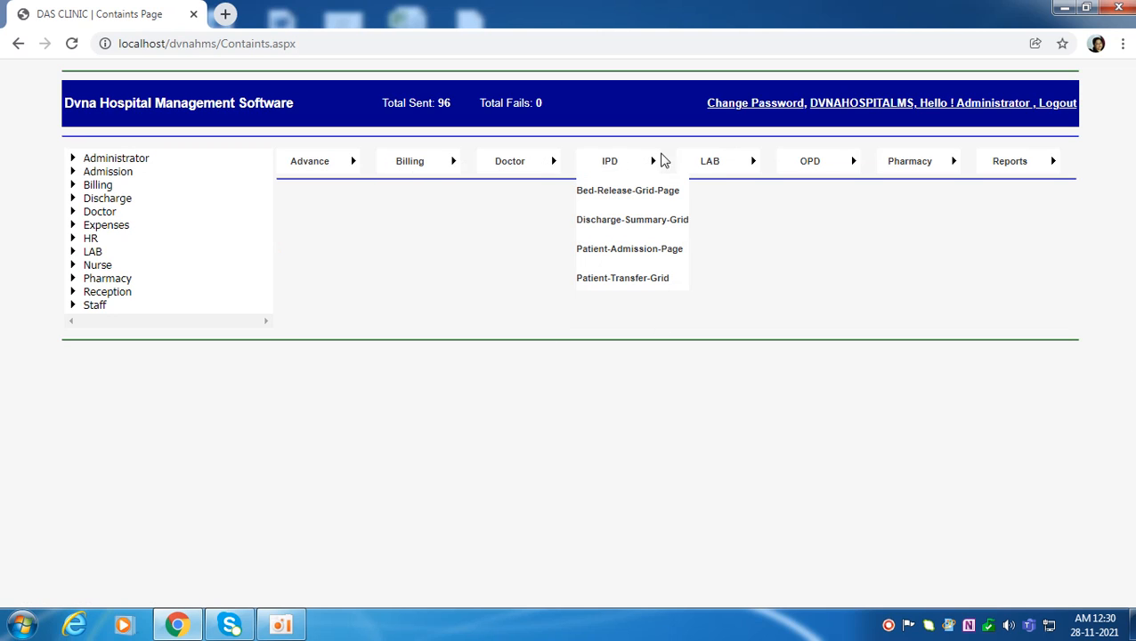
mouse_move(1029, 167)
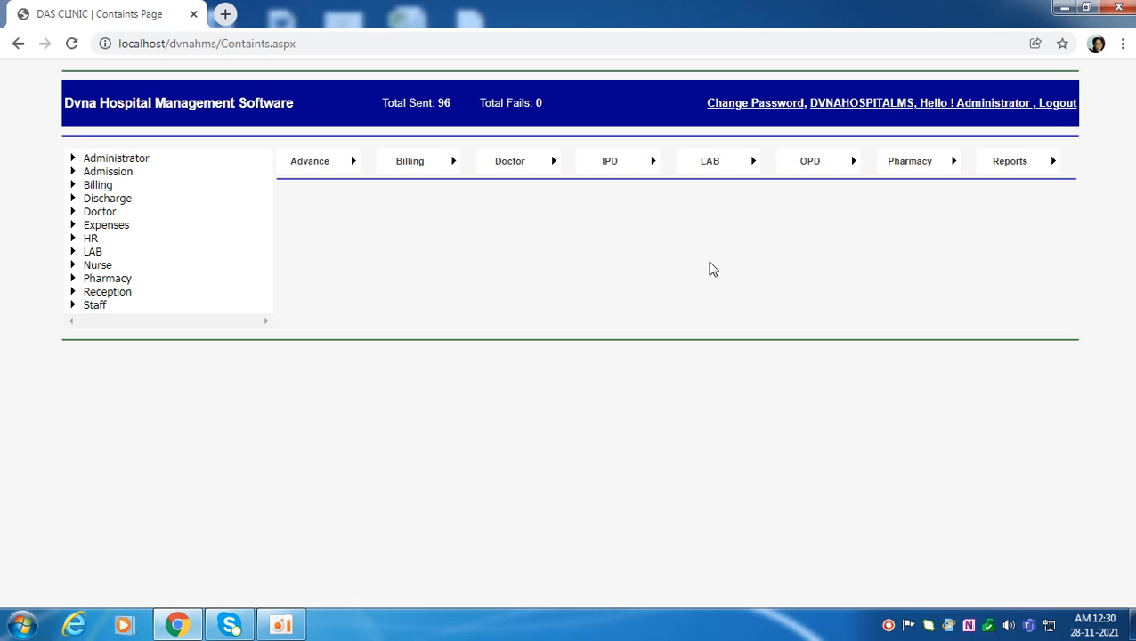
mouse_move(418, 162)
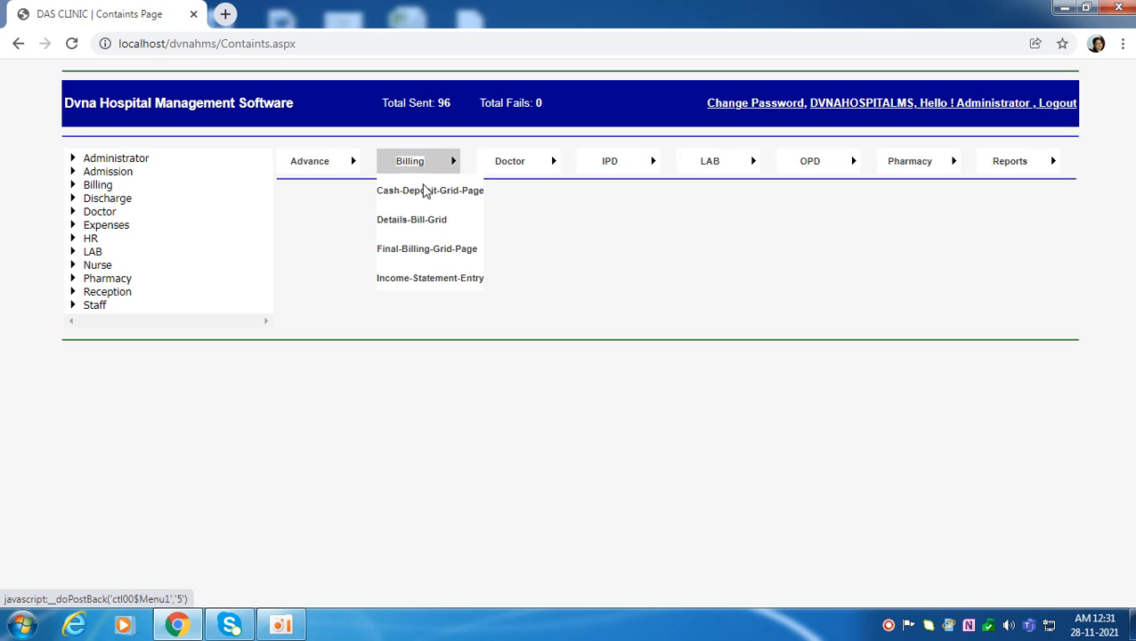
click(405, 227)
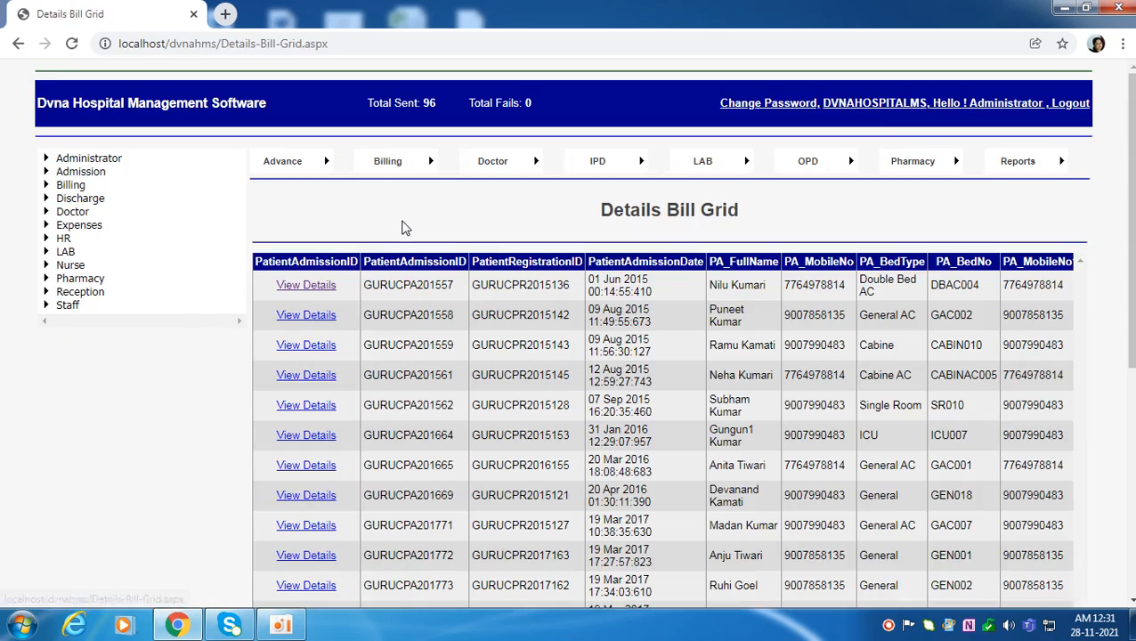
Look through the admitted patients in the Details Bill Grid and open the bill details of the first one.
scroll(508, 254, down, 4)
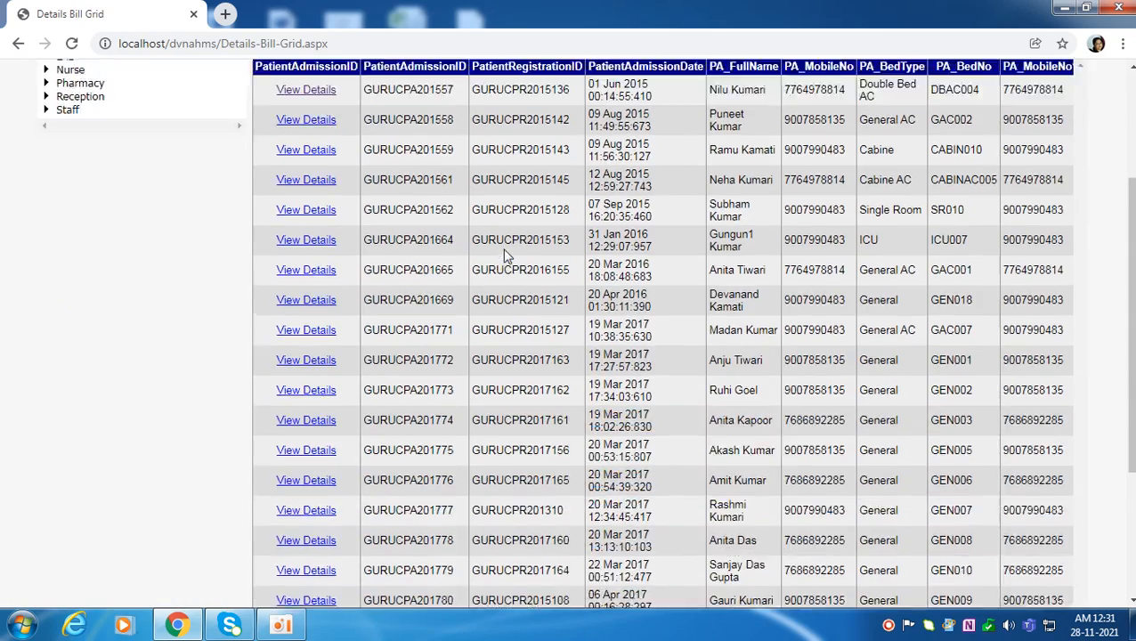
scroll(505, 256, up, 3)
scroll(504, 254, up, 1)
scroll(502, 248, down, 2)
scroll(523, 175, down, 3)
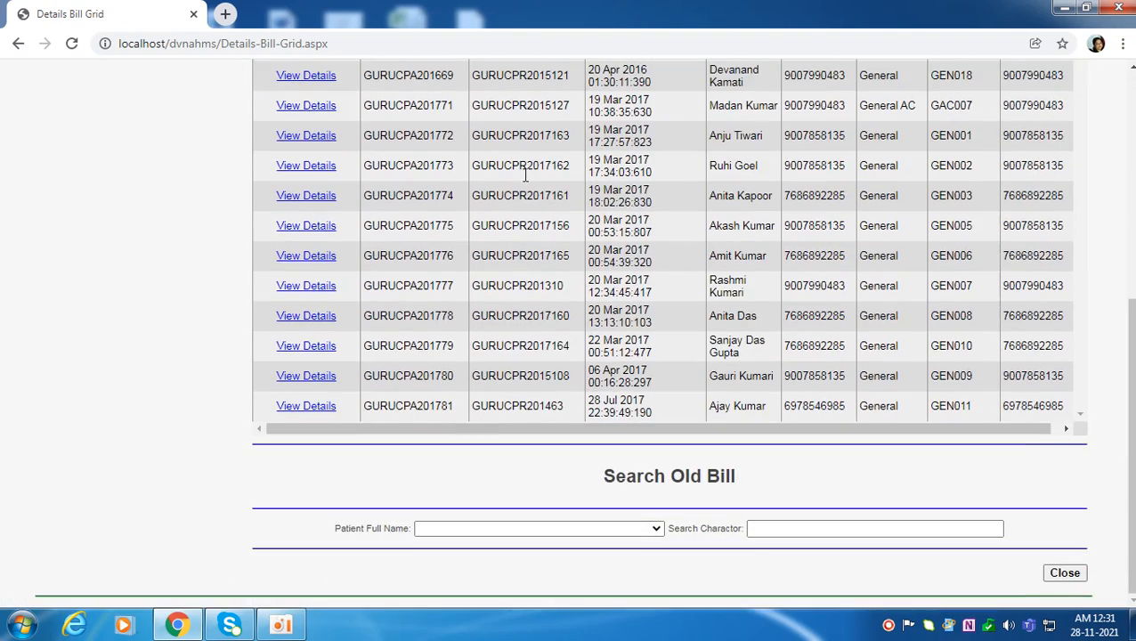
scroll(534, 178, up, 3)
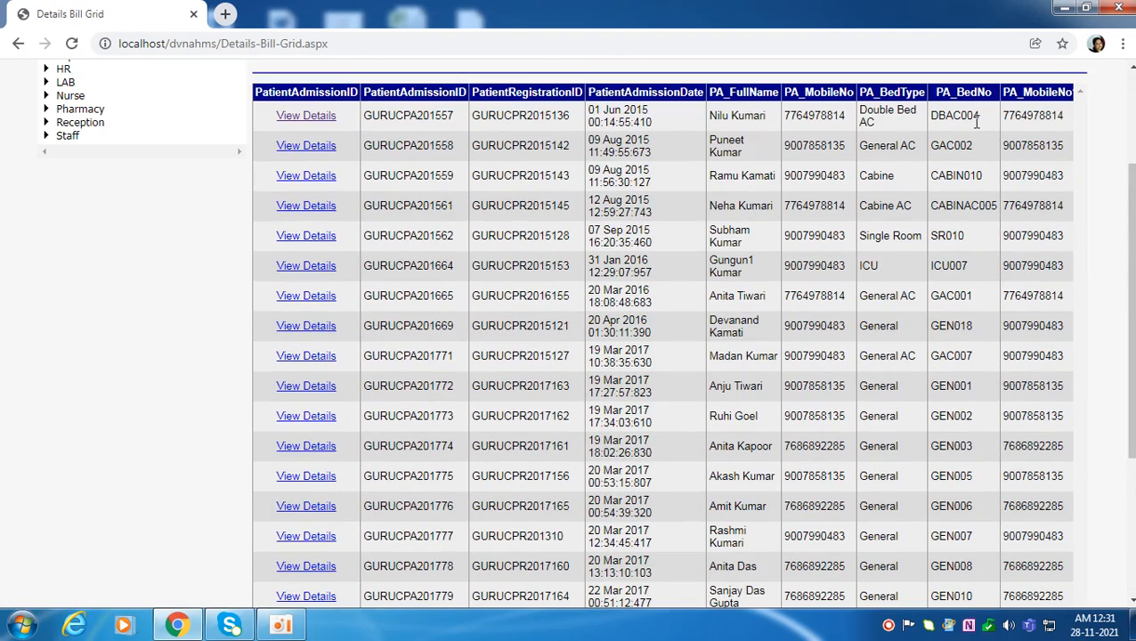
scroll(449, 142, up, 2)
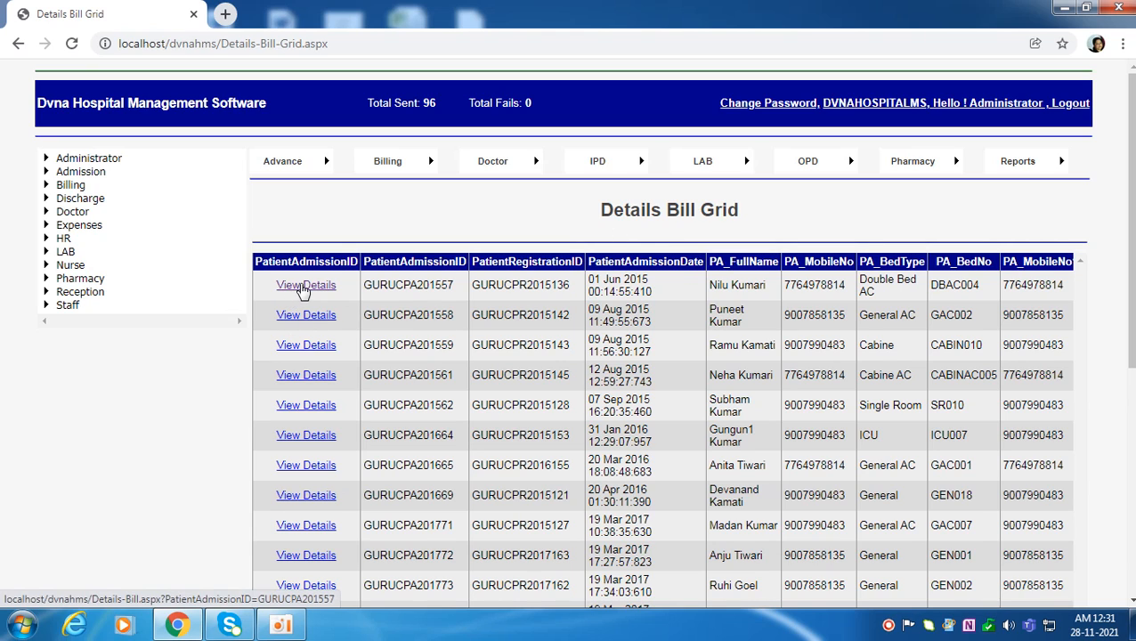
click(307, 287)
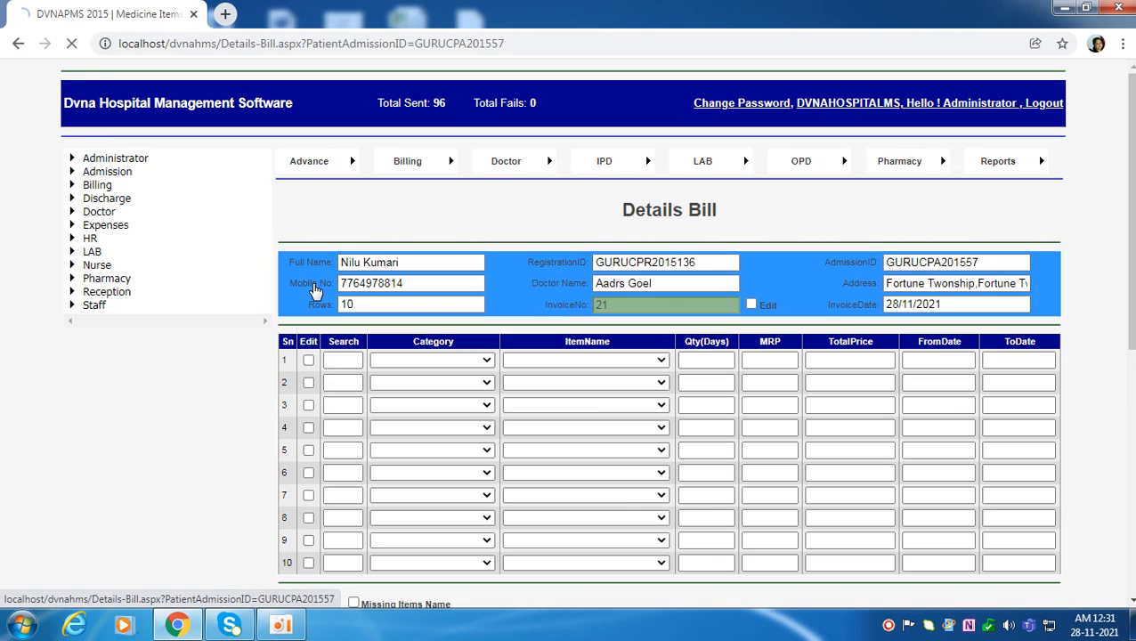
In bill row 1, search for "a" and select category Admission Department and item Admission Charge.
scroll(667, 441, down, 1)
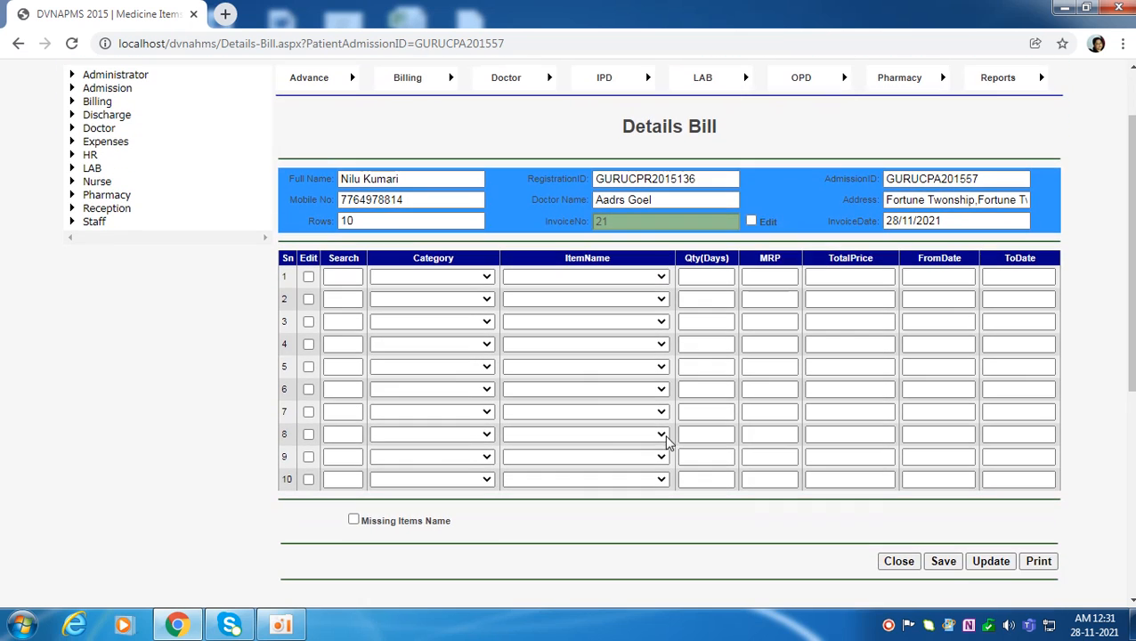
scroll(663, 442, up, 1)
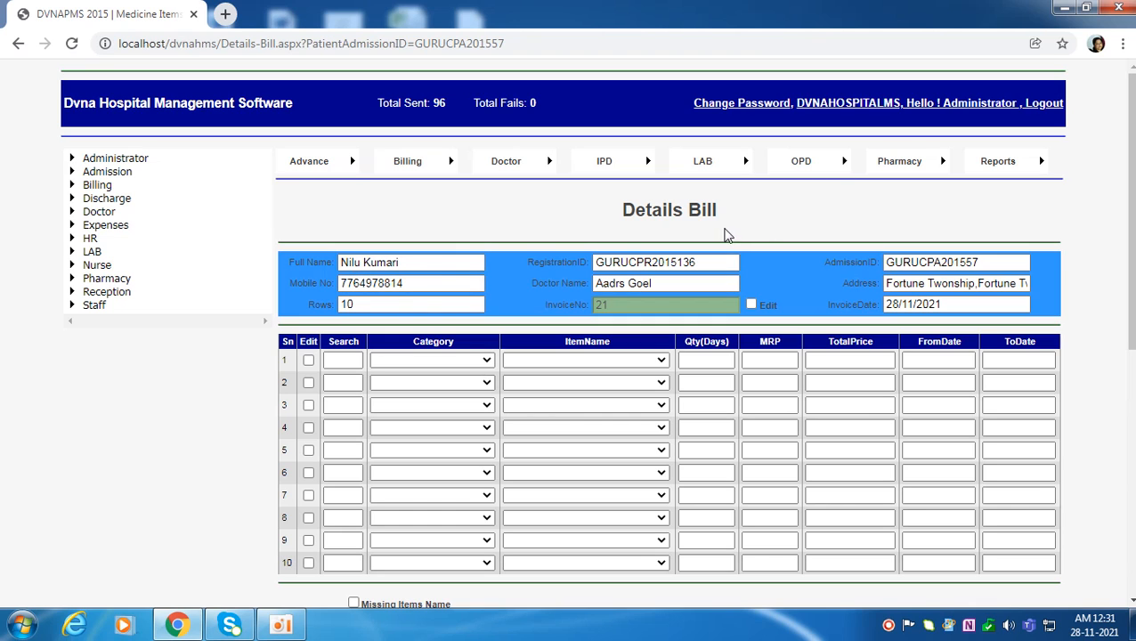
scroll(781, 218, down, 1)
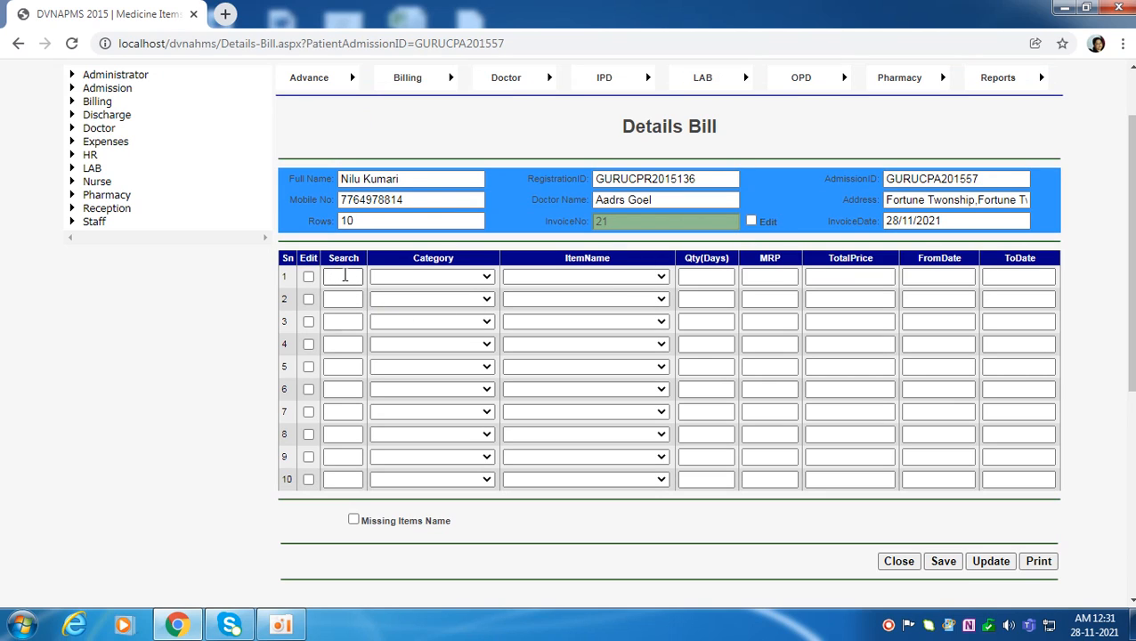
click(345, 276)
text(a)
click(339, 301)
click(341, 302)
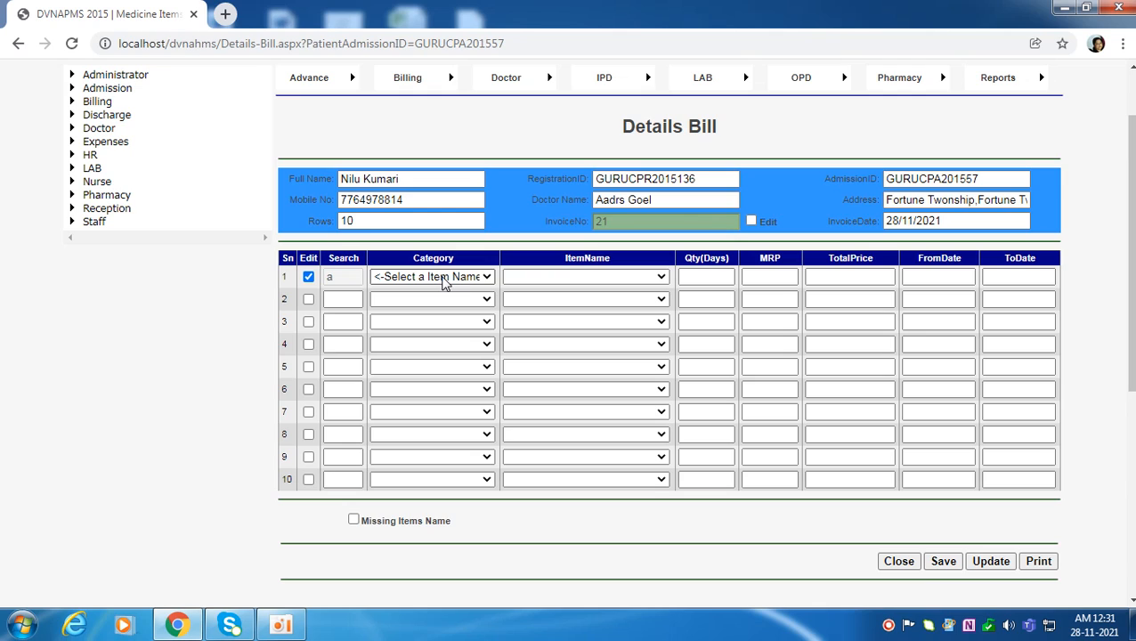
click(444, 281)
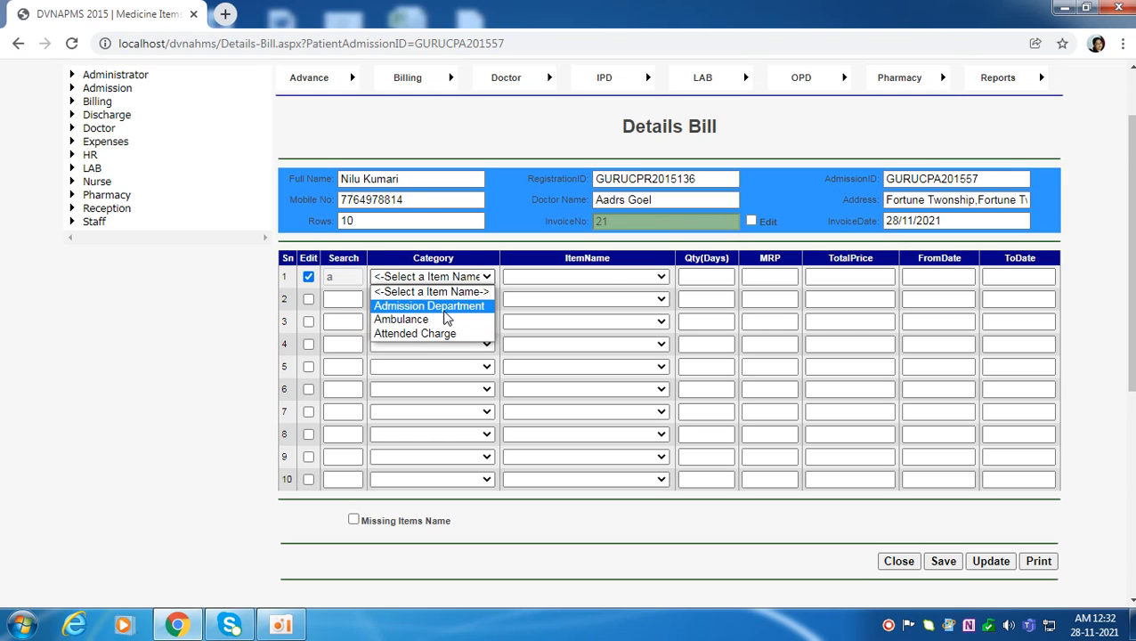
click(445, 314)
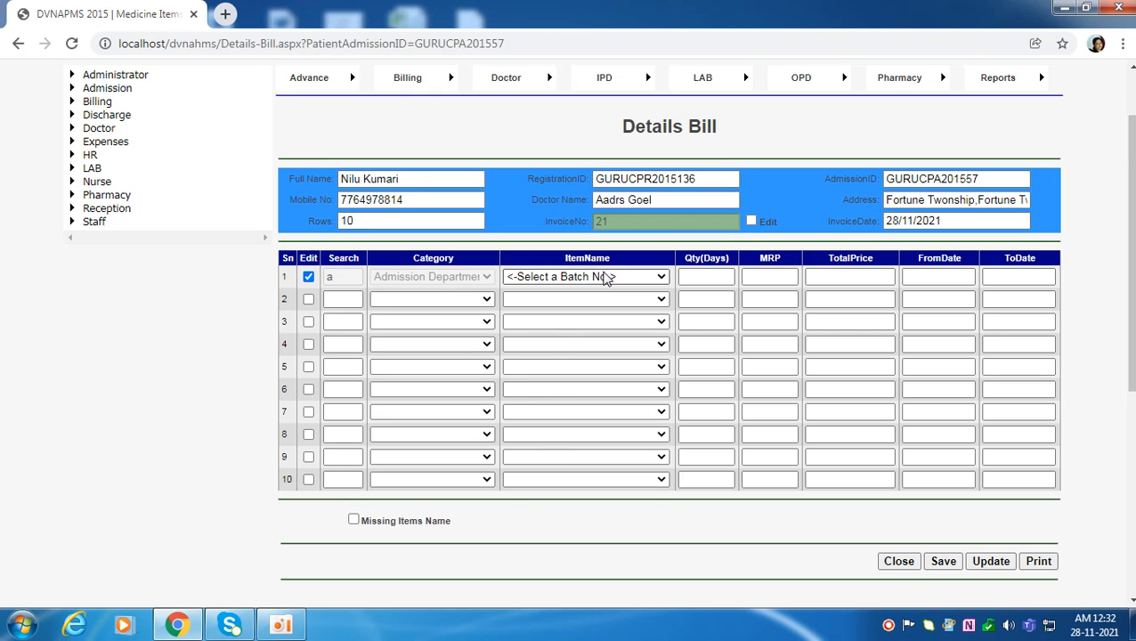
click(605, 278)
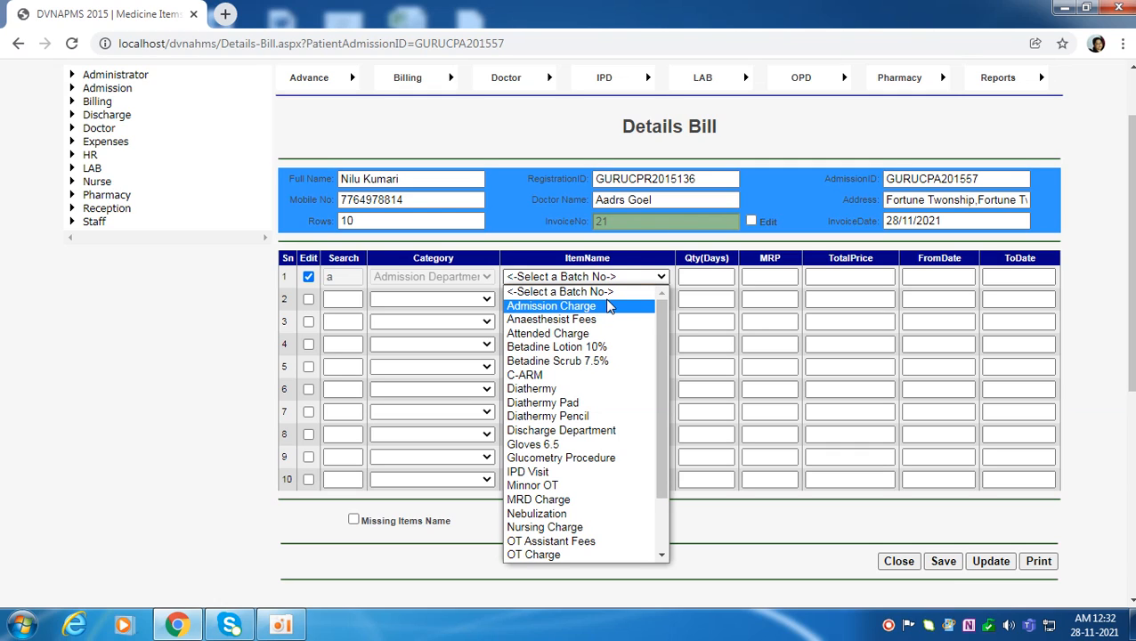
click(609, 308)
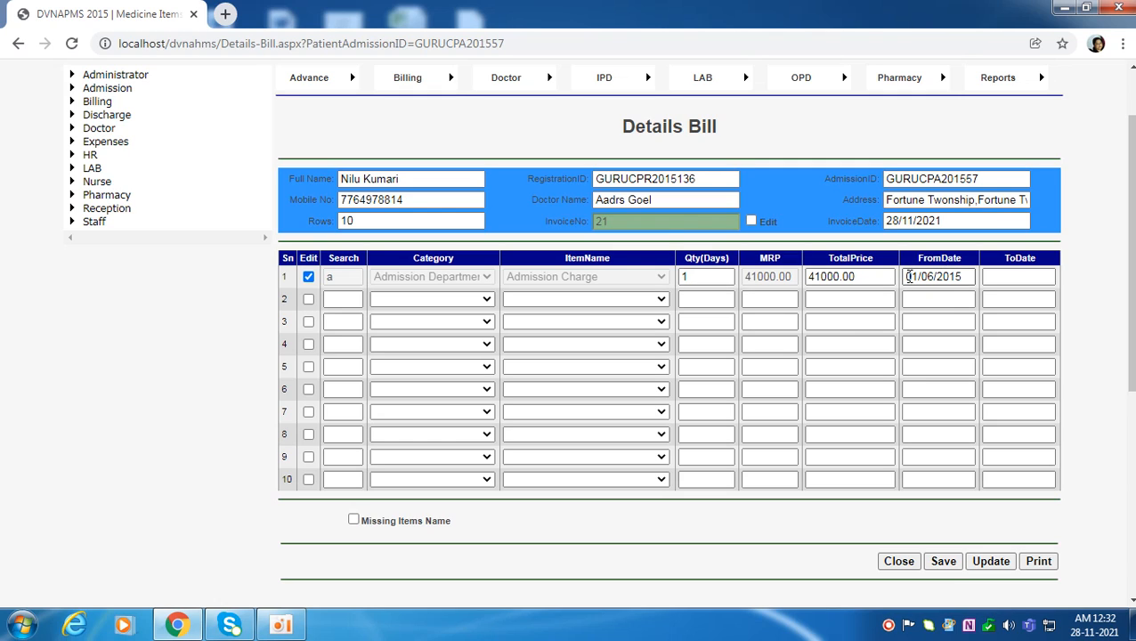
Copy row 1's FromDate into its ToDate and change the day so it reads 05/06/2015.
drag(908, 276, 969, 276)
key(ctrl+c)
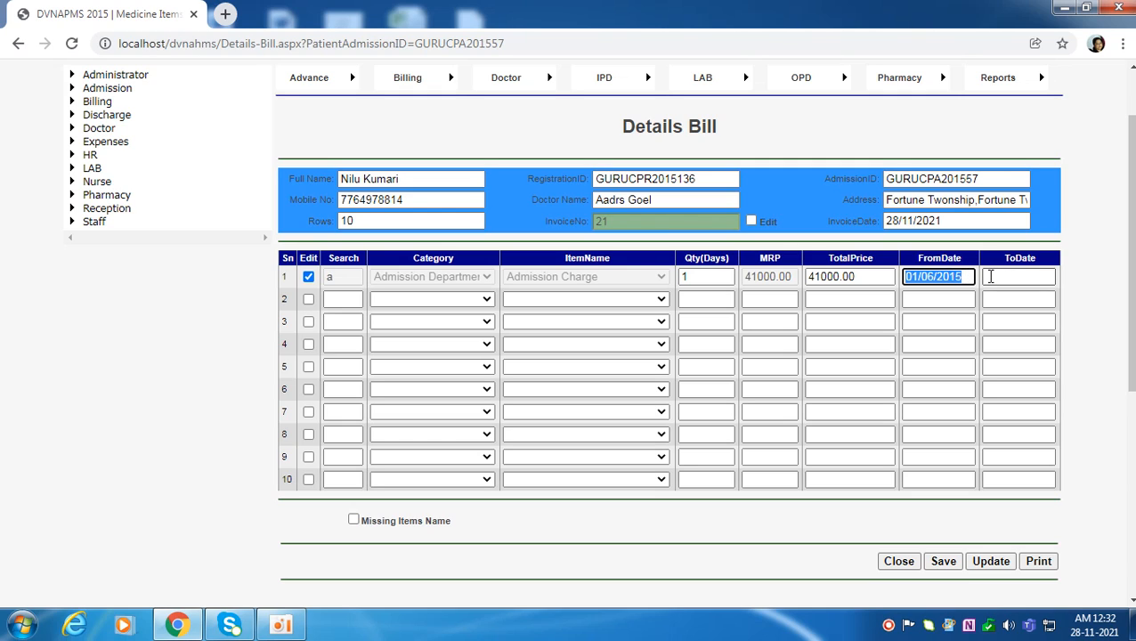
click(1002, 274)
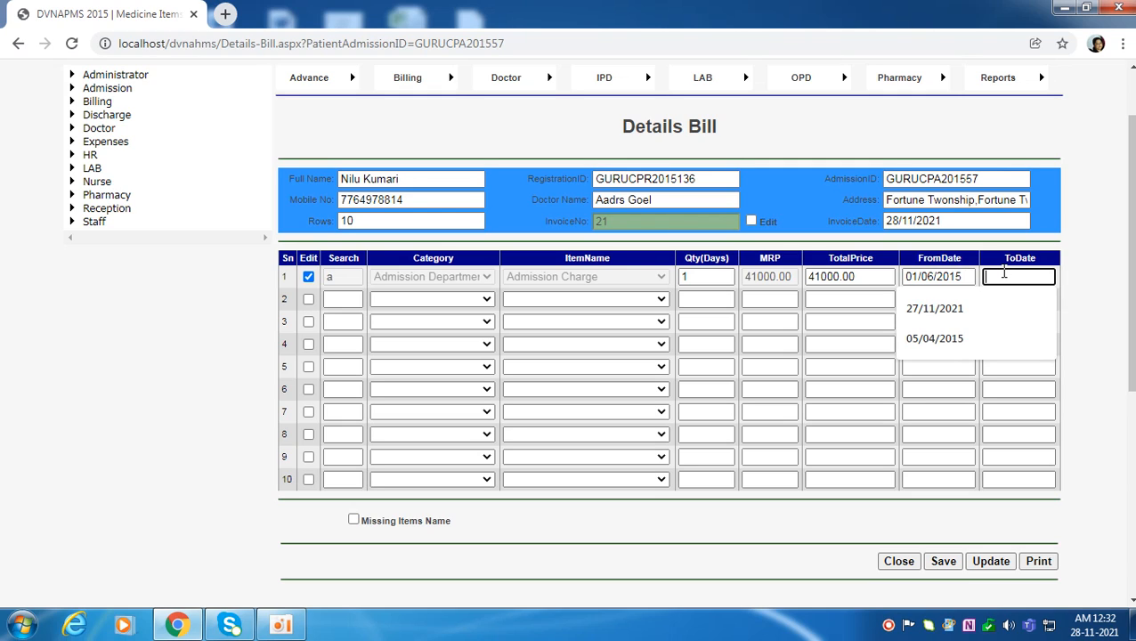
key(ctrl+v)
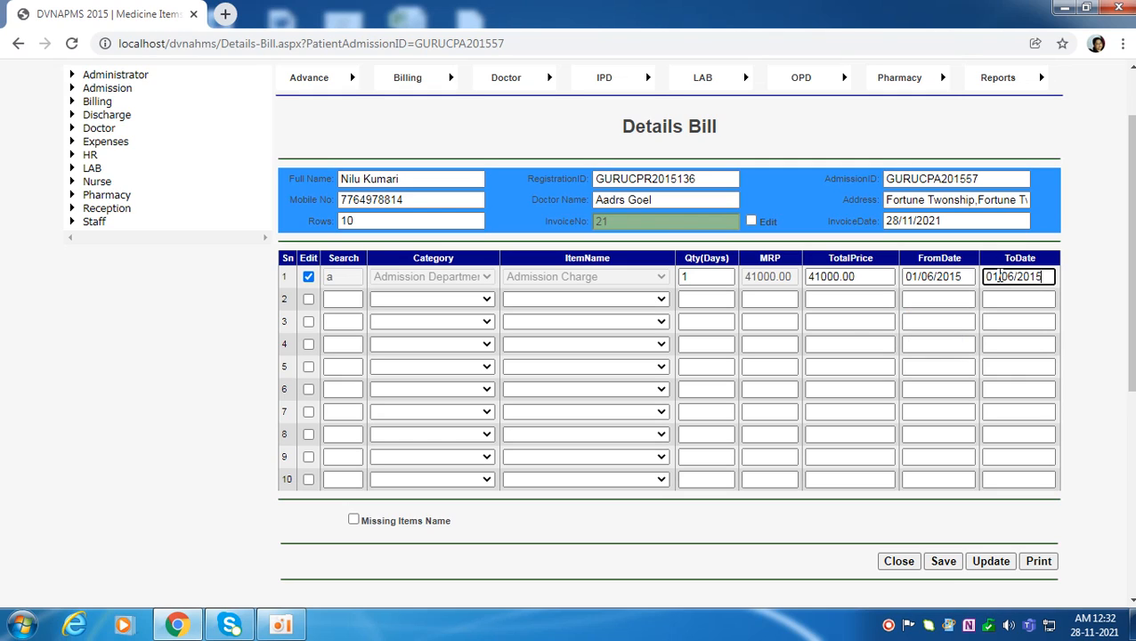
key(BackSpace)
text(5)
In bill row 2, search for "a" and select category Admission Department and item Anaesthesist Fees.
click(347, 298)
text(a)
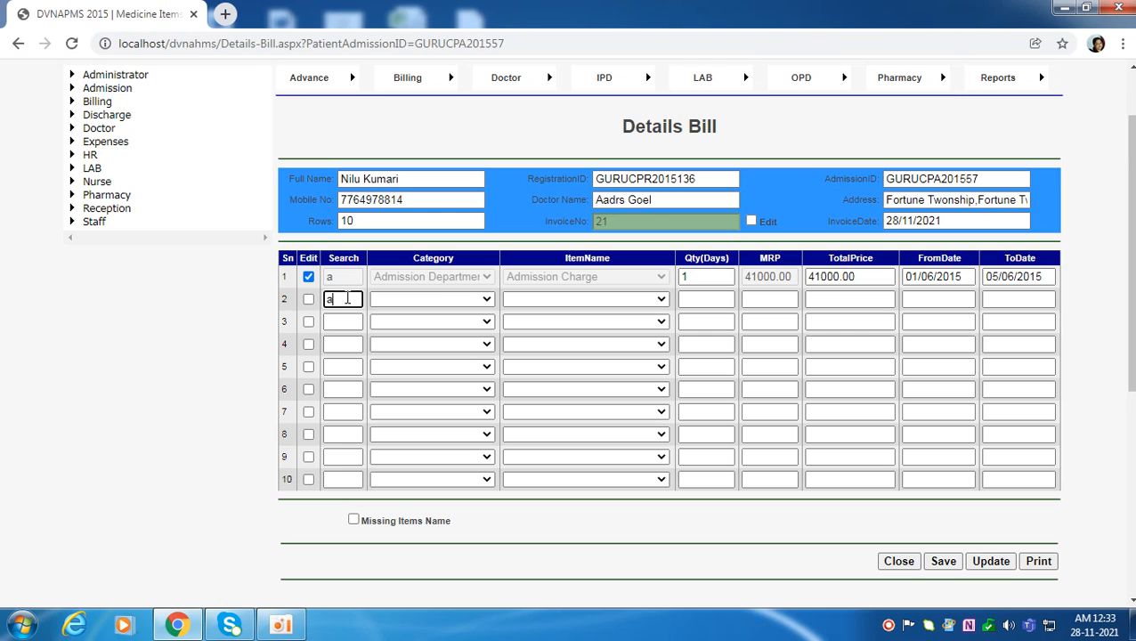
click(439, 300)
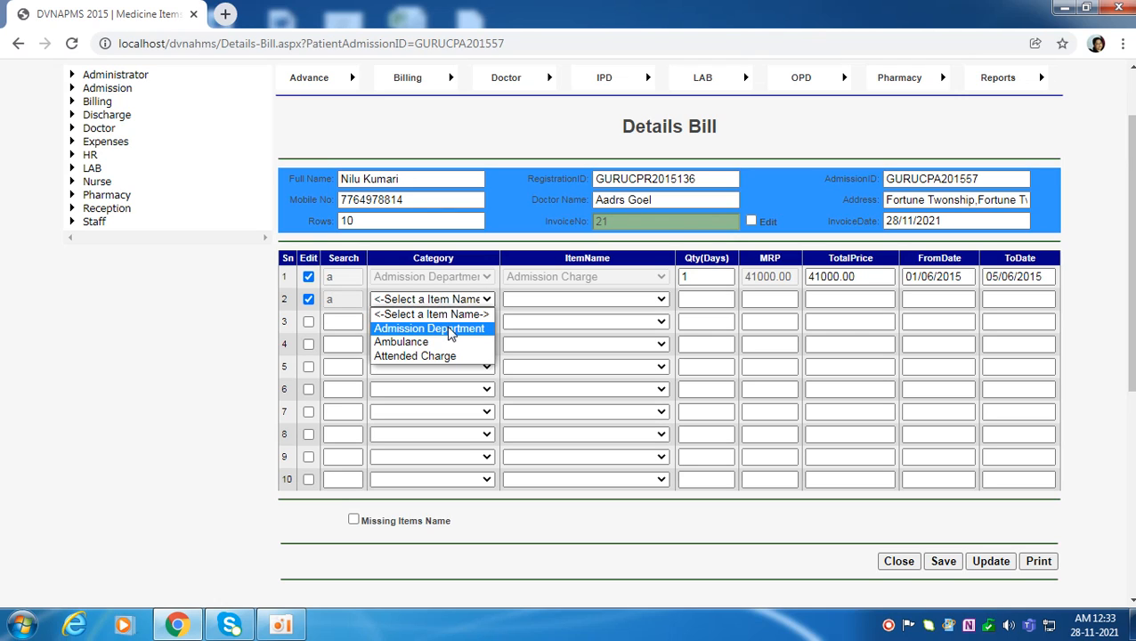
click(450, 329)
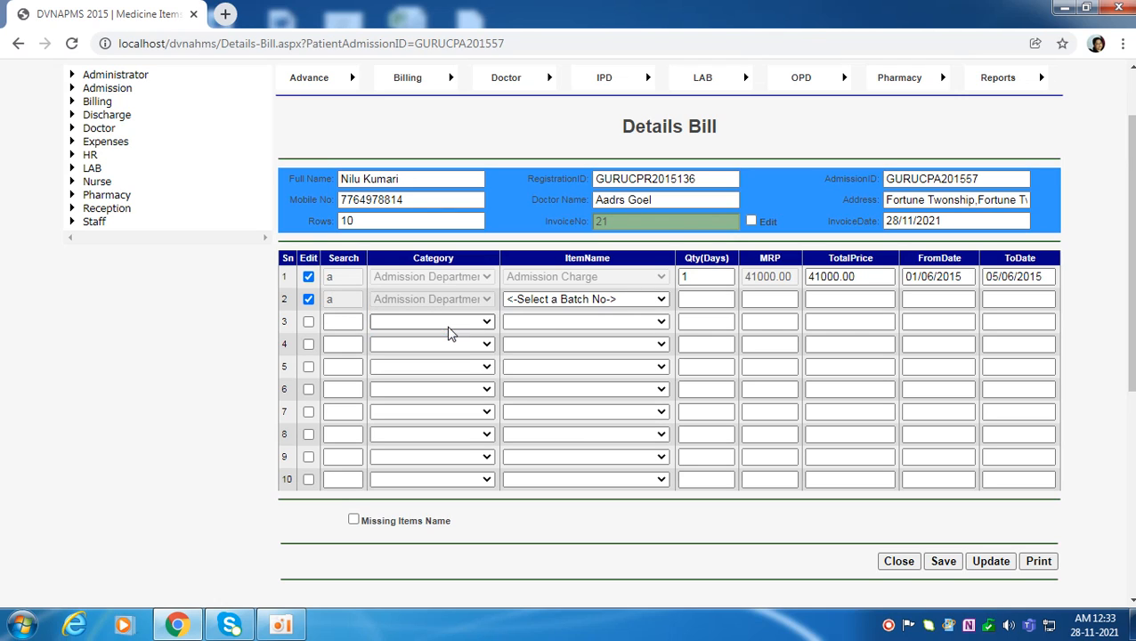
click(602, 301)
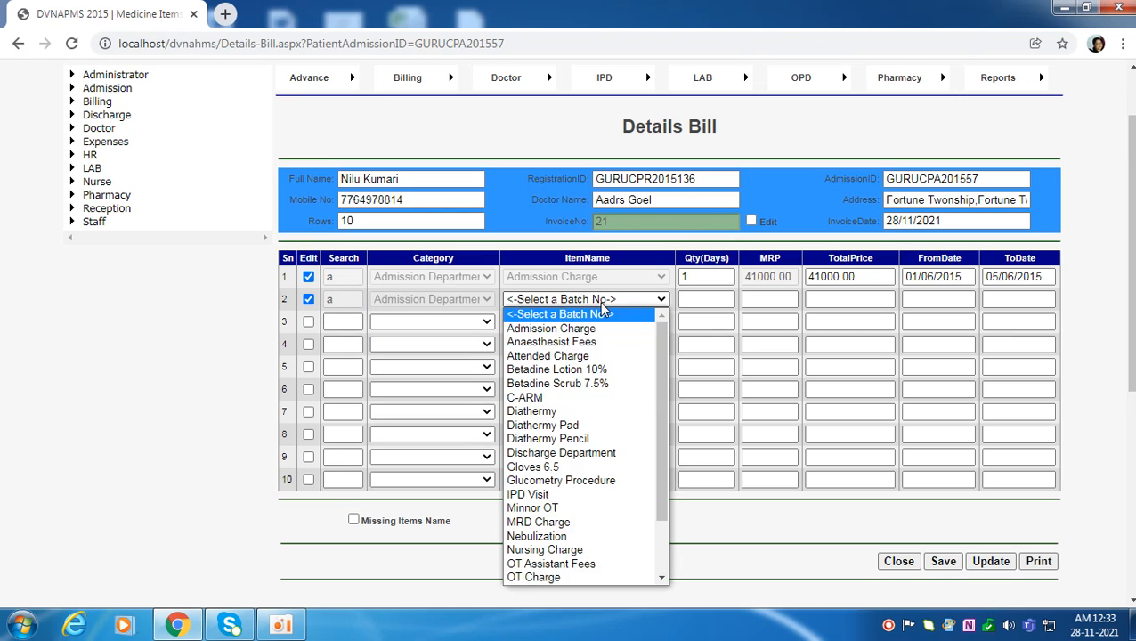
click(617, 352)
Set the Anaesthesist Fees row to quantity 1 and MRP 5000.
click(720, 300)
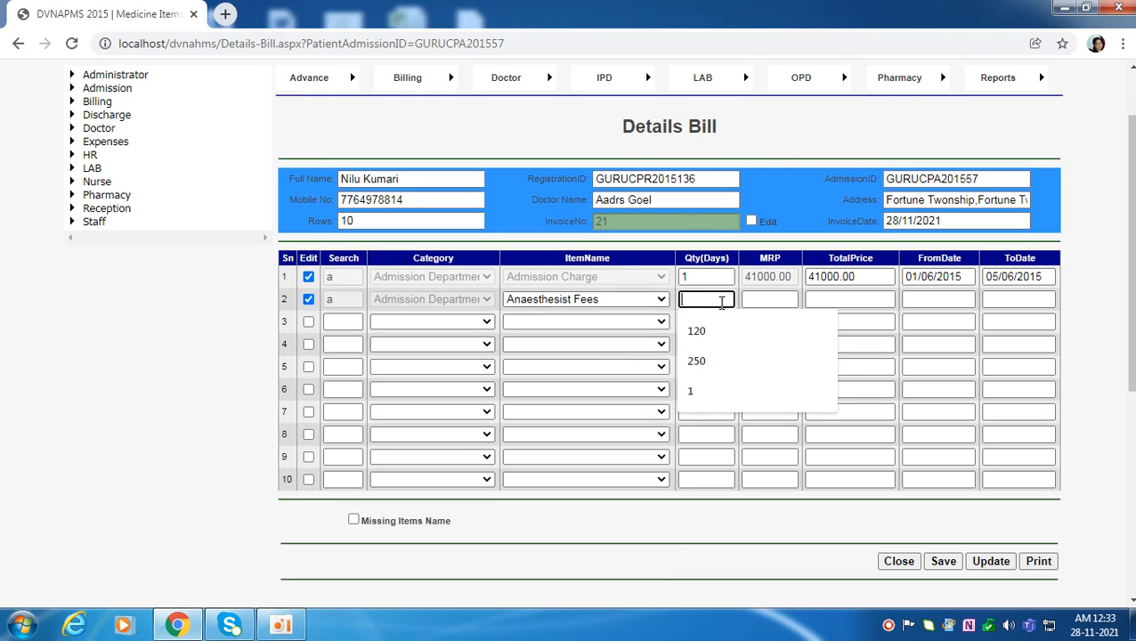
text(1)
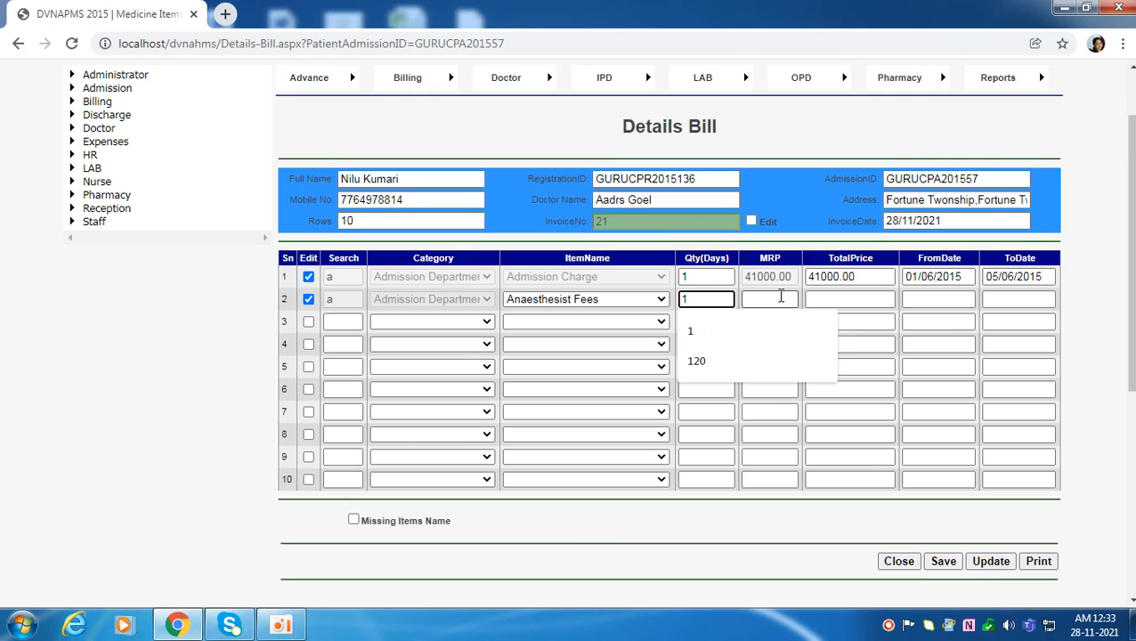
click(780, 297)
click(781, 298)
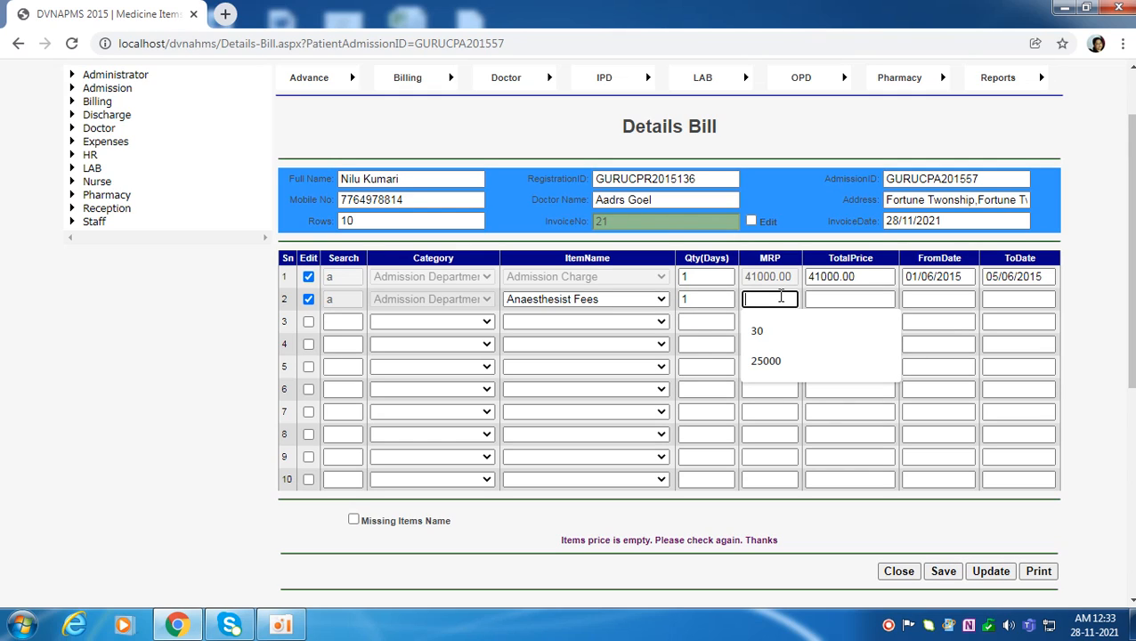
text(5000)
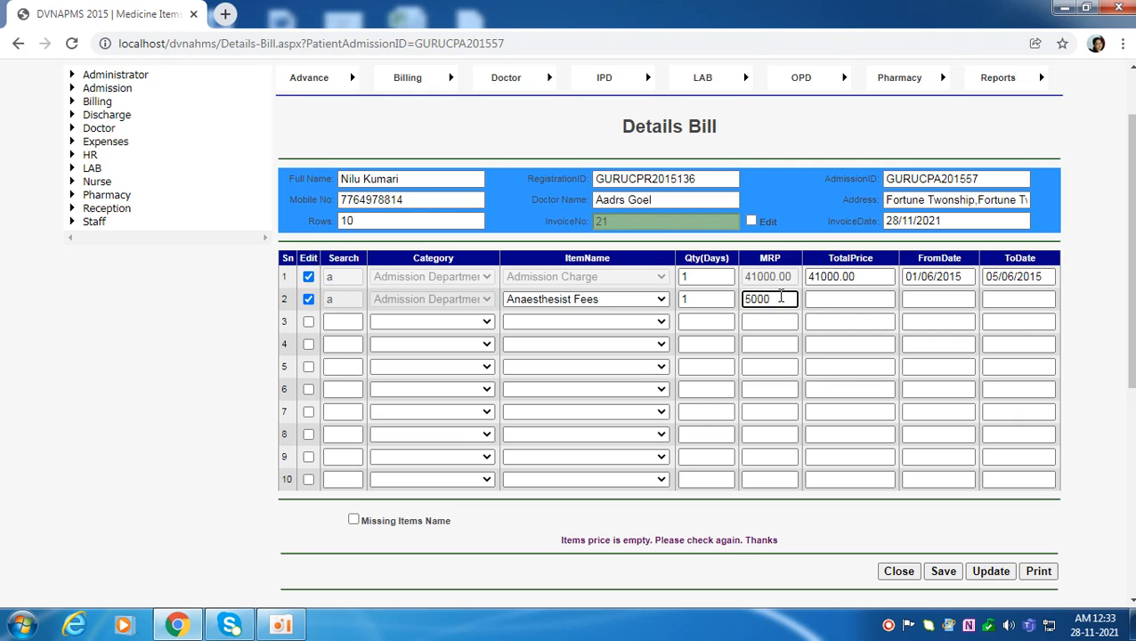
key(Tab)
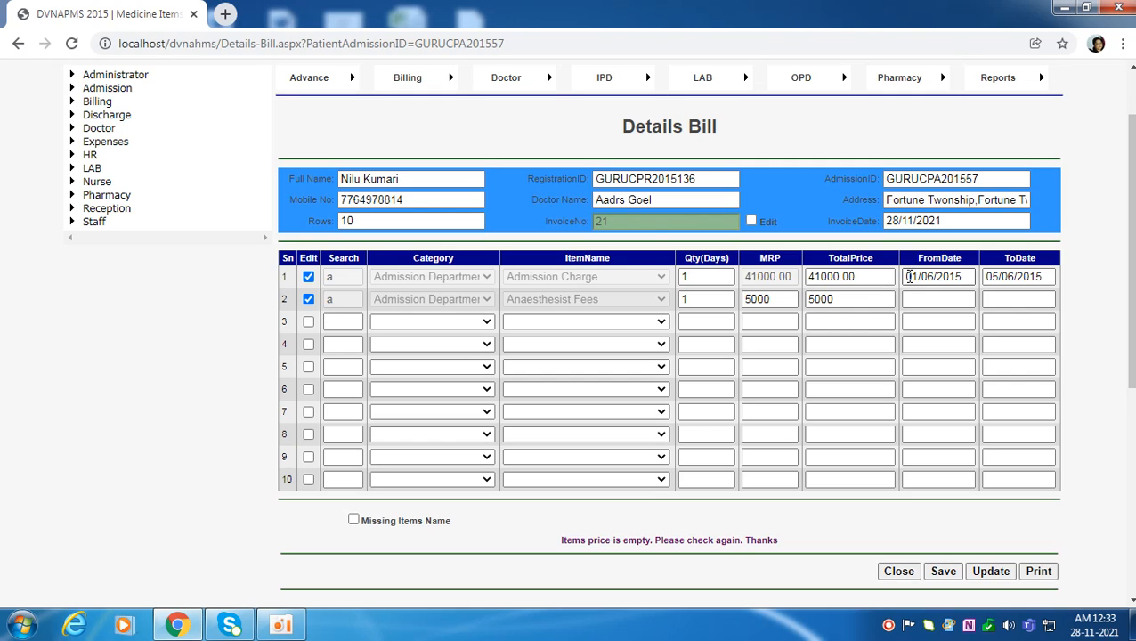
Copy row 1's FromDate 01/06/2015 into the Anaesthesist Fees row's dates and change its ToDate to 02/06/2015.
drag(908, 277, 964, 277)
key(ctrl+c)
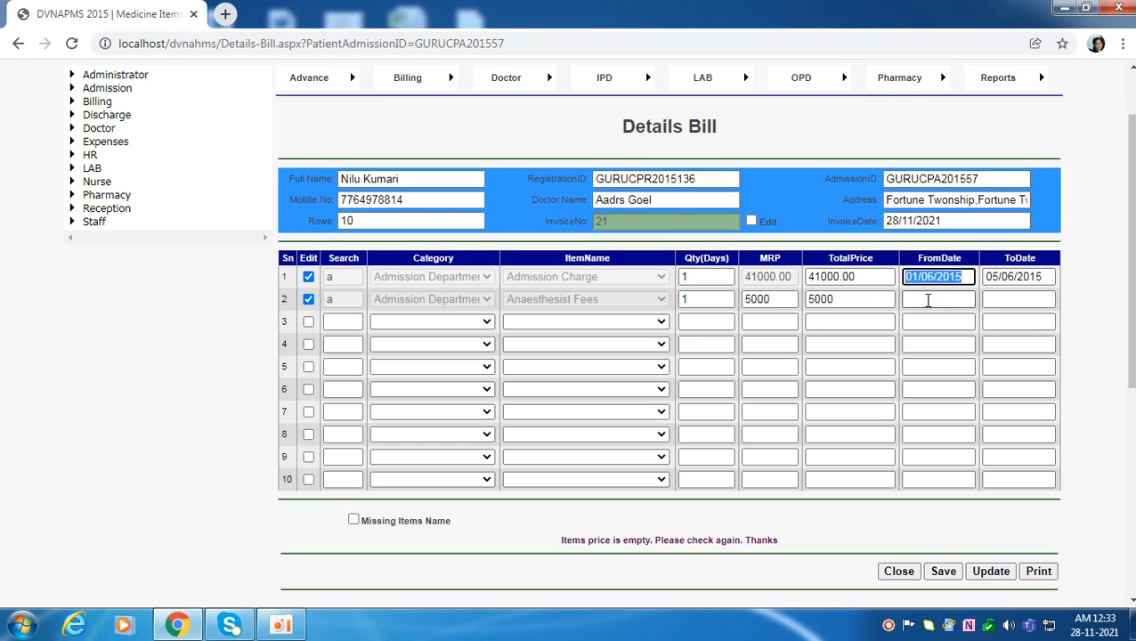
click(928, 299)
key(ctrl+v)
click(1015, 299)
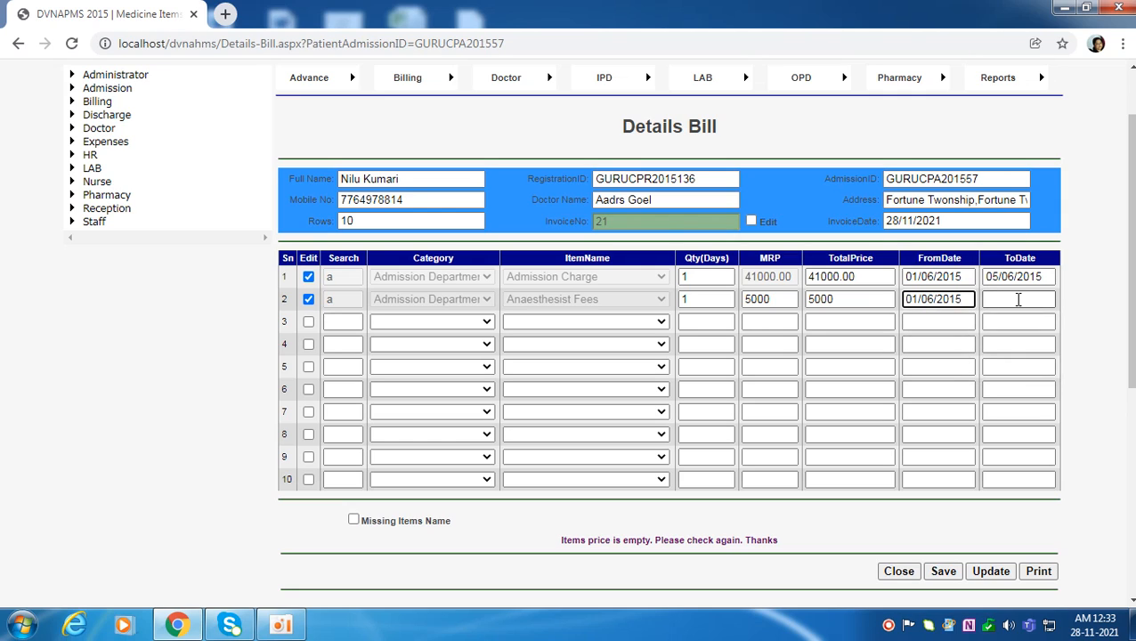
key(ctrl+v)
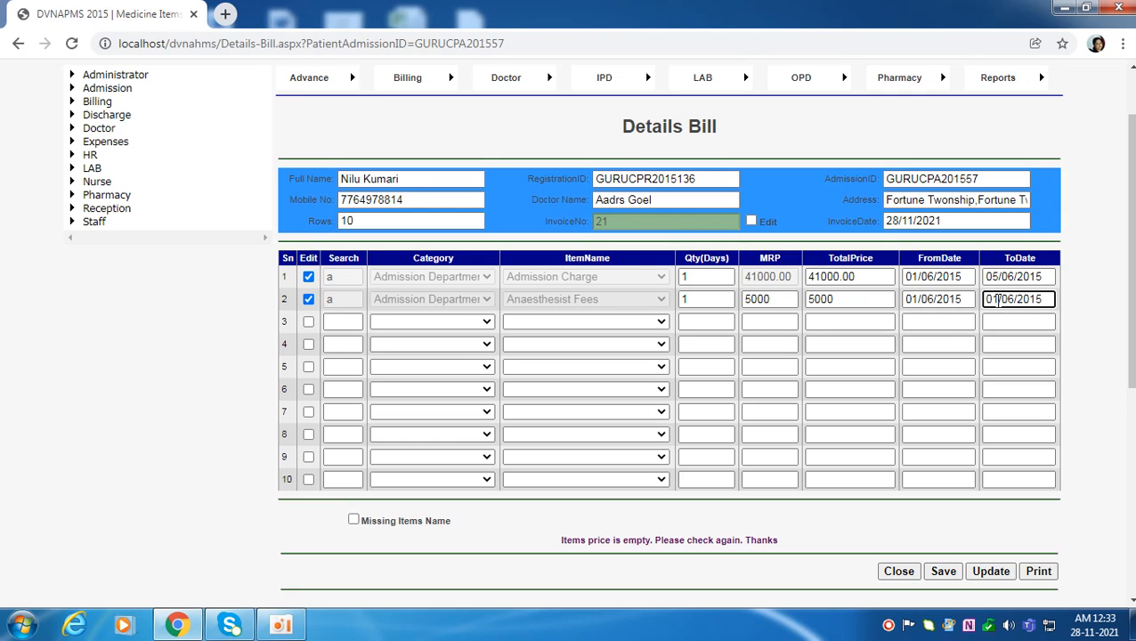
key(BackSpace)
text(2)
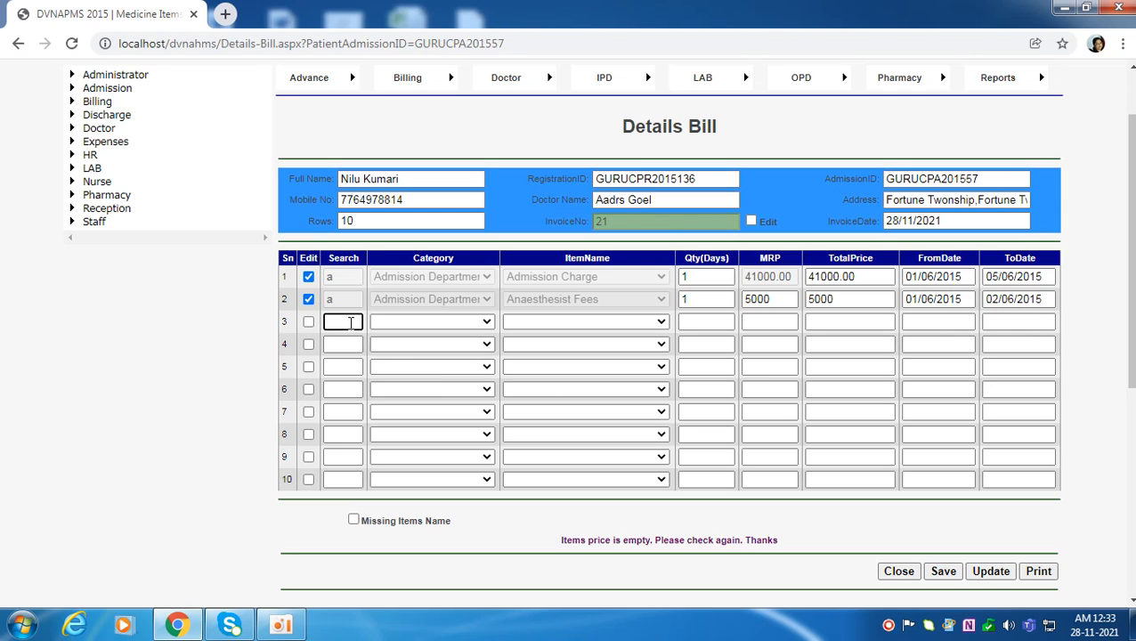
In bill row 3, search for "a" and select category Admission Department and item Betadine Lotion 10%.
key(Tab)
click(455, 323)
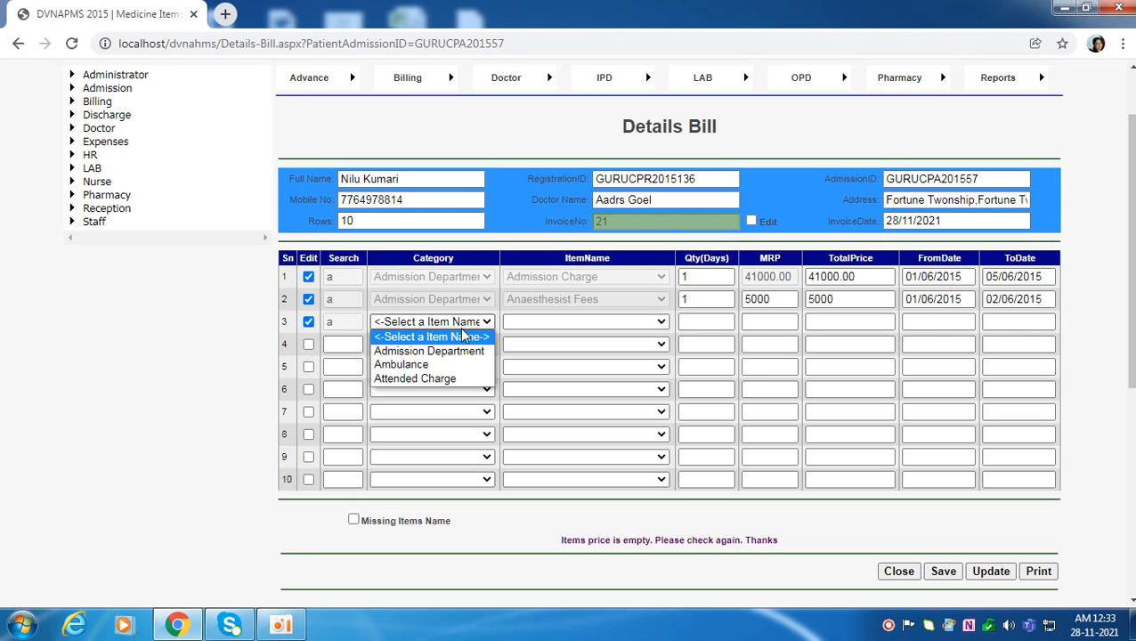
click(480, 353)
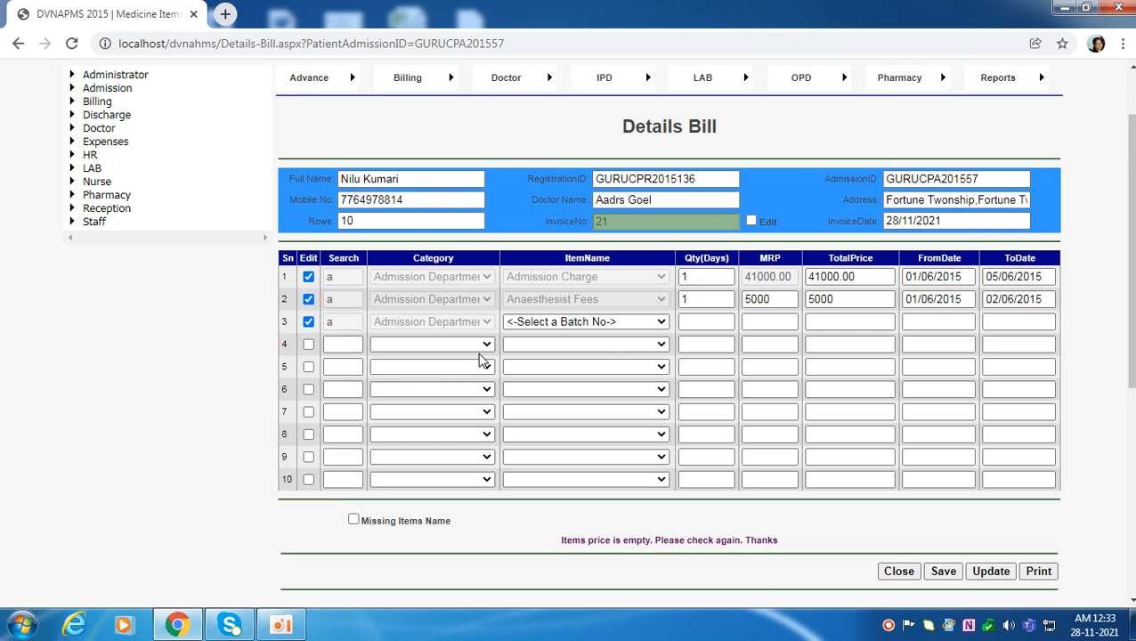
click(609, 325)
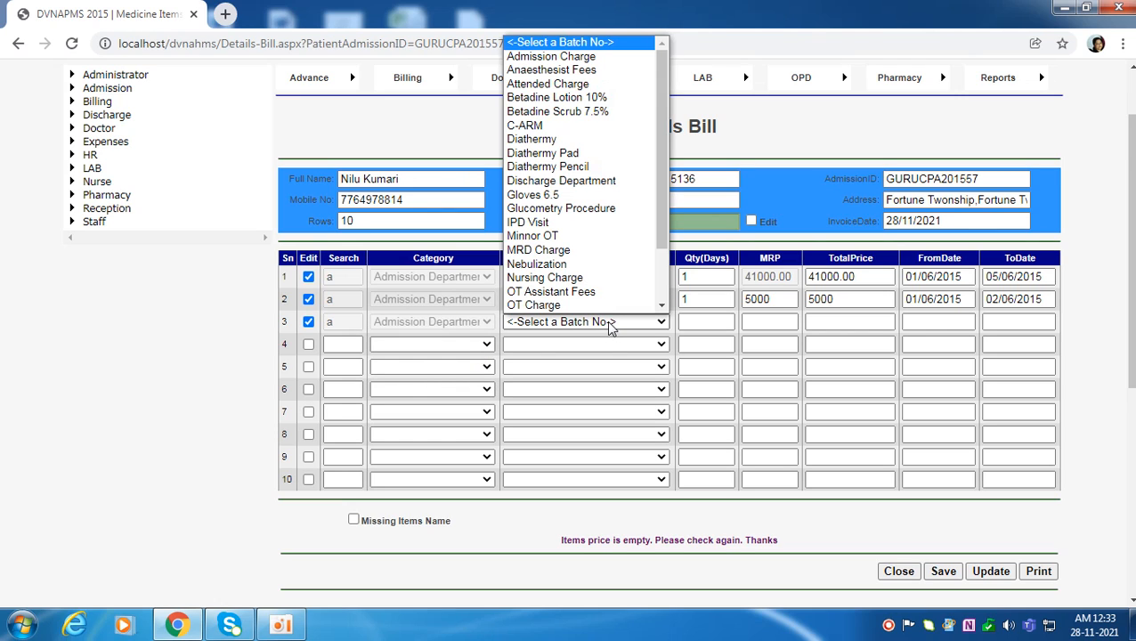
click(607, 98)
Set the Betadine Lotion 10% row to quantity 1 and MRP 200.
click(725, 323)
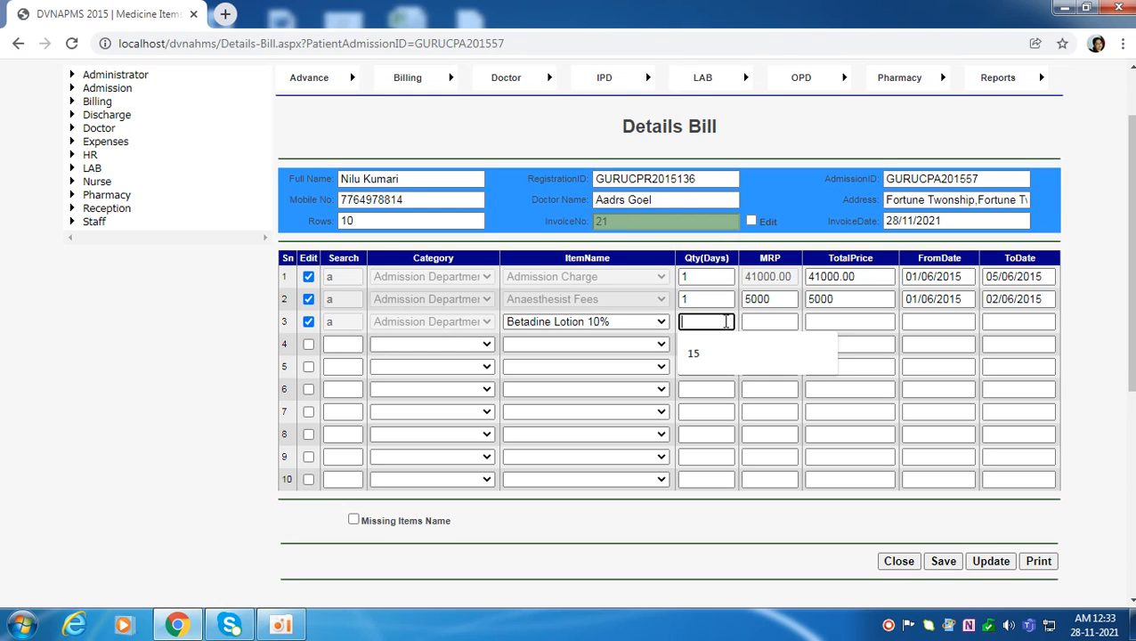
text(a)
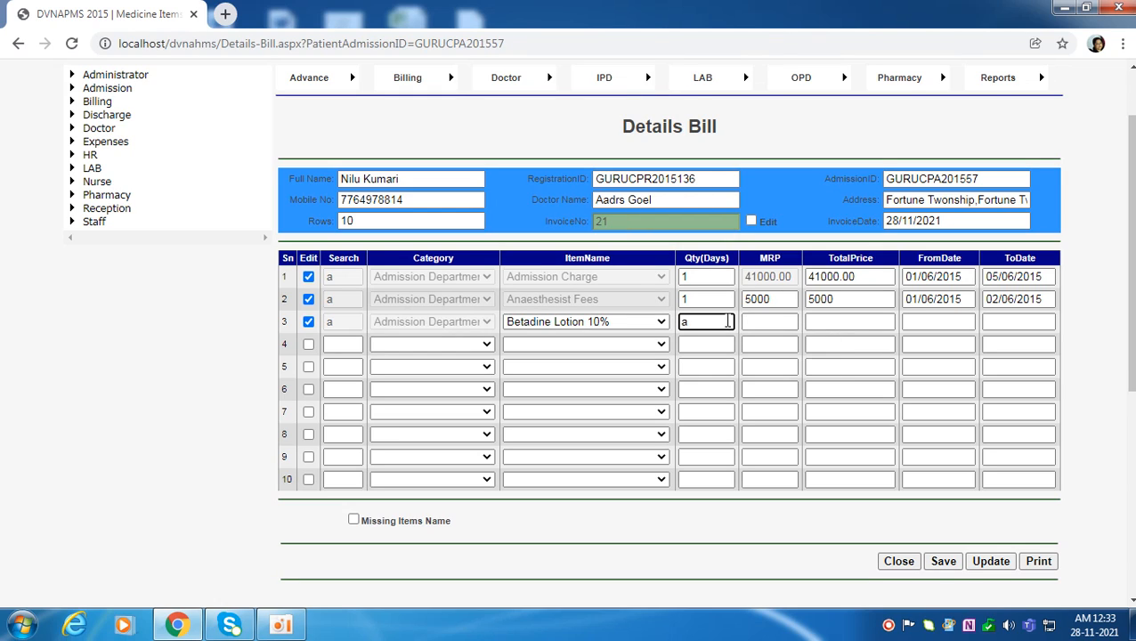
text(1)
key(Tab)
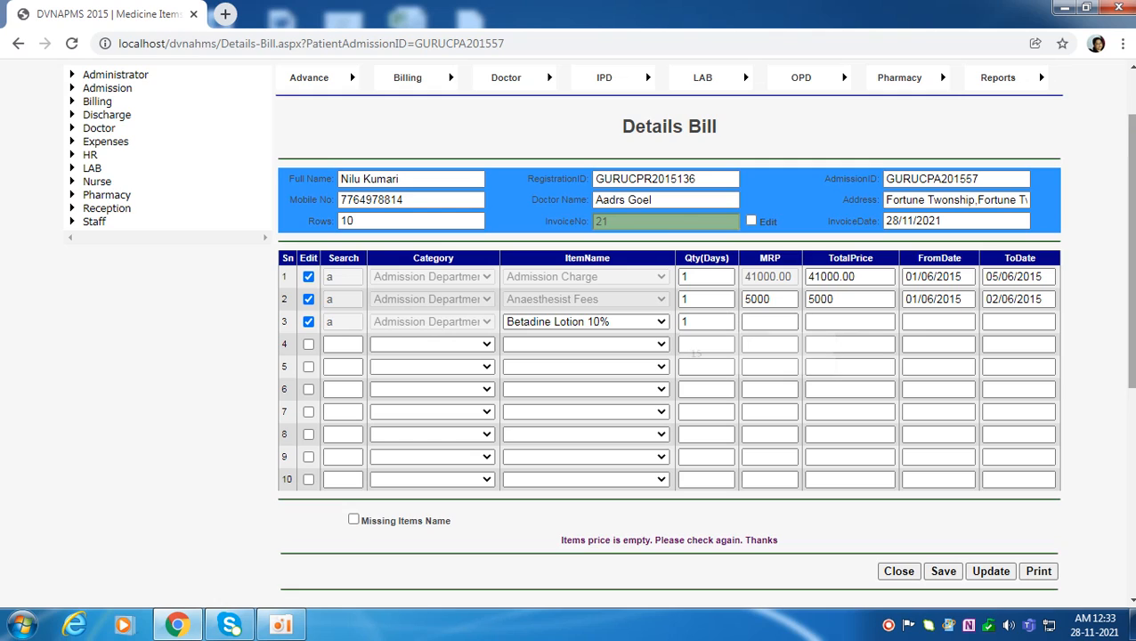
click(773, 322)
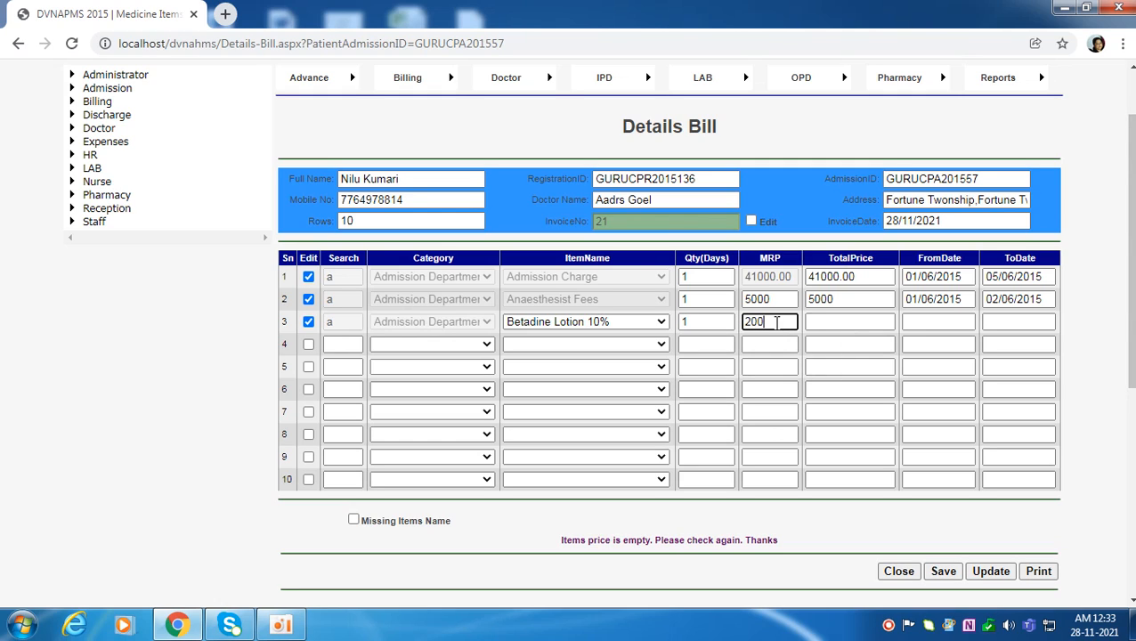
key(Tab)
click(934, 321)
click(971, 353)
click(999, 322)
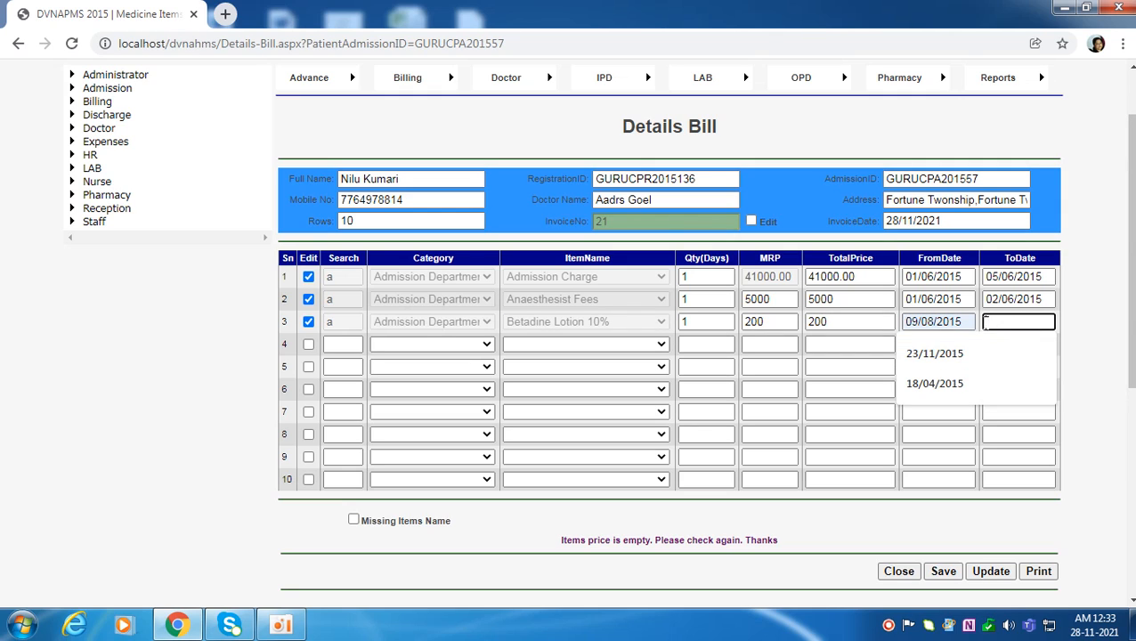
click(931, 321)
click(1021, 318)
click(962, 322)
Set both the FromDate and ToDate of the Betadine Lotion 10% row to the copied date 01/06/2015.
drag(967, 321, 818, 324)
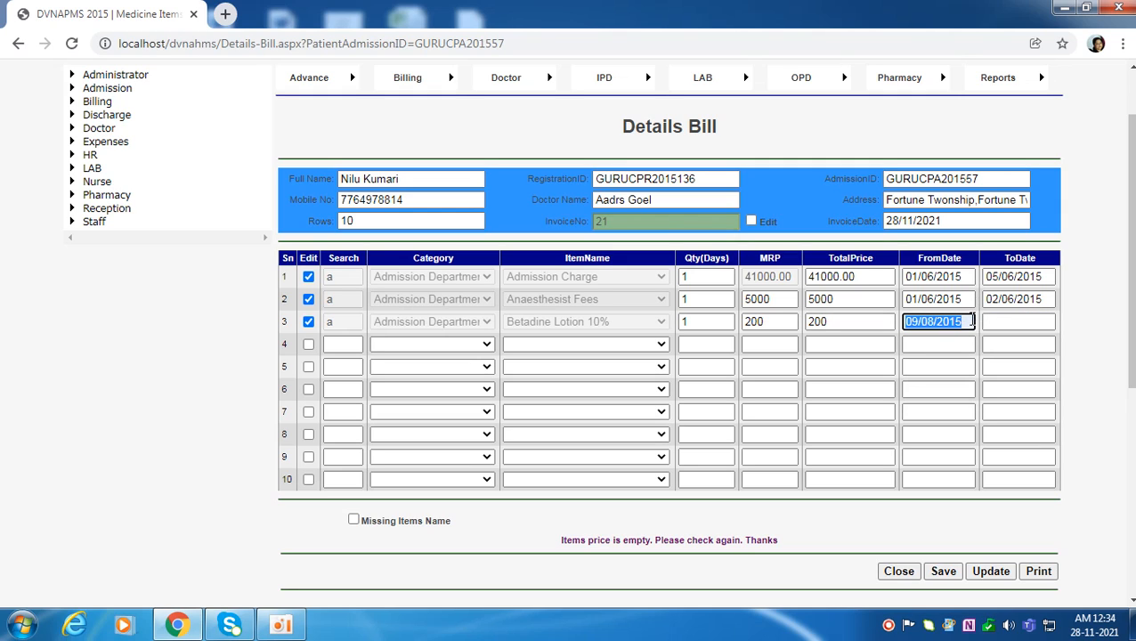
key(ctrl+v)
click(1011, 322)
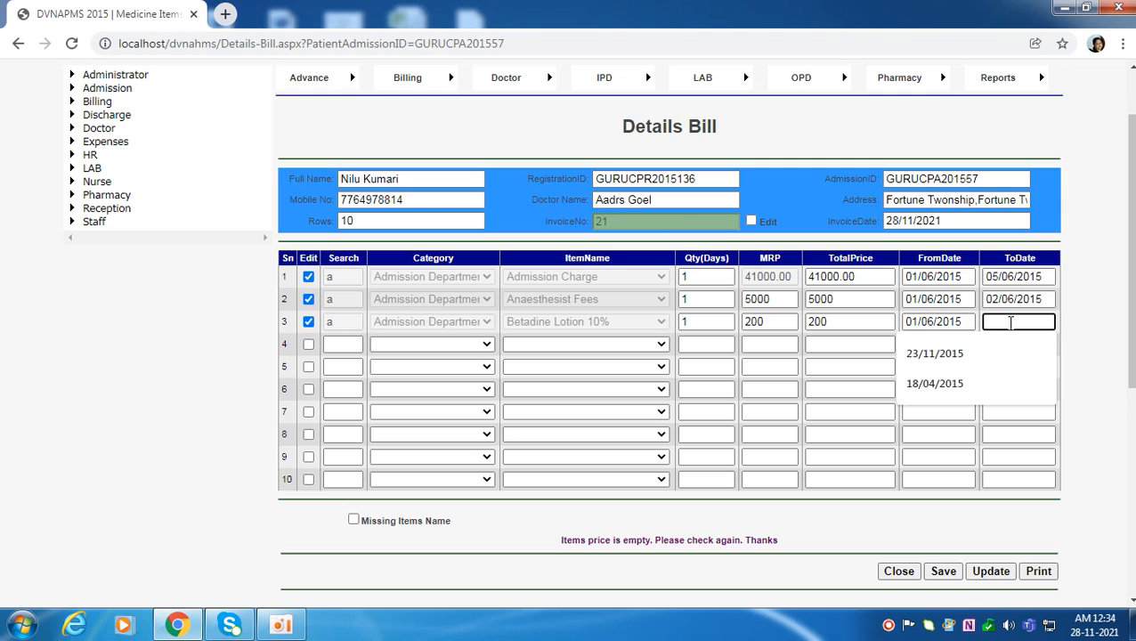
key(ctrl+v)
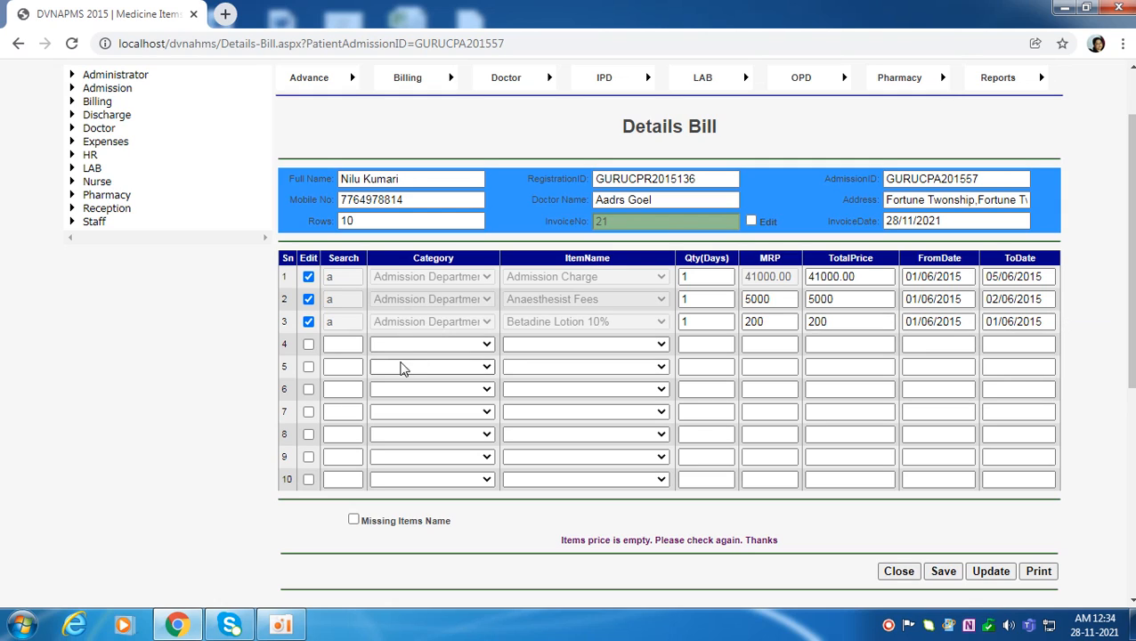
In bill row 4, search for "a" and select category Ambulance and item Ambulance Charge Per KM.
click(308, 344)
click(349, 345)
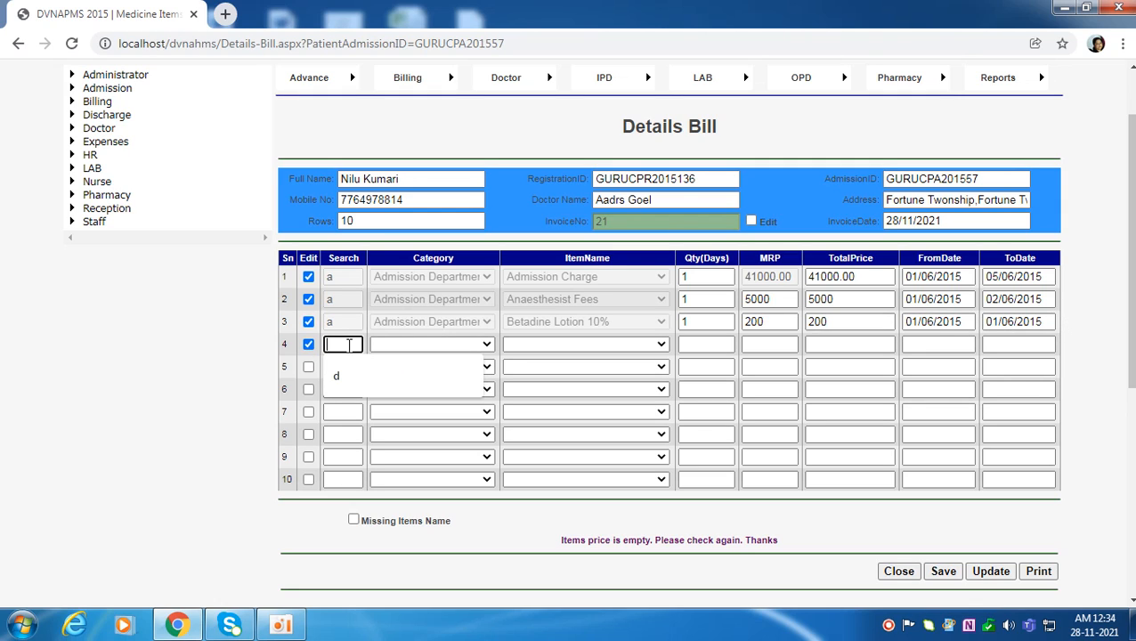
text(a)
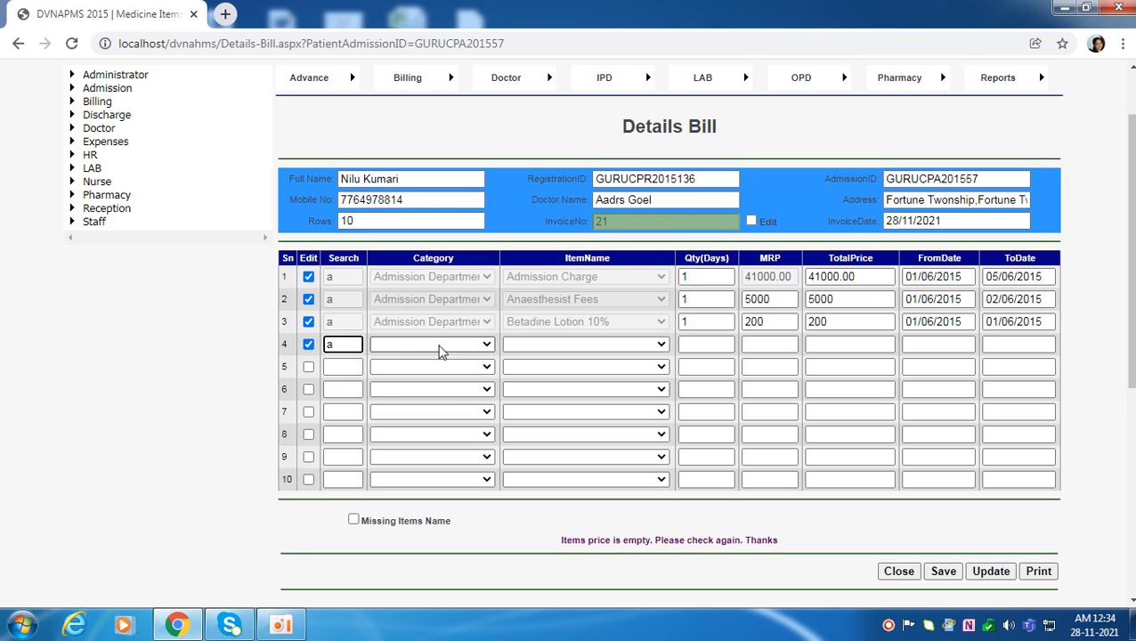
click(436, 352)
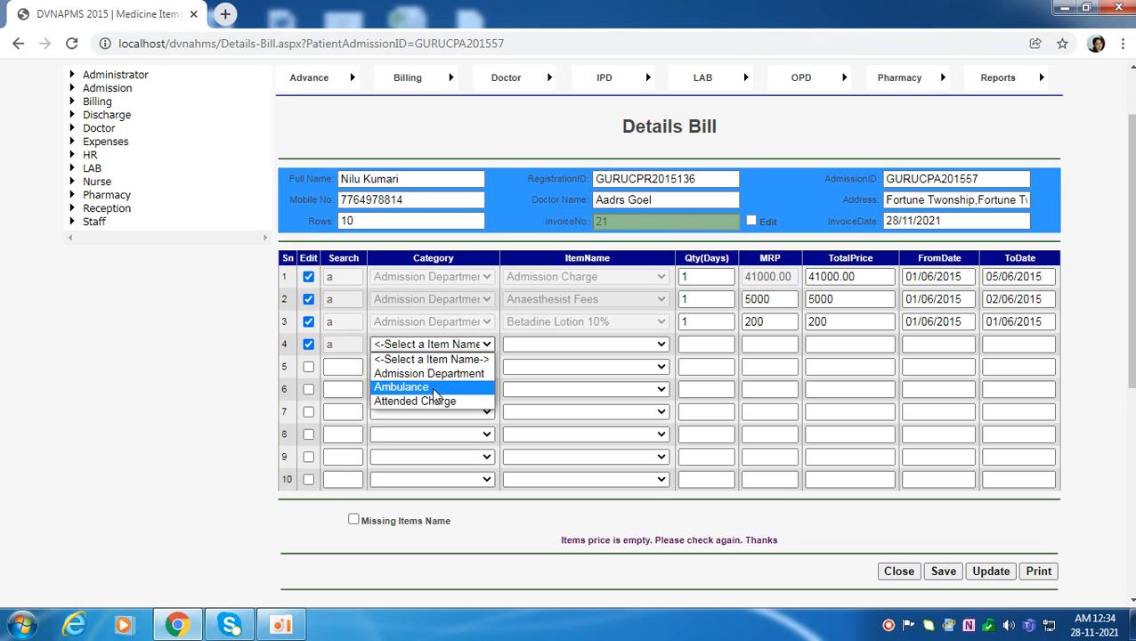
click(433, 388)
click(584, 344)
click(622, 373)
Set the Ambulance Charge Per KM row to quantity 120 and MRP 30.
click(702, 344)
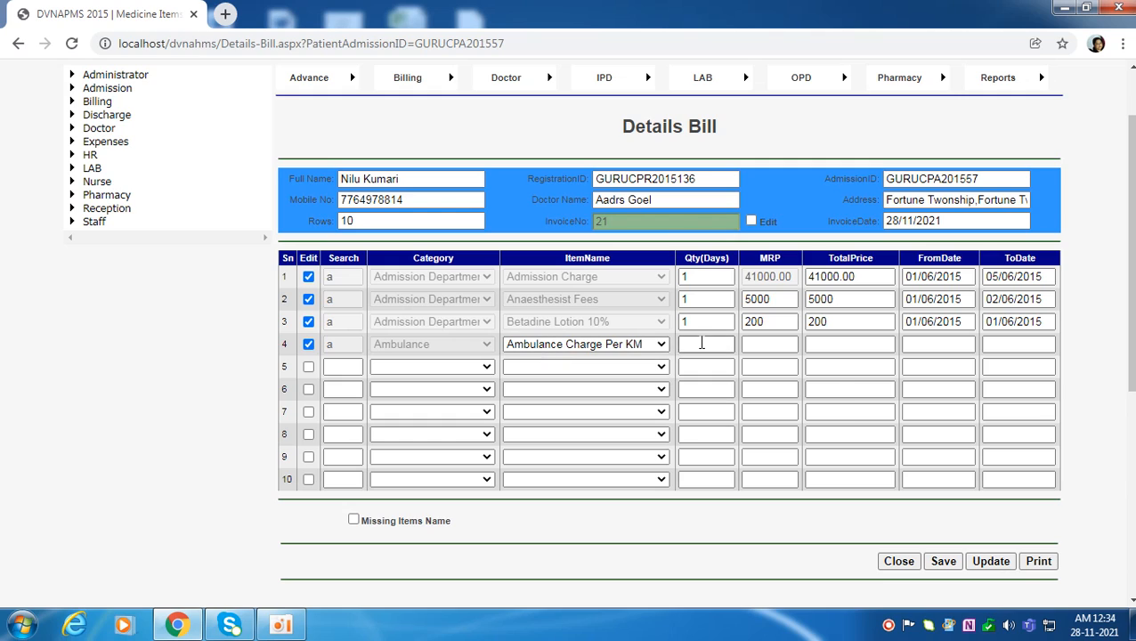
click(707, 344)
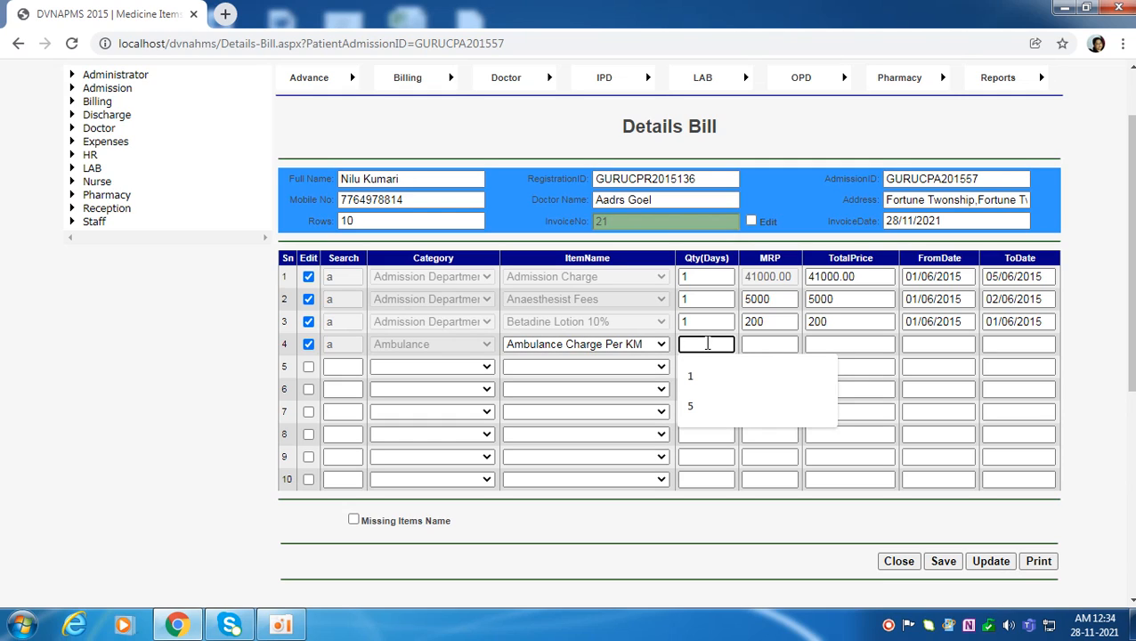
text(120)
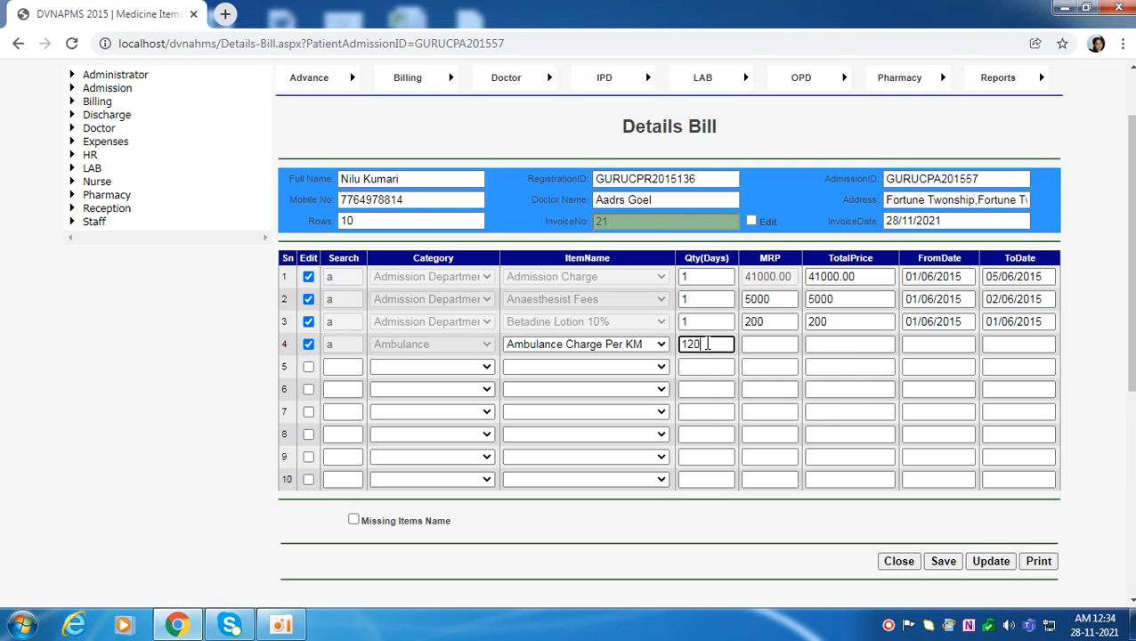
key(Tab)
click(766, 343)
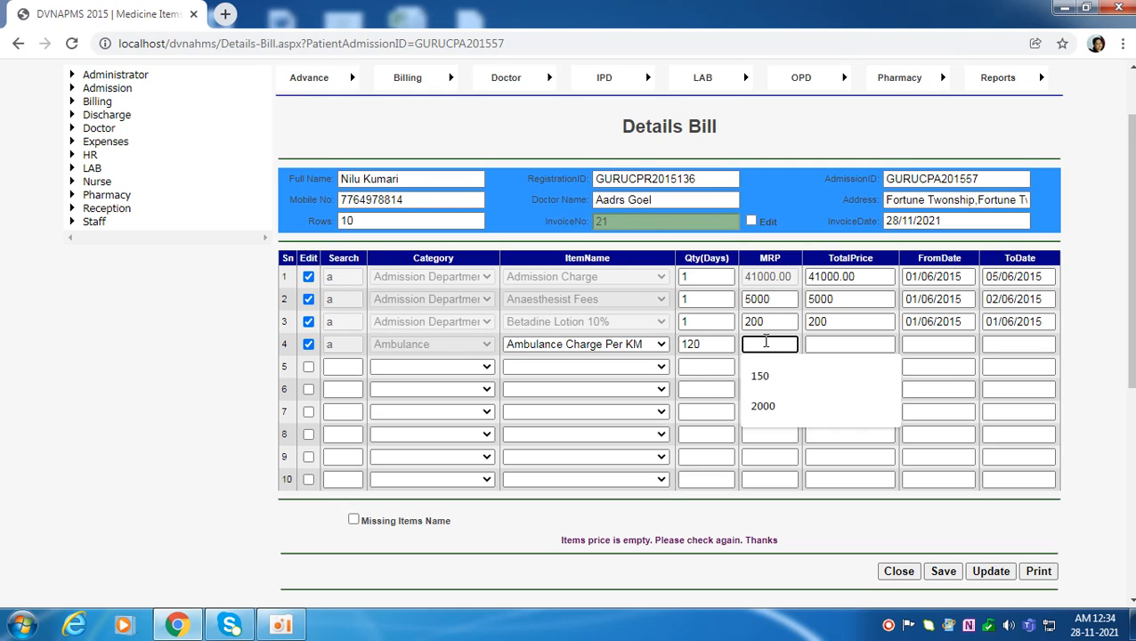
text(30)
key(Tab)
Enter 01/06/2015 as both FromDate and ToDate of the Ambulance Charge Per KM row.
click(968, 344)
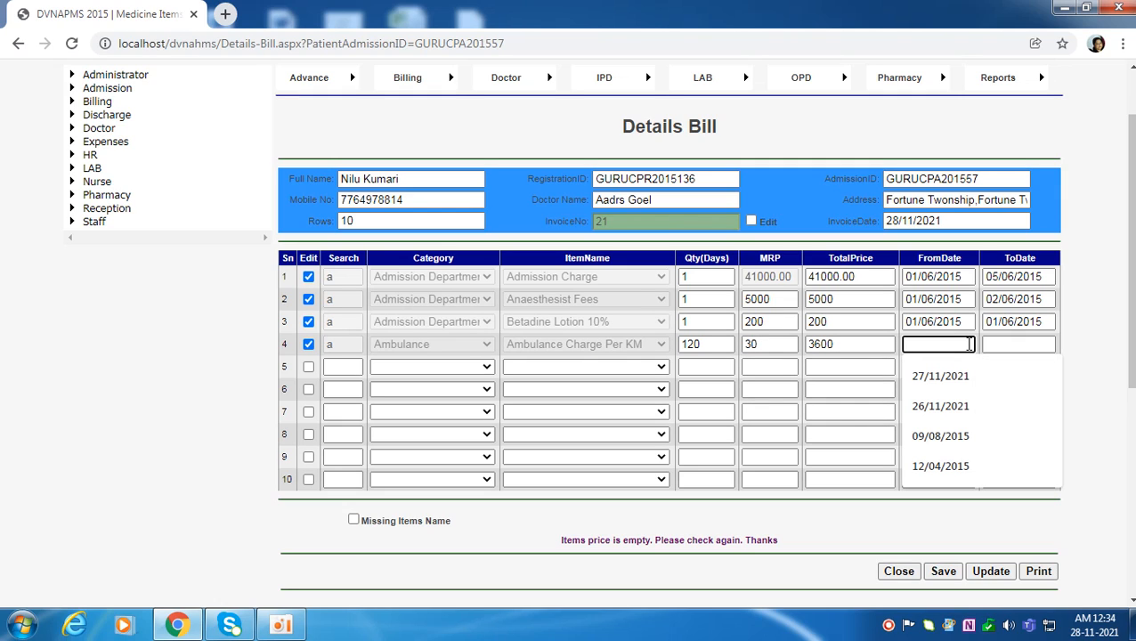
text(01/06/2015)
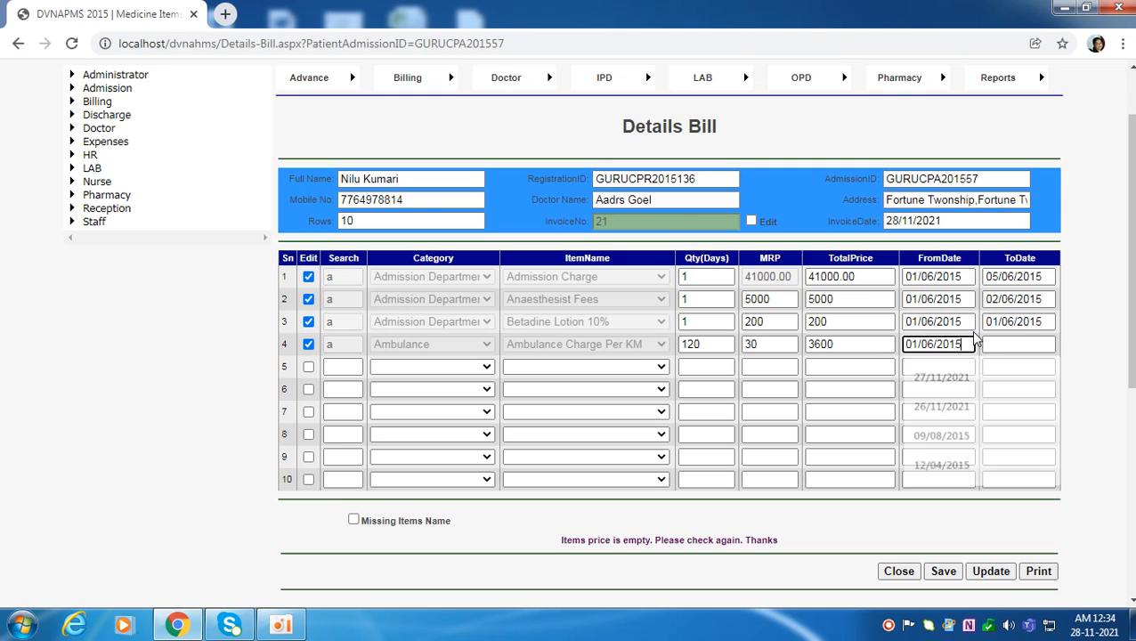
click(1020, 337)
text(01/06/2015)
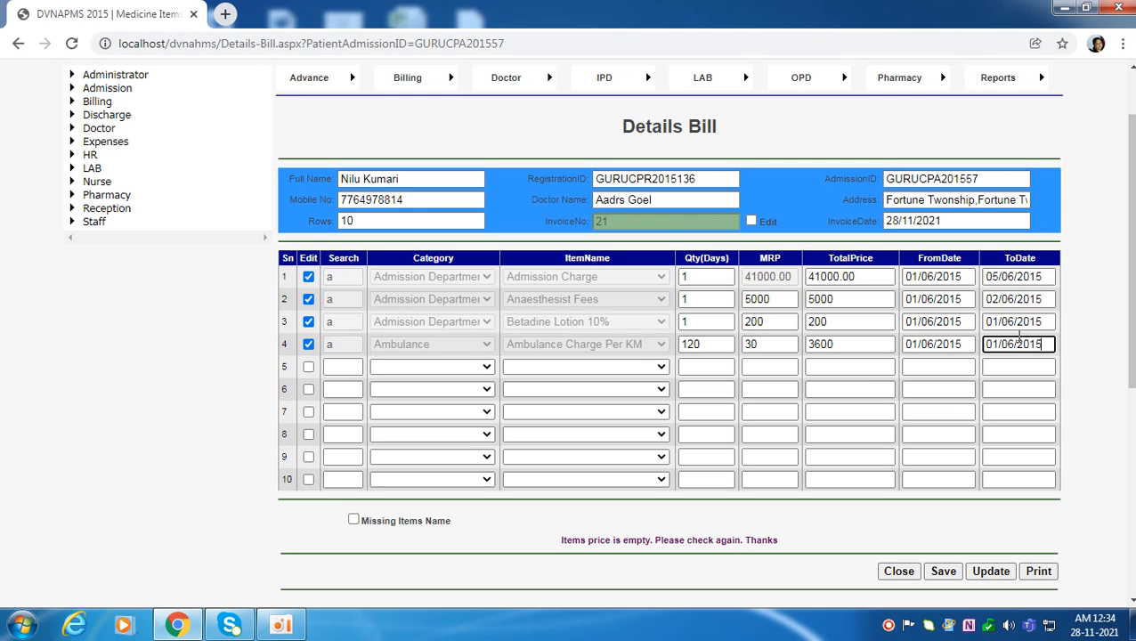
In bill row 5, search for "a" and select category Attended Charge and item Attended Charge.
click(352, 366)
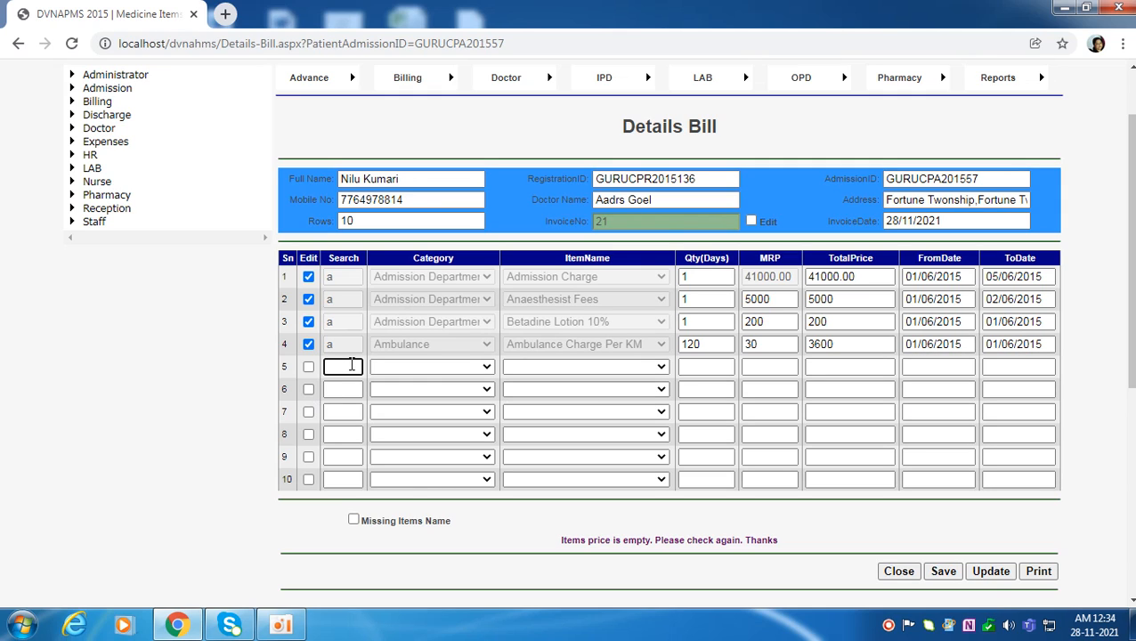
click(428, 366)
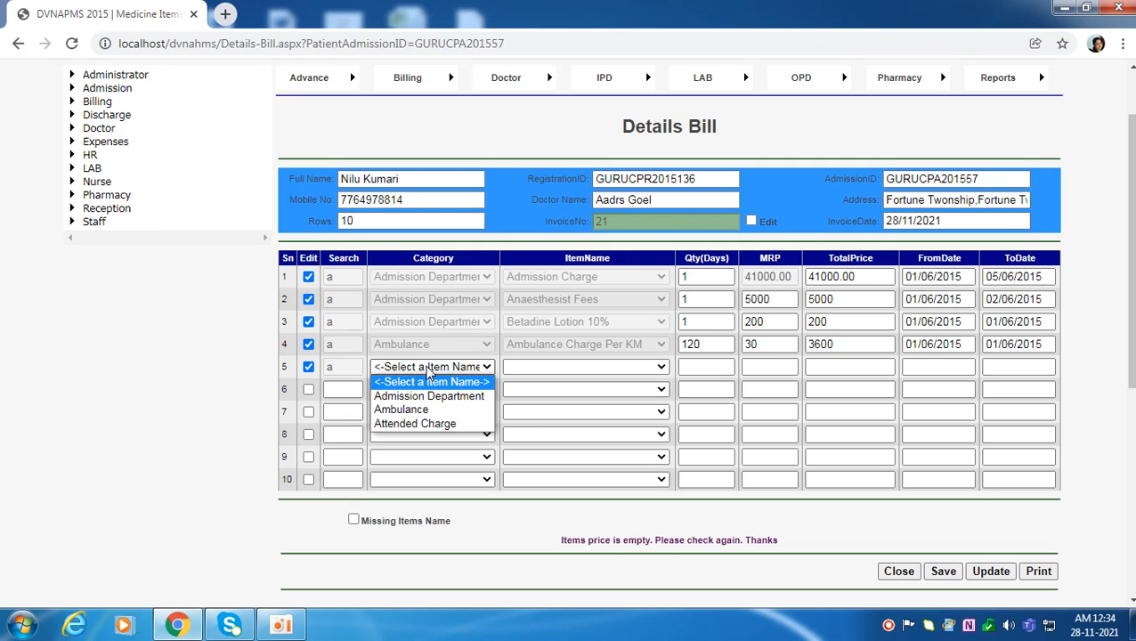
click(446, 424)
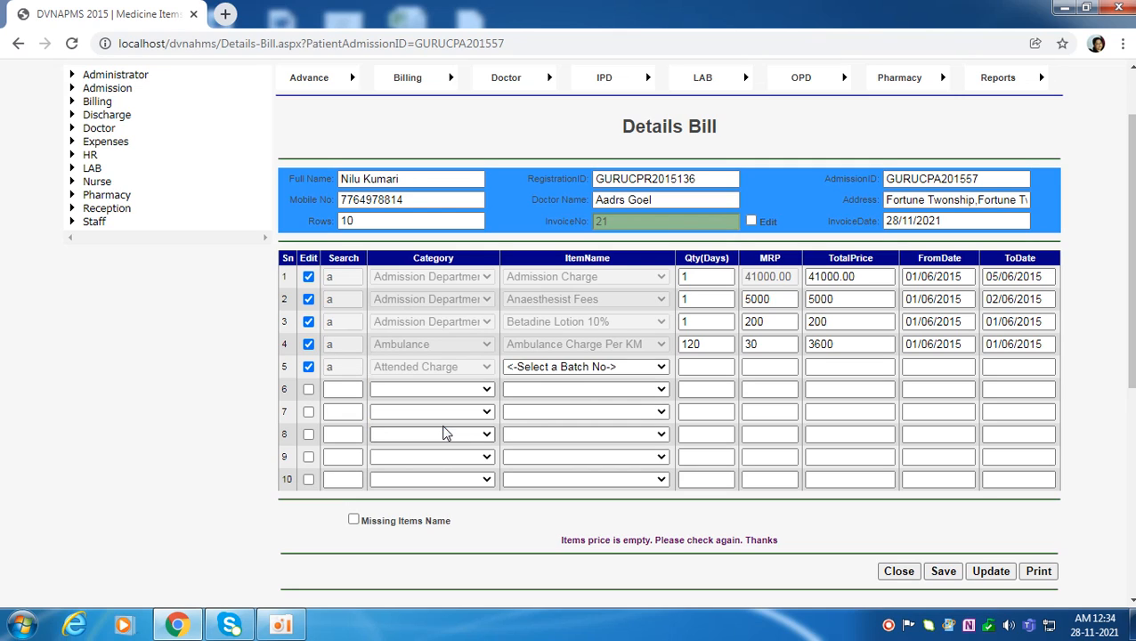
click(574, 367)
click(598, 394)
Set the Attended Charge row to quantity 5 and MRP 1000.
click(730, 367)
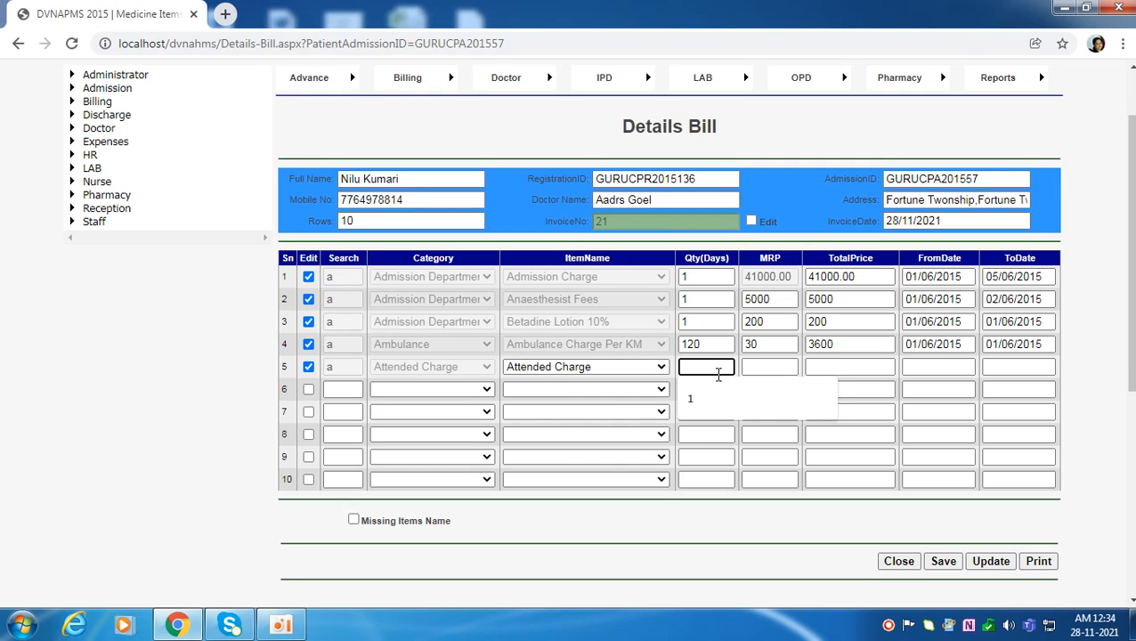
text(5)
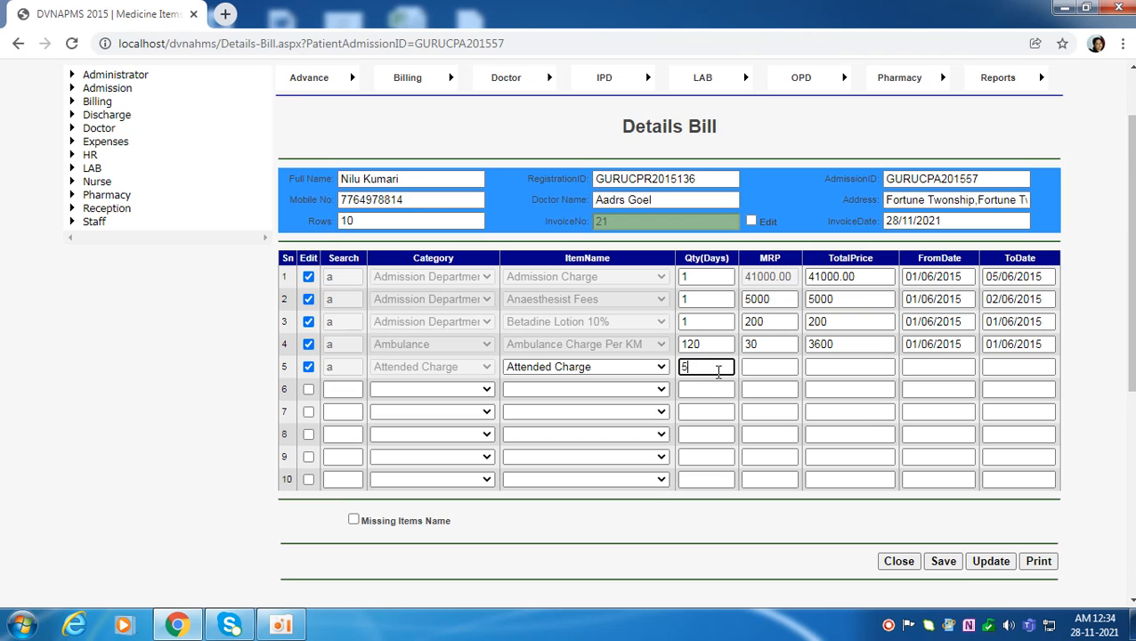
click(775, 363)
click(767, 365)
text(1000)
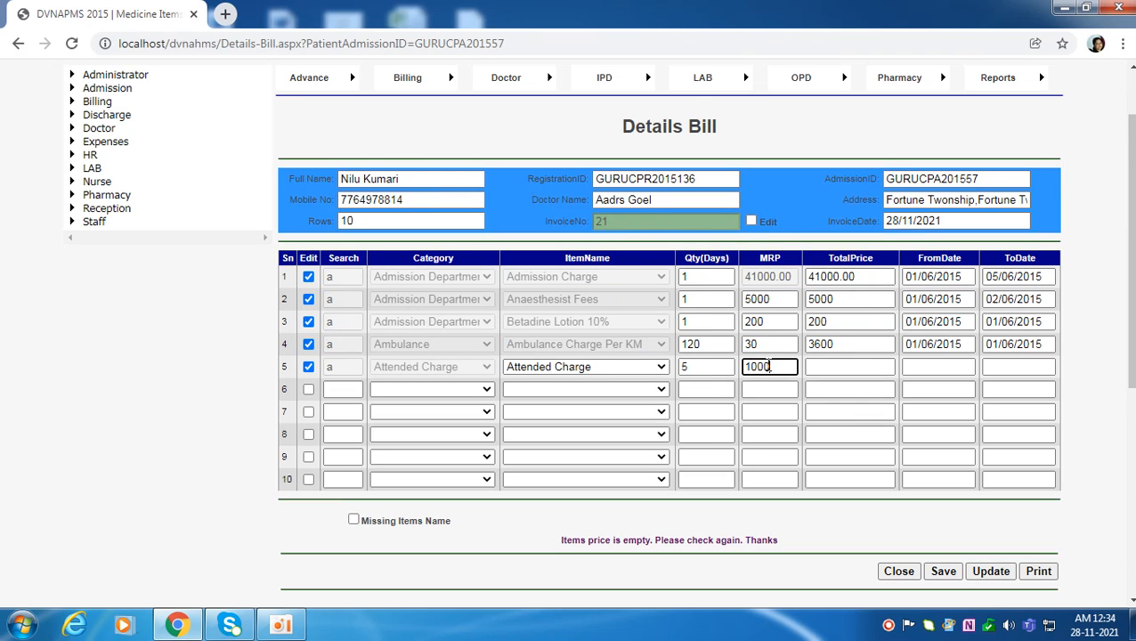
Date the Attended Charge row from 01/06/2015 to 05/06/2015.
click(950, 368)
text(01/06/2015)
click(1018, 366)
text(01/06/2015)
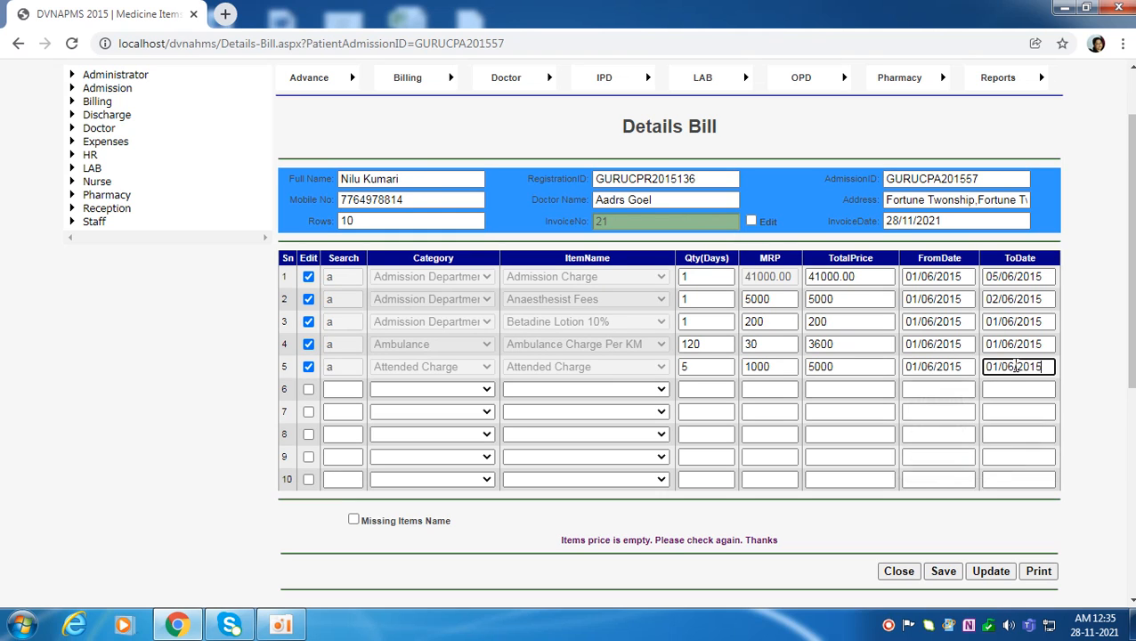
scroll(758, 386, down, 2)
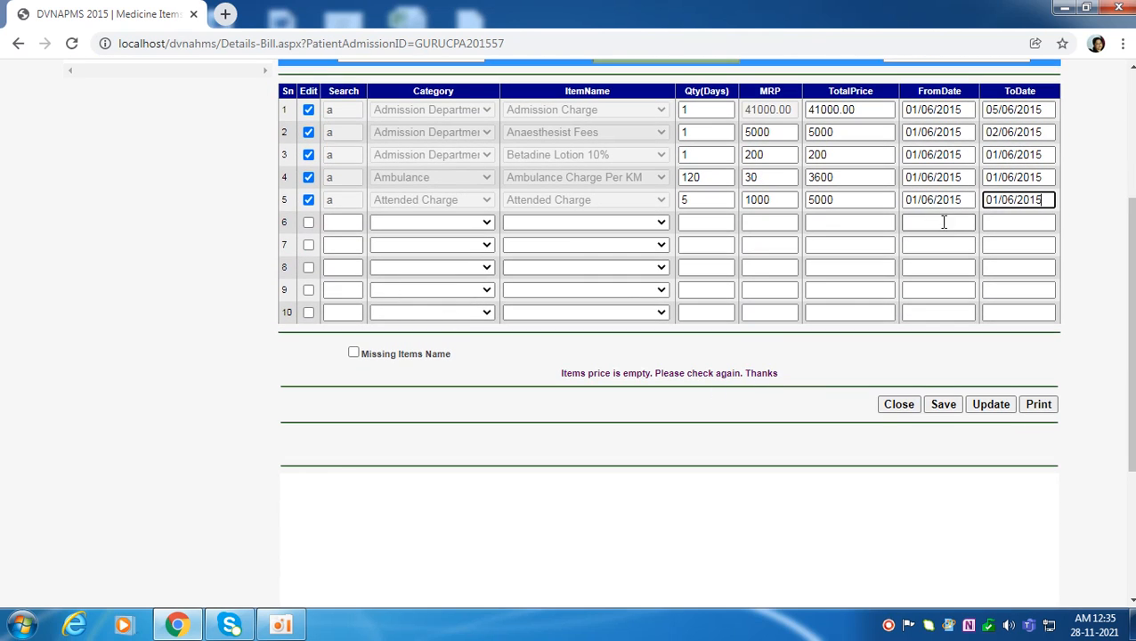
key(Delete)
text(5)
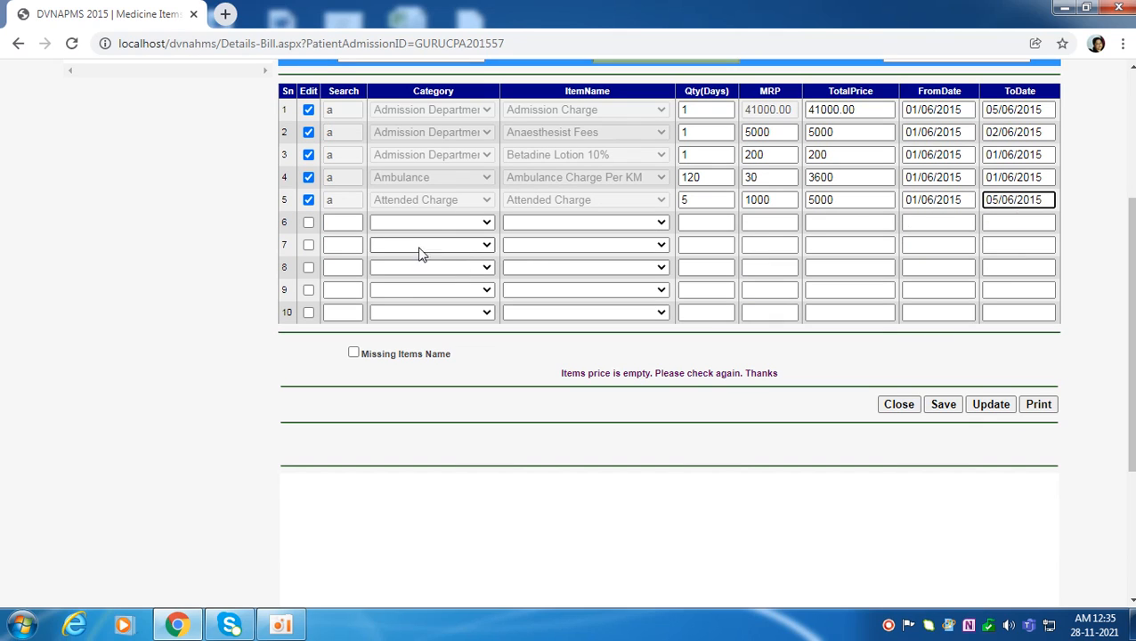
In bill row 6, search for "b" and select category Bed Charge and item DBAC004.
click(353, 225)
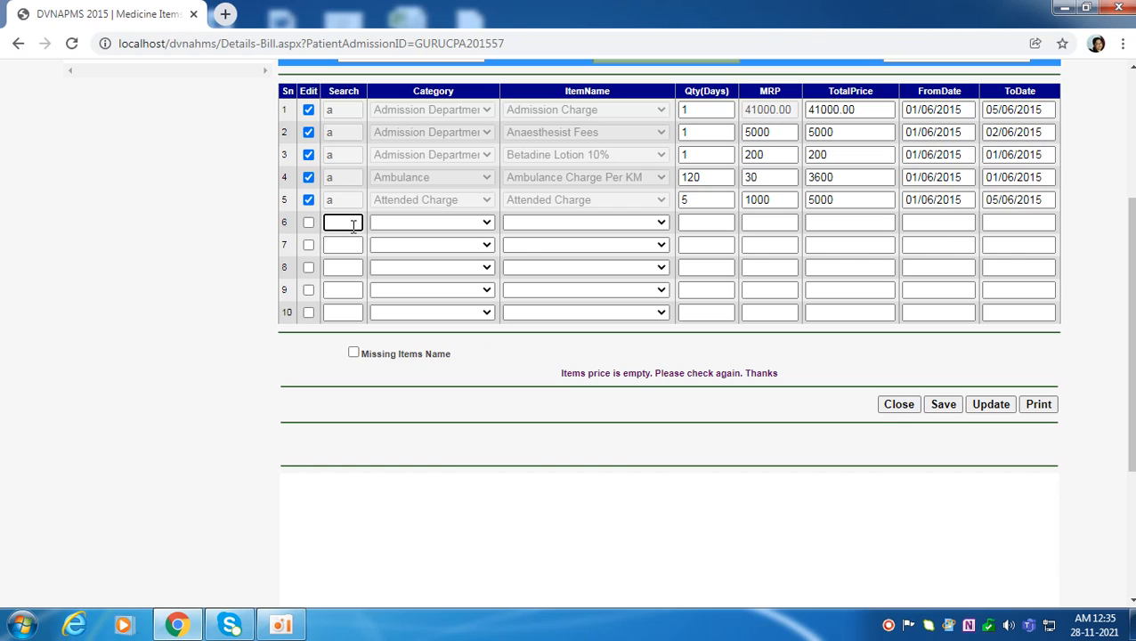
text(b)
click(448, 228)
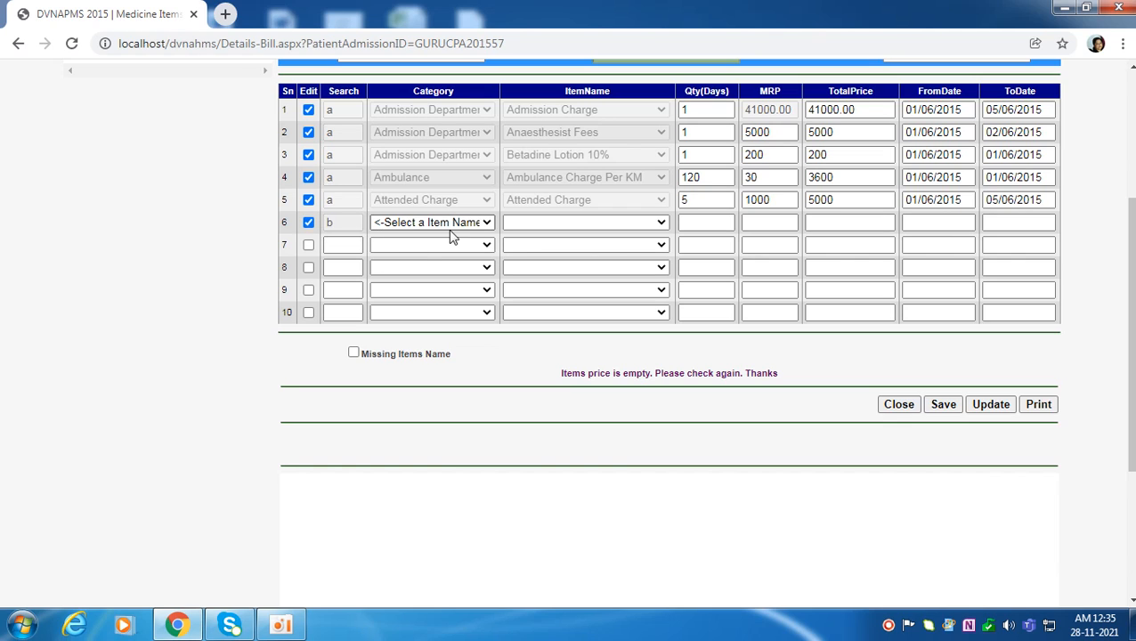
click(452, 225)
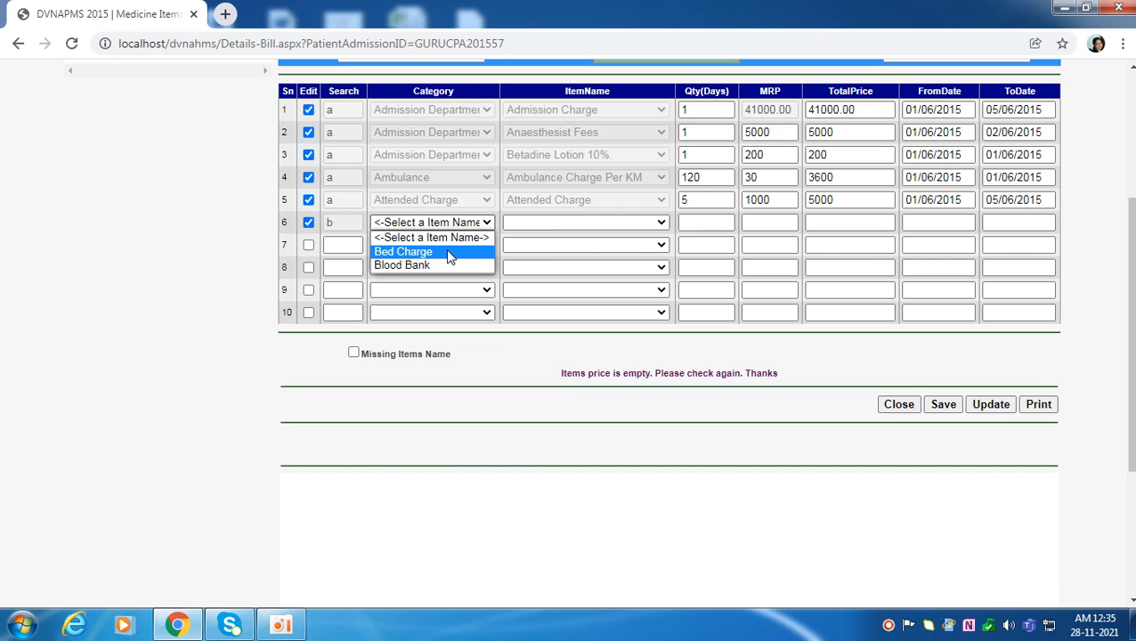
click(449, 252)
click(570, 223)
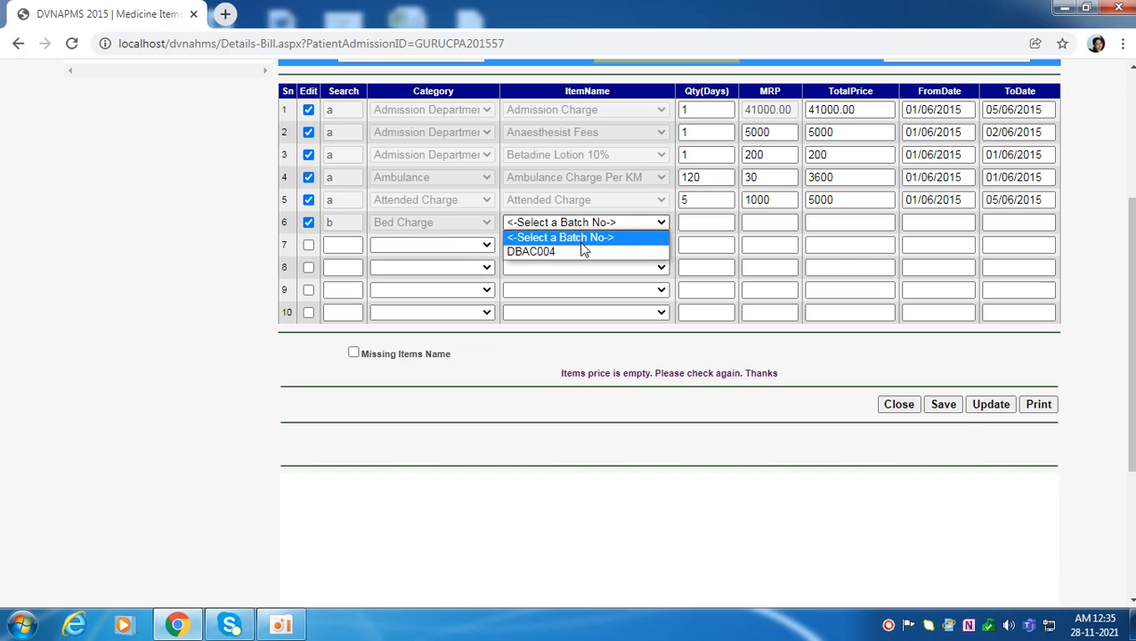
click(578, 247)
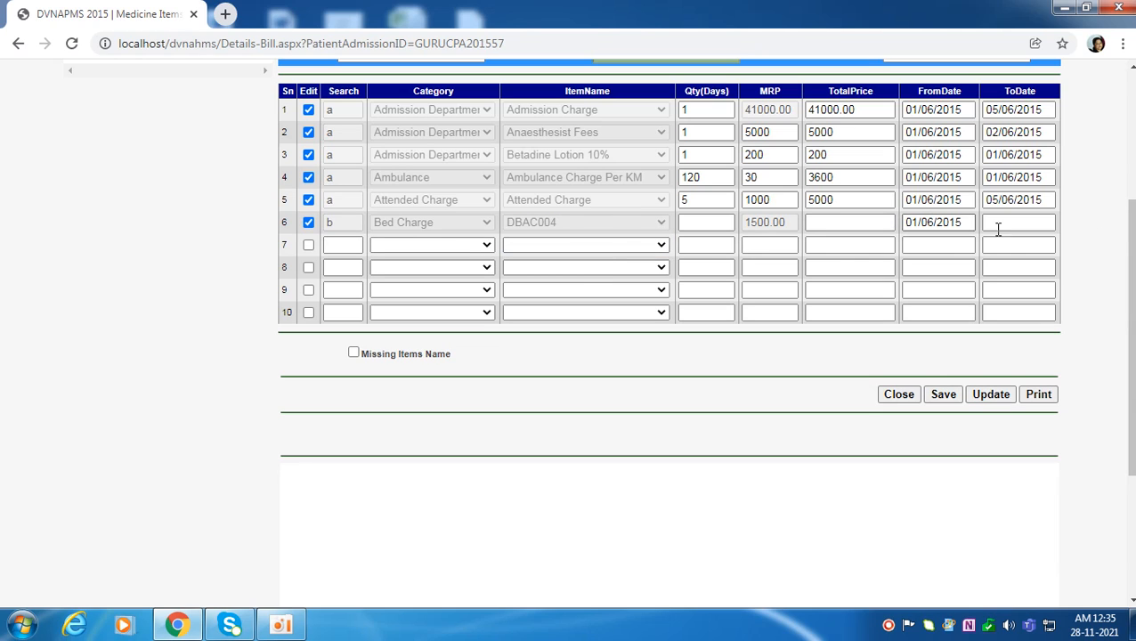
Set the Bed Charge row's quantity to 5 and its ToDate to 05/06/2015.
click(702, 224)
click(704, 254)
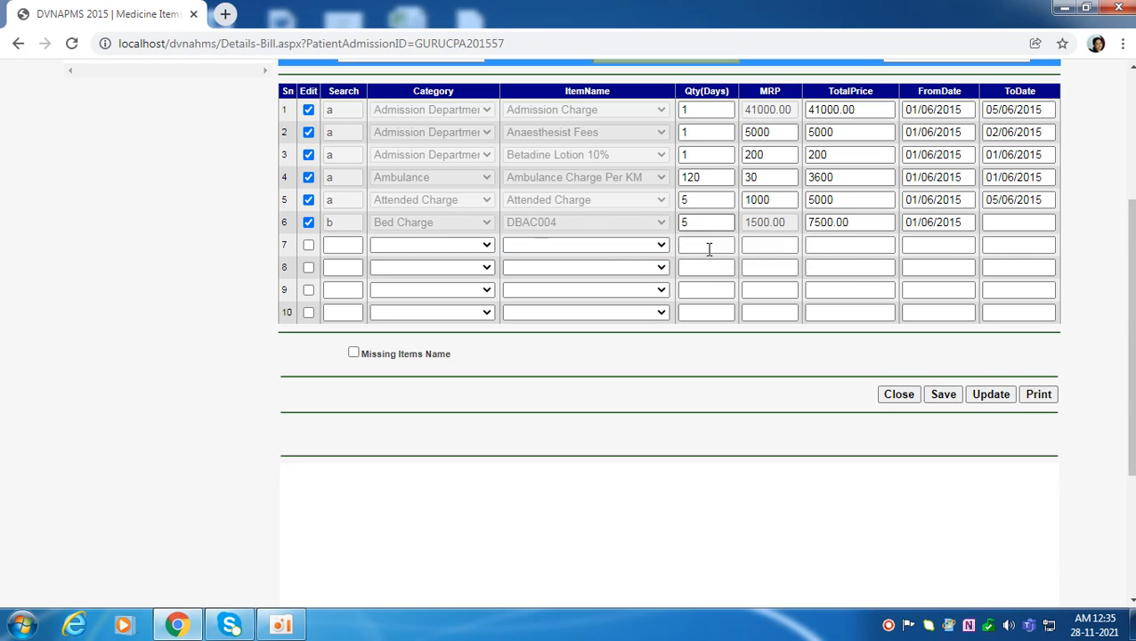
click(1033, 226)
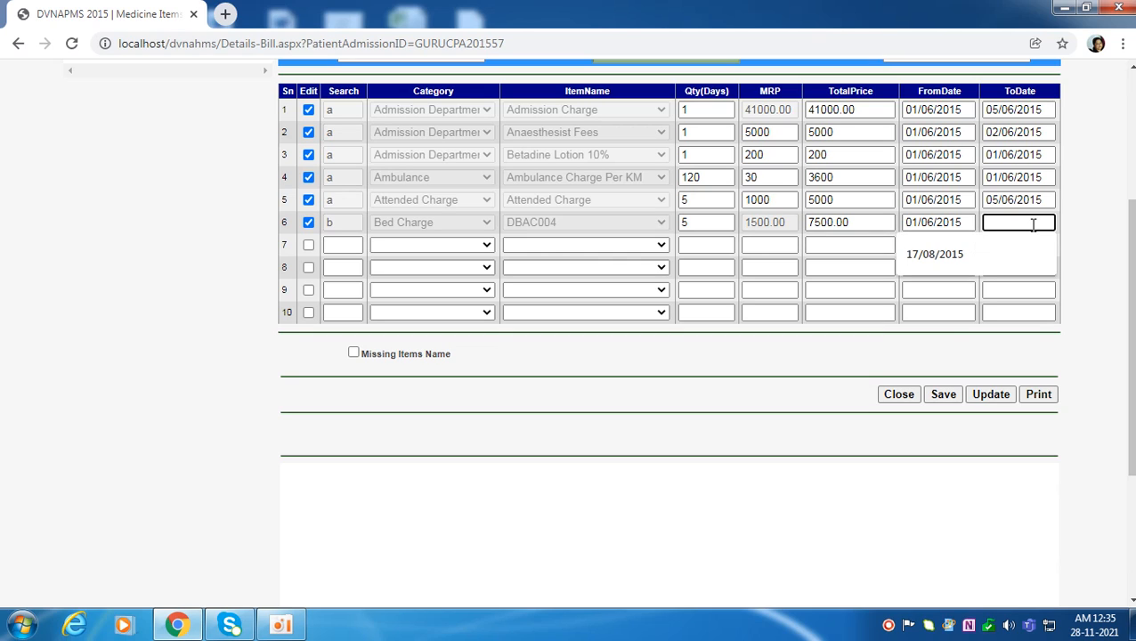
text(01/06/2015)
key(BackSpace)
text(5)
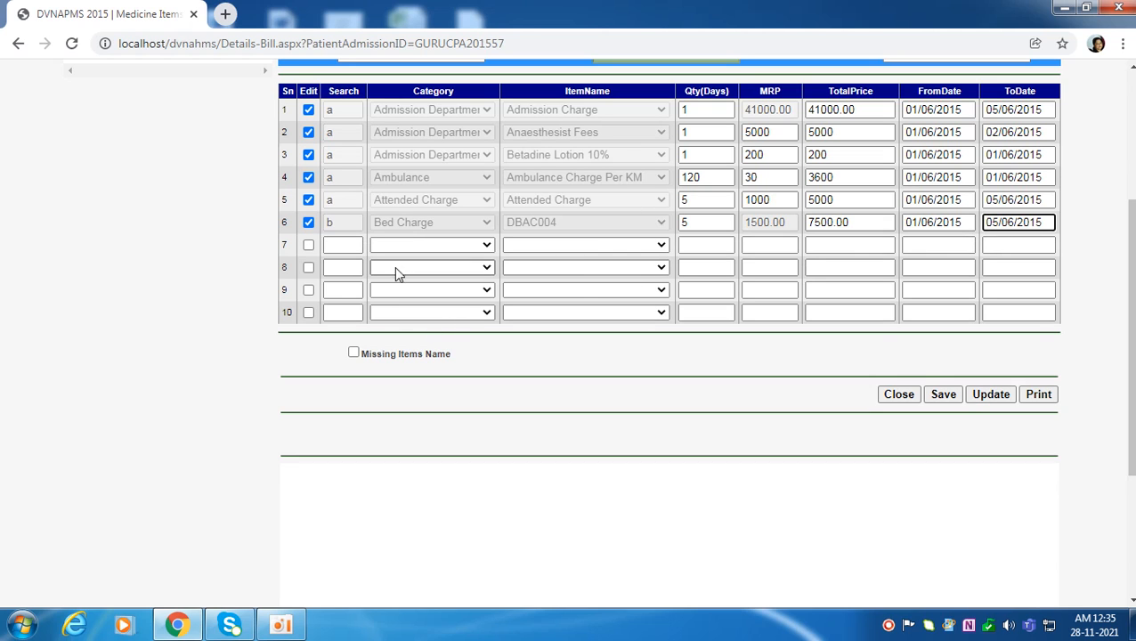
In bill row 7, search for "b" and select category Blood Bank and item Blood Transfusion.
scroll(329, 294, up, 1)
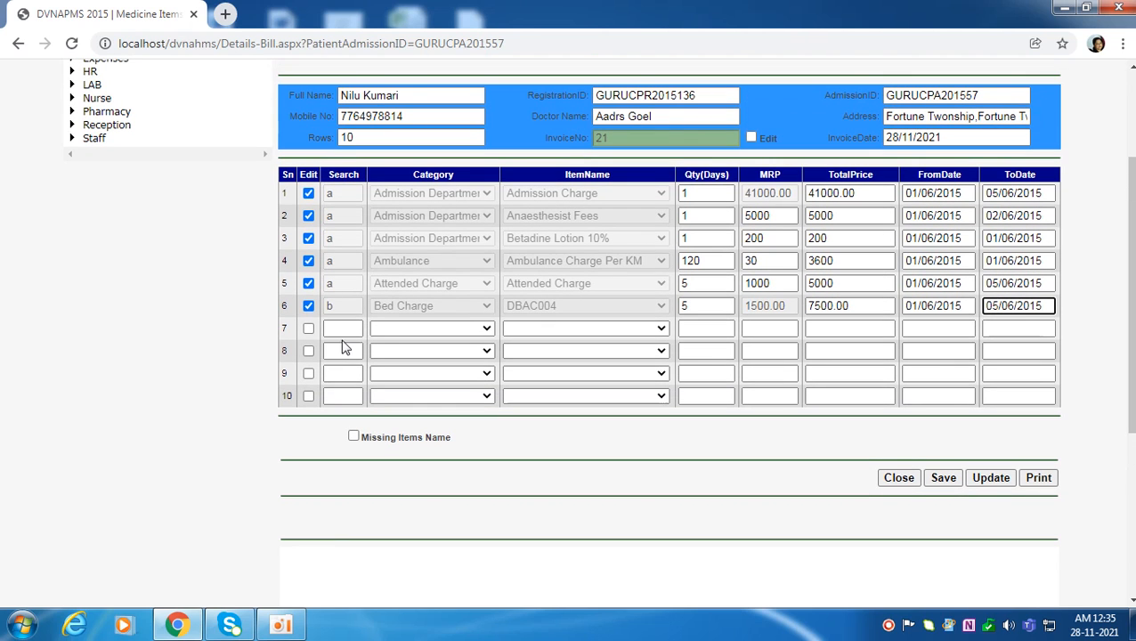
click(336, 328)
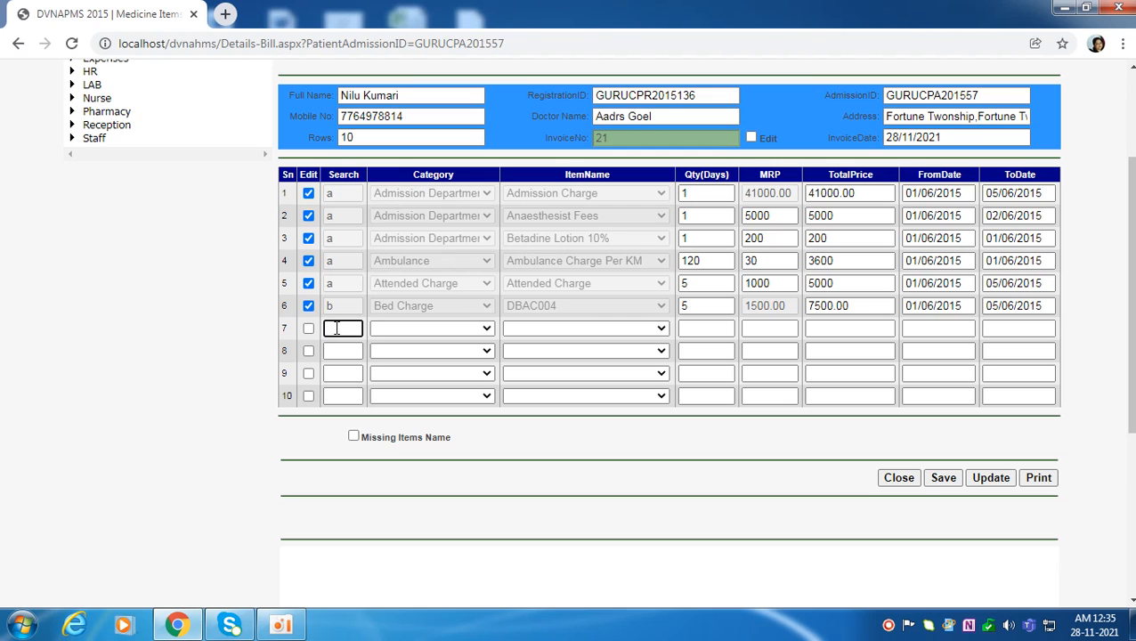
key(Tab)
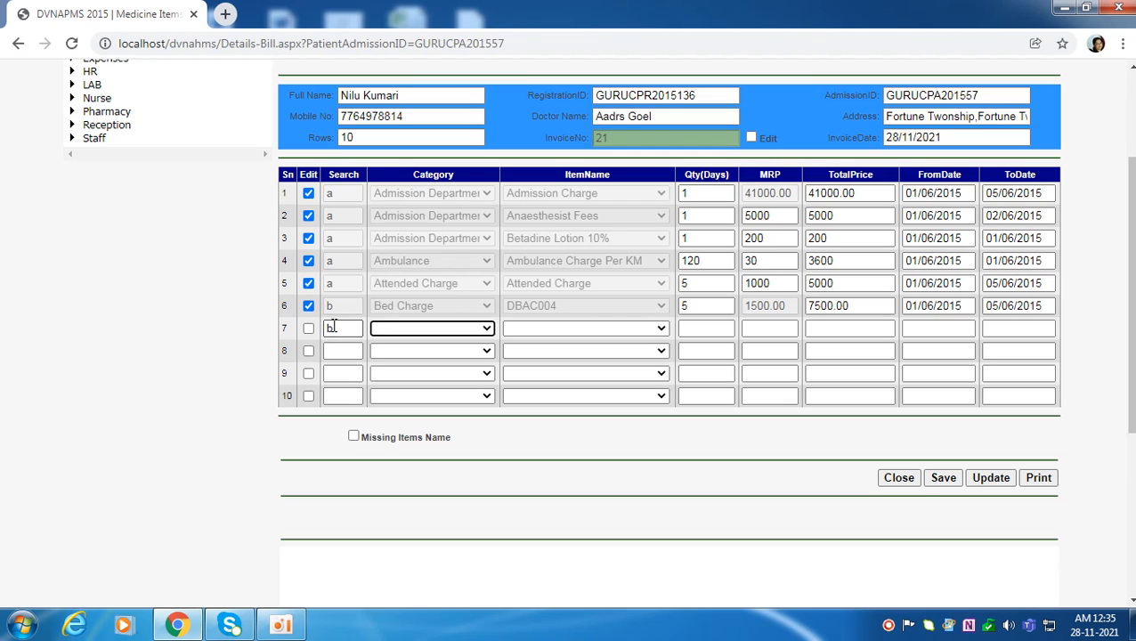
click(455, 329)
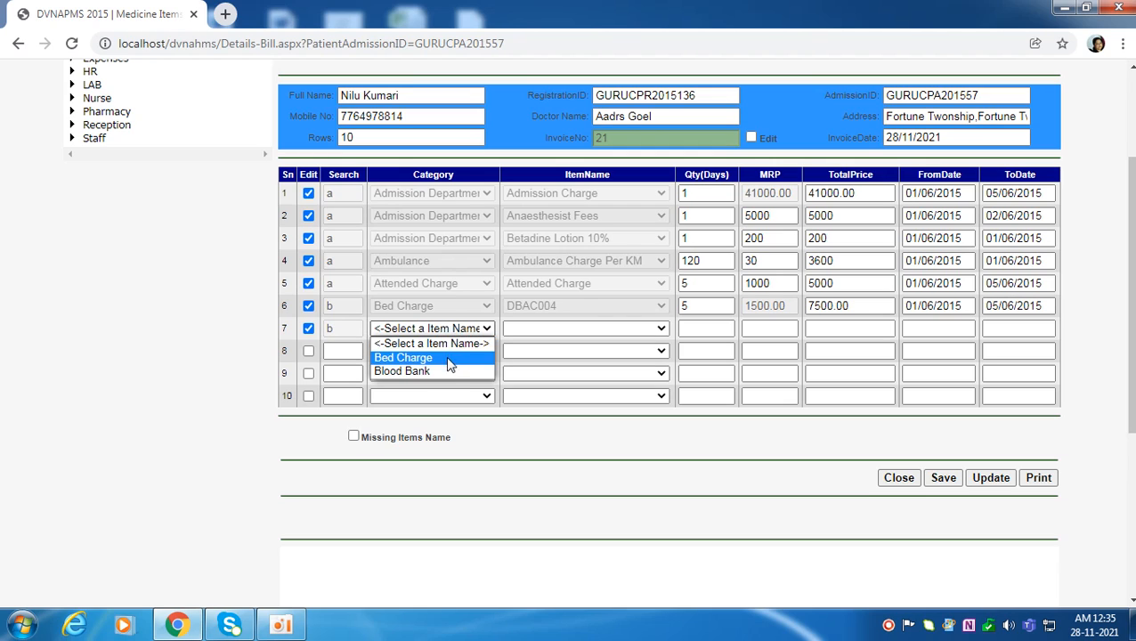
click(446, 368)
click(573, 330)
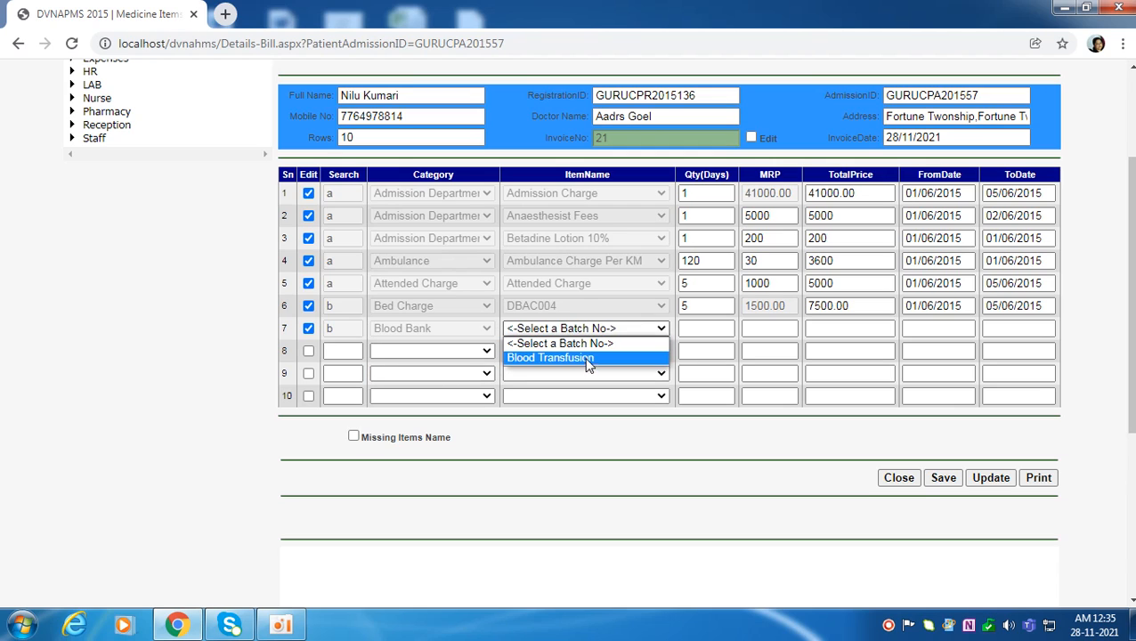
click(588, 358)
Set the Blood Transfusion row to quantity 4 and MRP 5000.
click(726, 329)
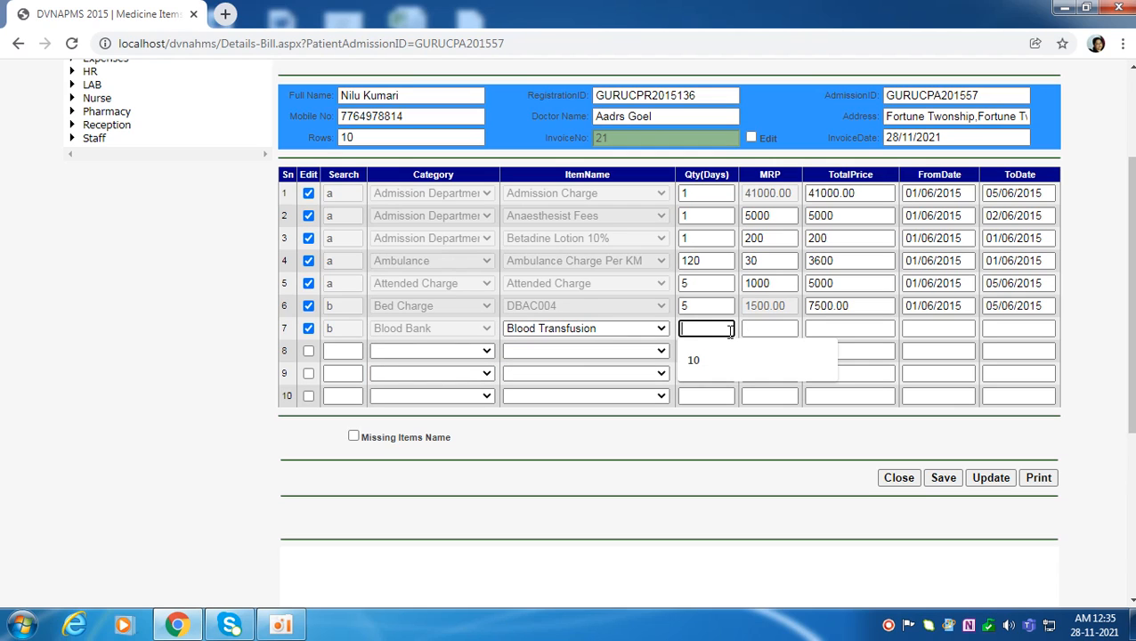
text(4)
key(Tab)
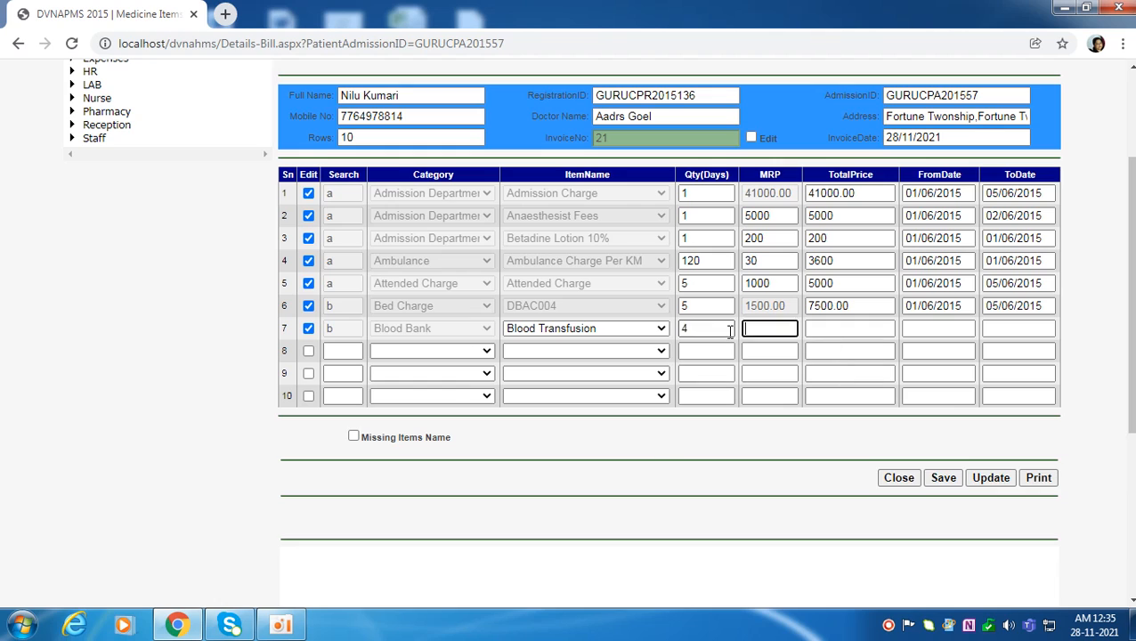
click(780, 328)
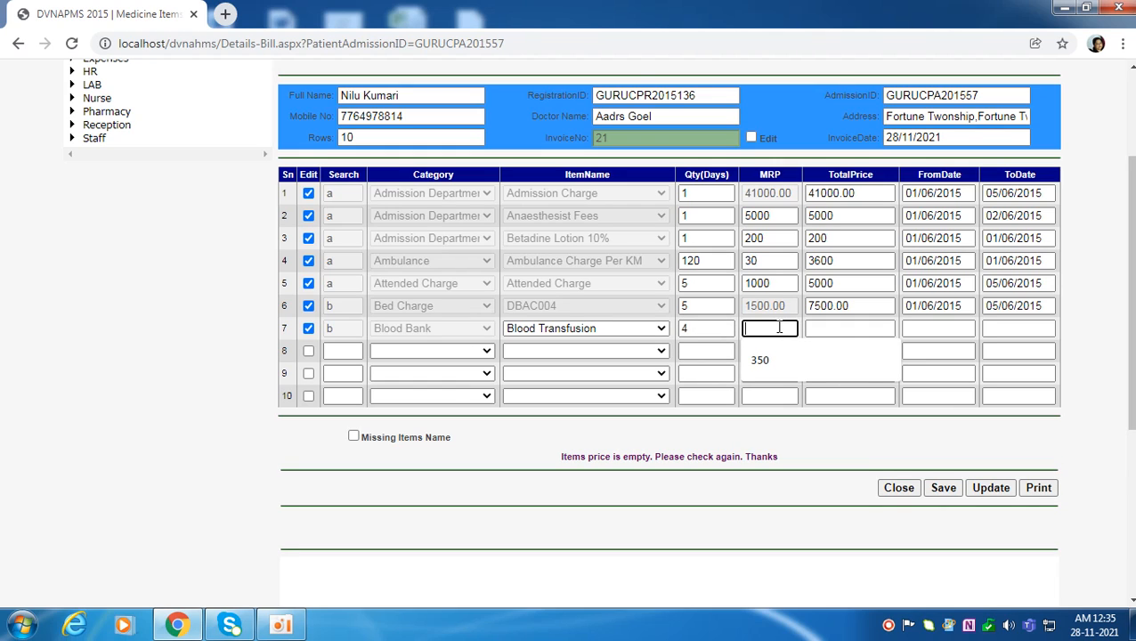
text(5000)
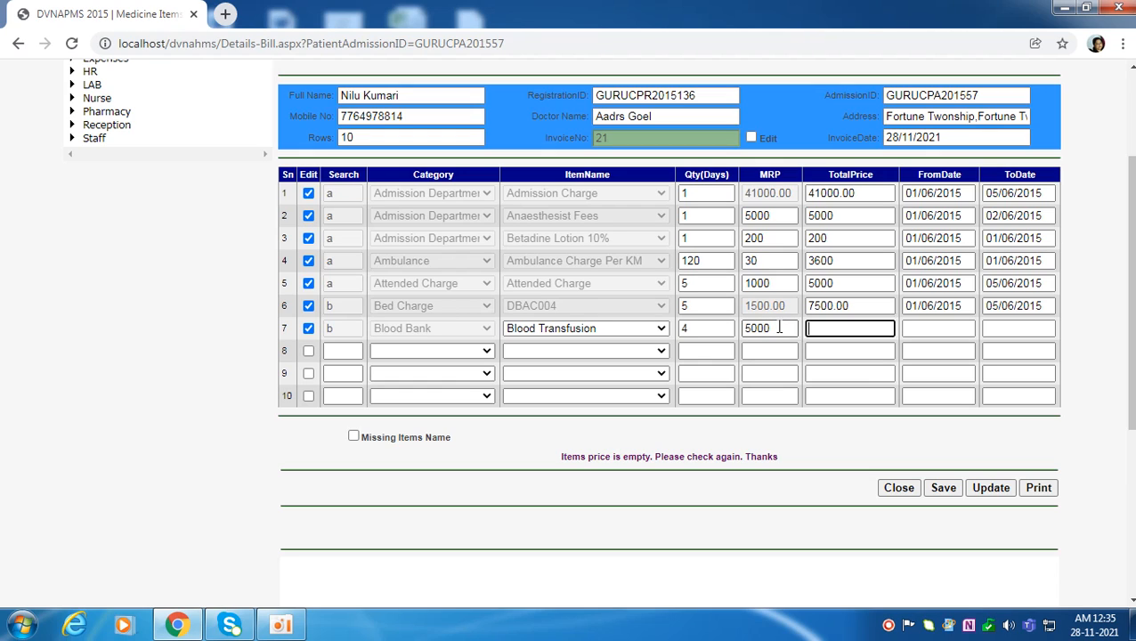
key(Tab)
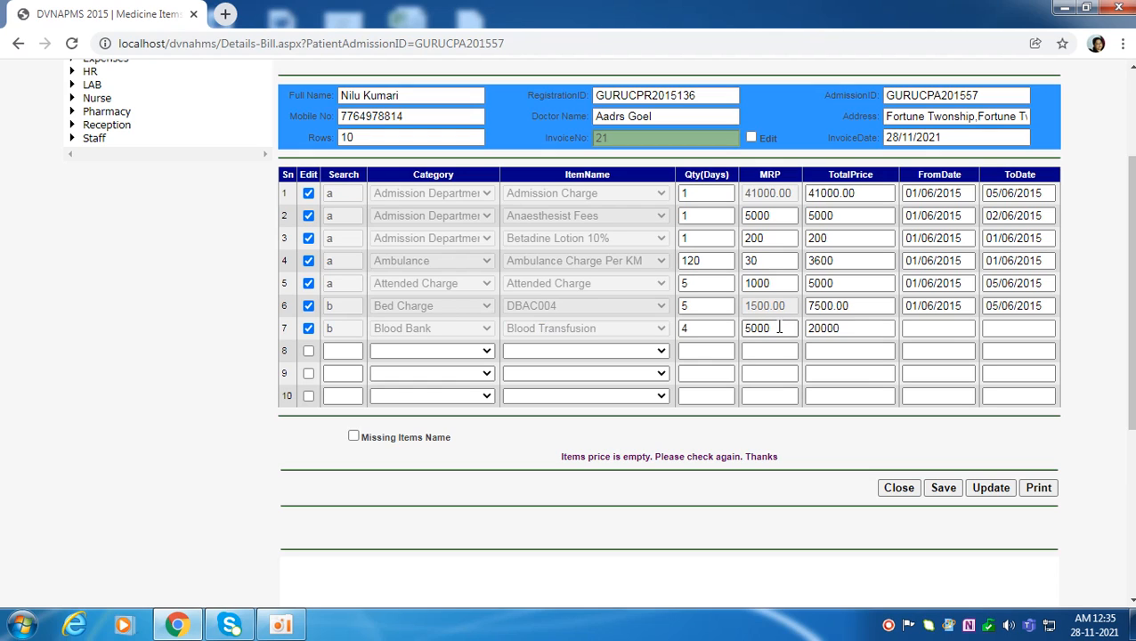
Date the Blood Transfusion row from 01/06/2015 to 05/06/2015.
click(956, 326)
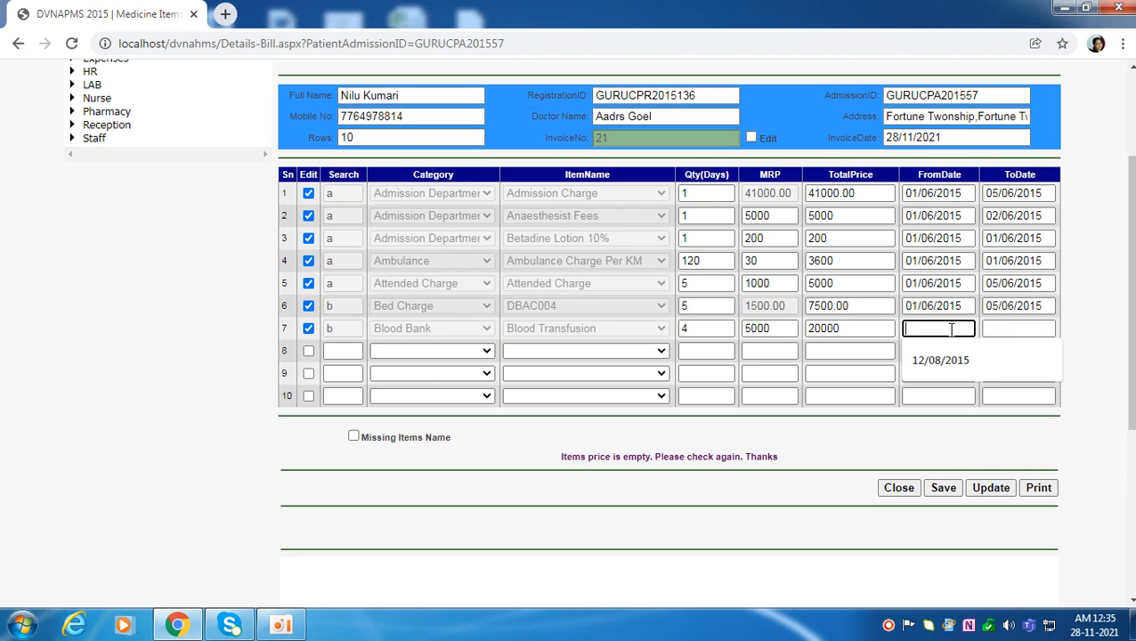
text(01/06/2015)
click(993, 326)
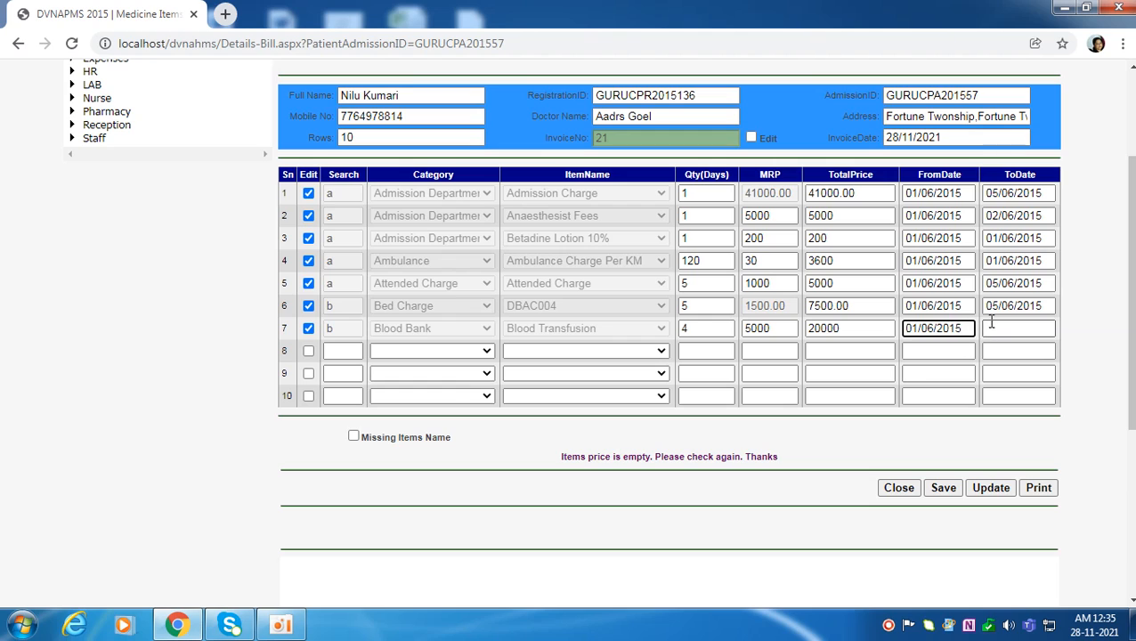
text(01/06/2015)
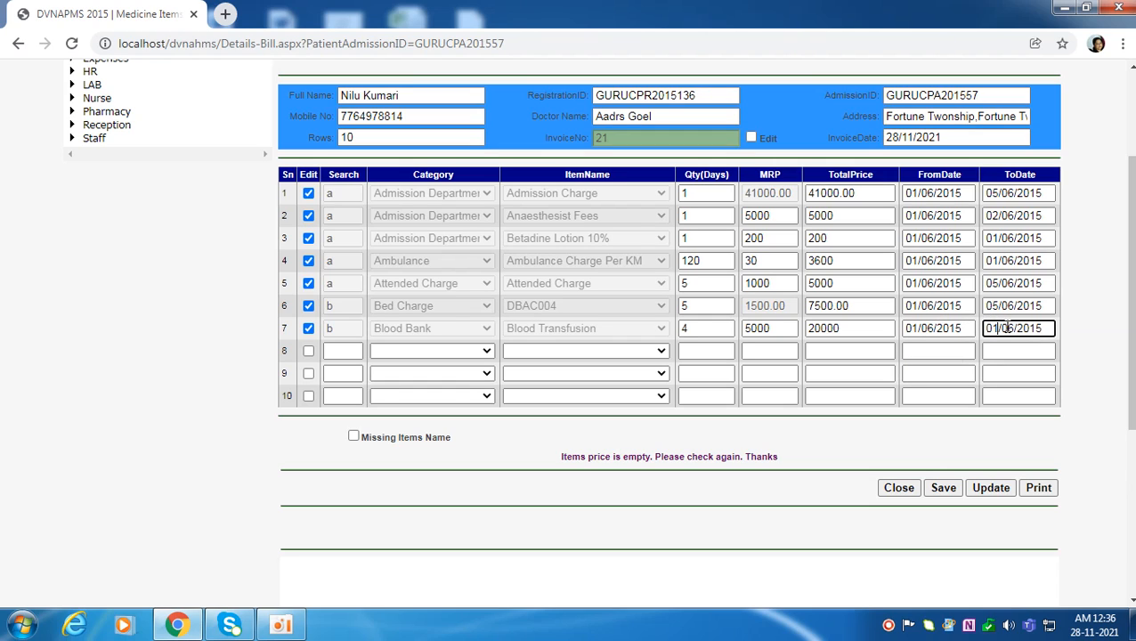
key(BackSpace)
text(5)
click(339, 353)
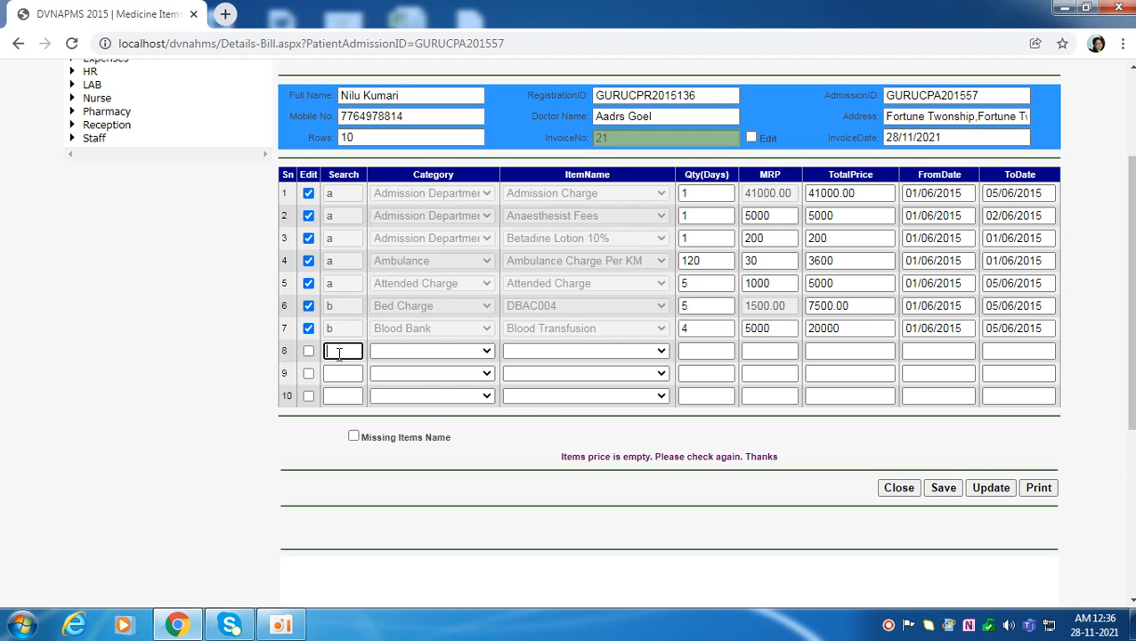
text(b)
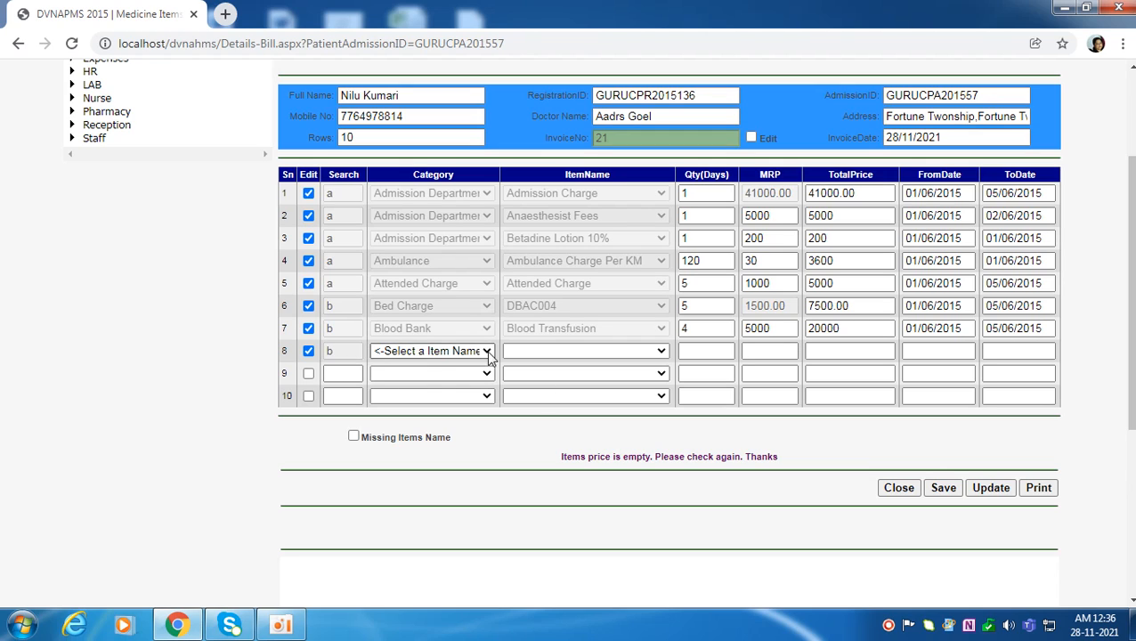
click(487, 351)
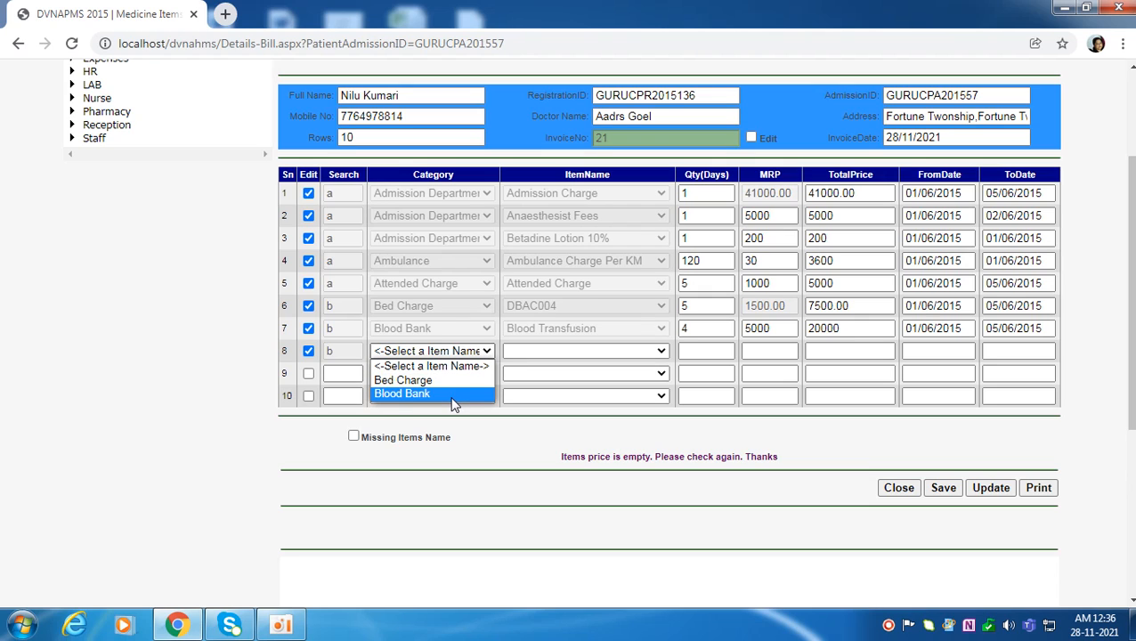
click(312, 352)
click(309, 352)
Change the search in bill row 8 to "d" and try category Doctor Charge, opening its item choices.
click(345, 350)
key(BackSpace)
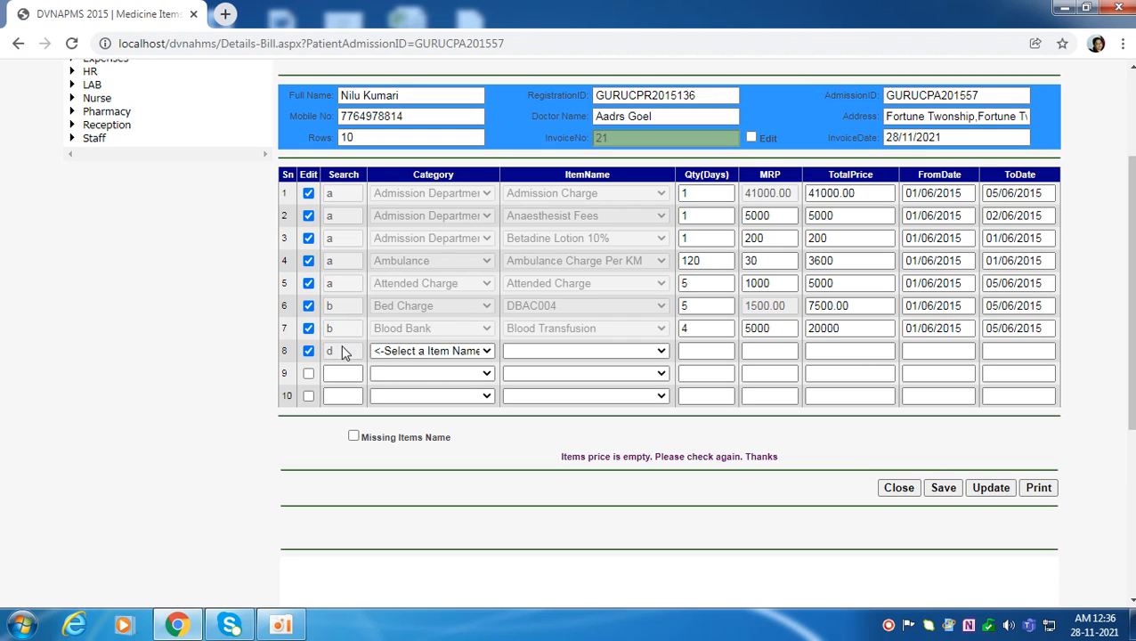
click(457, 351)
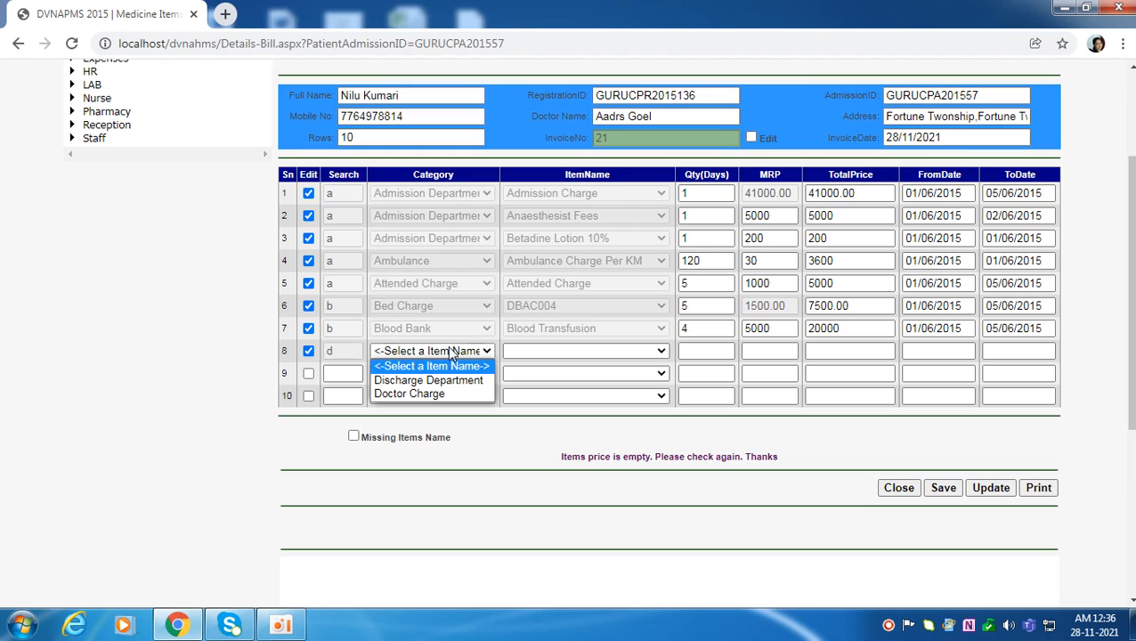
click(461, 394)
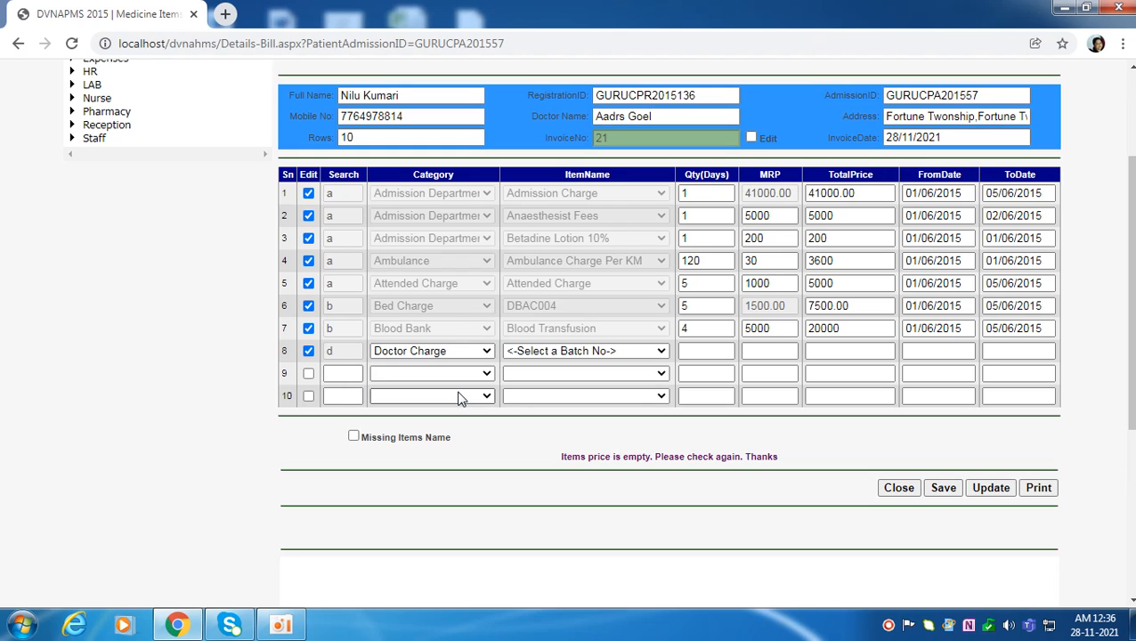
click(574, 356)
click(575, 354)
click(574, 353)
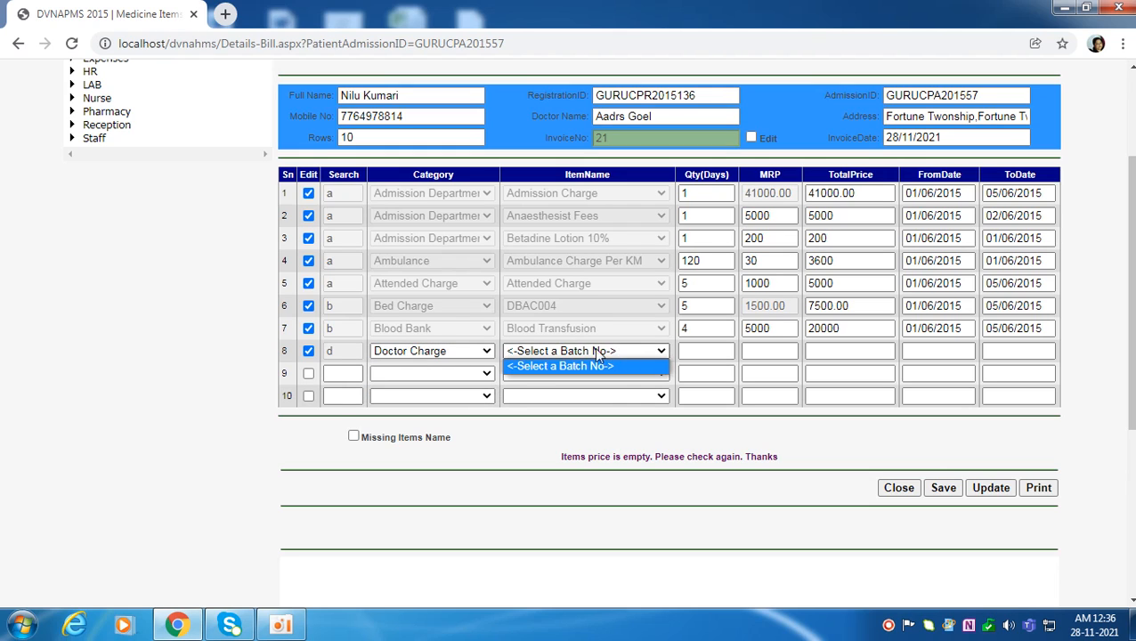
Switch bill row 8 to category Discharge Department and select item Discharge Department.
click(454, 360)
click(458, 383)
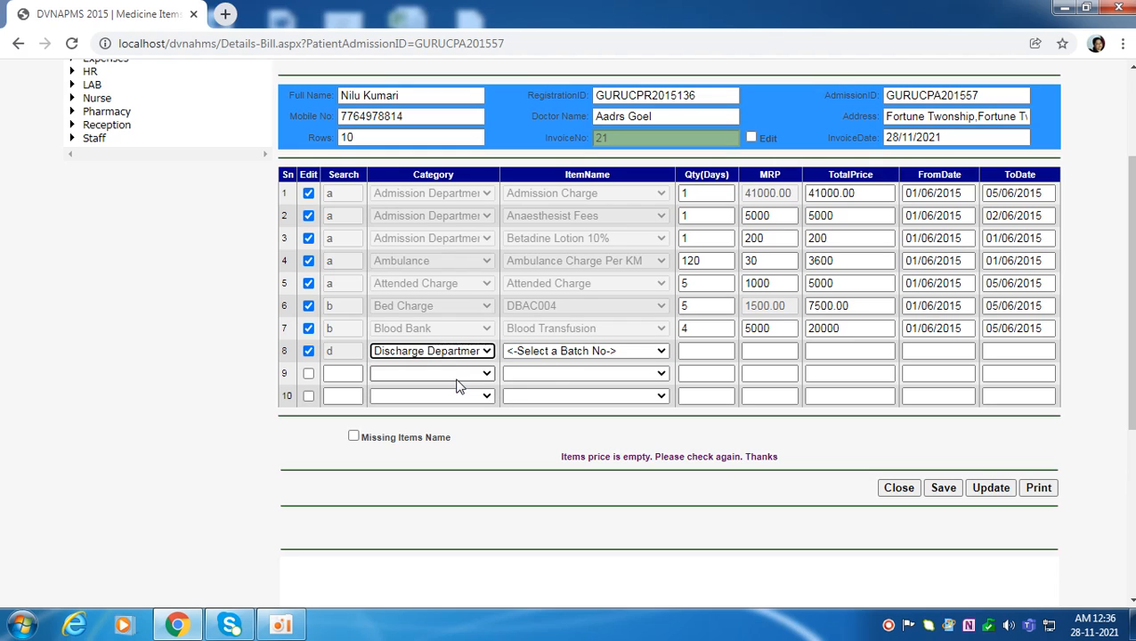
click(603, 355)
click(601, 382)
Set the Discharge Department row to quantity 1 and MRP 500.
click(731, 352)
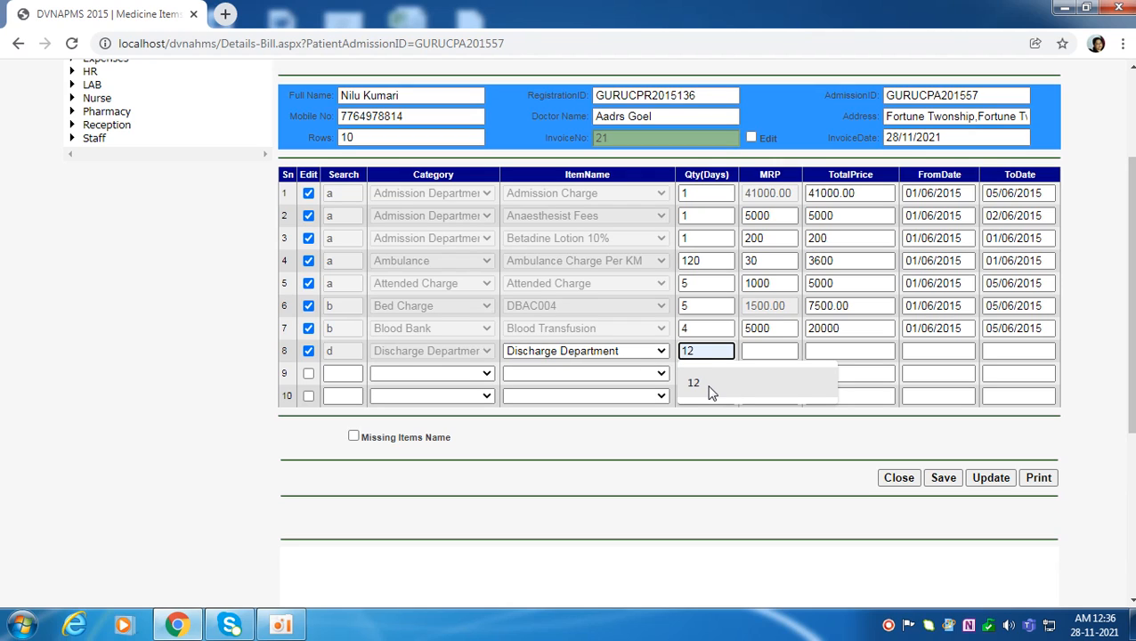
click(711, 384)
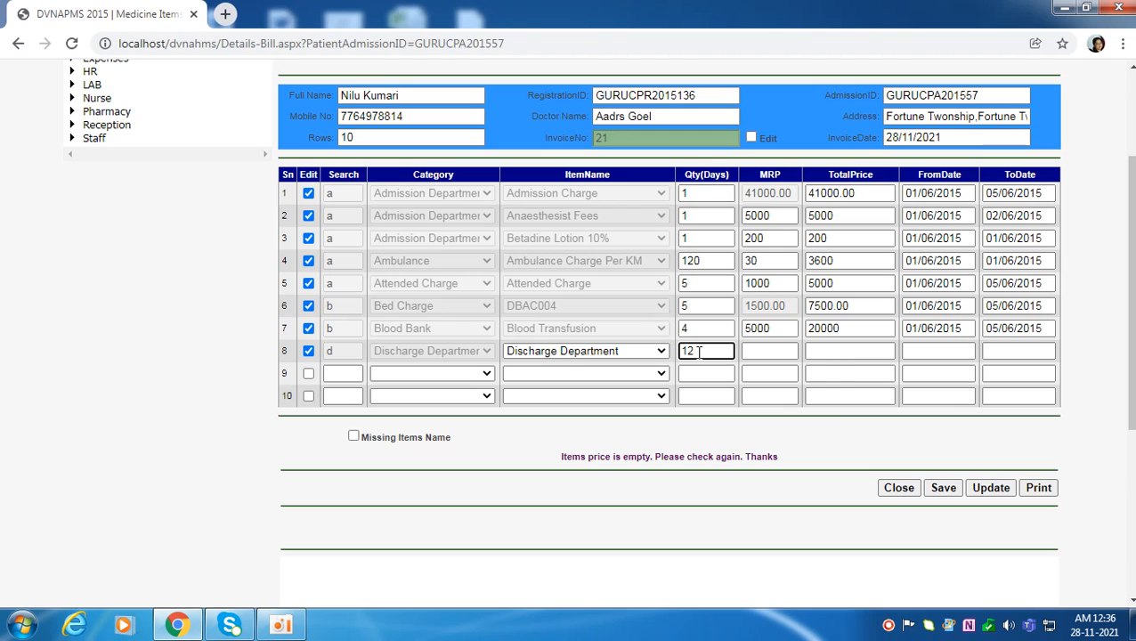
key(BackSpace)
click(786, 354)
click(785, 356)
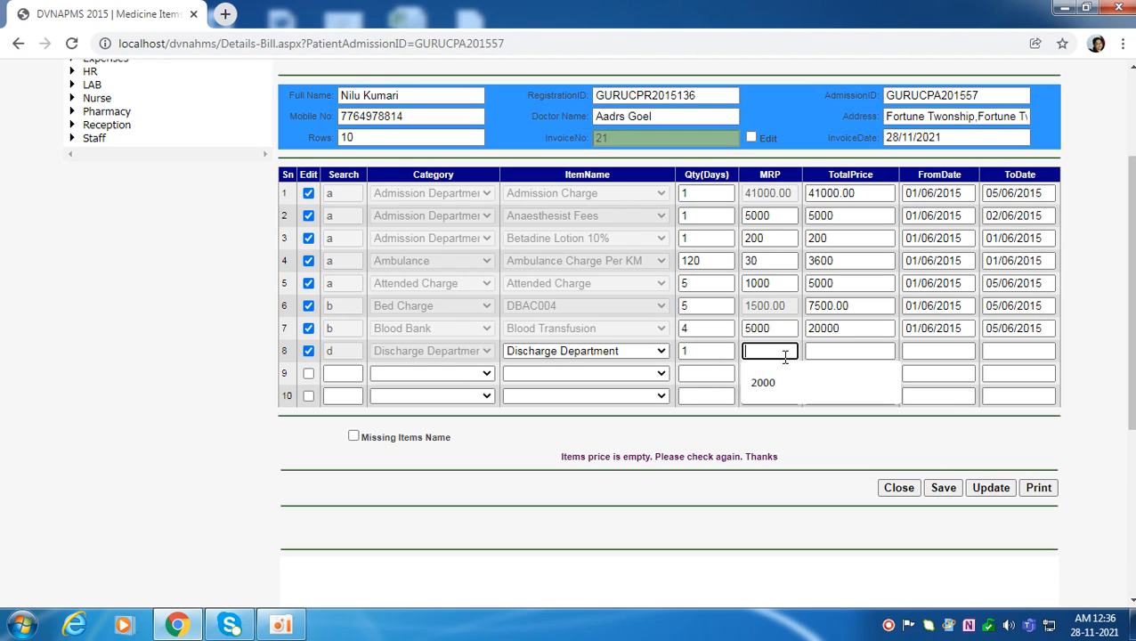
text(500)
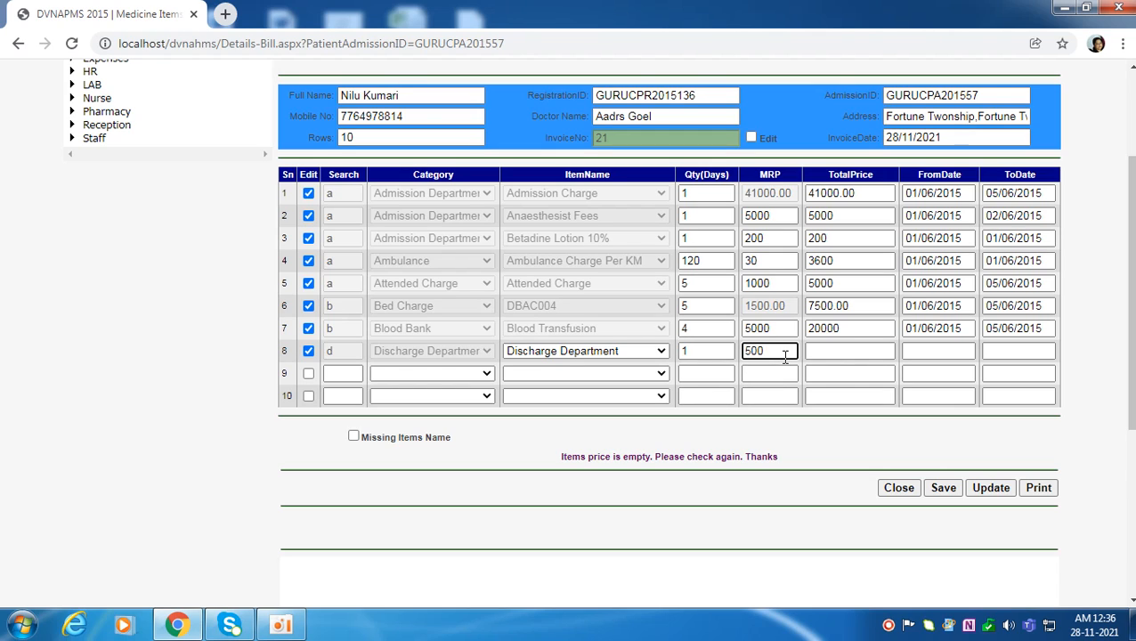
key(Tab)
Date the Discharge Department row from 01/06/2015 to 05/06/2015.
click(945, 352)
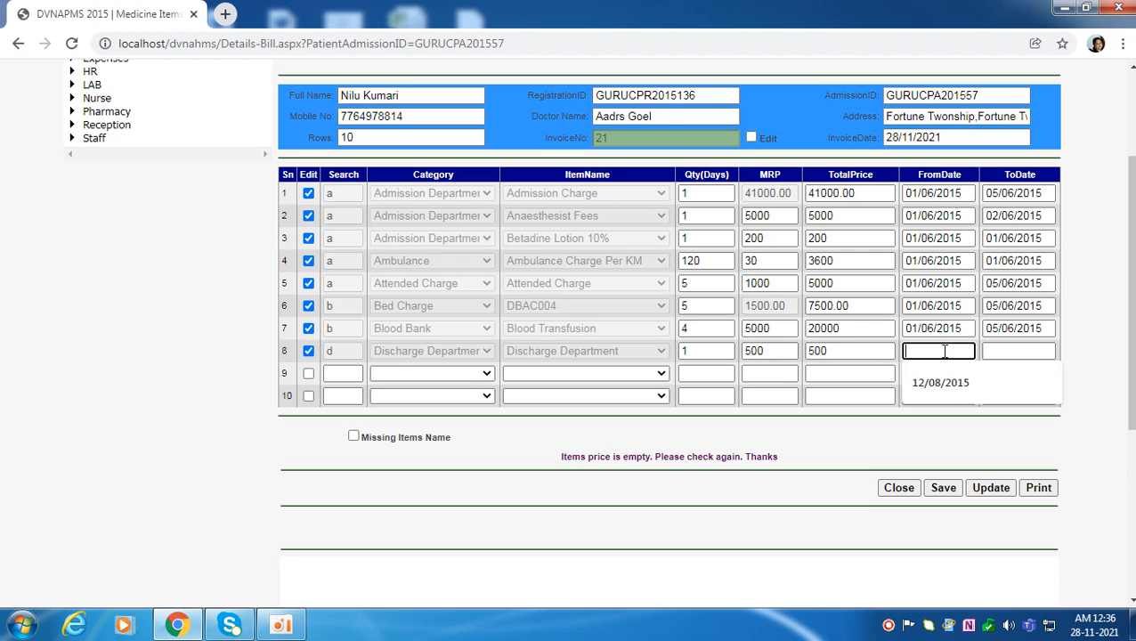
text(01/06/2015)
click(1042, 353)
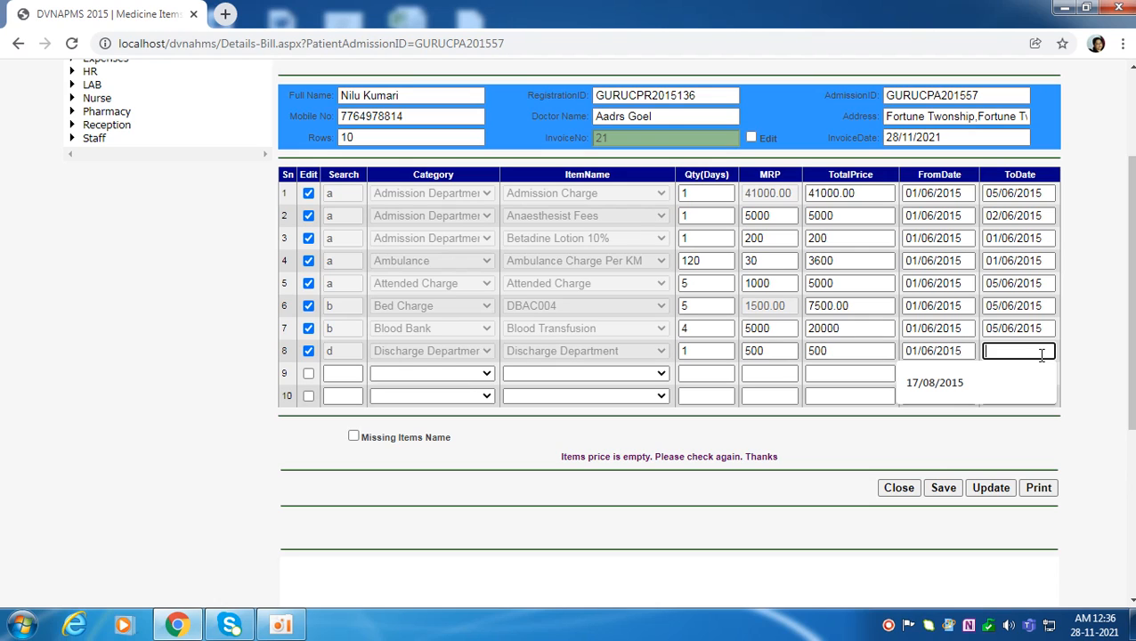
text(01/06/2015)
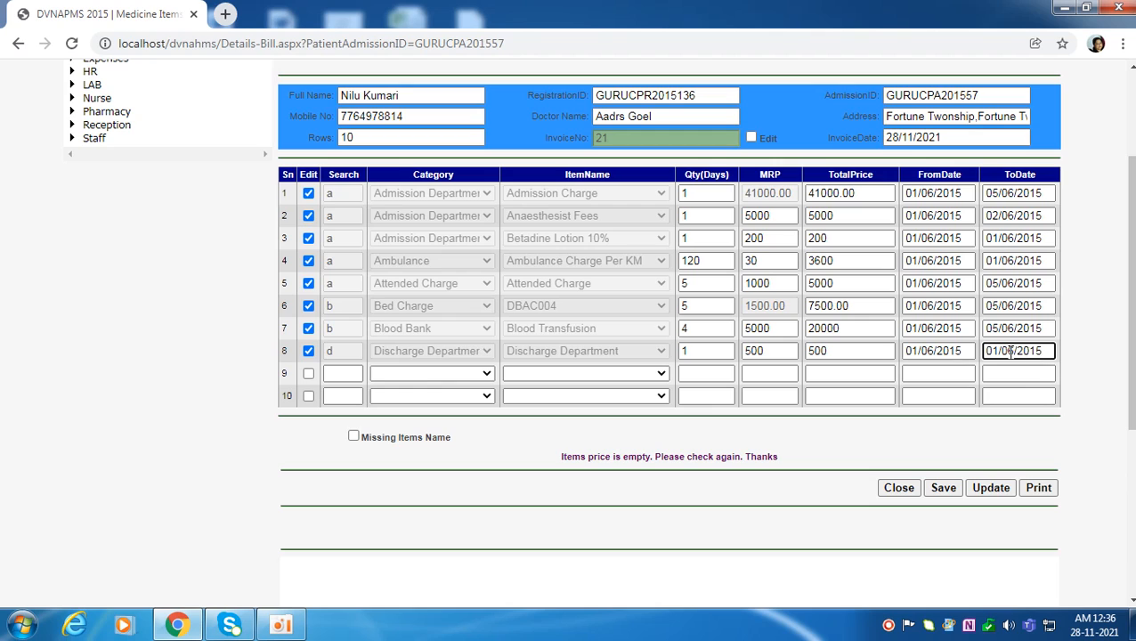
key(BackSpace)
text(5)
Search "o" in bill row 9 and select category OT Charge with item OT Charge.
click(353, 374)
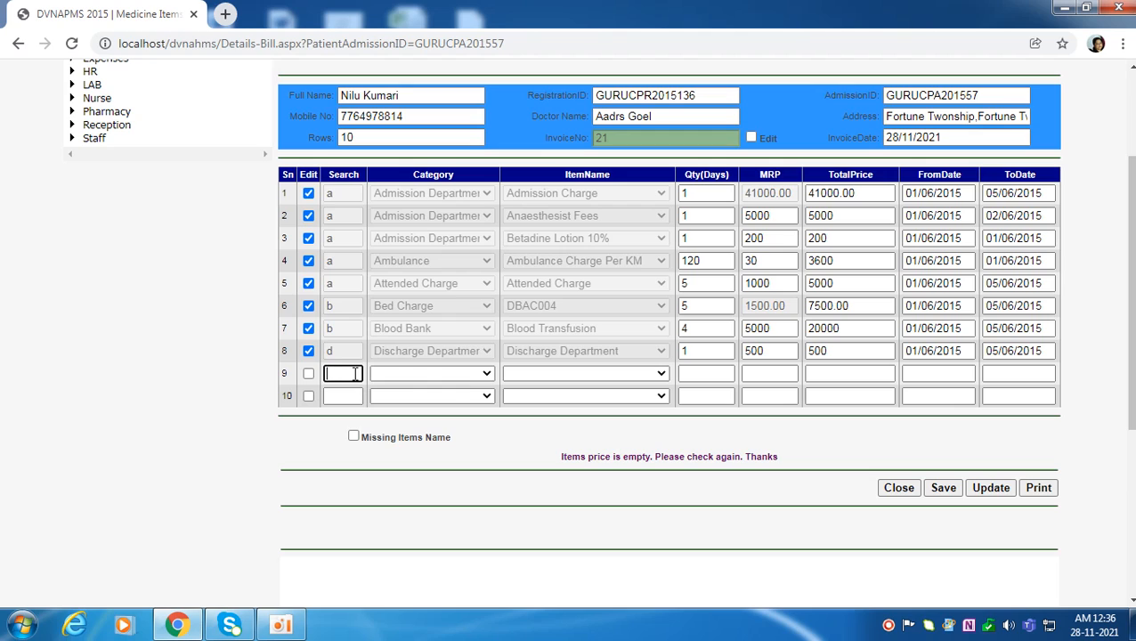
text(d)
key(Tab)
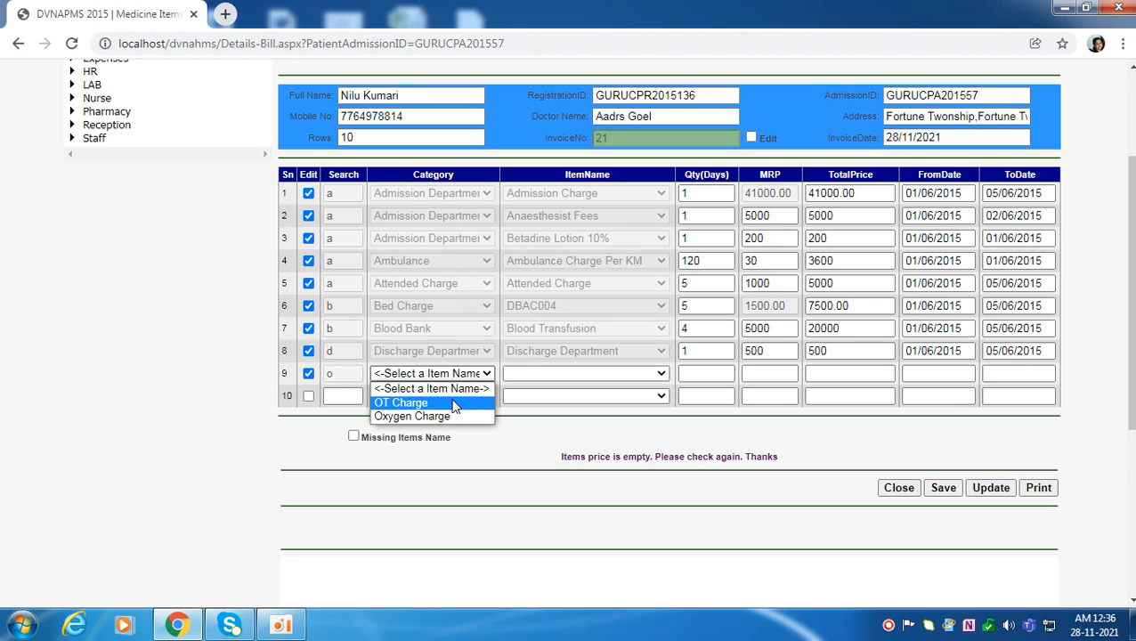
click(452, 405)
click(634, 373)
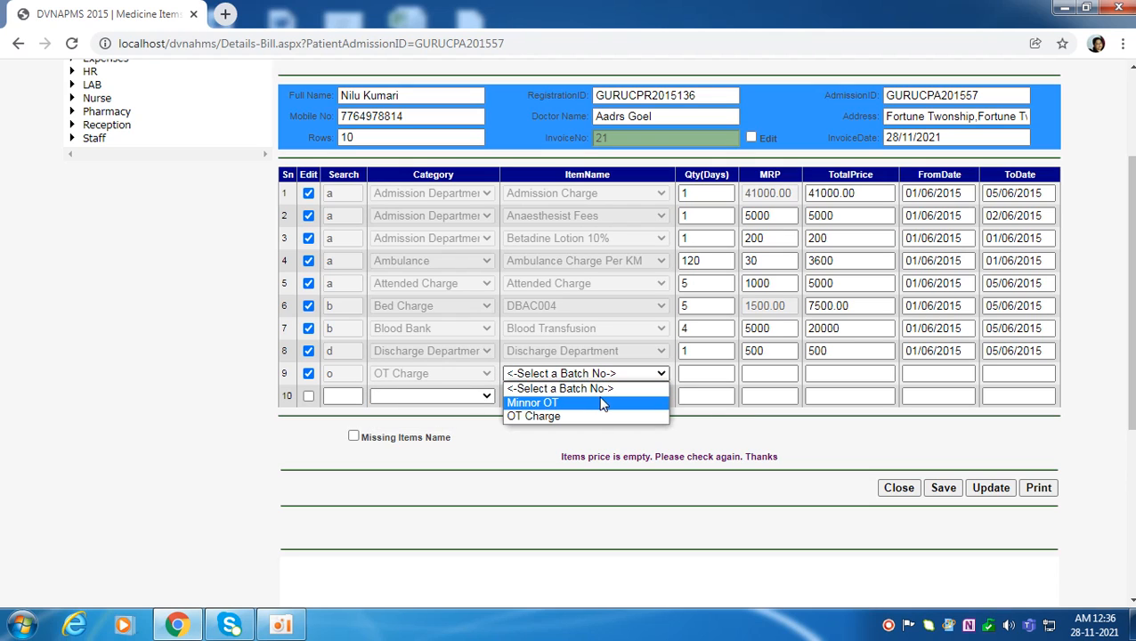
click(543, 416)
Set the OT Charge row to quantity 1 and MRP 25000, filling in its total price.
click(717, 374)
click(788, 373)
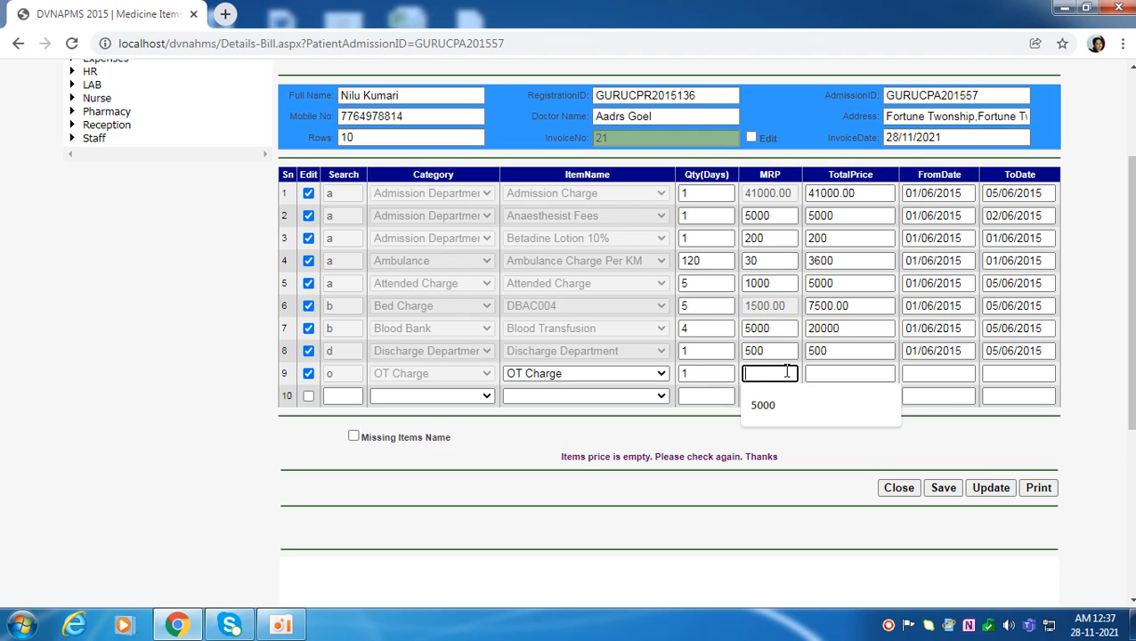
text(25000)
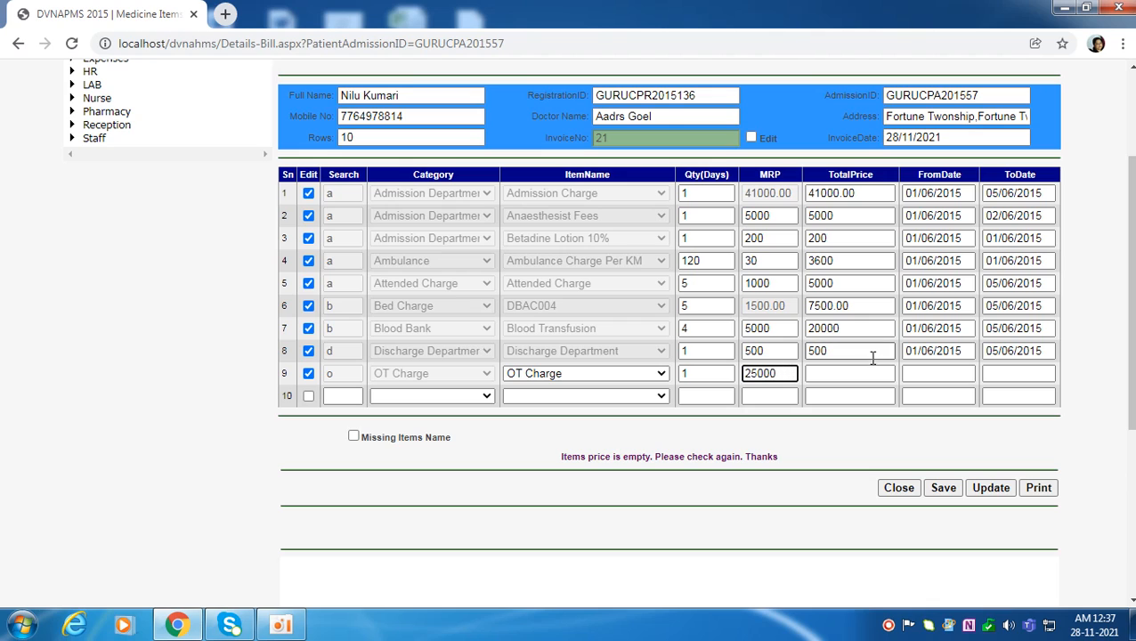
click(847, 373)
Date the OT Charge row from 01/06/2015 to 01/06/2015.
click(949, 372)
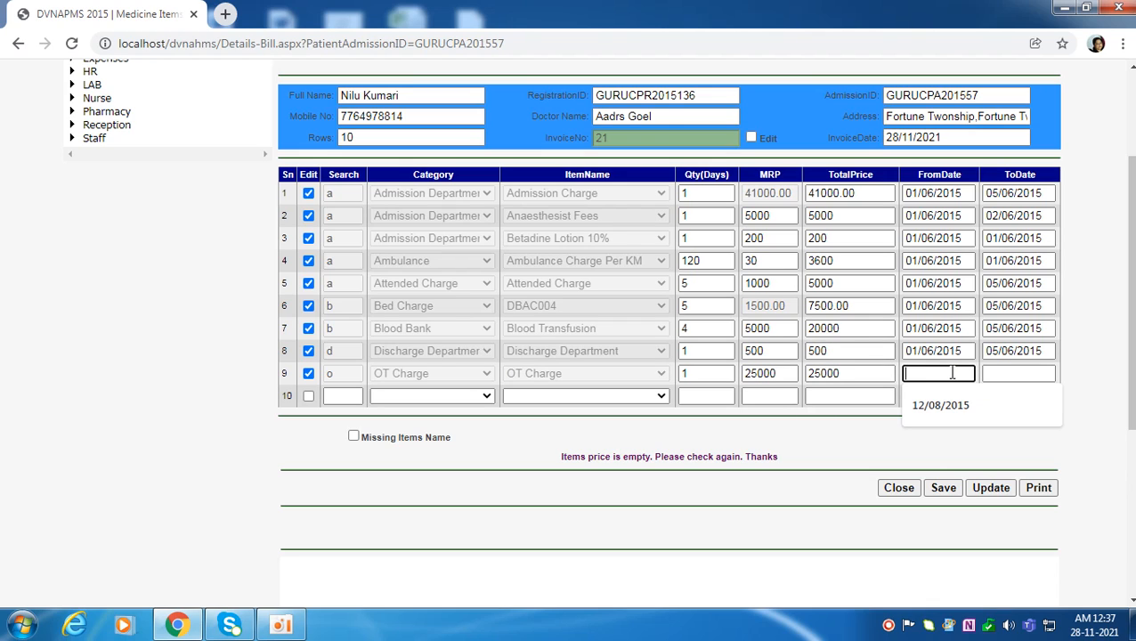
click(1009, 372)
text(01/06/2015)
Search "o" in bill row 10 and select category Oxygen Charge with item Oxygen Per Hour.
click(342, 396)
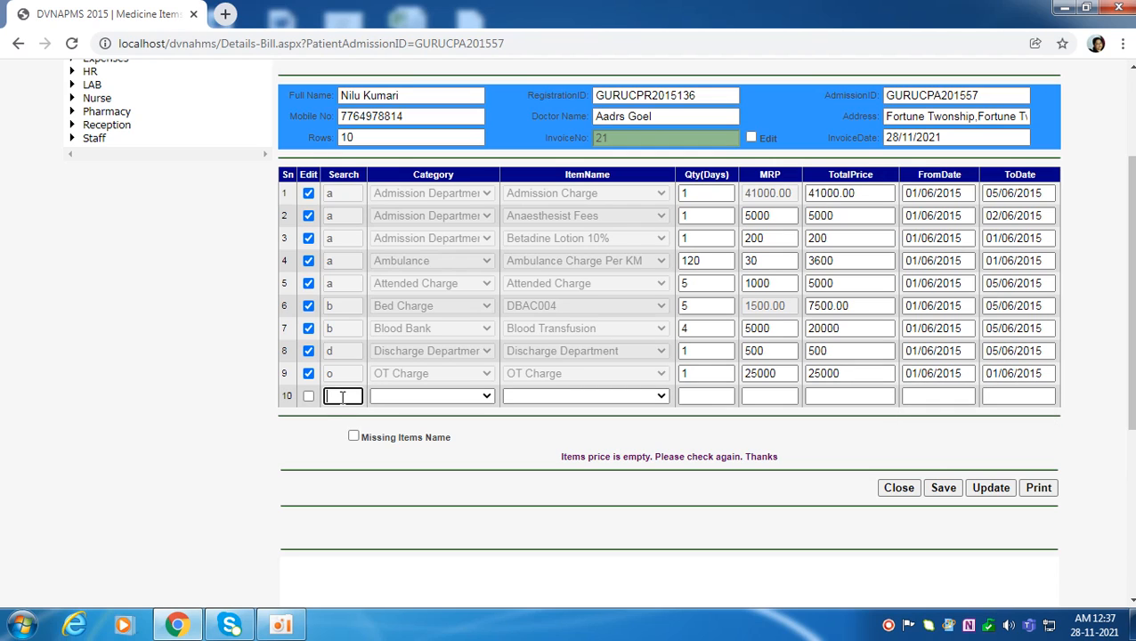
text(o)
click(386, 396)
click(471, 440)
click(570, 398)
click(583, 425)
Set the Oxygen Per Hour row to quantity 12 and MRP 500.
click(714, 397)
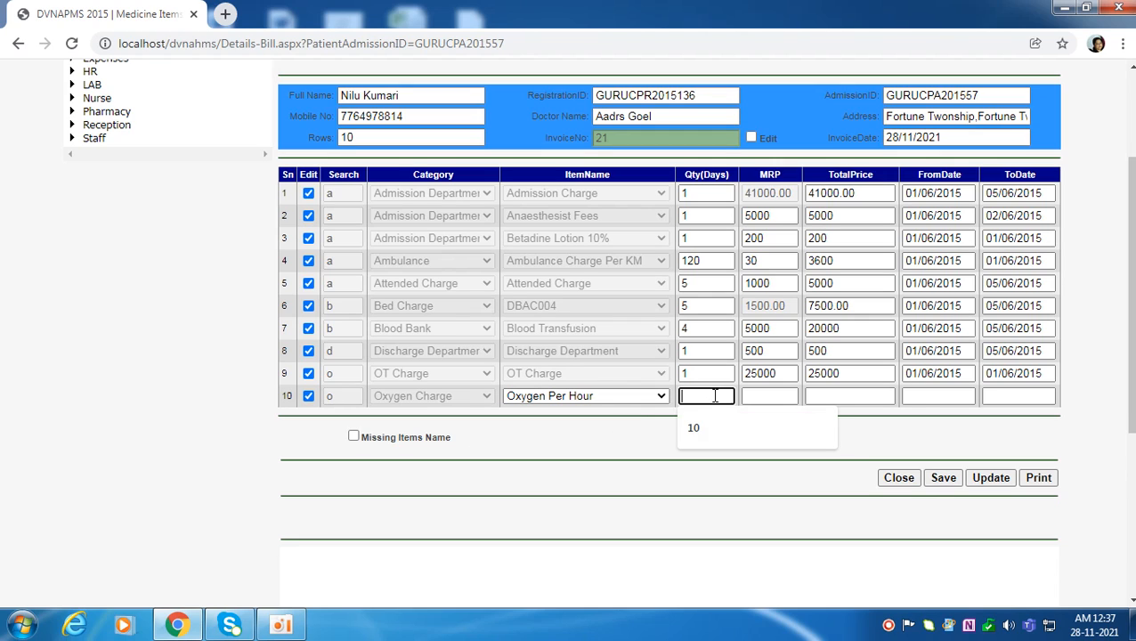
text(12)
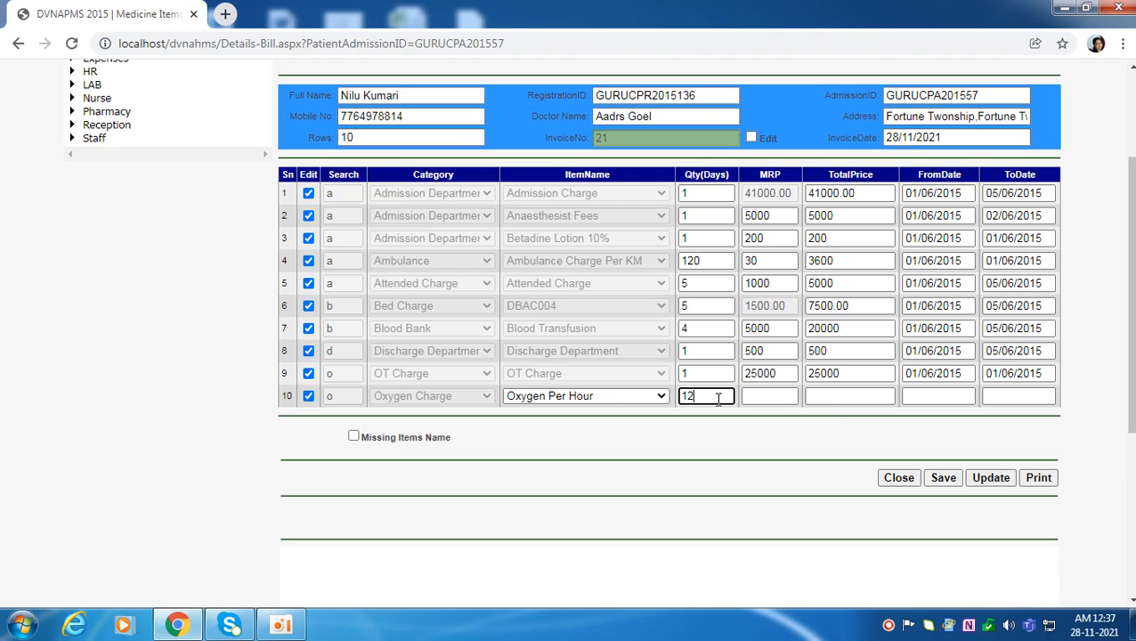
key(Tab)
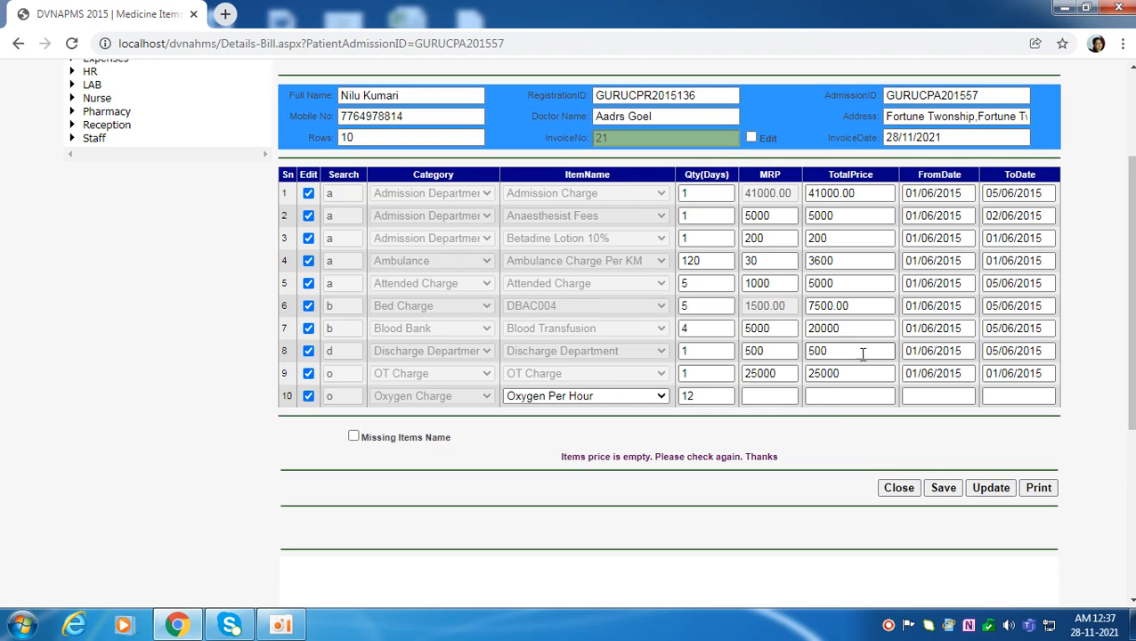
click(766, 394)
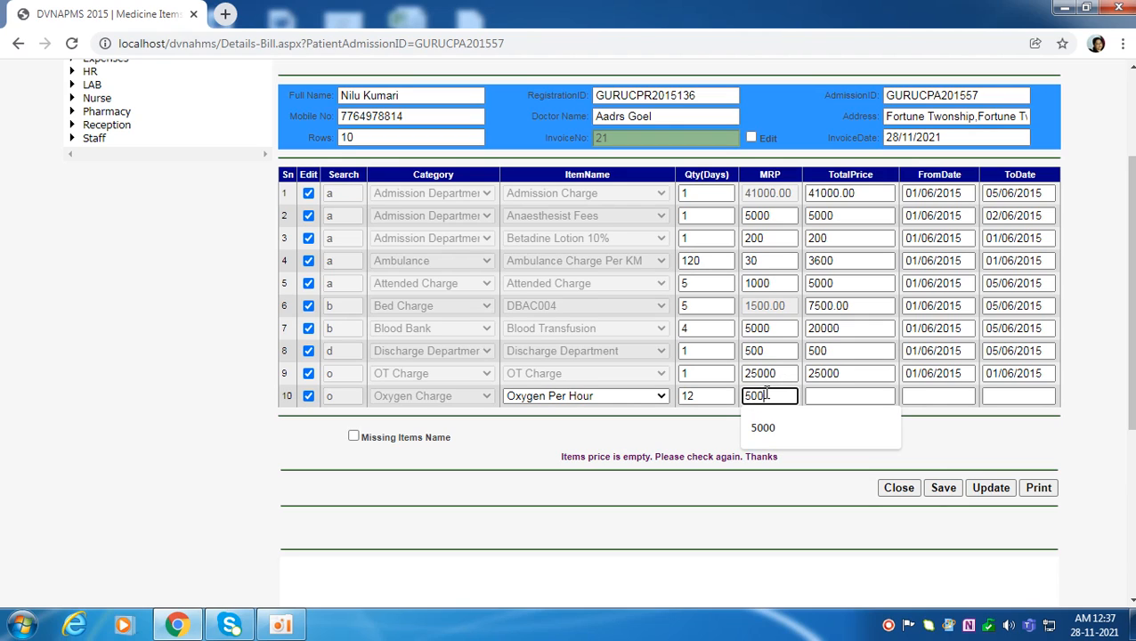
key(Tab)
Date the Oxygen Per Hour row from 01/06/2015 to 06/06/2015.
click(941, 397)
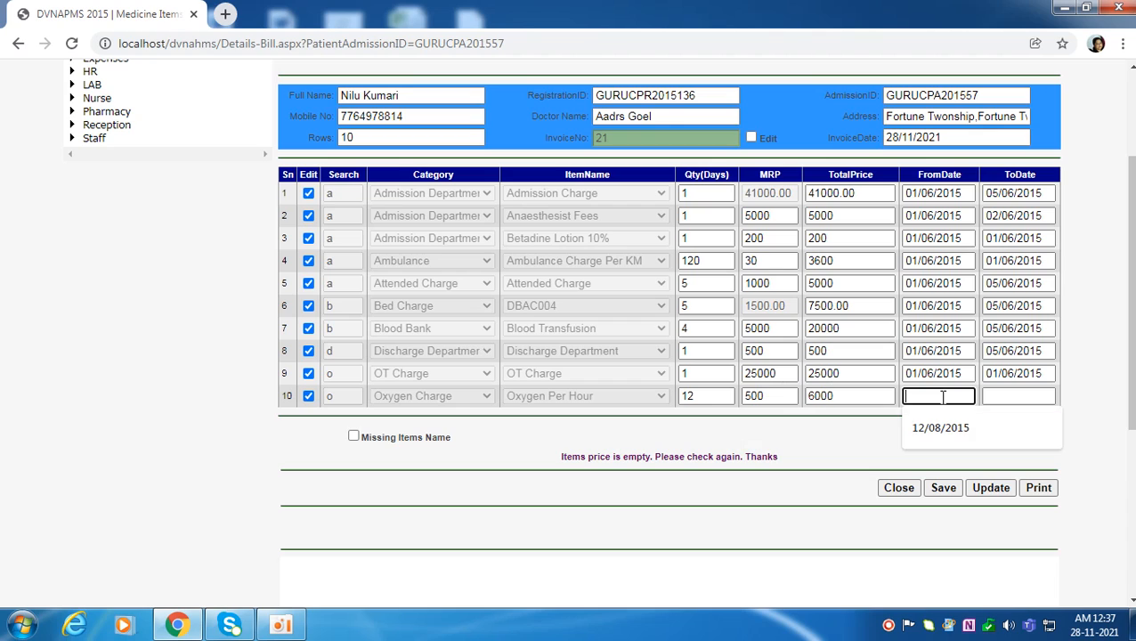
text(01/06/2015)
click(1016, 397)
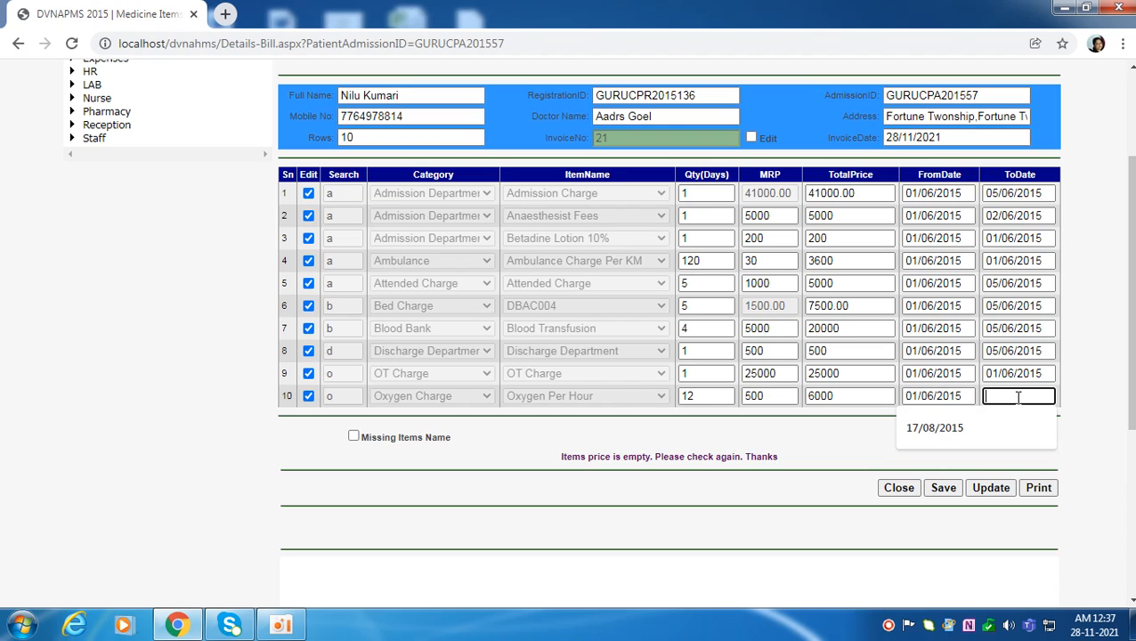
text(01/06/2015)
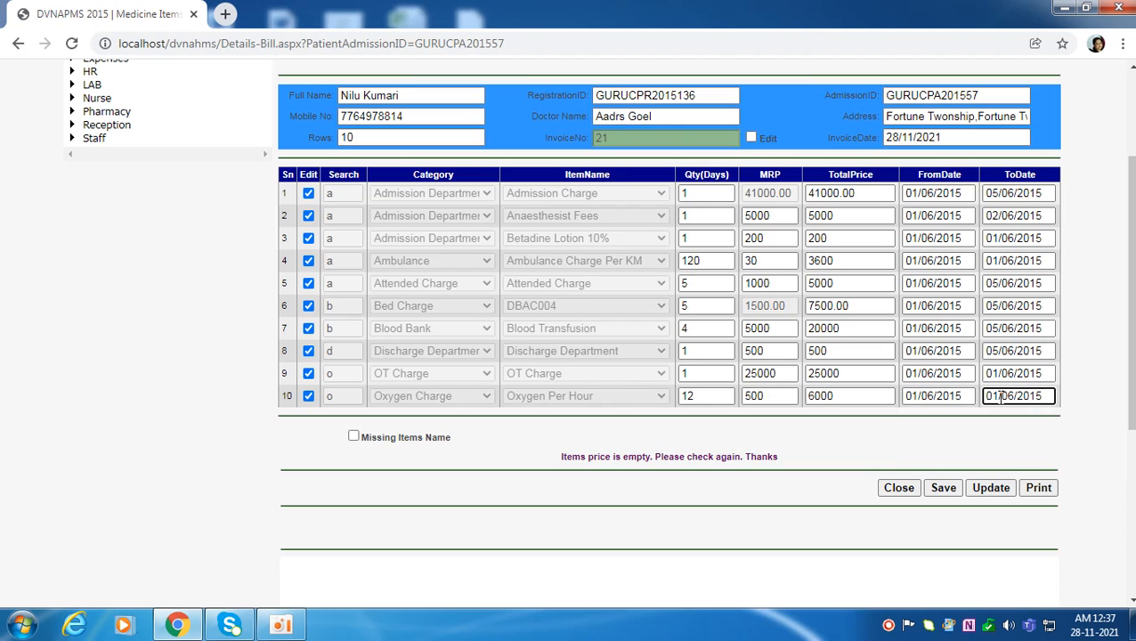
key(BackSpace)
key(BackSpace)
text(06)
Save the detailed bill and generate its print report, checking the listed charges, total and patient header.
click(946, 490)
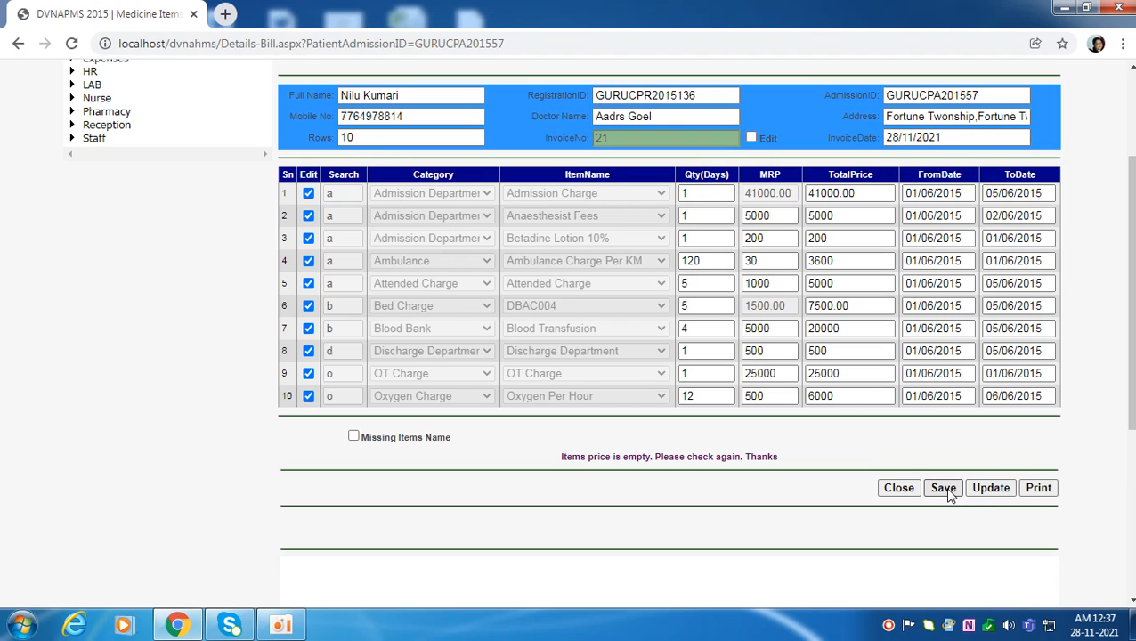
click(1038, 489)
scroll(1026, 397, down, 4)
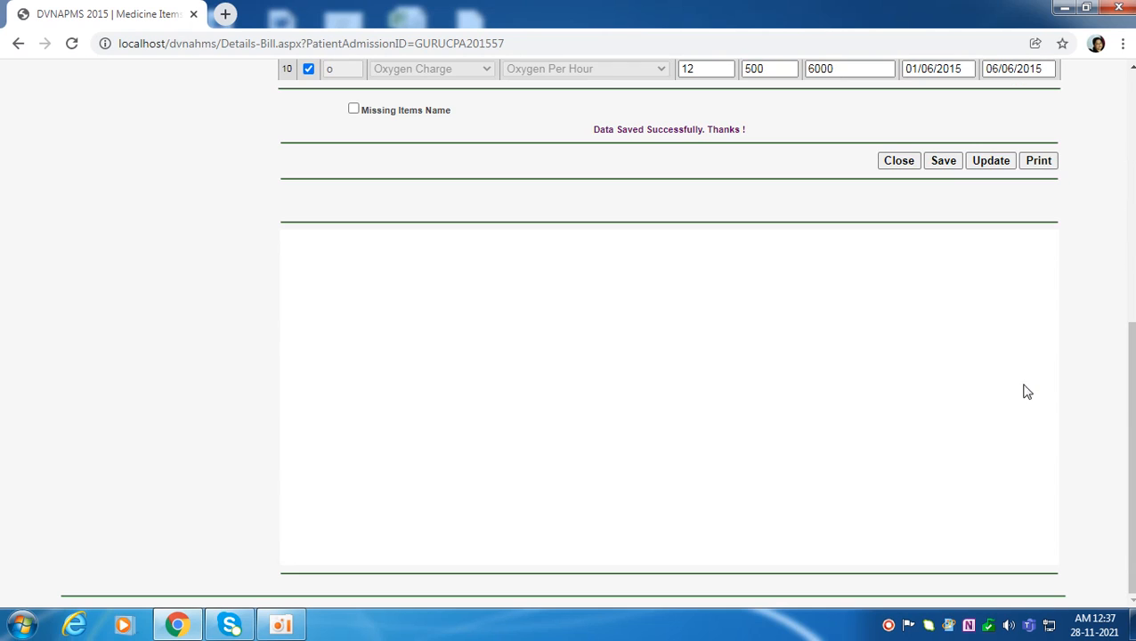
scroll(891, 277, up, 2)
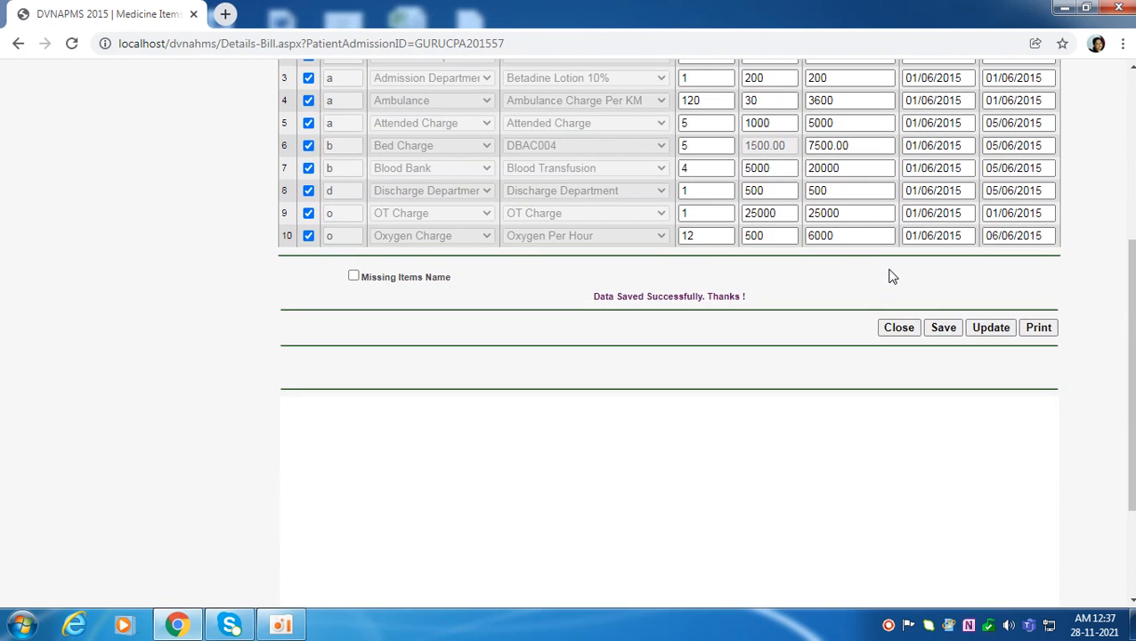
click(1039, 327)
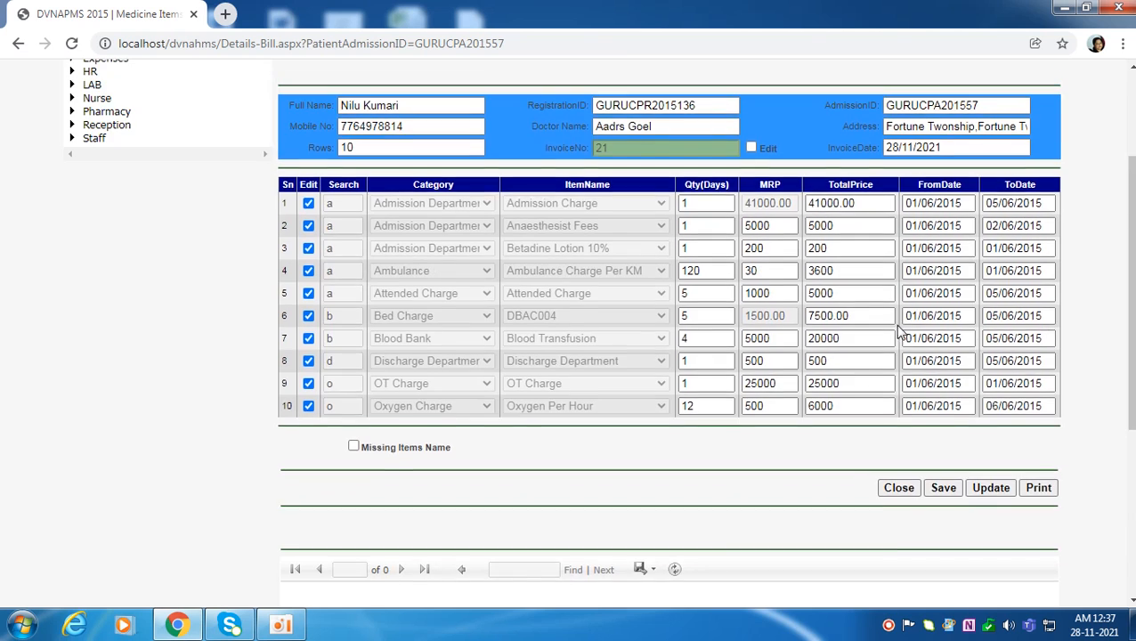
scroll(905, 327, down, 5)
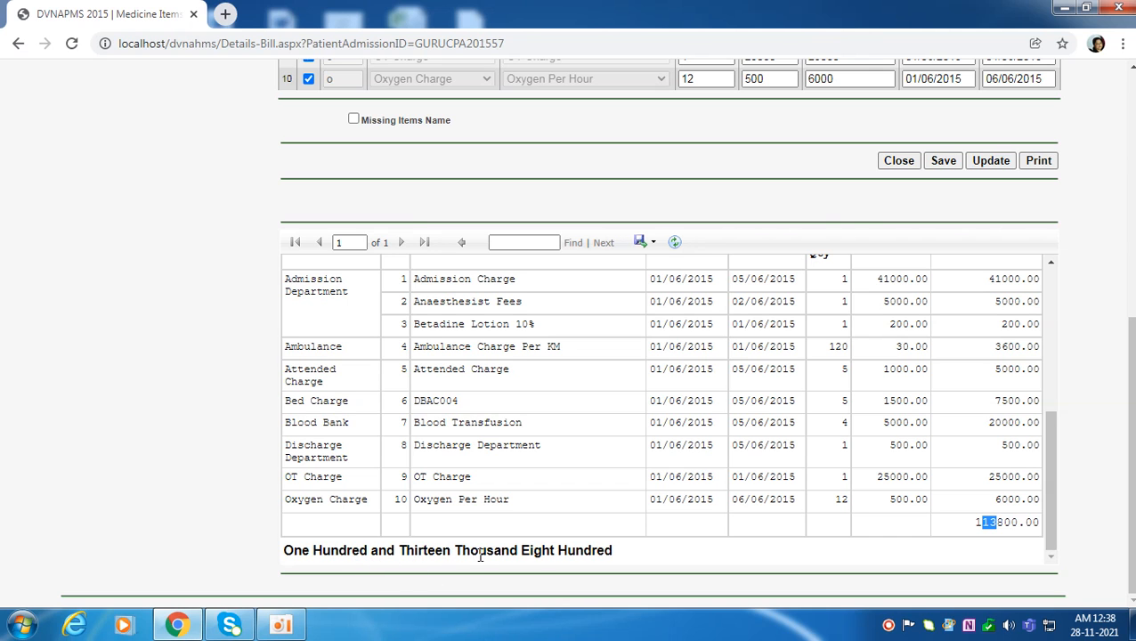
scroll(675, 537, up, 5)
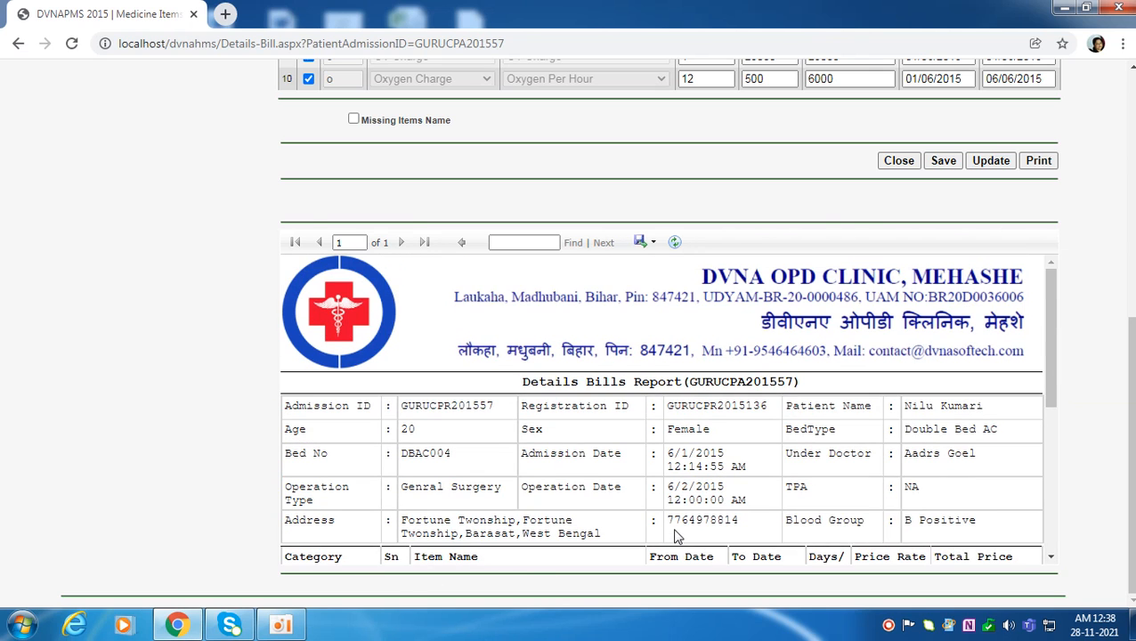
Expand the bill table to 20 rows and place the cursor in the search cell of row 11.
scroll(660, 258, up, 4)
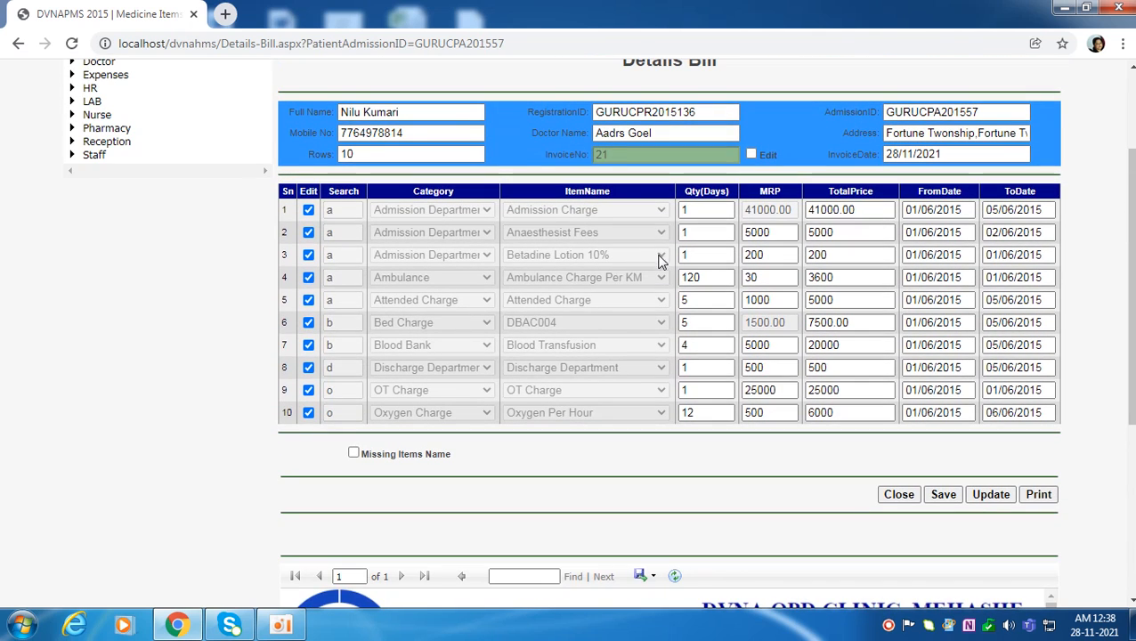
click(378, 153)
drag(377, 153, 303, 158)
scroll(374, 469, up, 2)
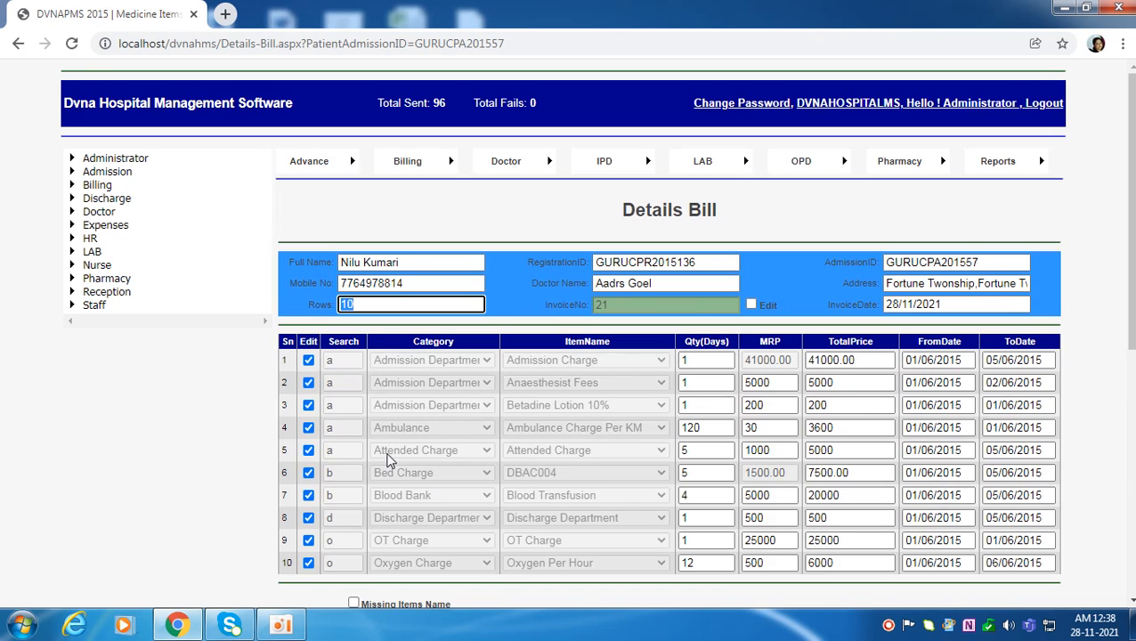
text(20)
key(Return)
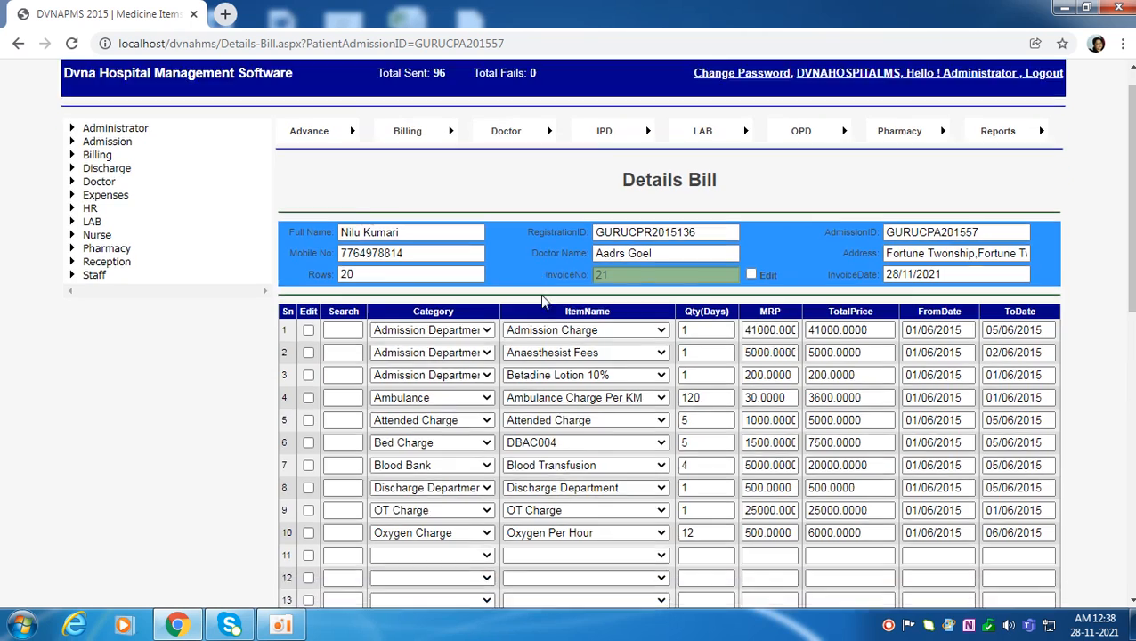
scroll(539, 294, down, 3)
click(346, 335)
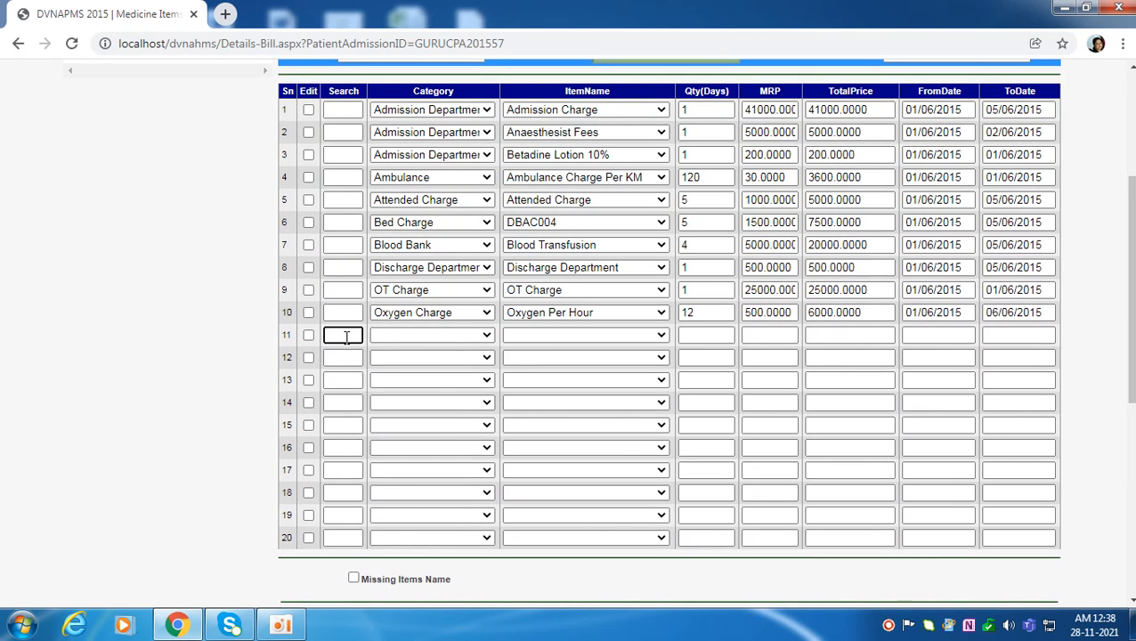
Open the Doctor IPD Visit Grid and view the details of the first listed patient.
scroll(472, 215, up, 3)
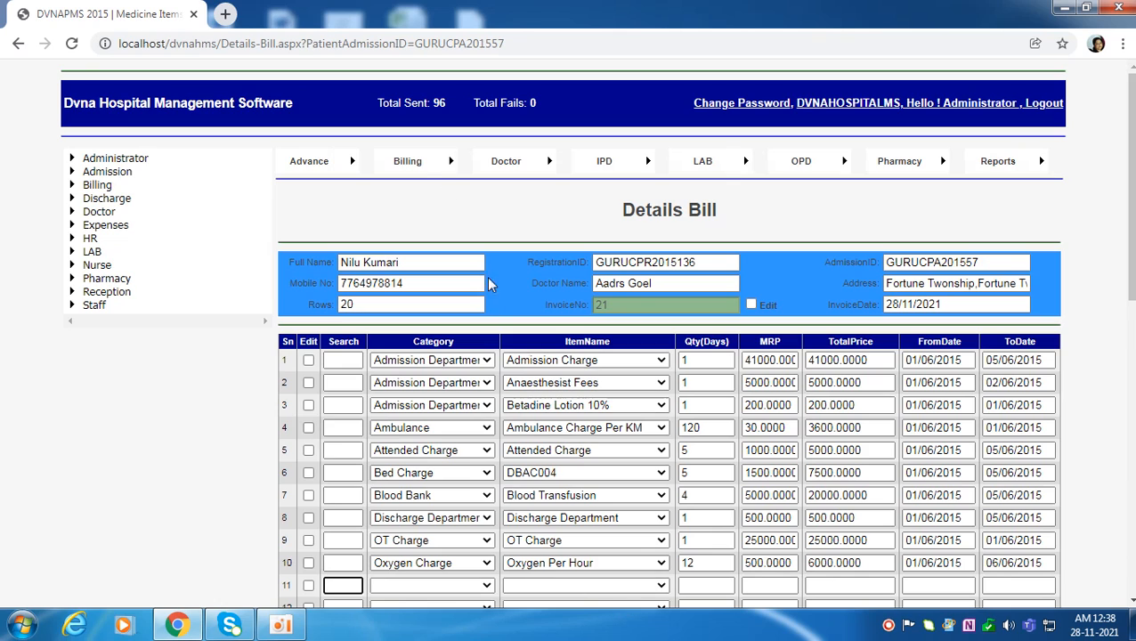
mouse_move(408, 162)
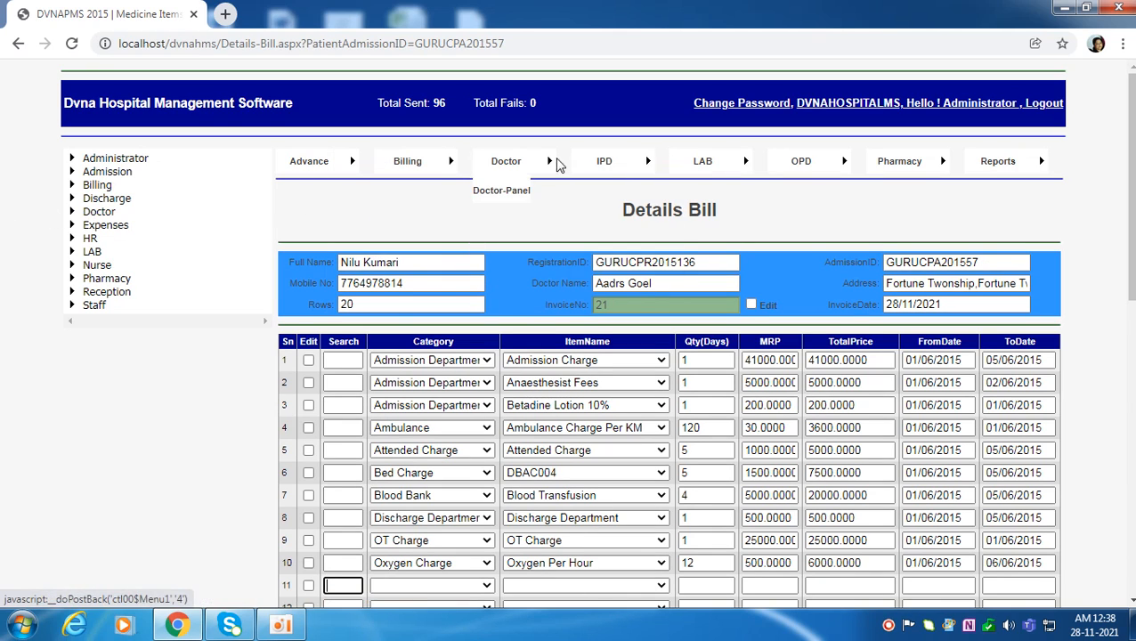
click(74, 213)
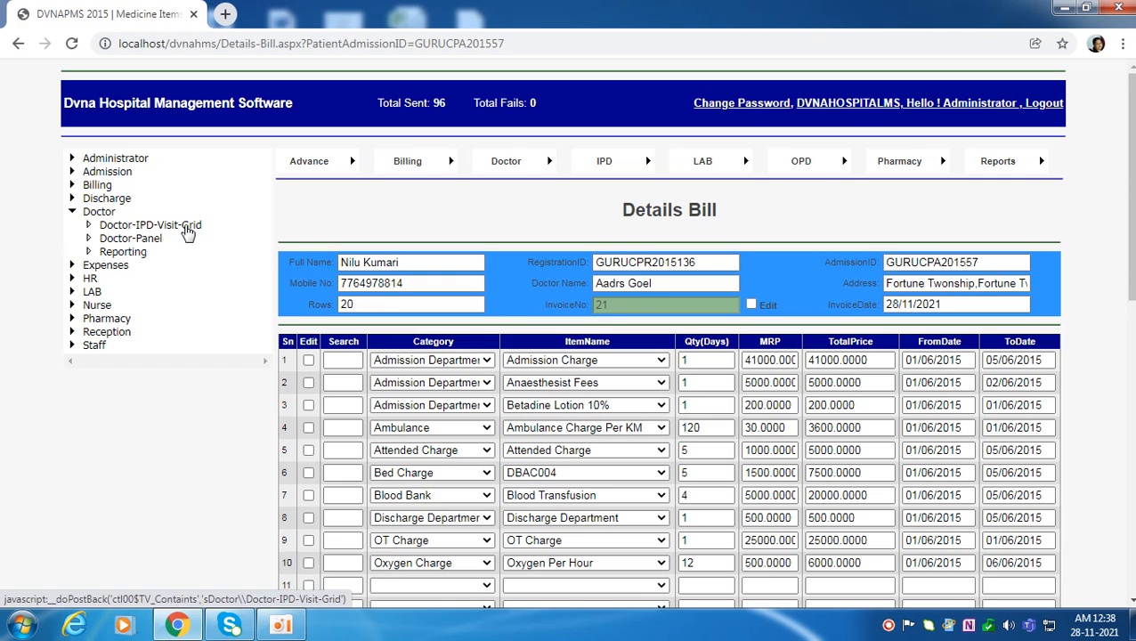
click(188, 227)
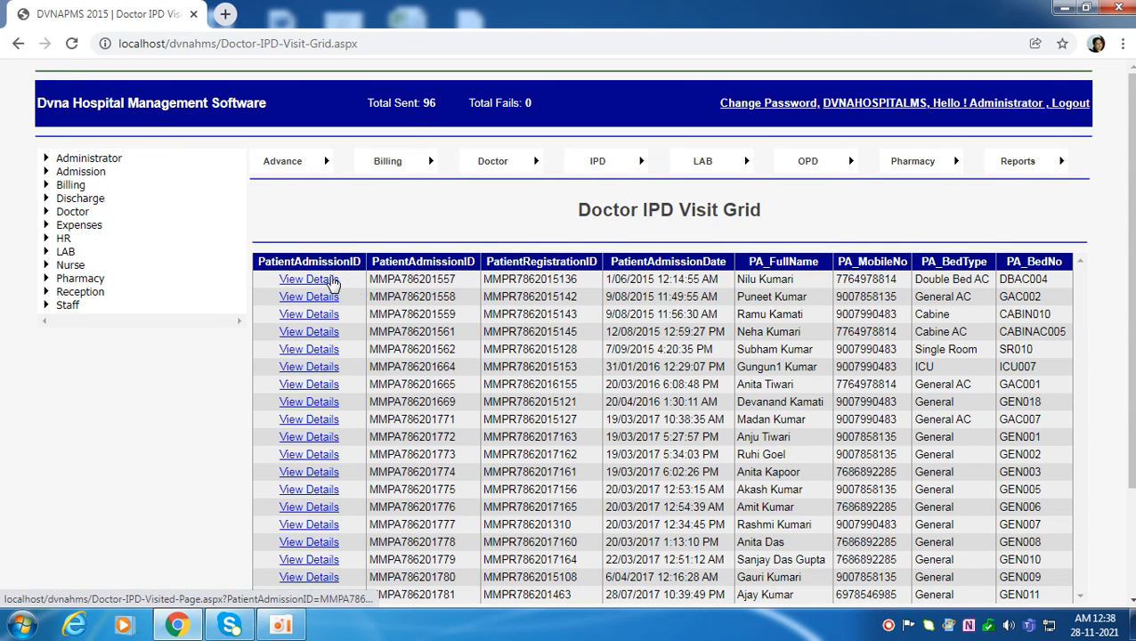
click(332, 281)
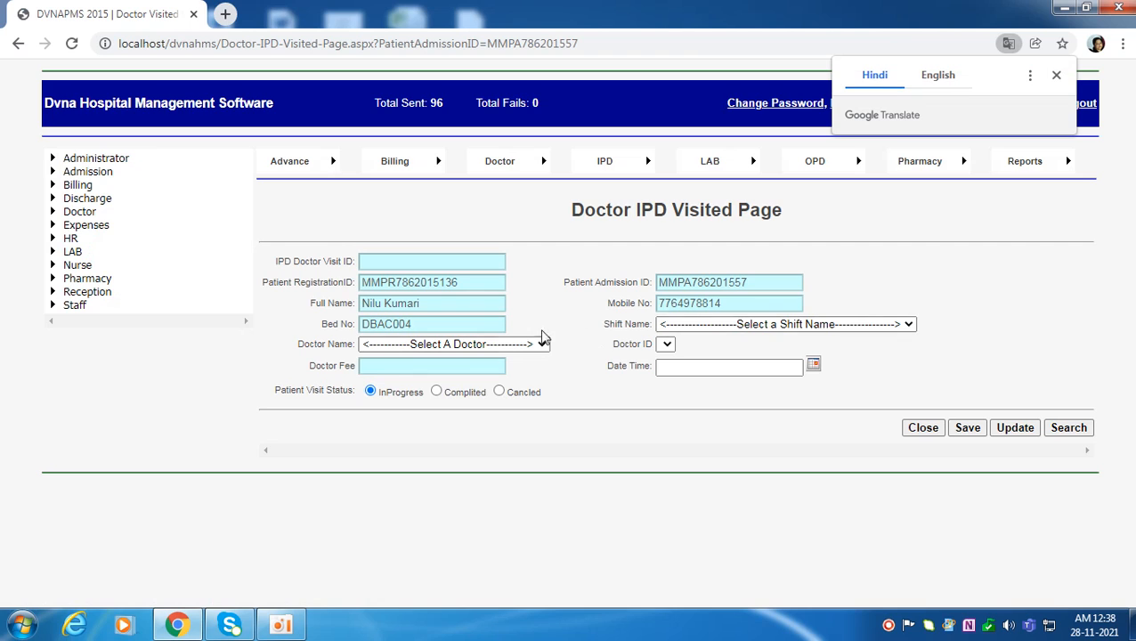
Set the doctor visit's shift to Morning Shift and select the doctor's name.
click(717, 324)
click(703, 354)
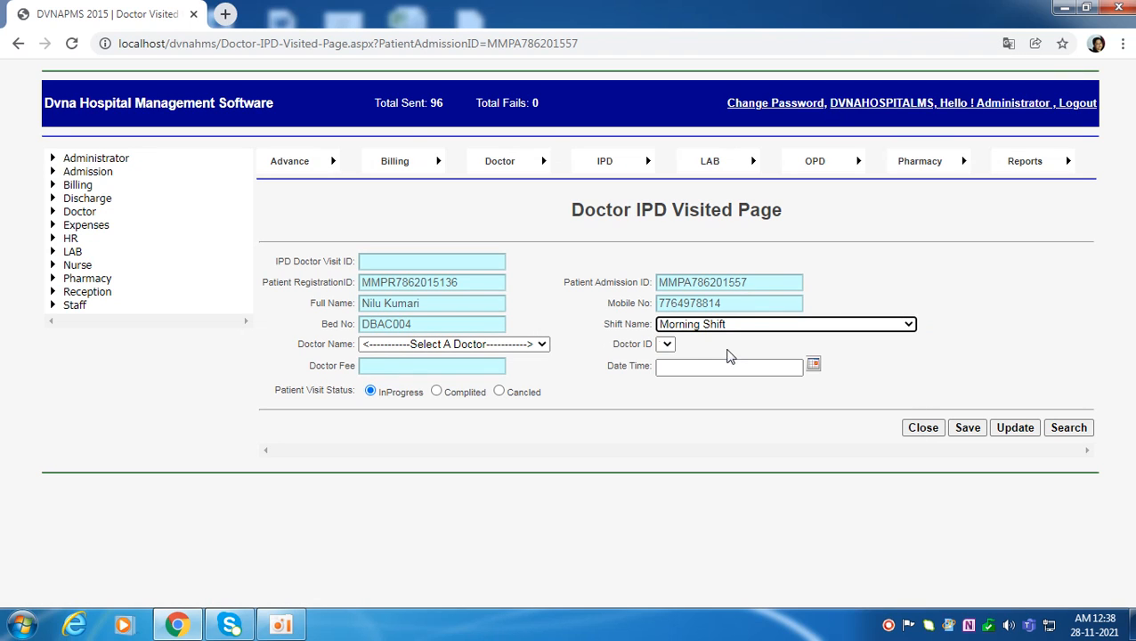
click(538, 345)
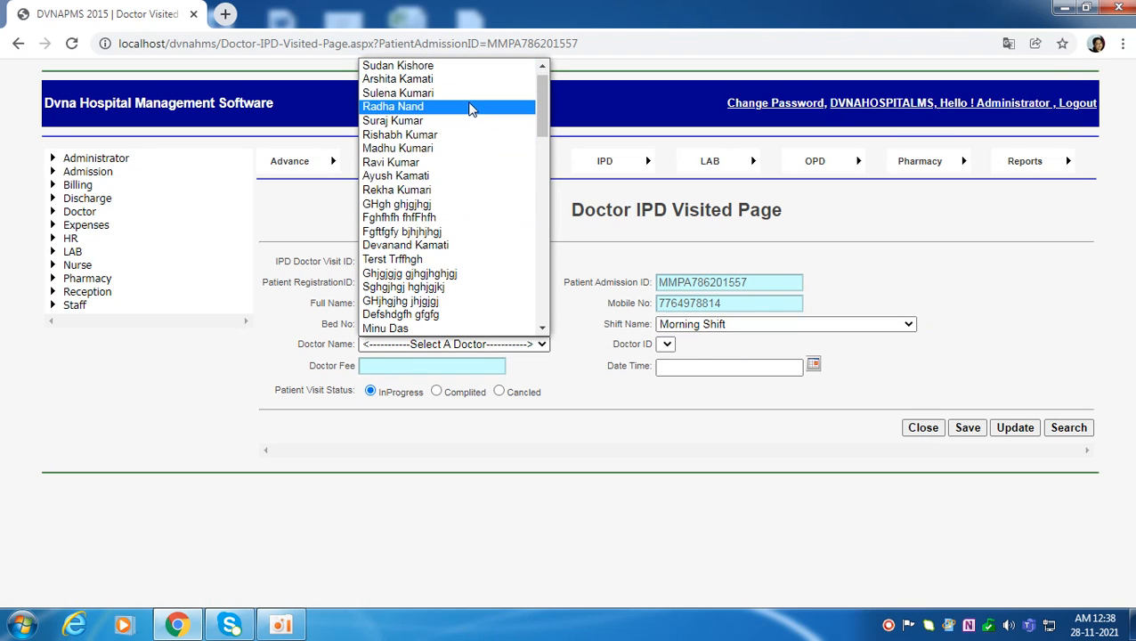
click(454, 80)
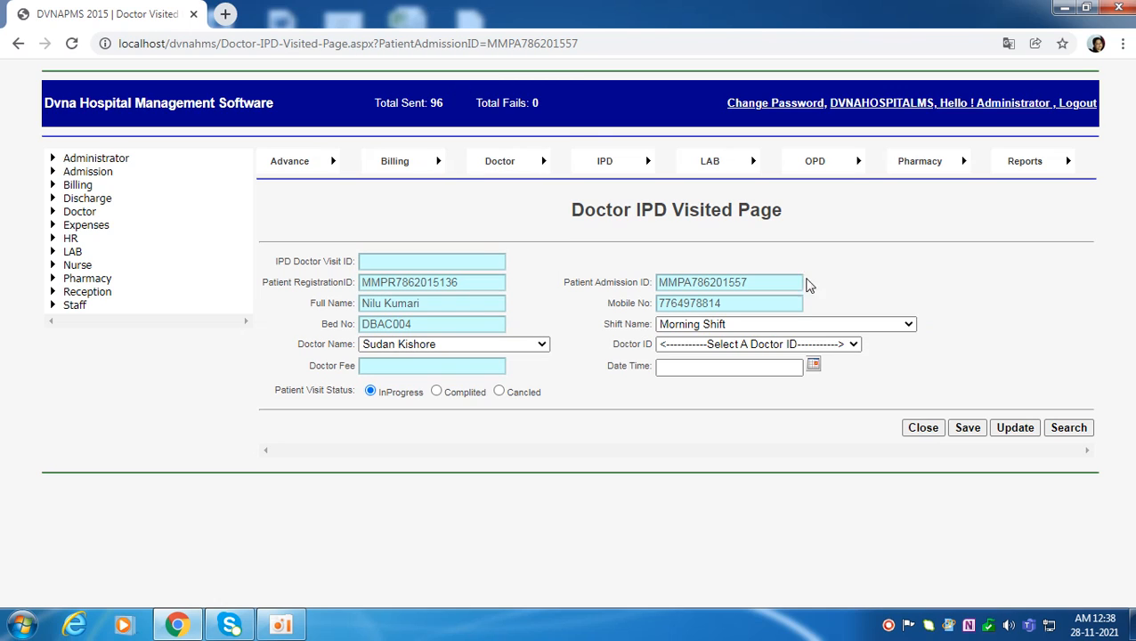
Select the doctor's ID, set the visit date to 28/11/2021, and save the morning doctor visit.
click(766, 345)
click(771, 374)
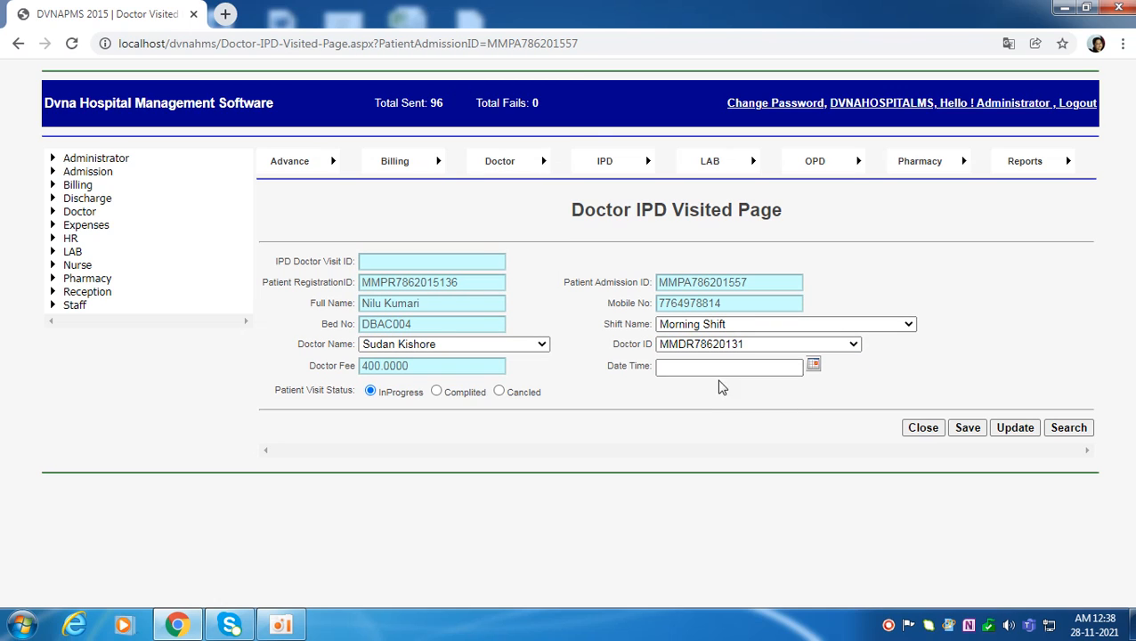
click(814, 367)
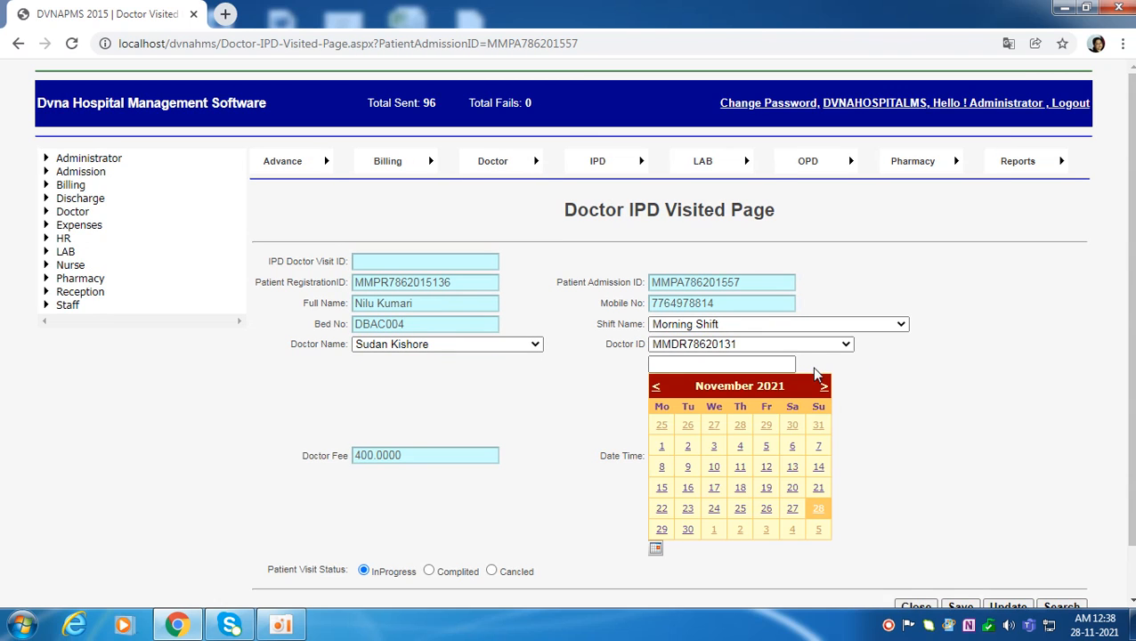
click(824, 509)
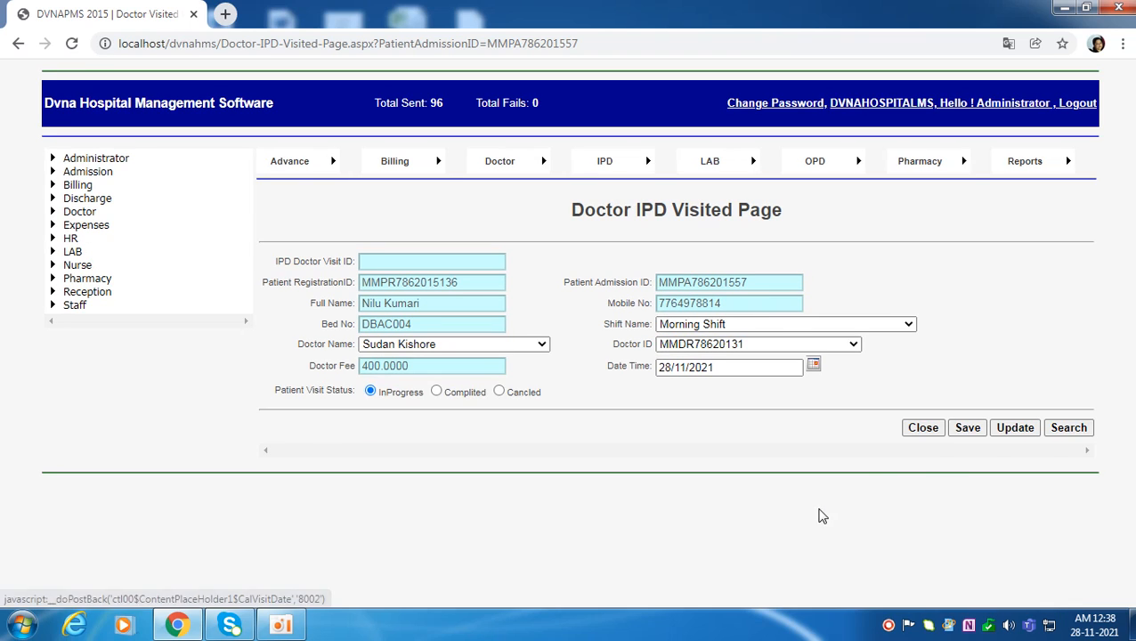
click(967, 429)
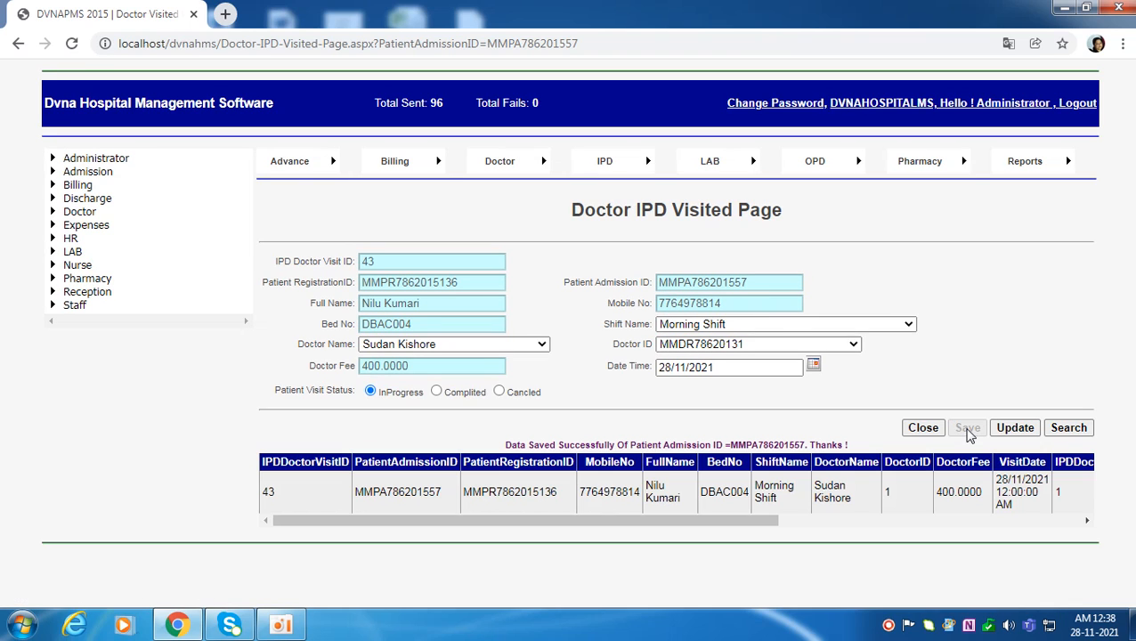
click(735, 326)
click(751, 368)
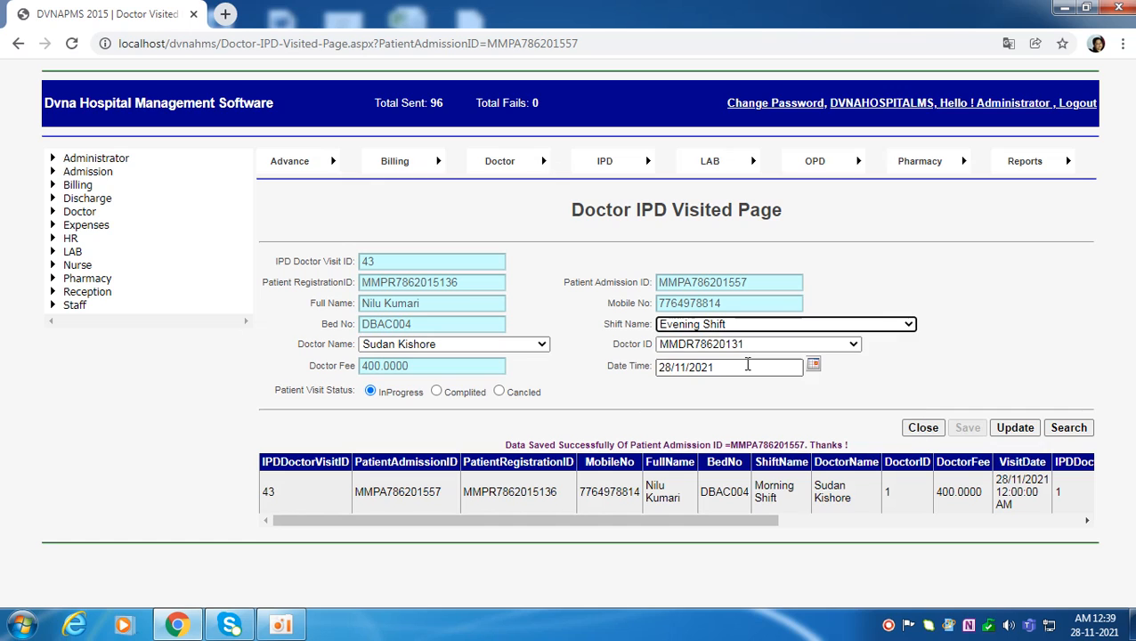
click(503, 346)
scroll(445, 196, down, 1)
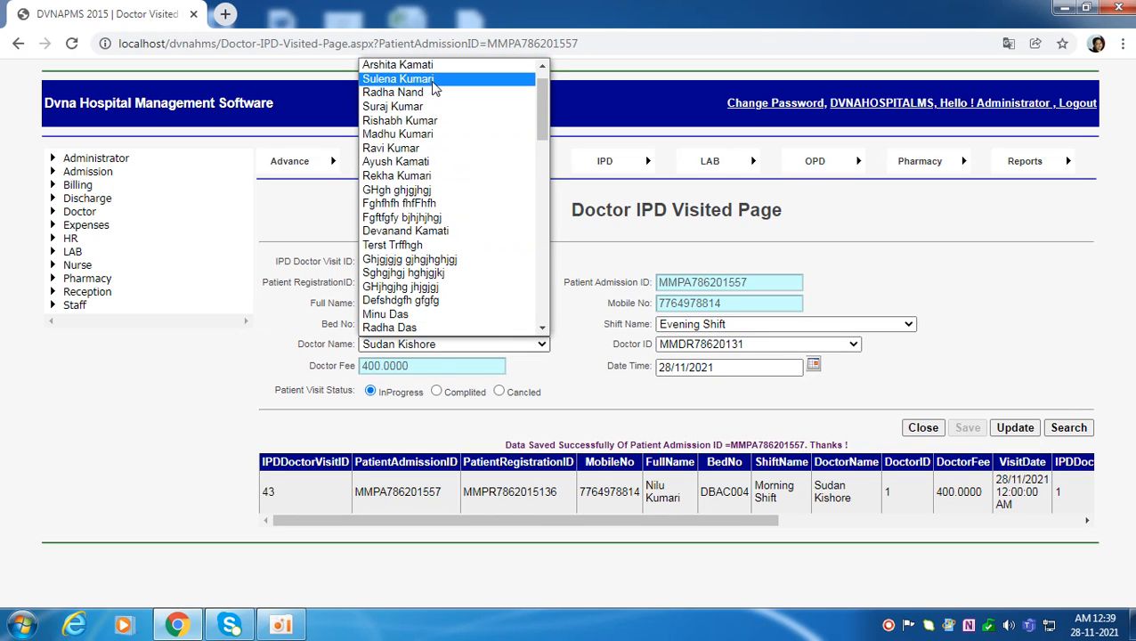
click(400, 78)
click(728, 345)
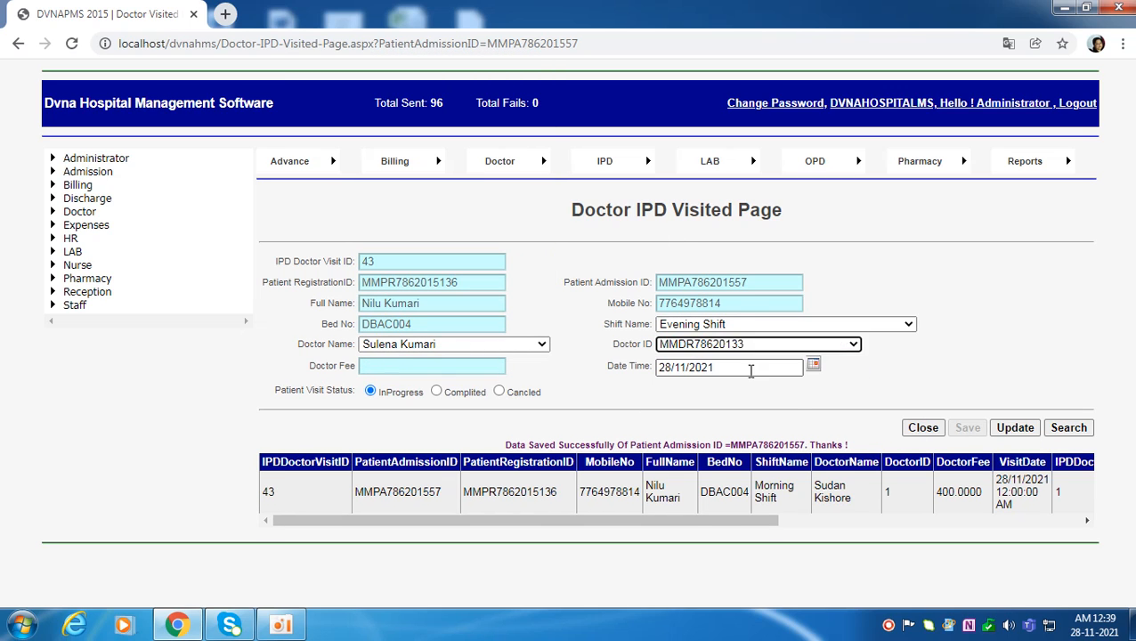
click(728, 371)
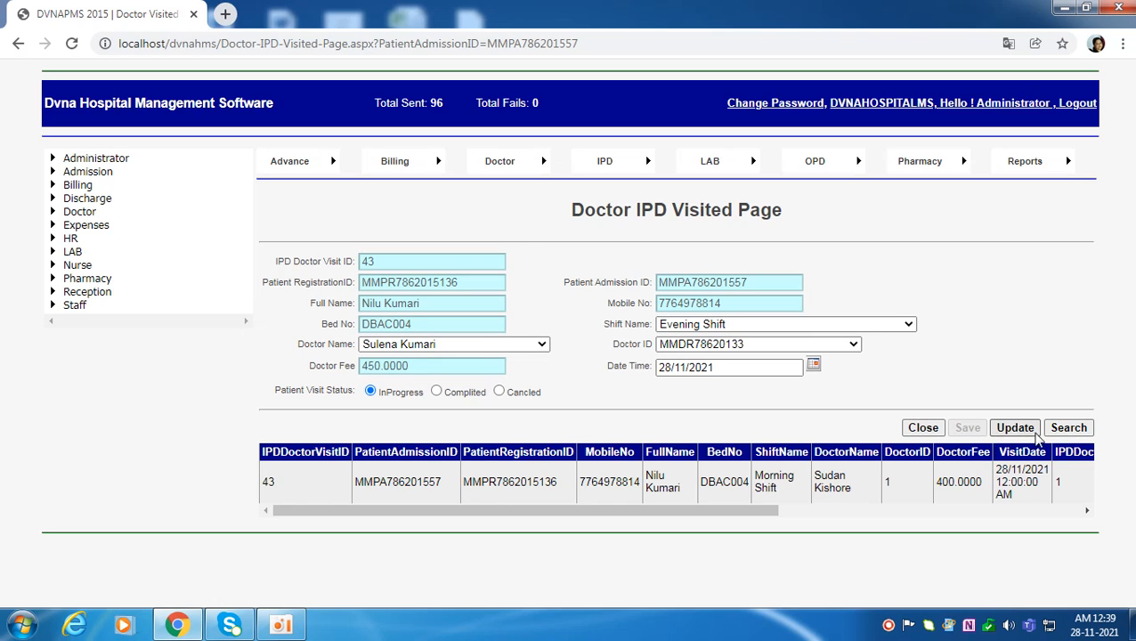
click(1069, 428)
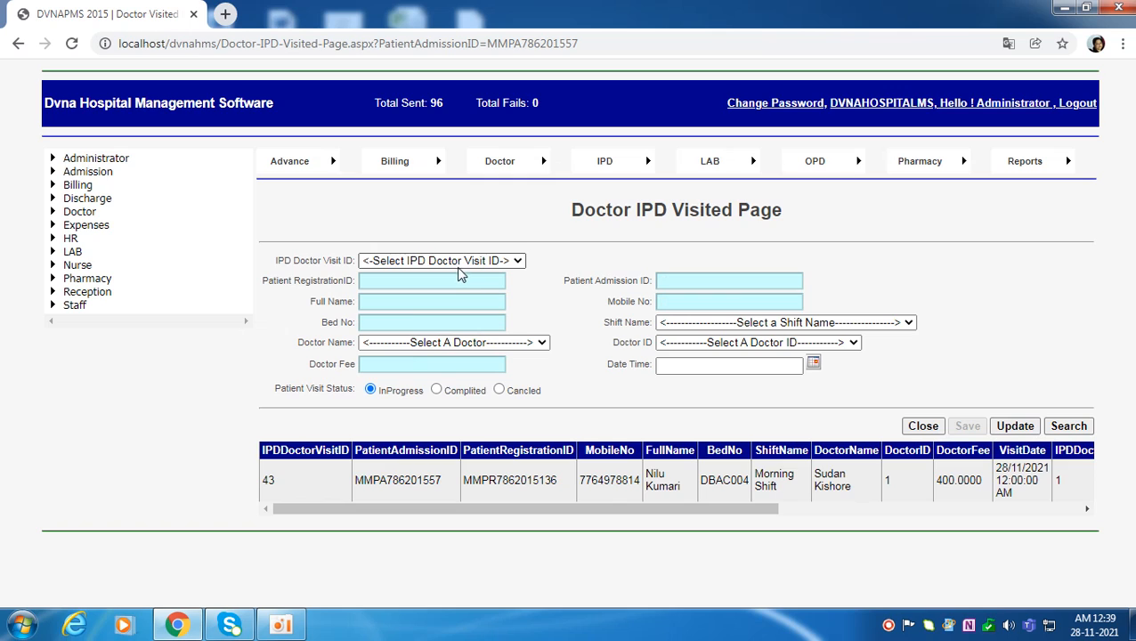
click(923, 425)
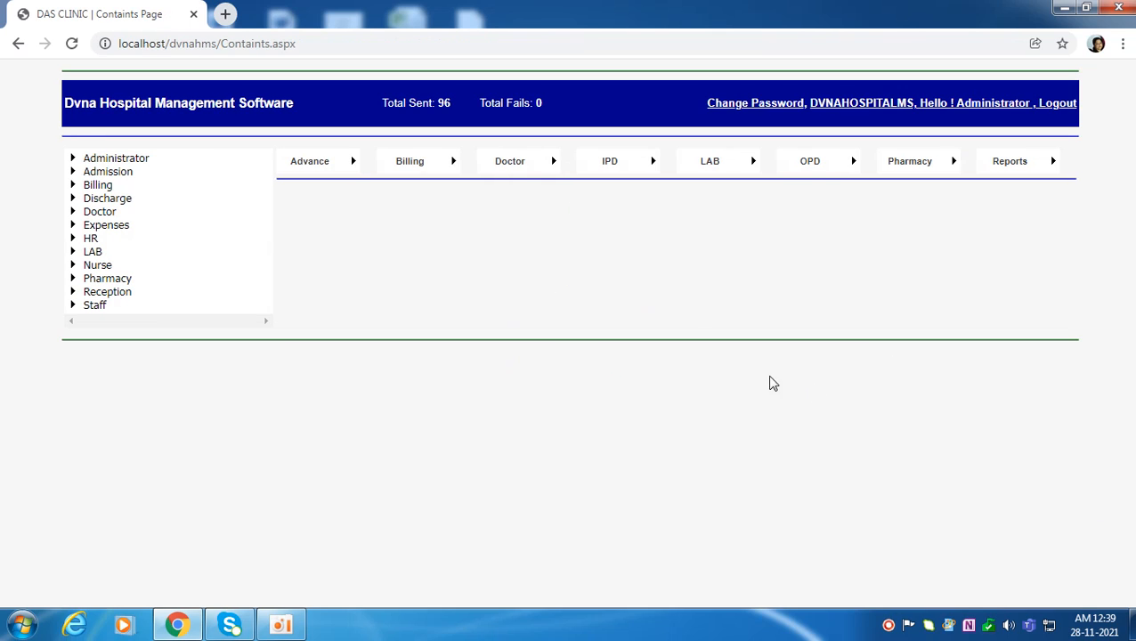
Open the Doctor IPD Visit Grid and view the details of the first listed patient to start a second visit entry.
mouse_move(449, 176)
mouse_move(508, 169)
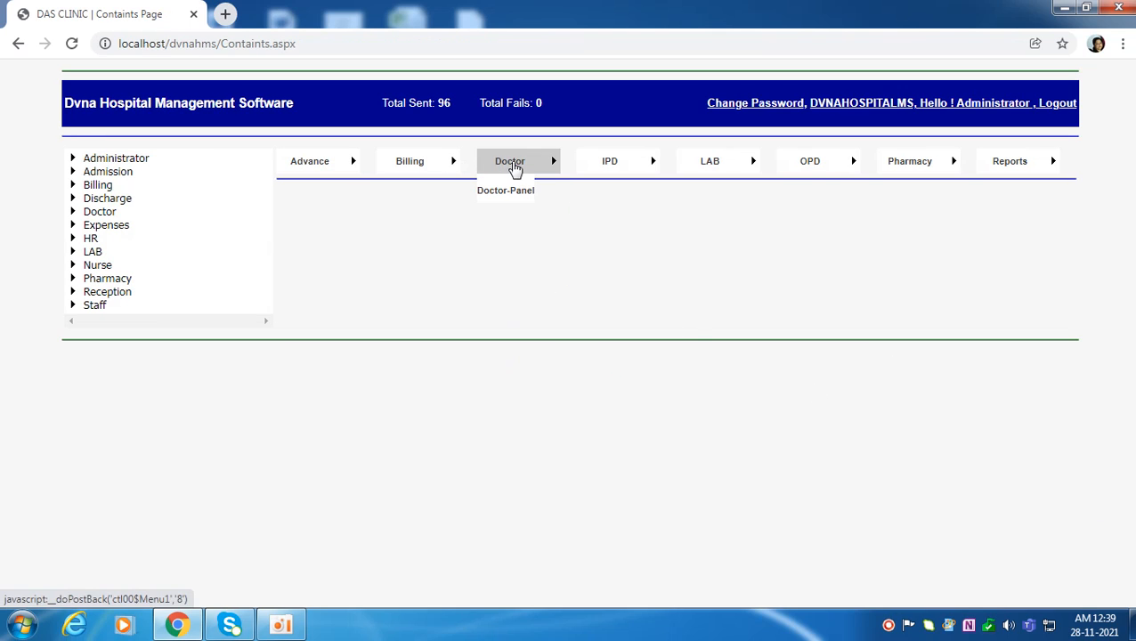
click(101, 212)
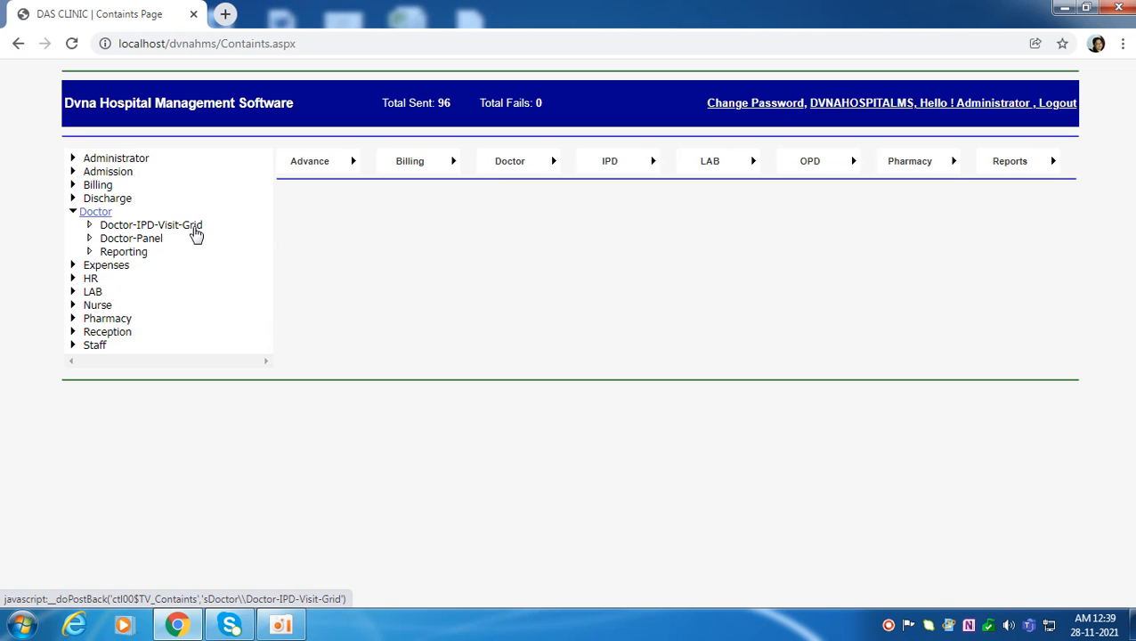
click(194, 228)
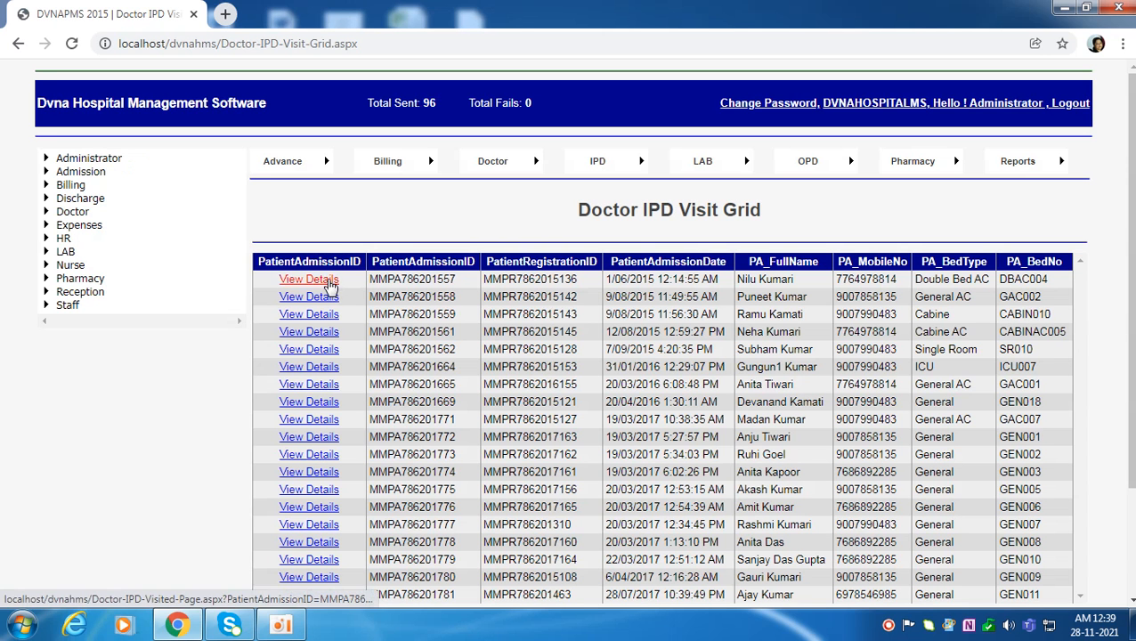
click(326, 286)
Set the new visit's shift to Evening Shift and select the third listed doctor with the matching doctor ID.
click(773, 326)
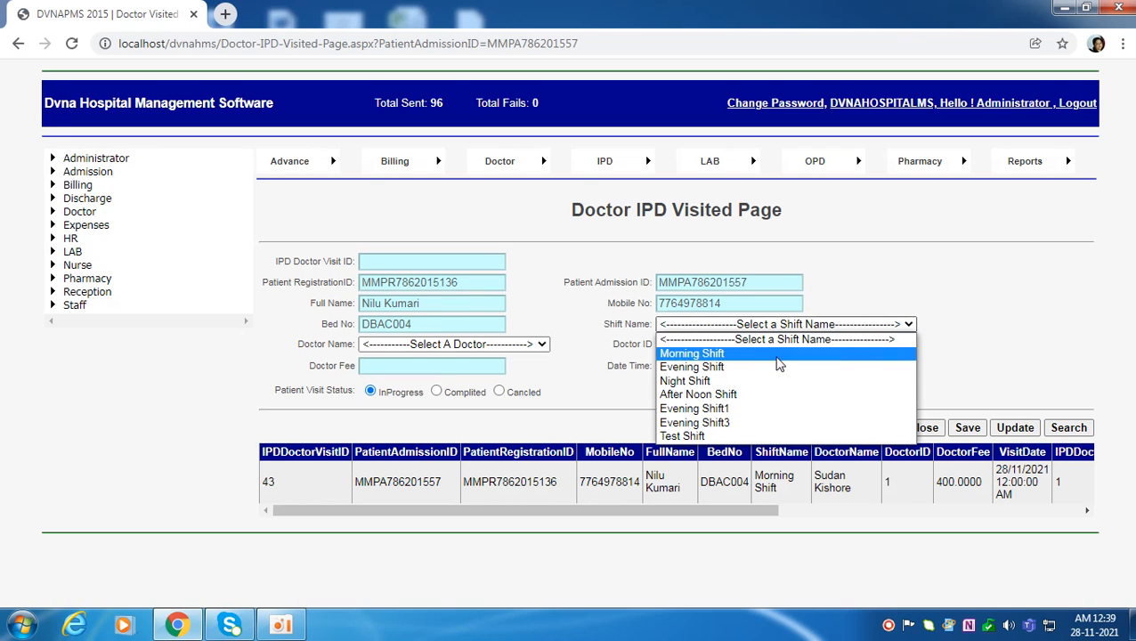
click(776, 373)
click(534, 344)
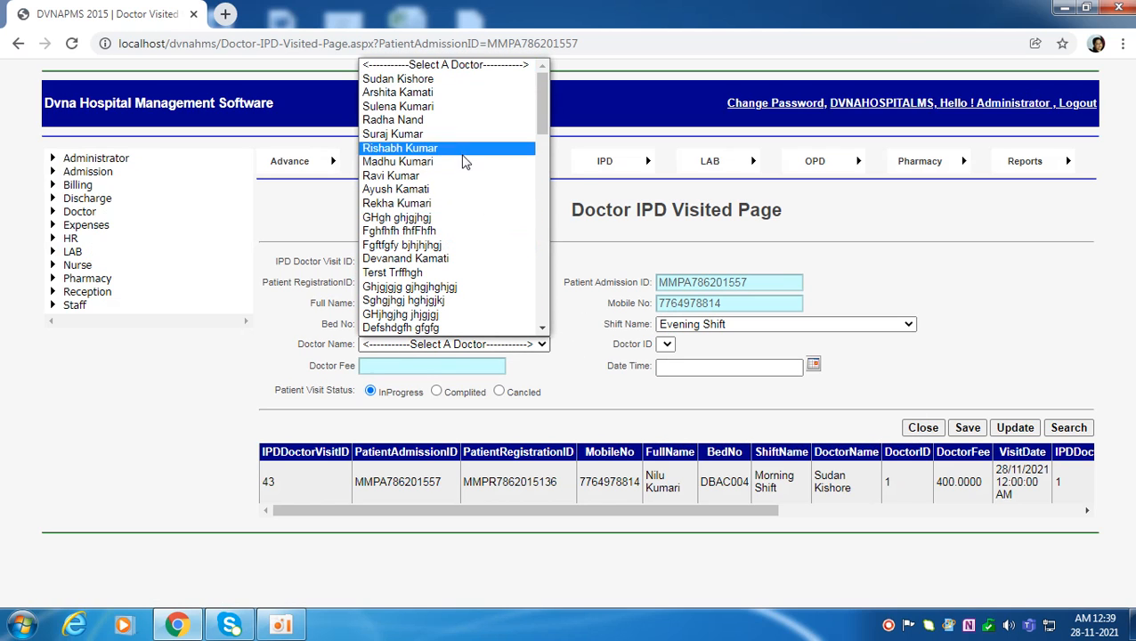
click(446, 107)
click(788, 343)
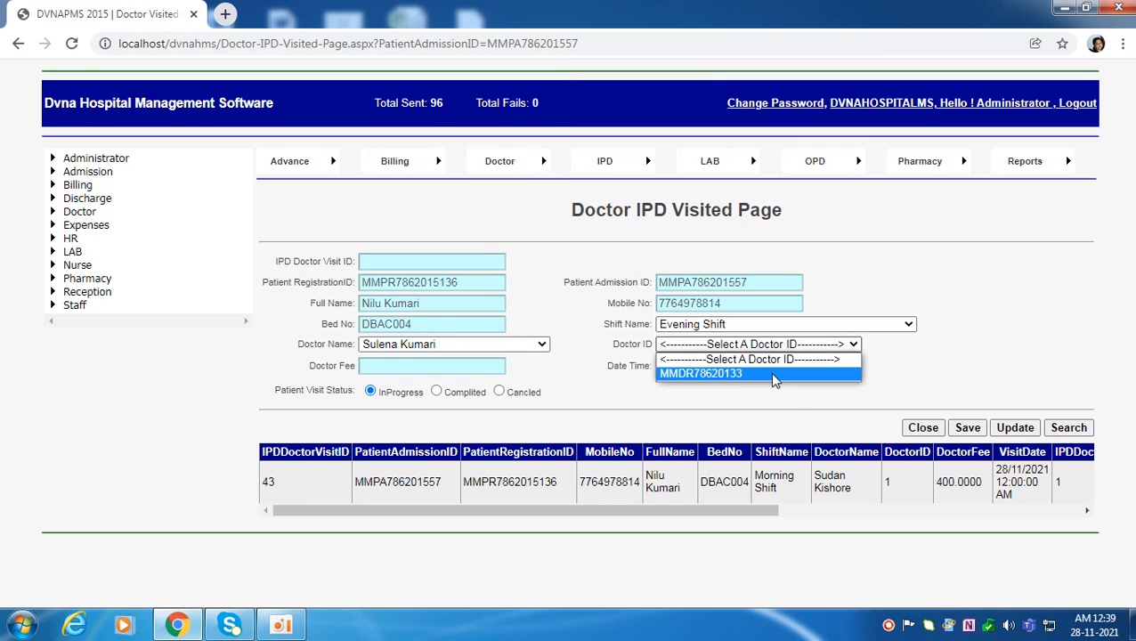
click(769, 373)
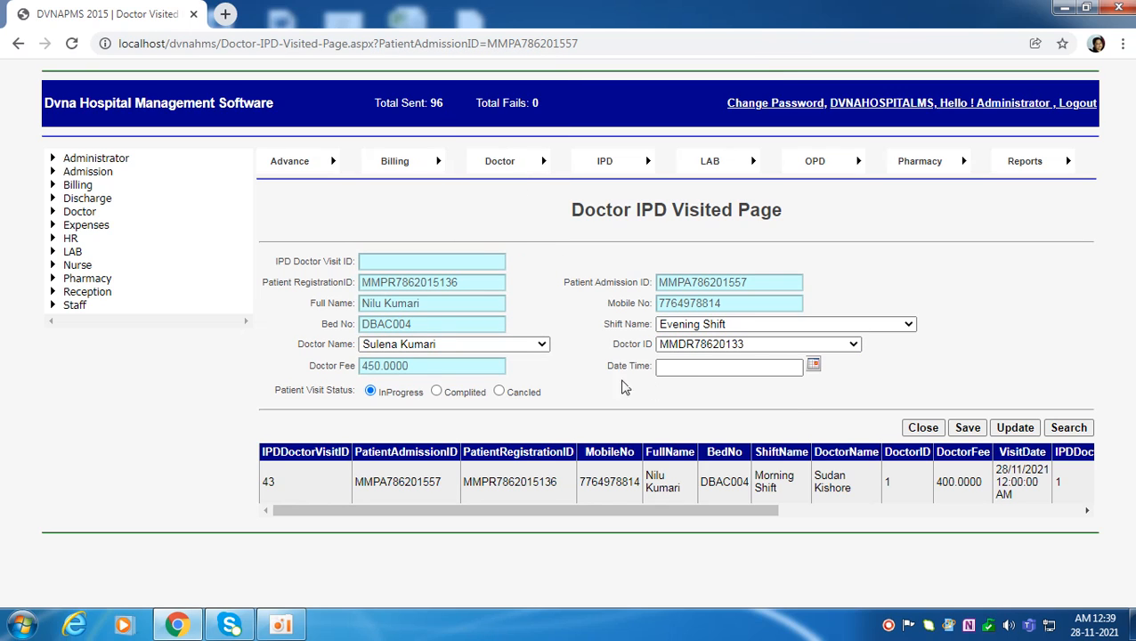
Set the evening visit's date to 28/11/2021, save the visit, and close the visit page.
click(814, 366)
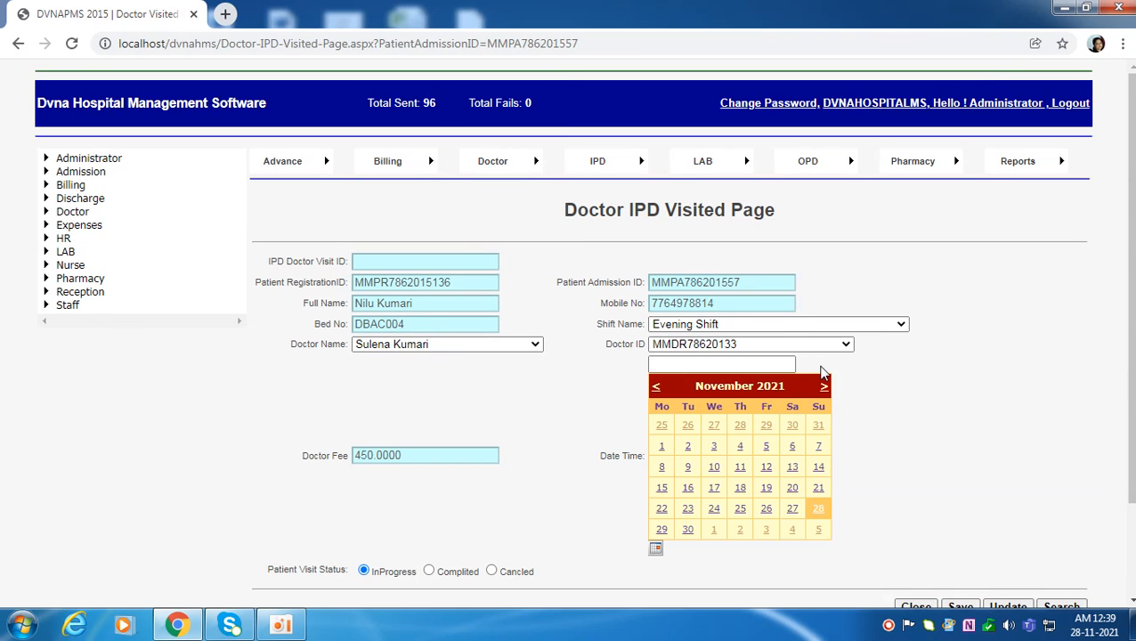
click(823, 513)
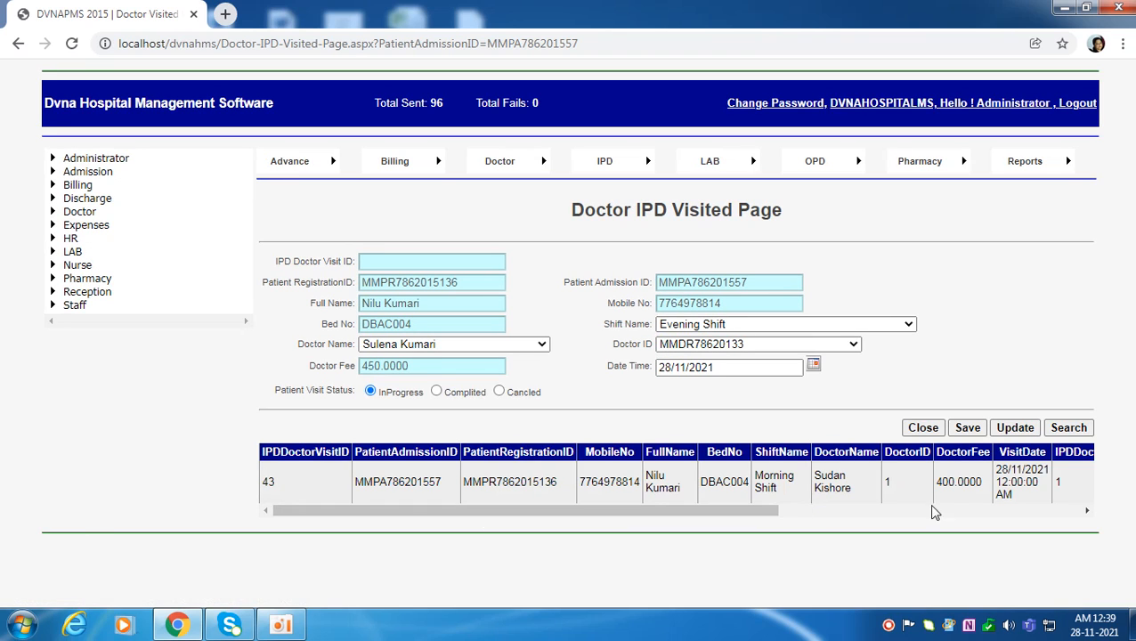
click(968, 427)
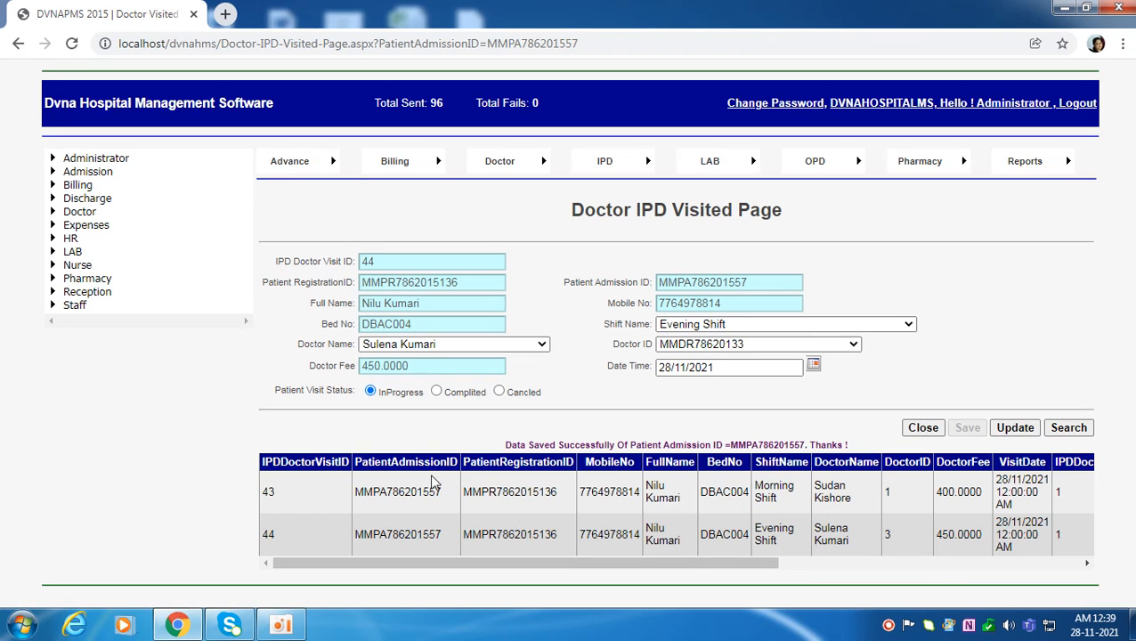
click(922, 429)
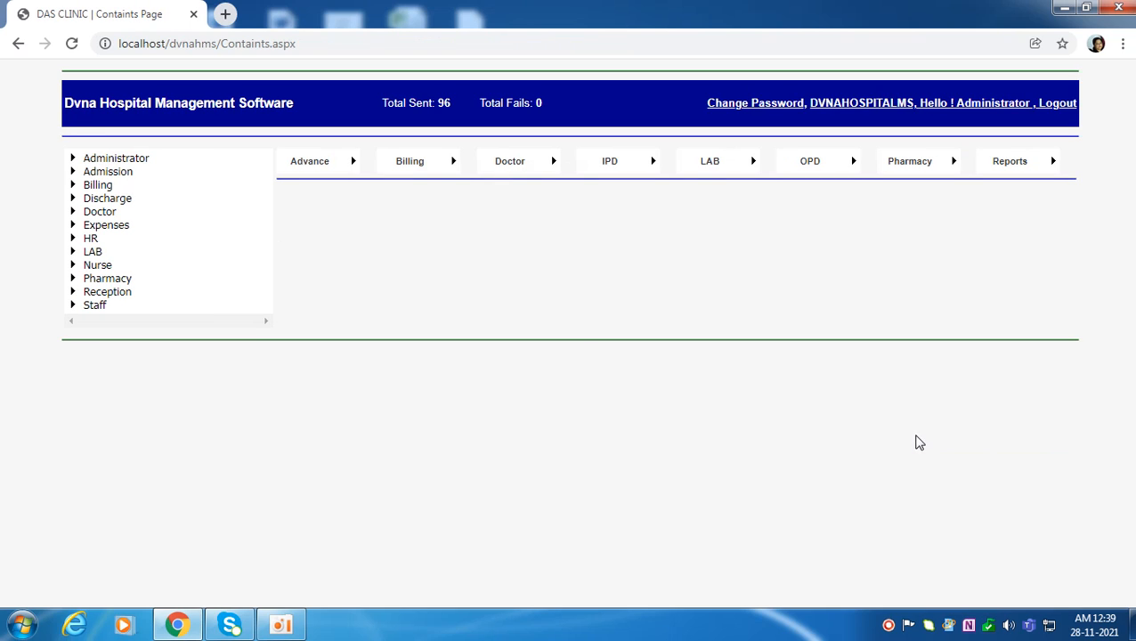
Open the Details Bill Grid and view the detailed bill of the first listed patient.
mouse_move(413, 160)
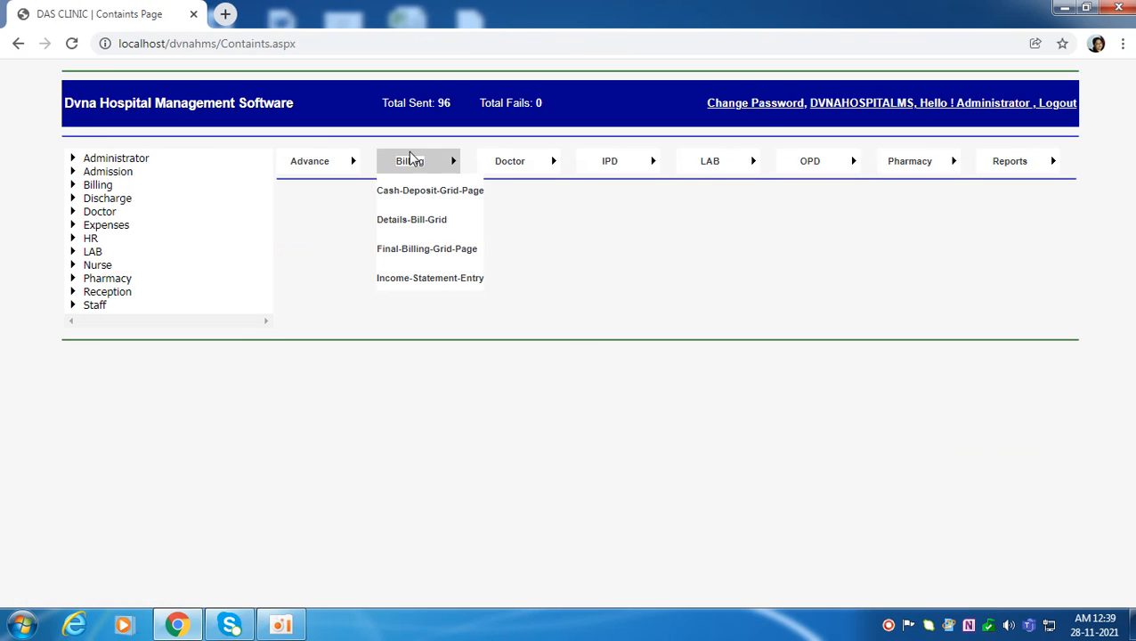
click(432, 223)
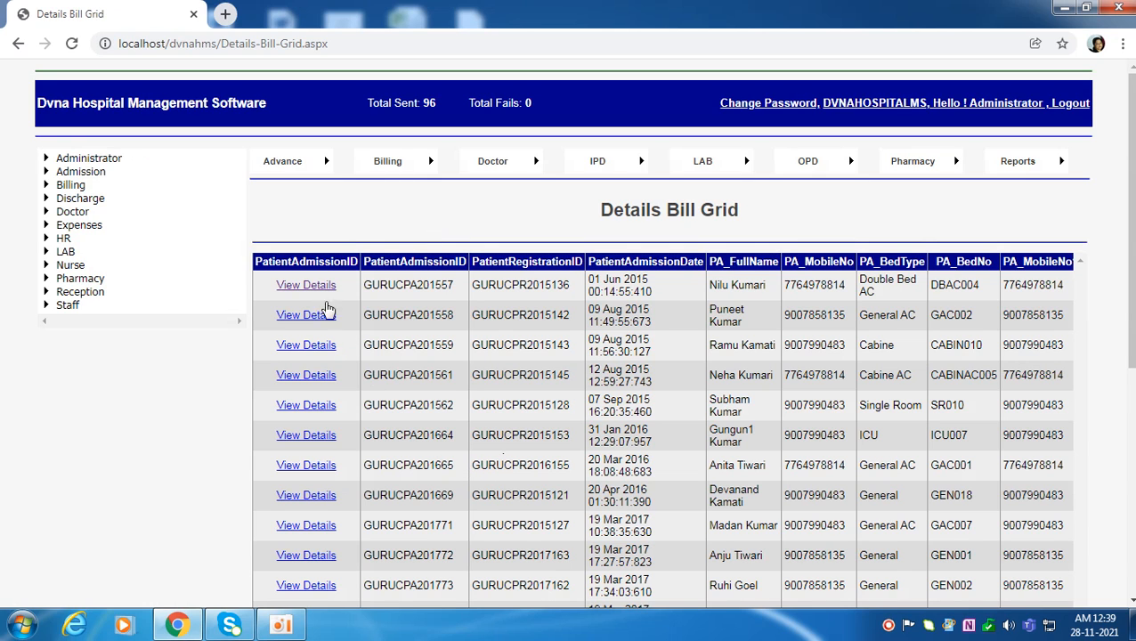
click(314, 287)
scroll(401, 308, down, 3)
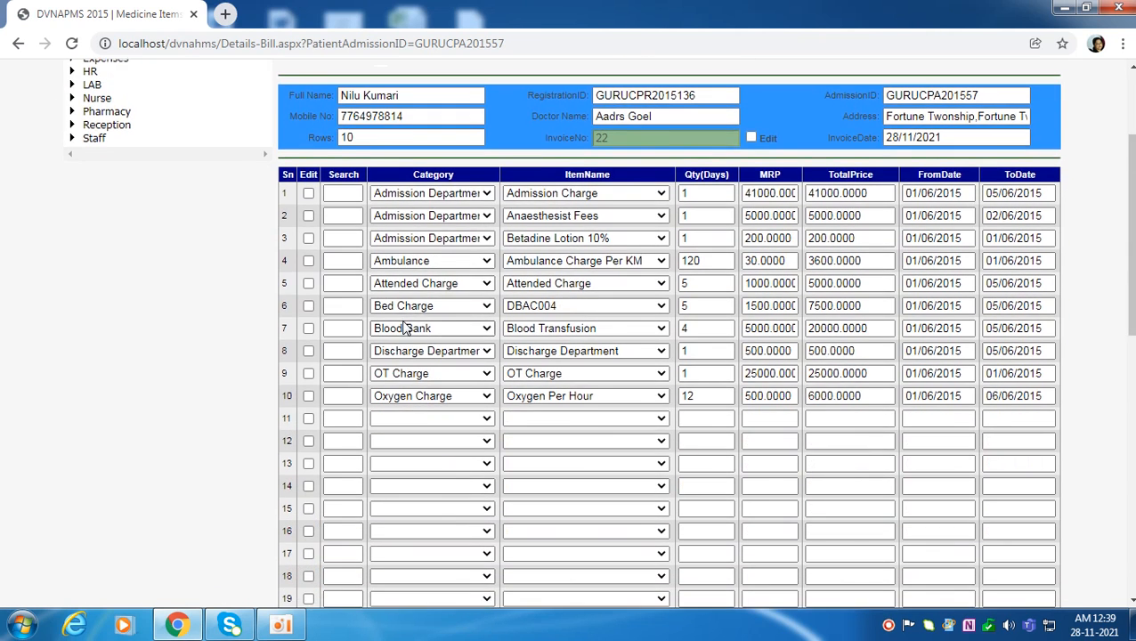
Fill bill row 11 using search "d" with category Doctor Charge, the first doctor visit dated 28/11/2021, and quantity 1.
click(343, 334)
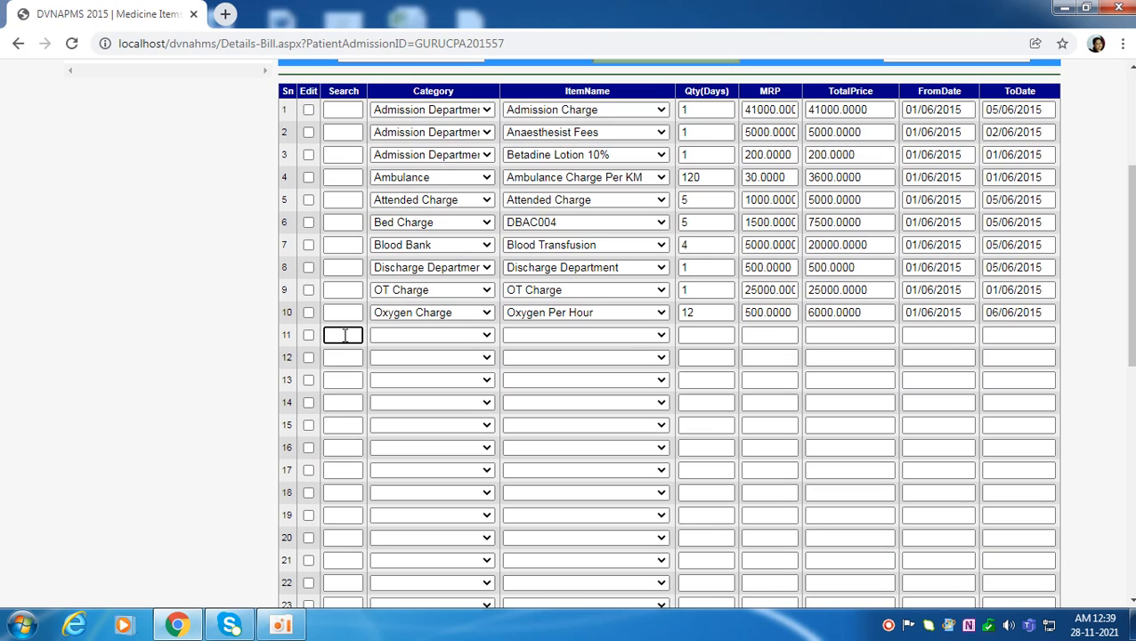
text(d)
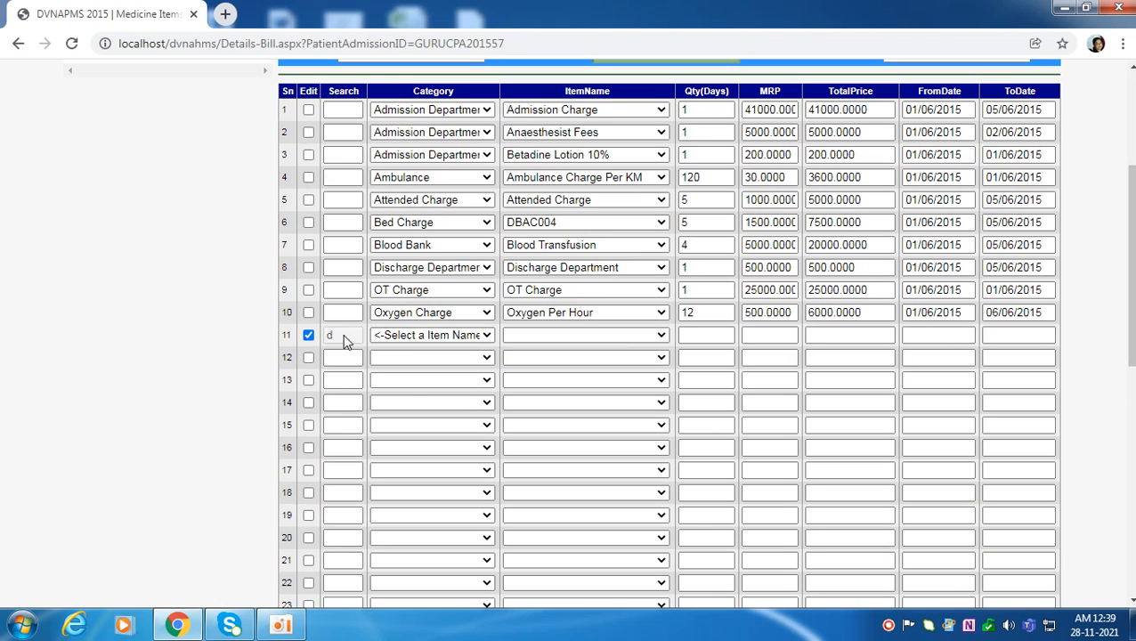
click(451, 335)
click(450, 377)
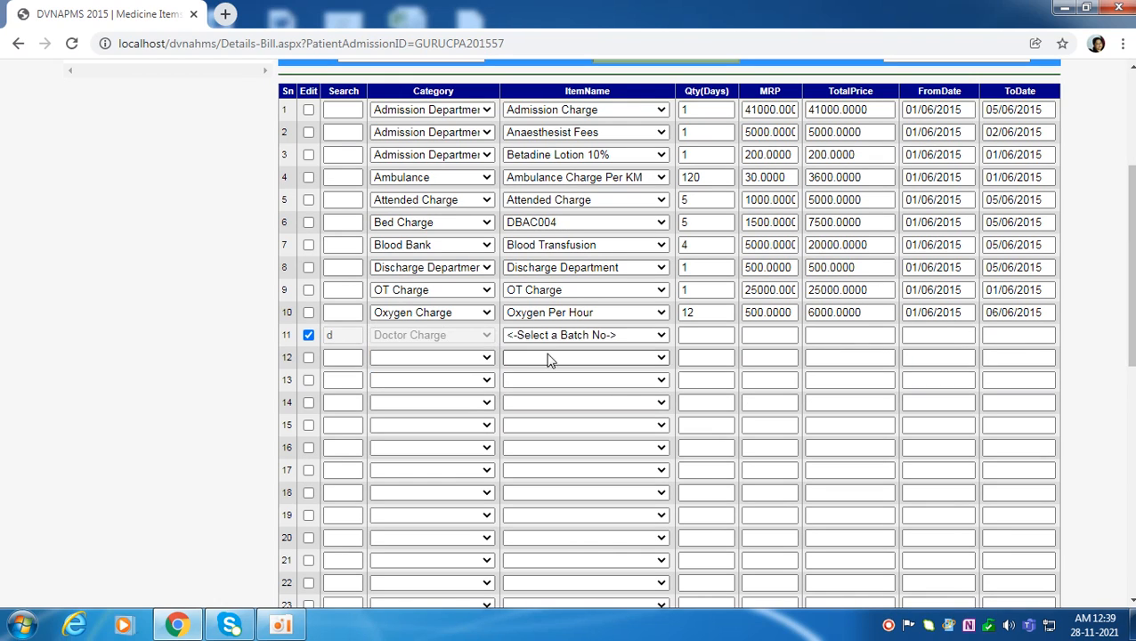
click(614, 338)
click(654, 366)
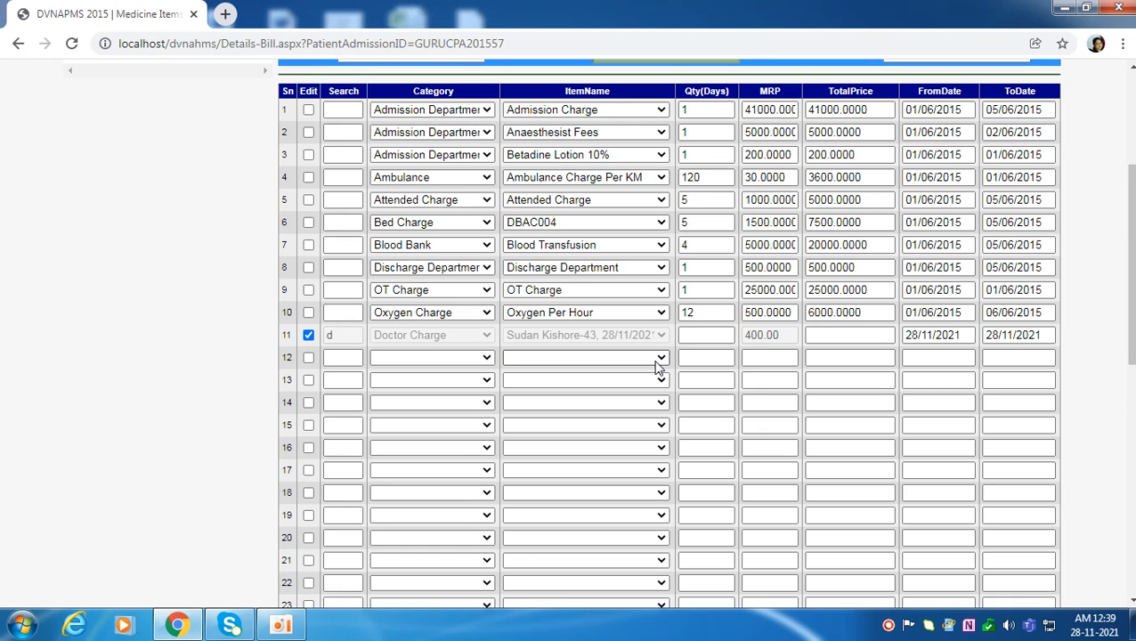
click(706, 334)
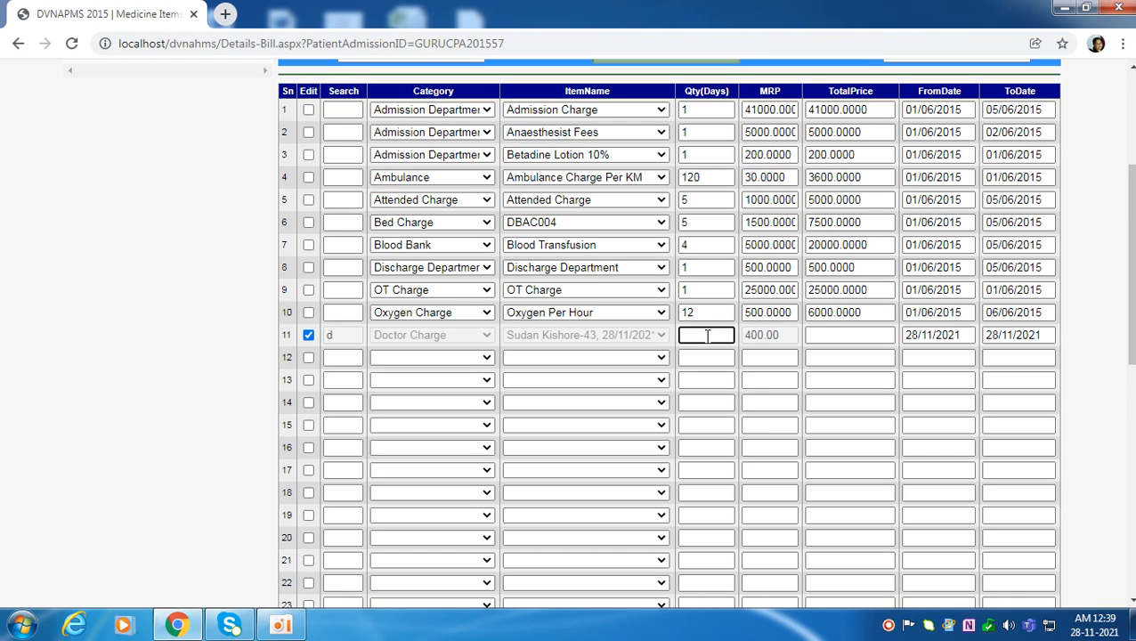
click(839, 337)
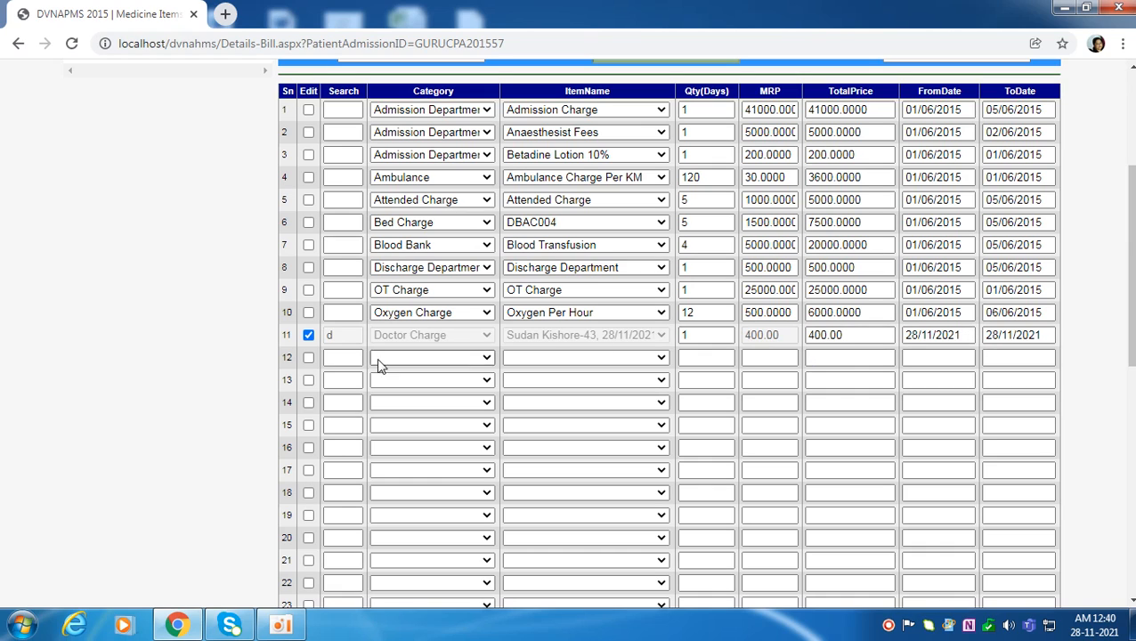
Fill bill row 12 using search "d" with category Doctor Charge, the second doctor visit dated 28/11/2021, and quantity 1.
click(331, 357)
text(d)
click(467, 360)
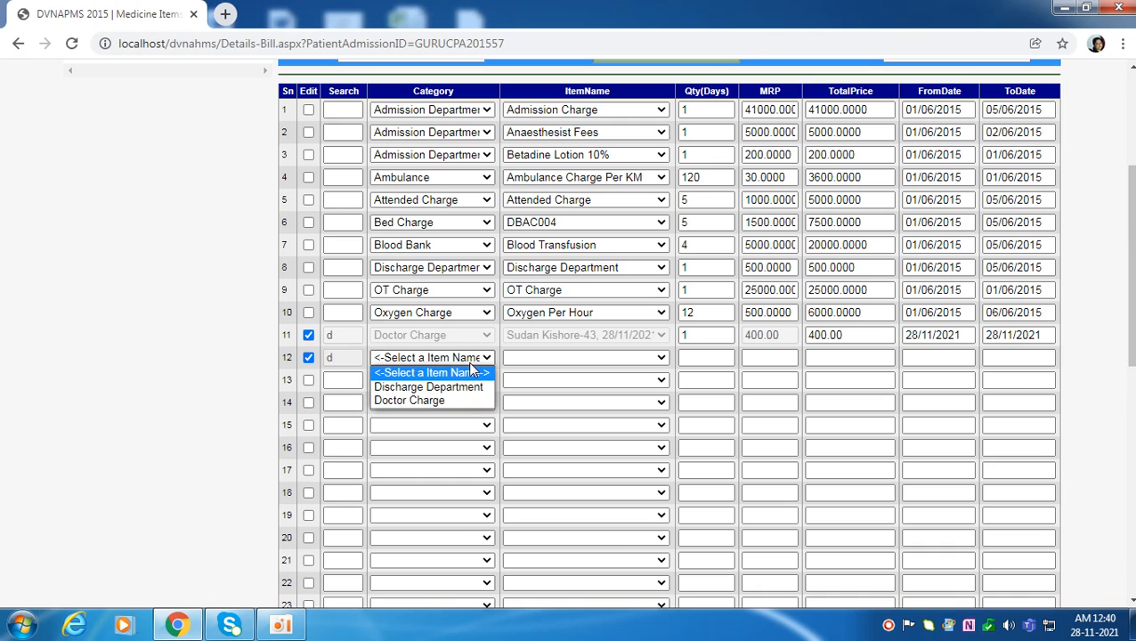
click(460, 400)
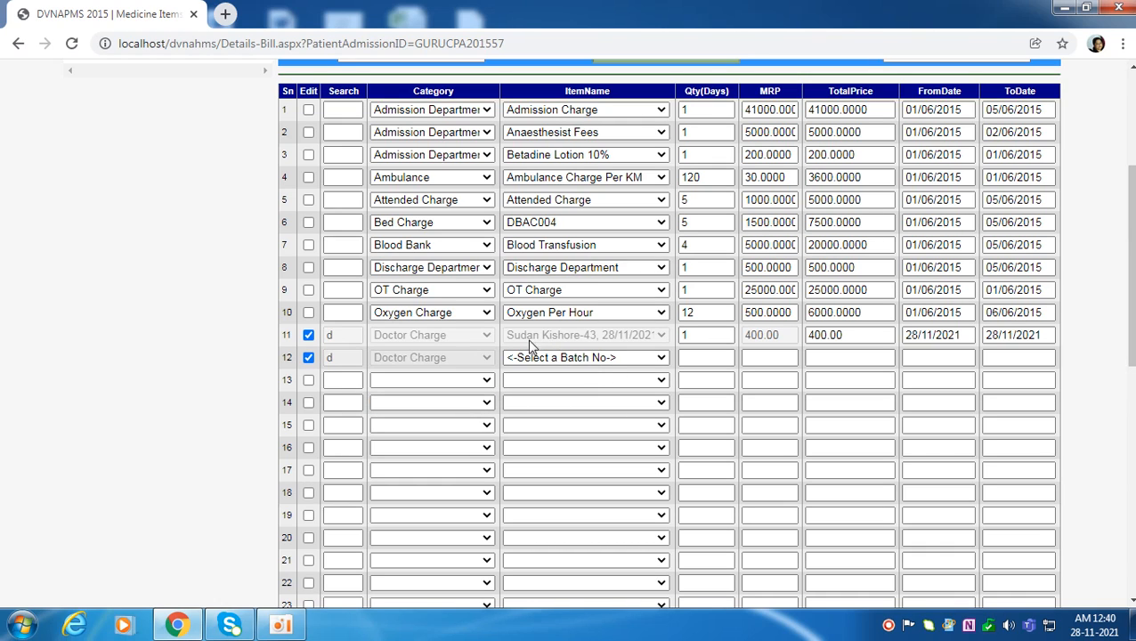
click(580, 358)
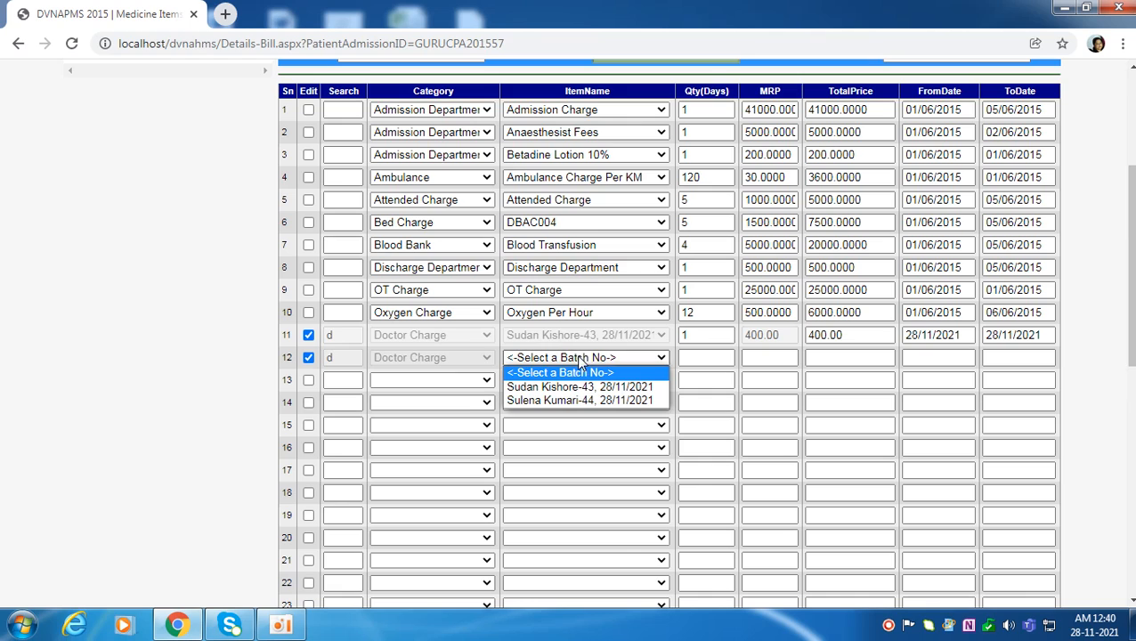
click(604, 403)
click(692, 359)
text(1)
key(Tab)
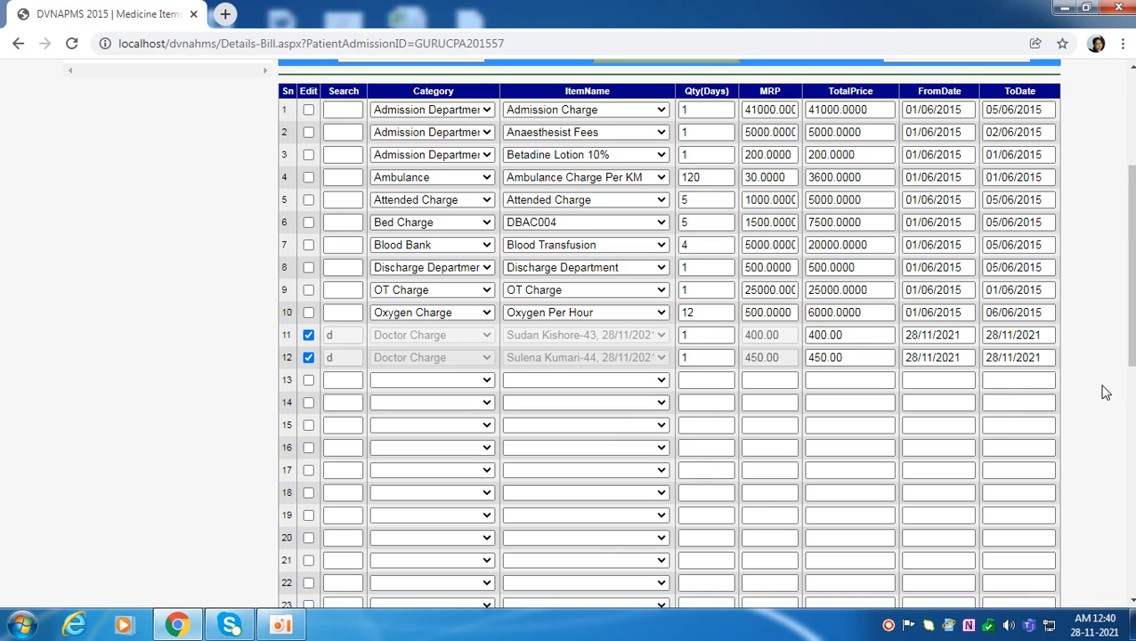
Save the detailed bill with the two added Doctor Charge rows.
scroll(430, 338, down, 4)
click(945, 446)
scroll(569, 368, up, 5)
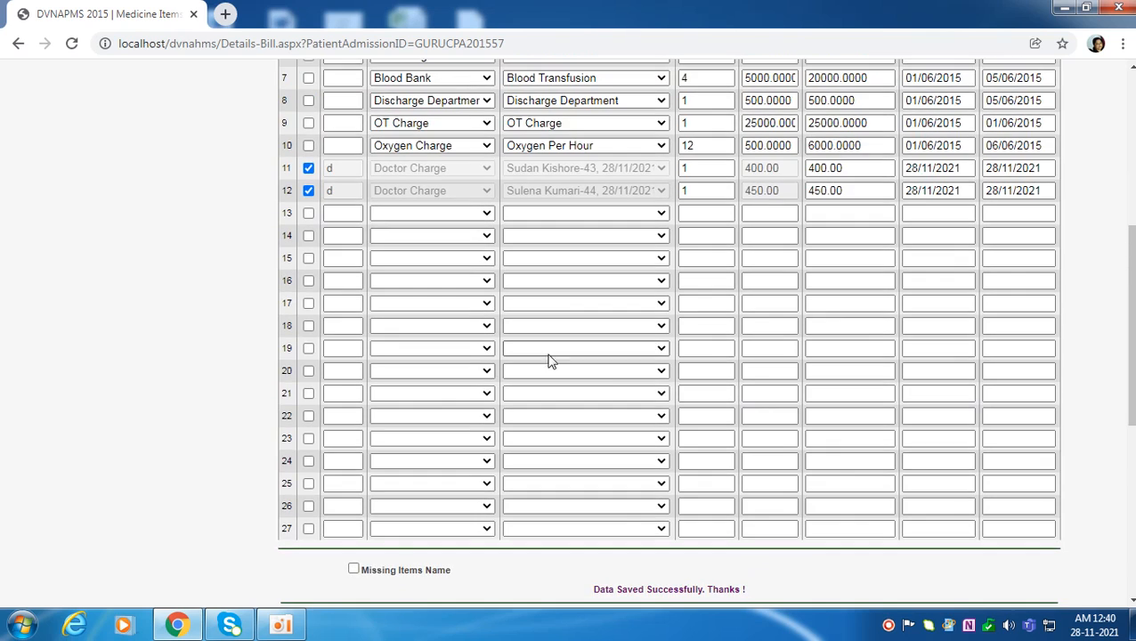
Review the rows of the saved detailed bill and close the bill.
scroll(439, 350, up, 2)
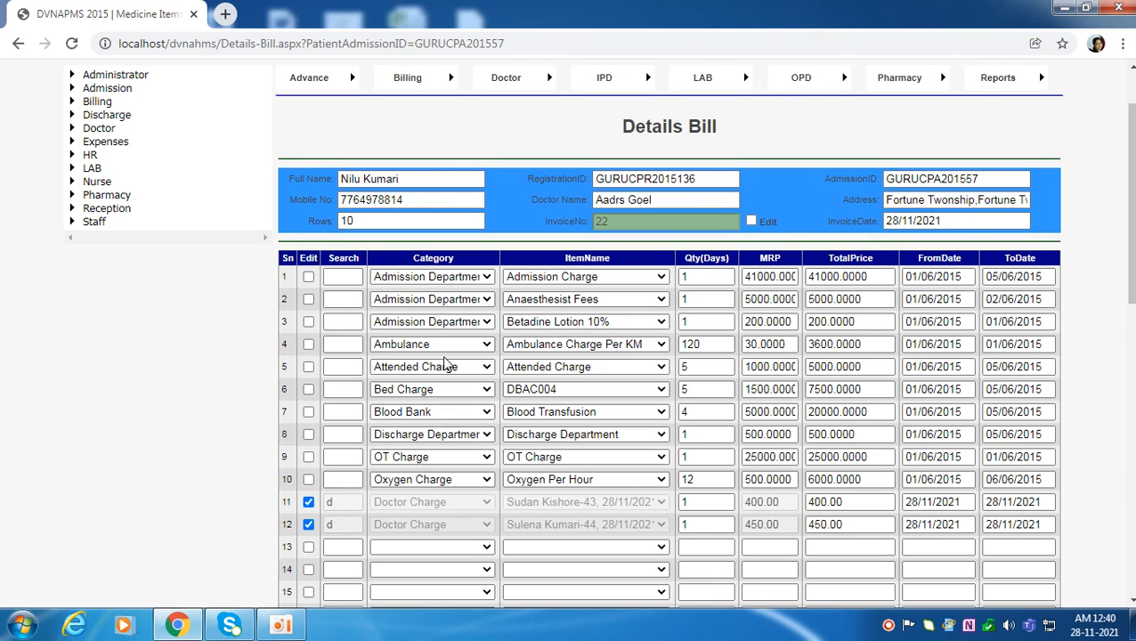
scroll(447, 352, down, 2)
scroll(441, 352, down, 5)
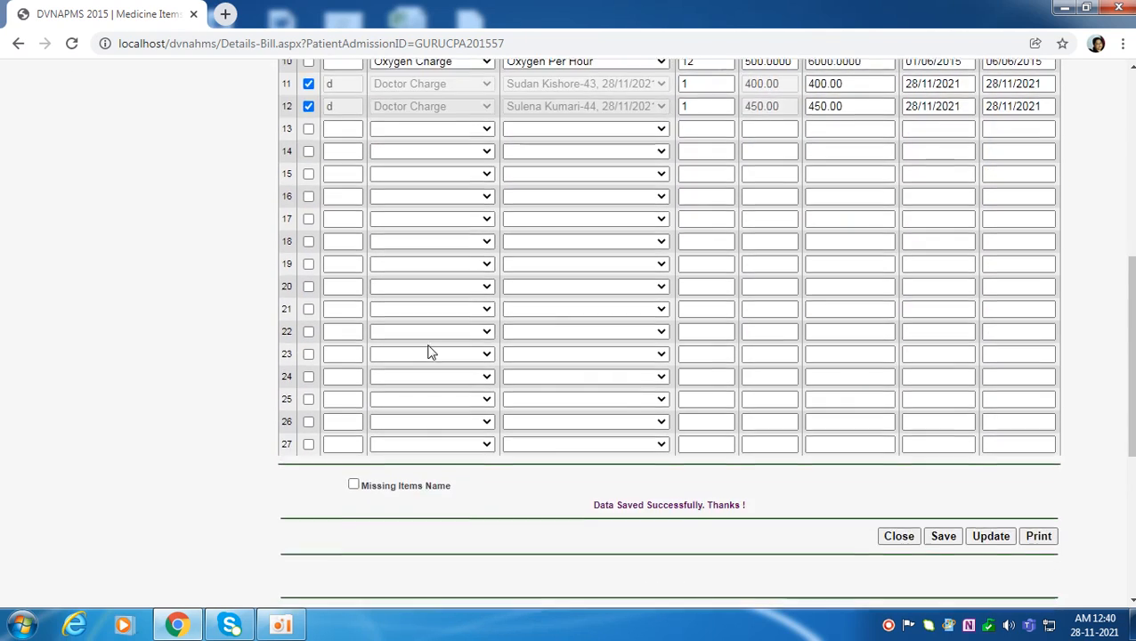
scroll(436, 337, up, 6)
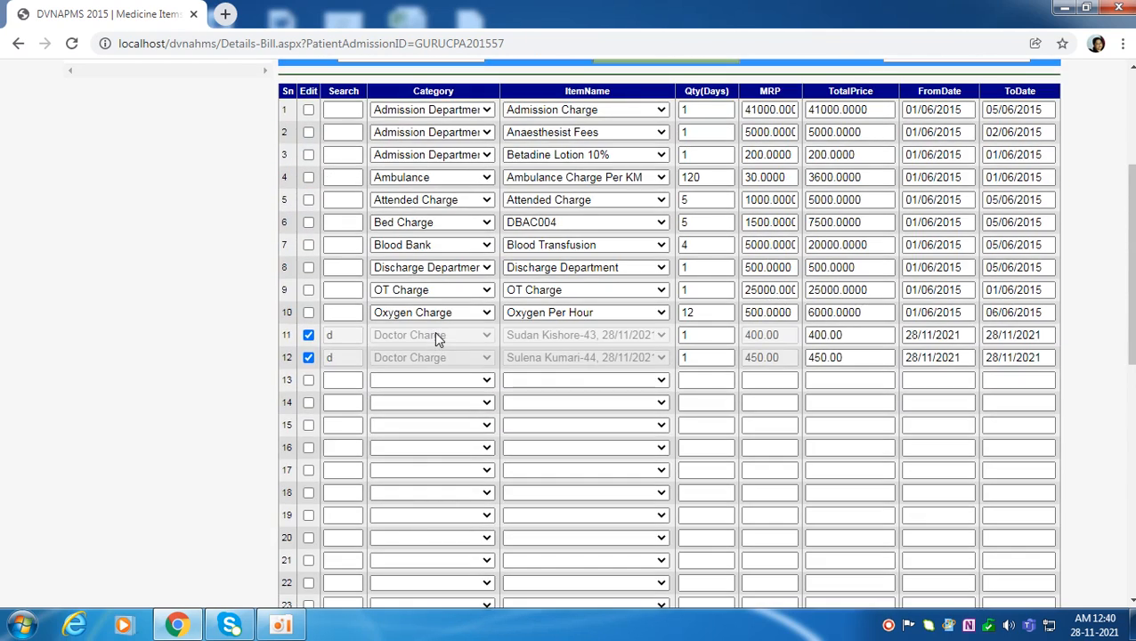
scroll(445, 334, down, 6)
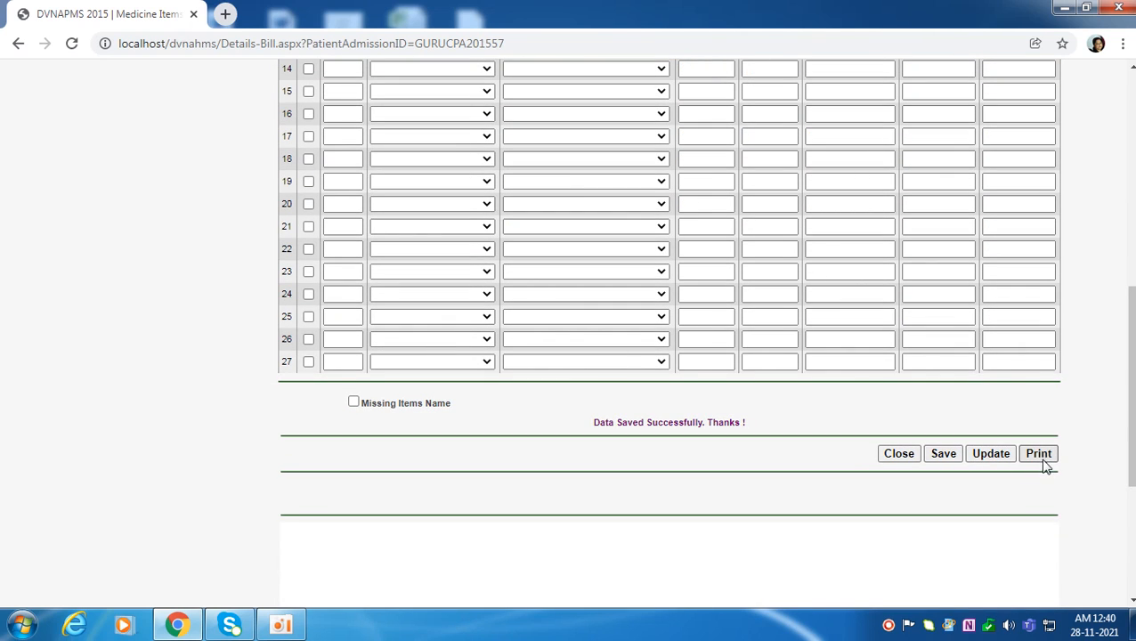
click(907, 461)
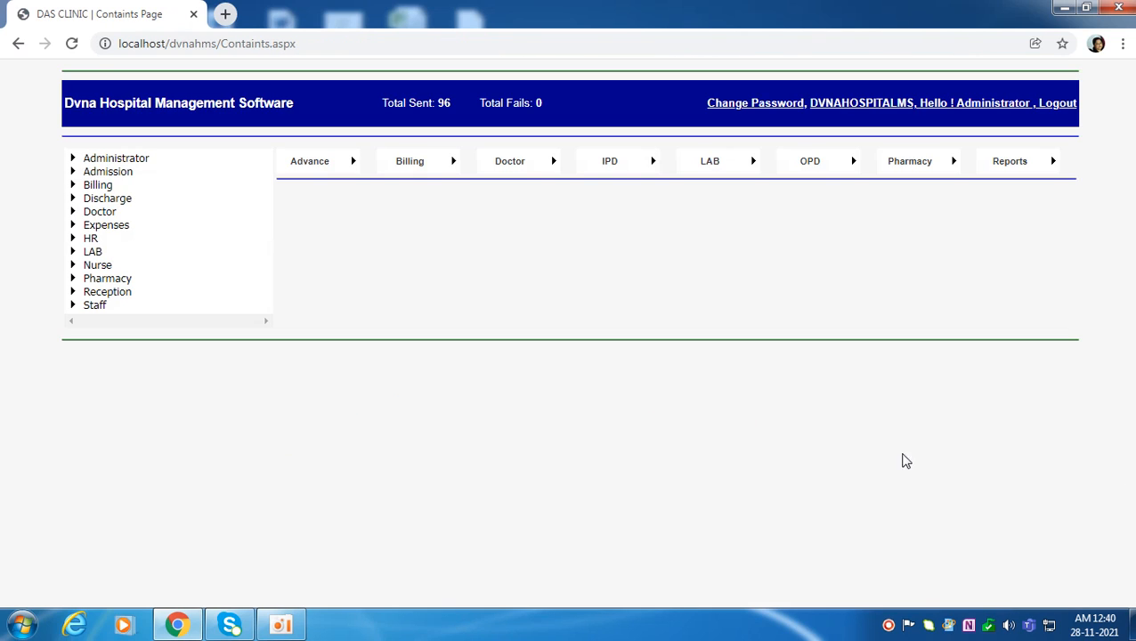
Open the Final Billing Grid Page and view the final billing details of the first listed patient.
mouse_move(418, 171)
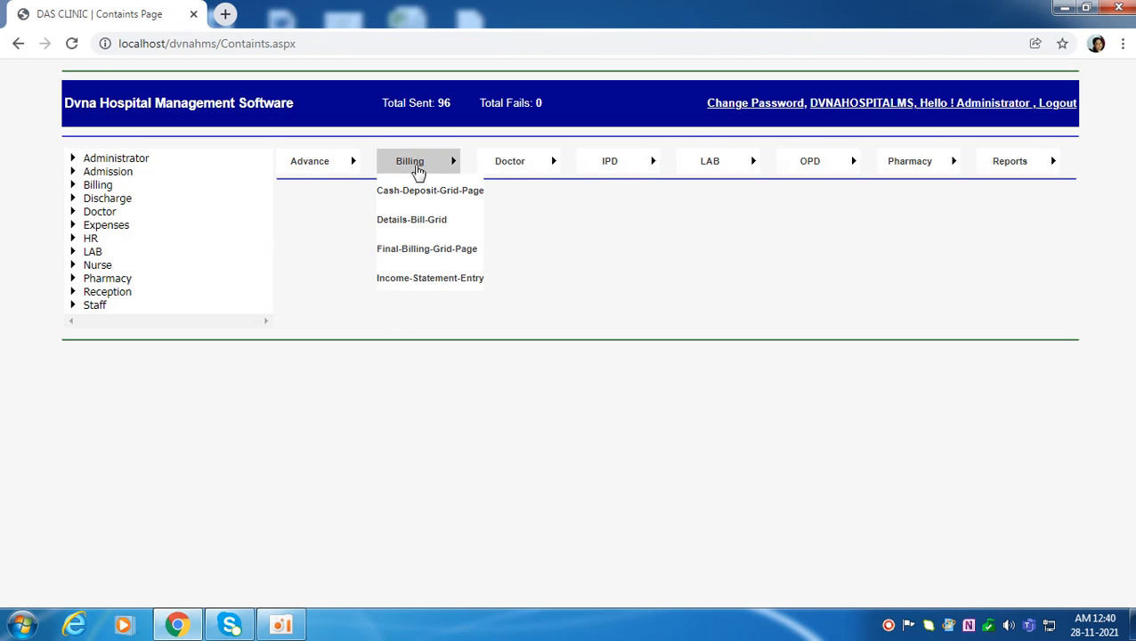
click(416, 253)
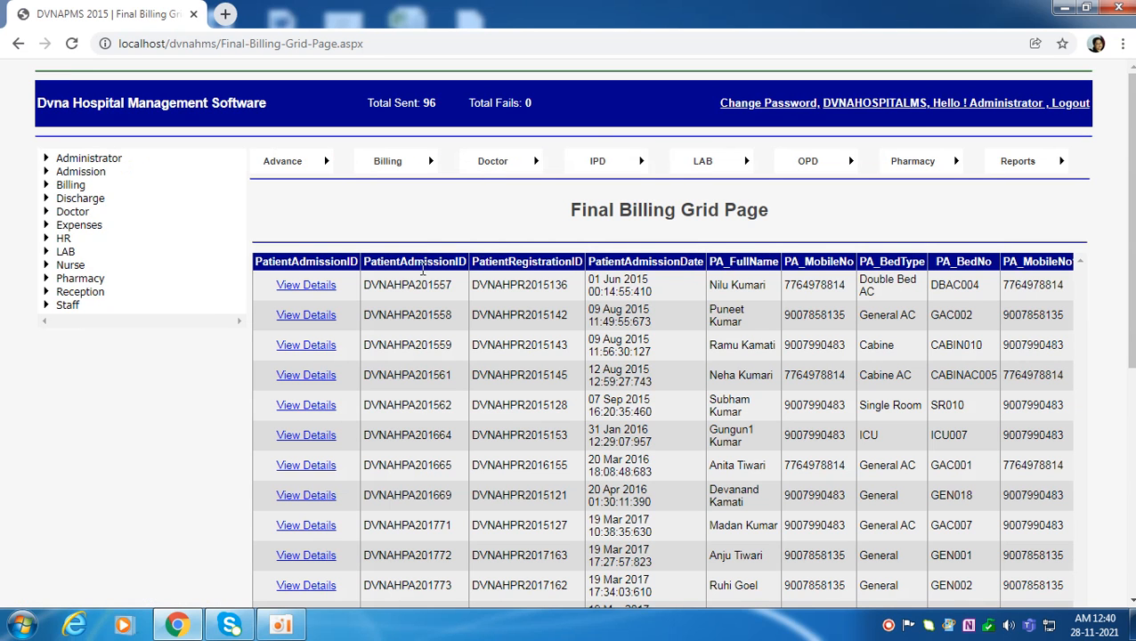
click(306, 286)
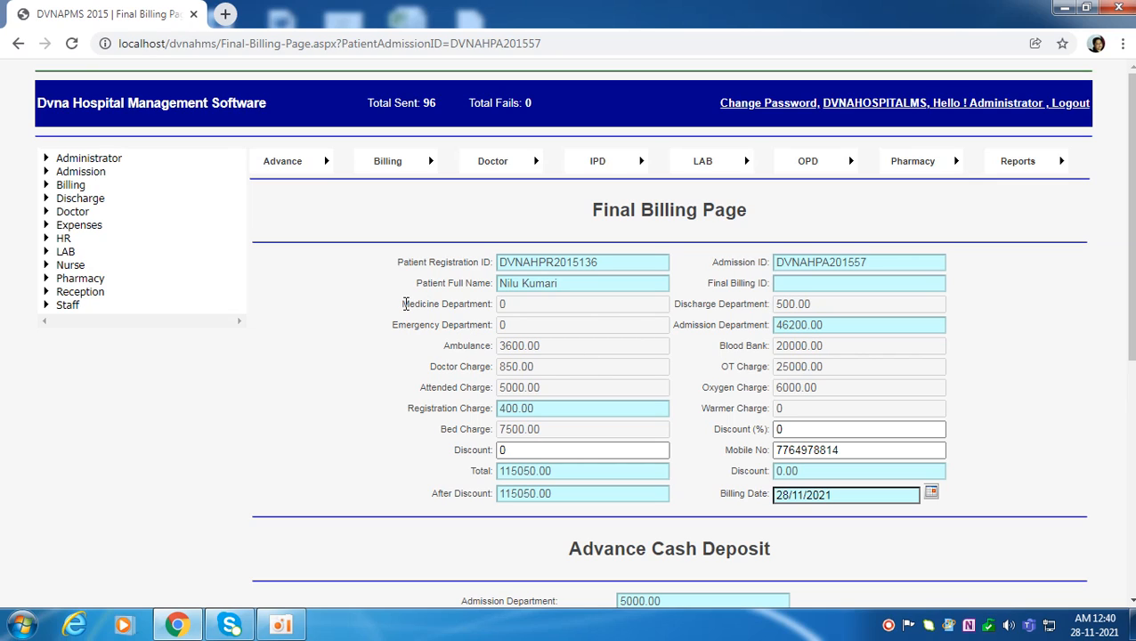
Examine the Medicine Department and Emergency Department charges on the patient's Final Billing Page.
triple_click(424, 303)
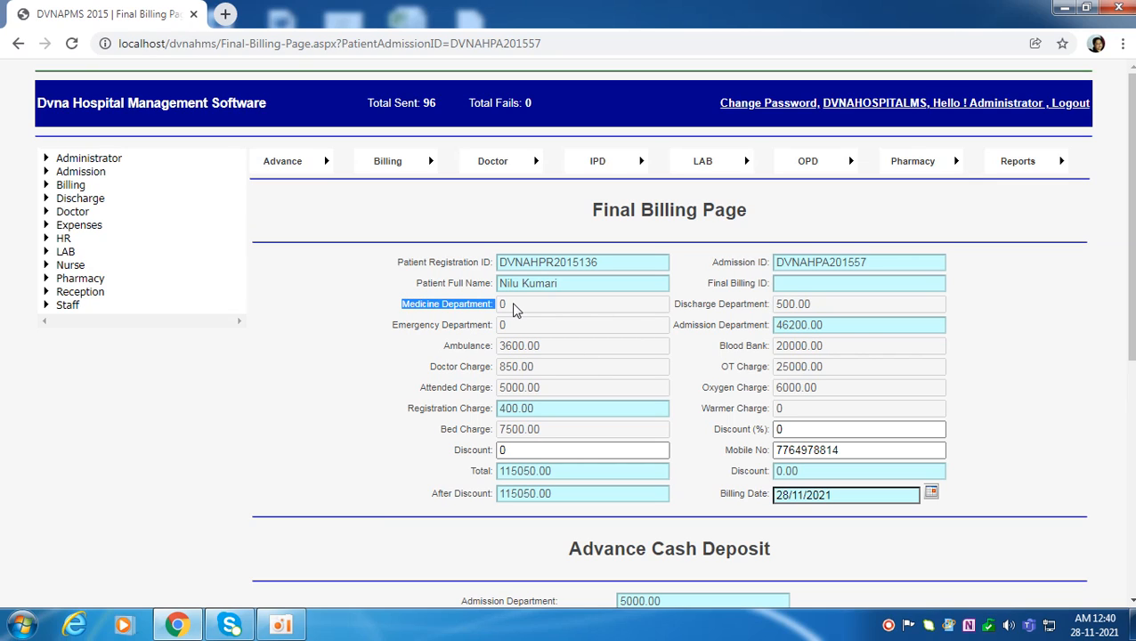
drag(394, 326, 485, 325)
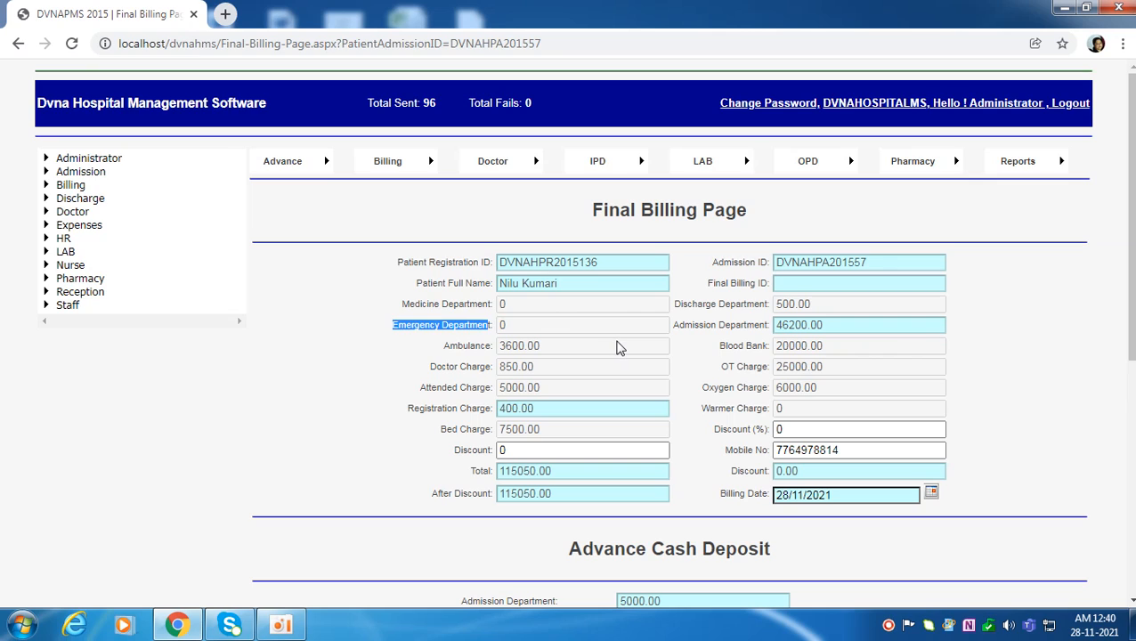
click(412, 354)
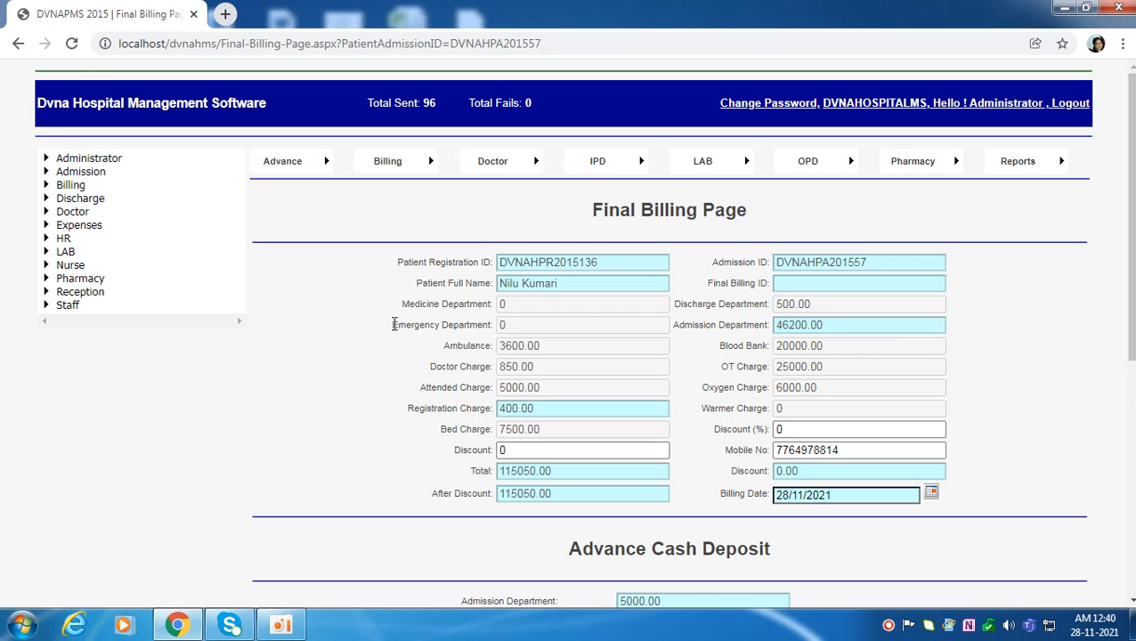
drag(392, 324, 488, 323)
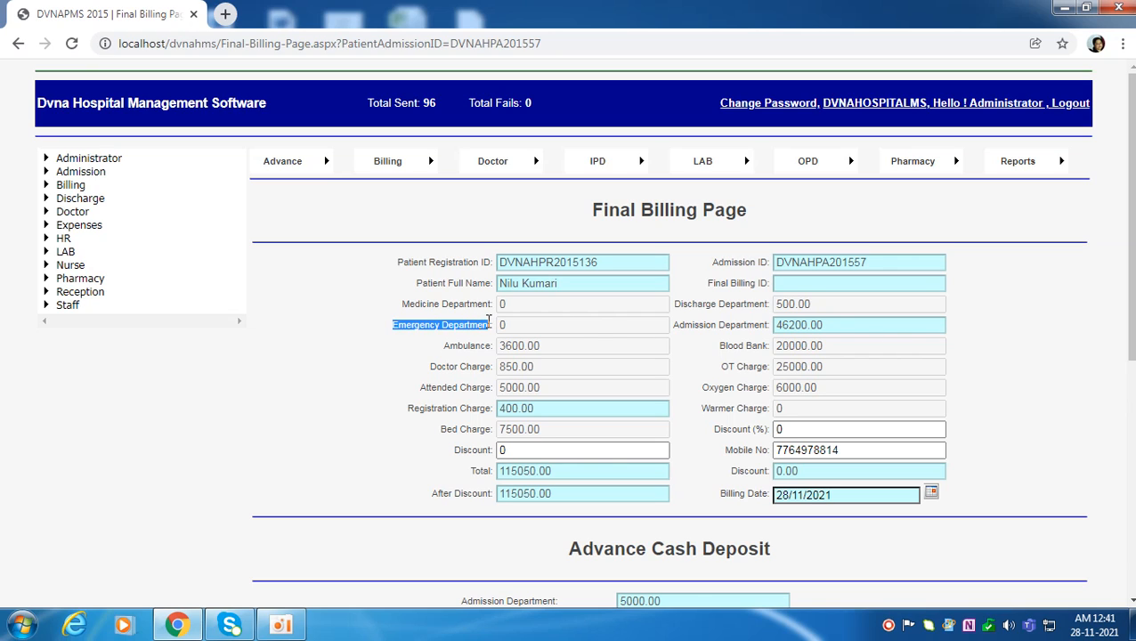
drag(402, 302, 494, 303)
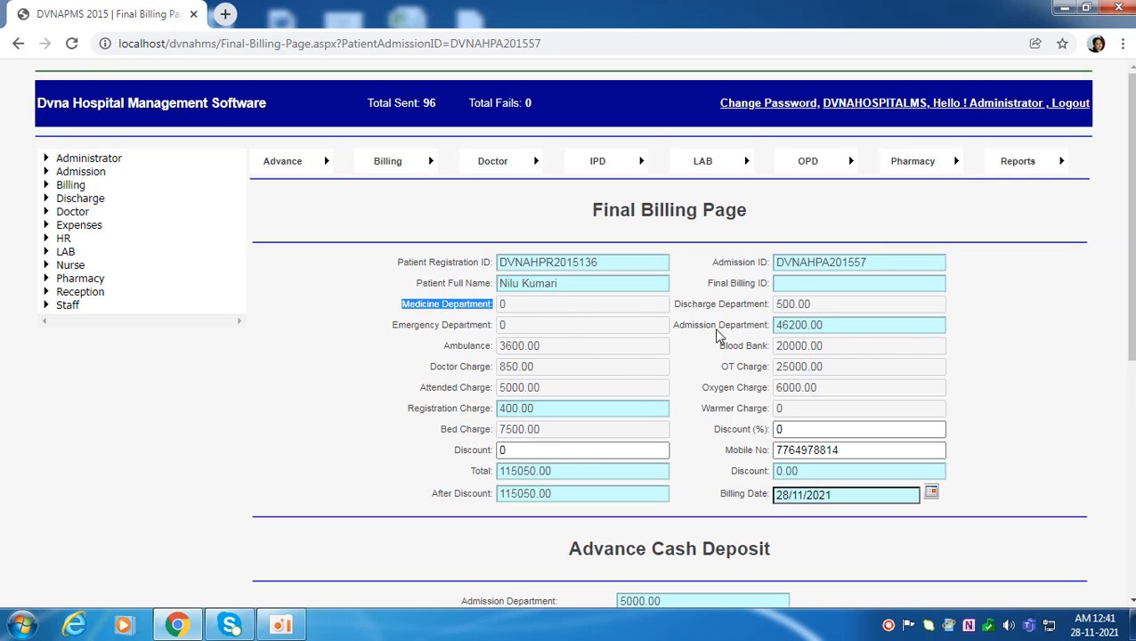
click(438, 305)
Open the IPD Medicine Bill and load the same admitted patient by name search, registration ID and admission ID.
mouse_move(922, 169)
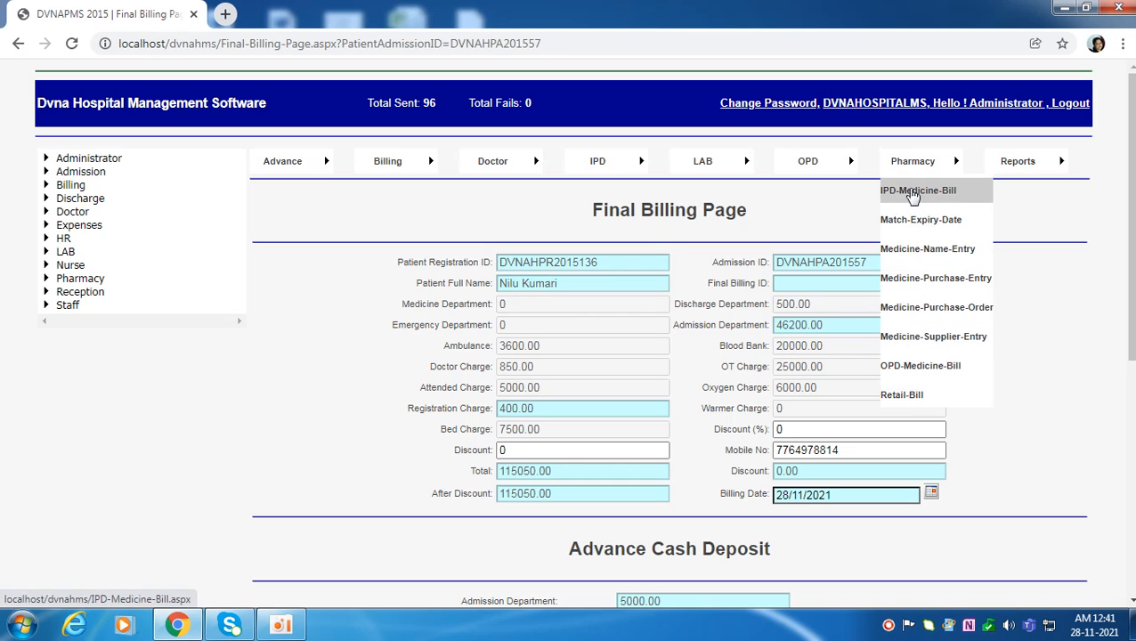
click(914, 193)
click(432, 264)
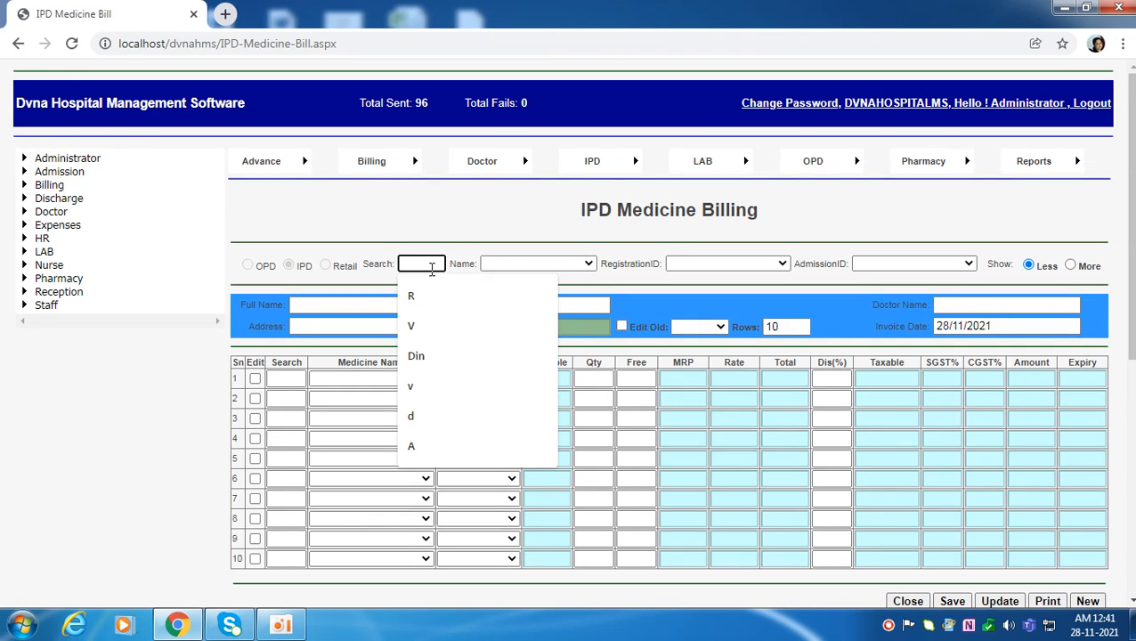
text(N)
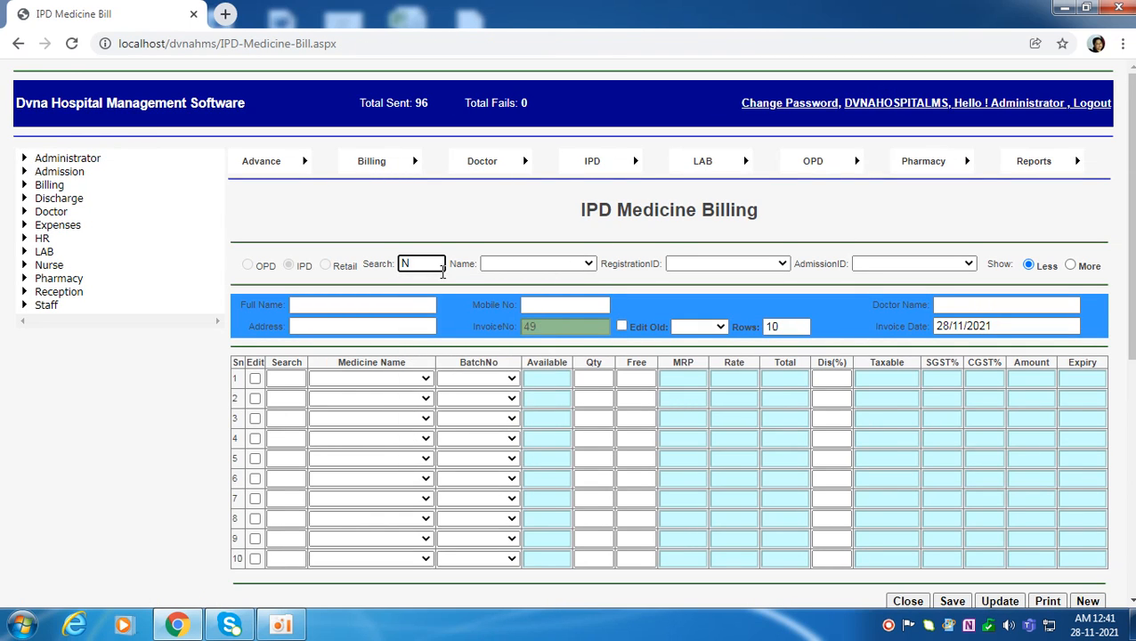
text(il)
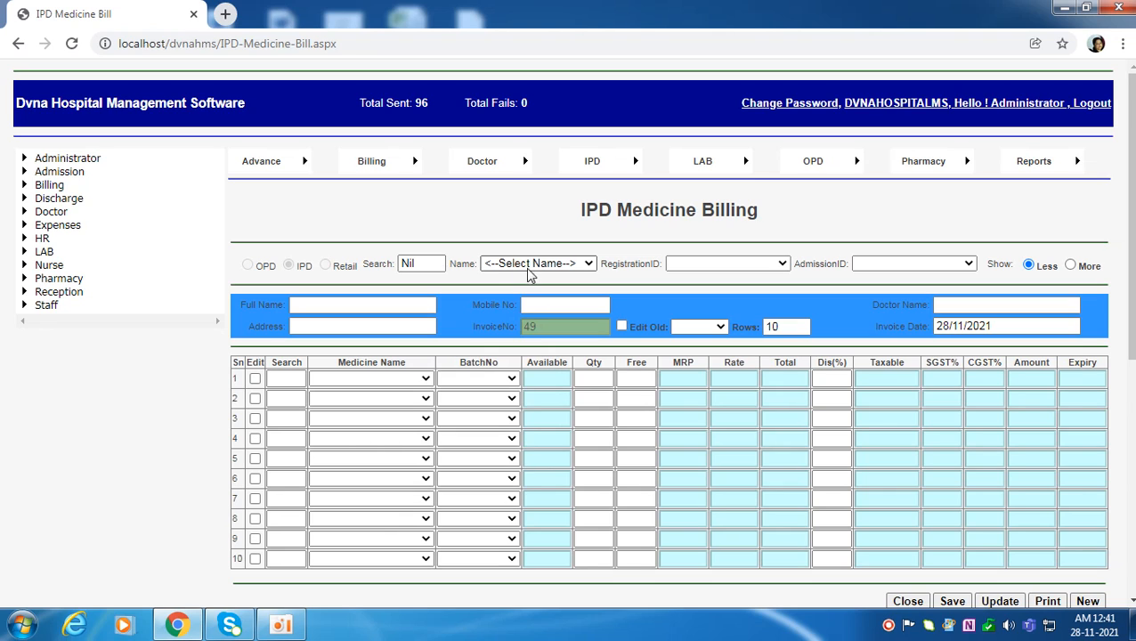
click(535, 263)
click(537, 292)
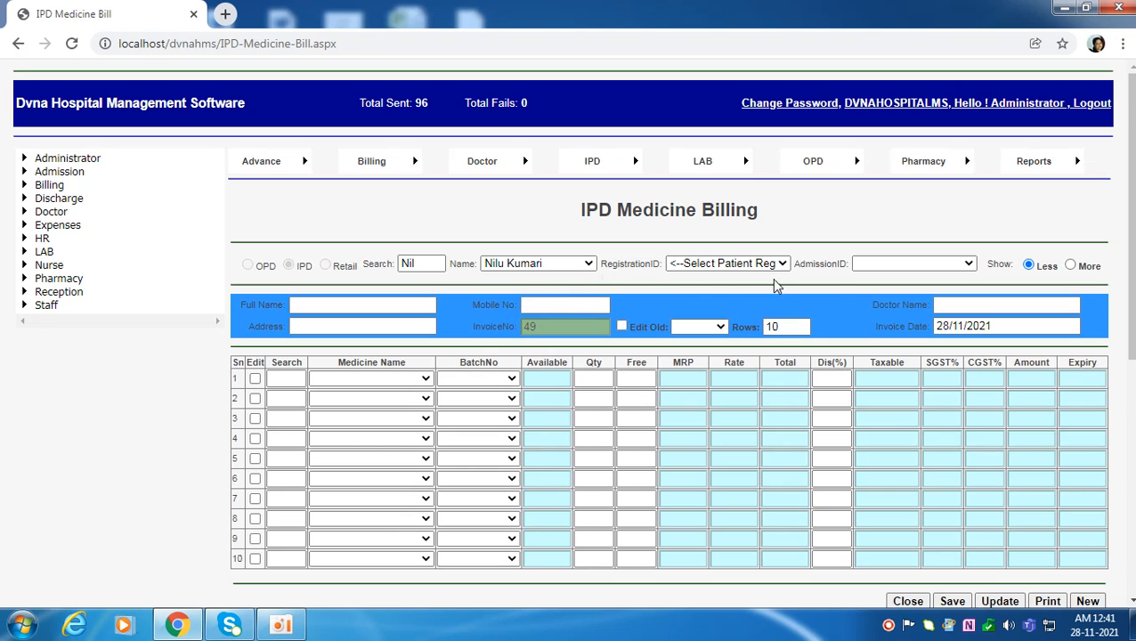
click(768, 264)
click(764, 292)
click(915, 264)
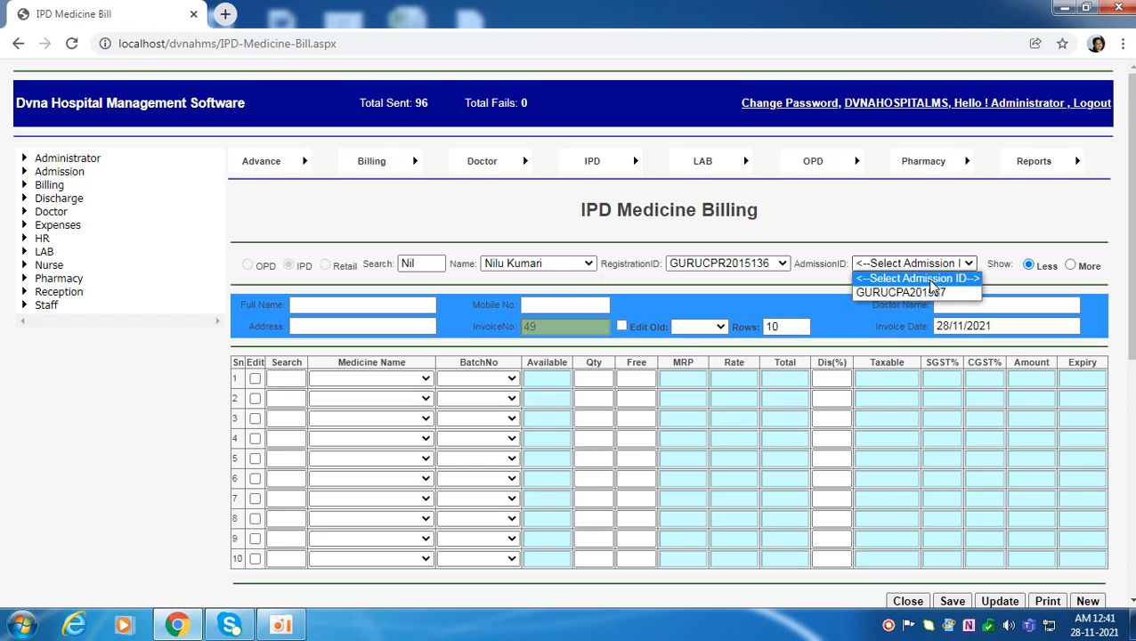
click(930, 293)
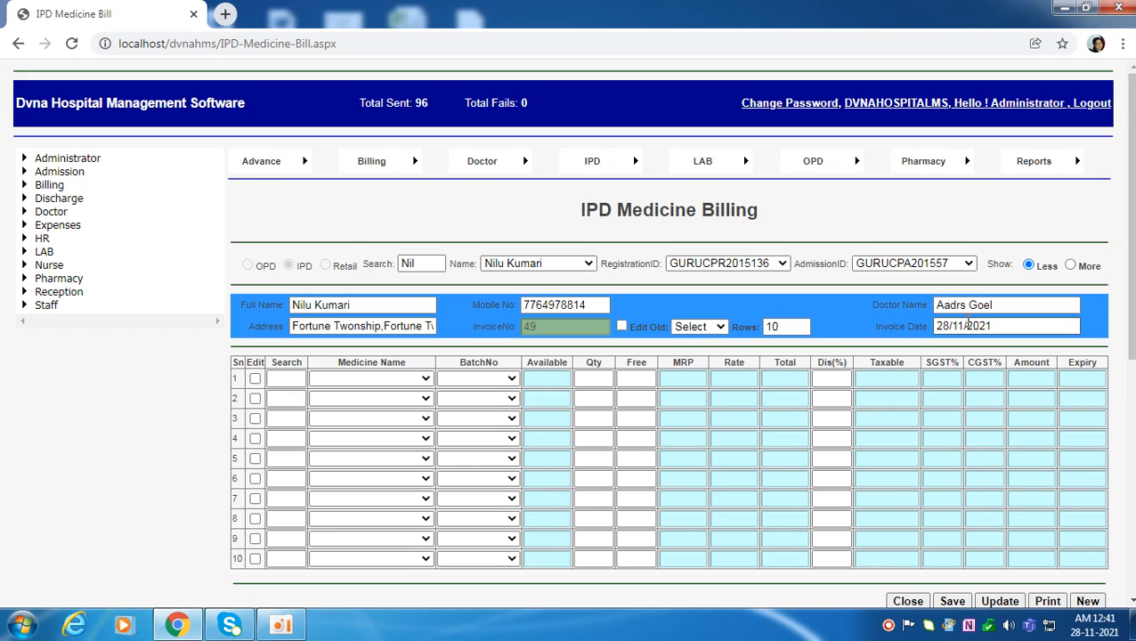
Fill medicine row 1 using search "a" with A Cold Dps DPS, batch 1212 and quantity 10.
scroll(890, 356, down, 1)
click(299, 296)
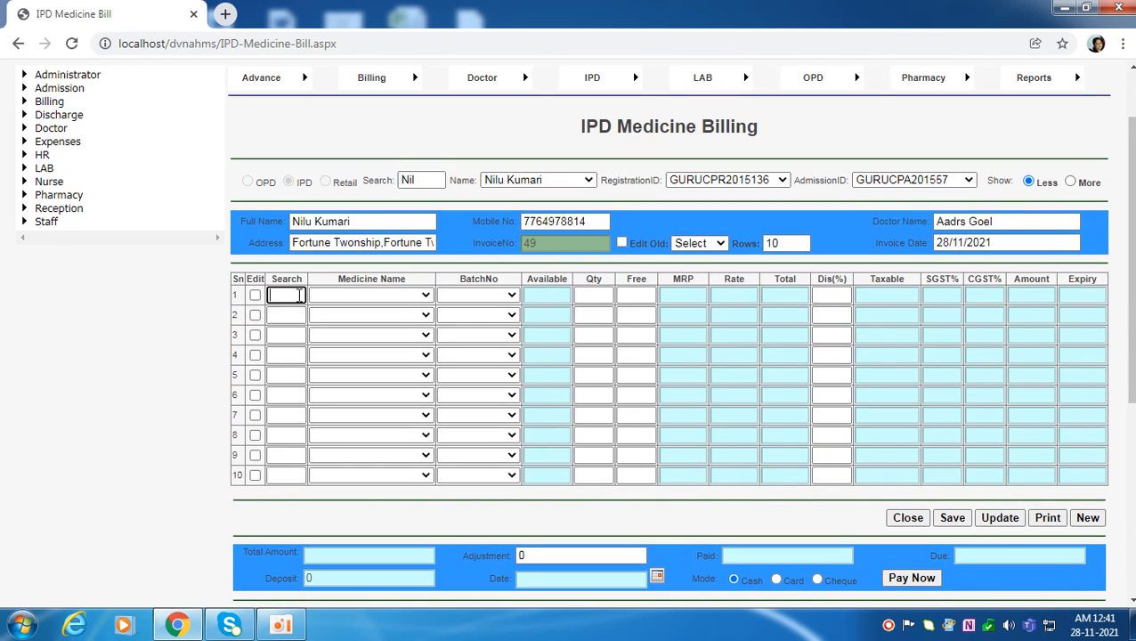
key(Tab)
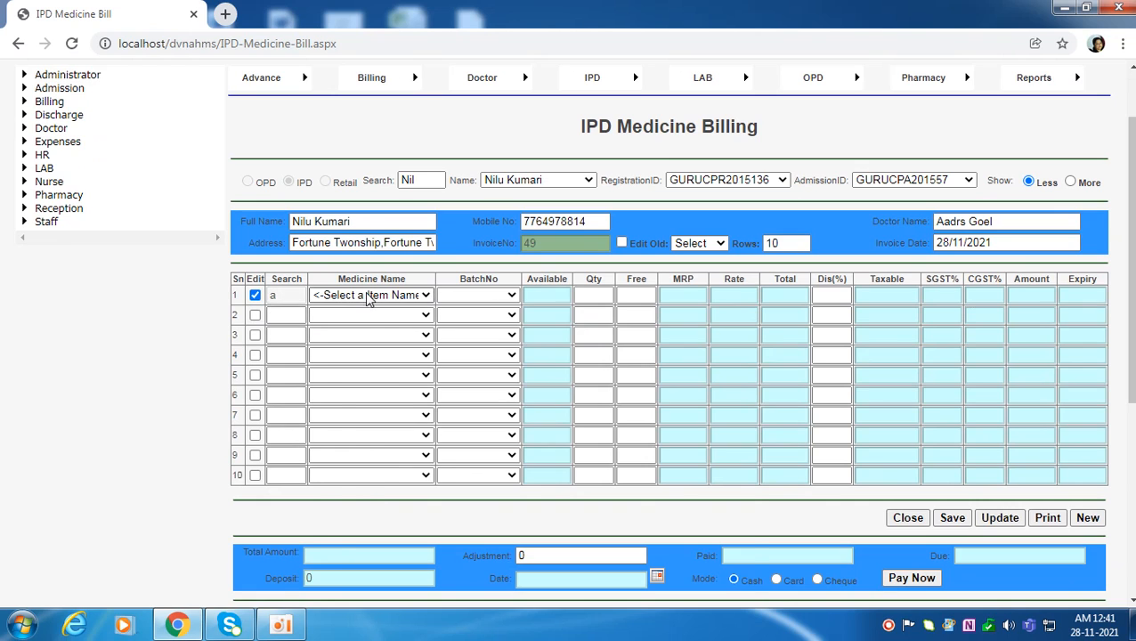
click(369, 296)
click(382, 324)
click(497, 292)
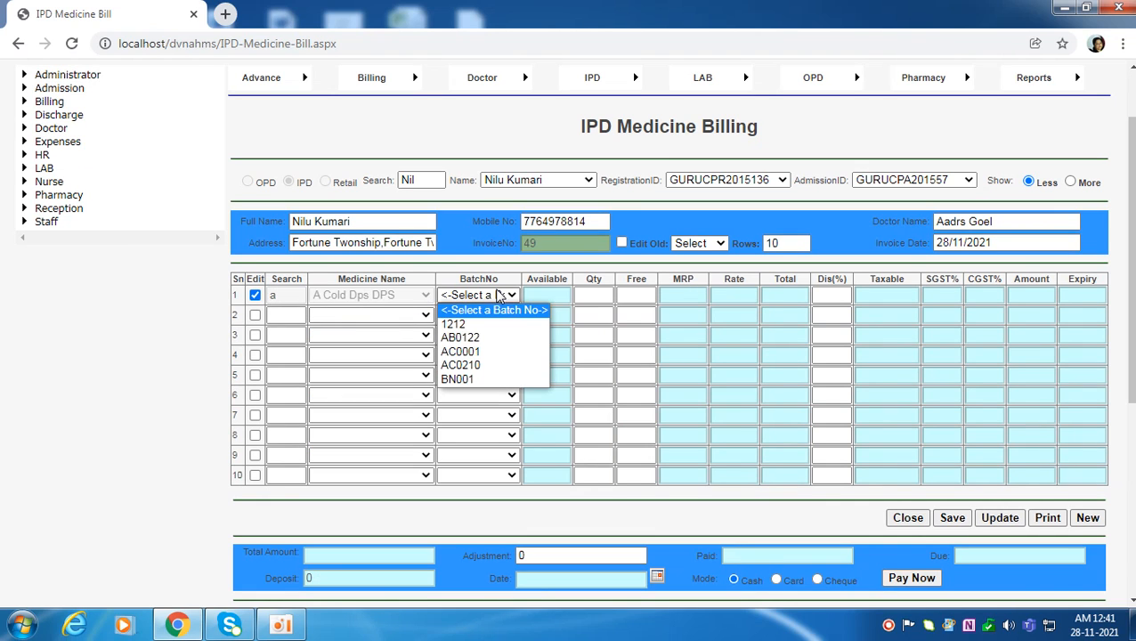
click(494, 319)
click(495, 295)
click(495, 324)
click(606, 298)
click(596, 323)
Fill medicine row 2 using search "b" with B-29 Gold TAB, batch B021222 and quantity 10.
click(287, 315)
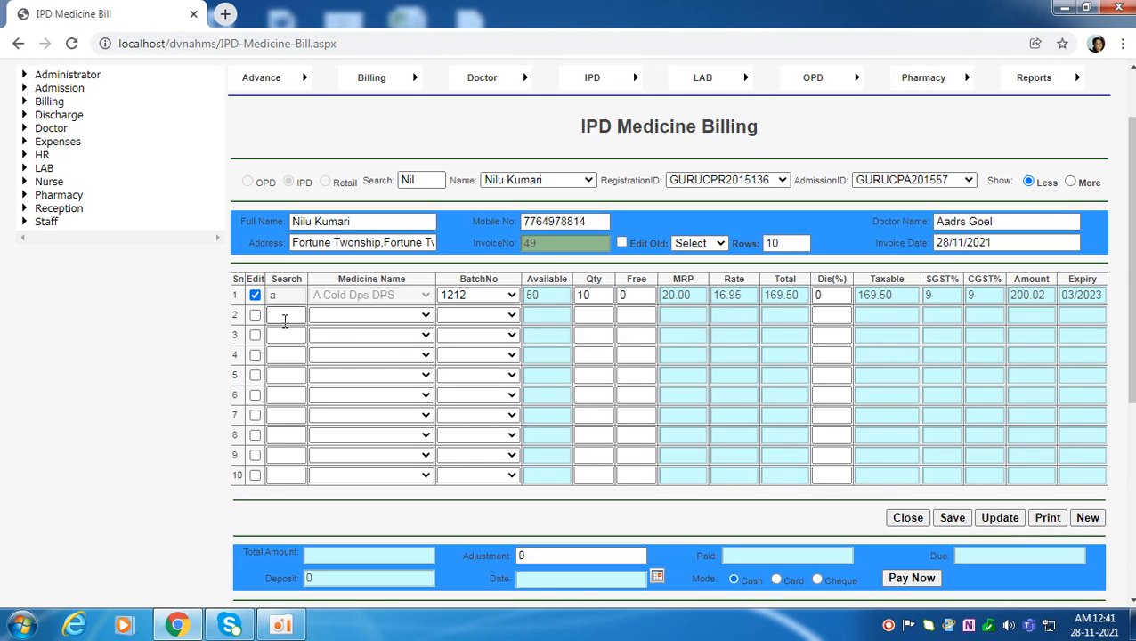
text(b)
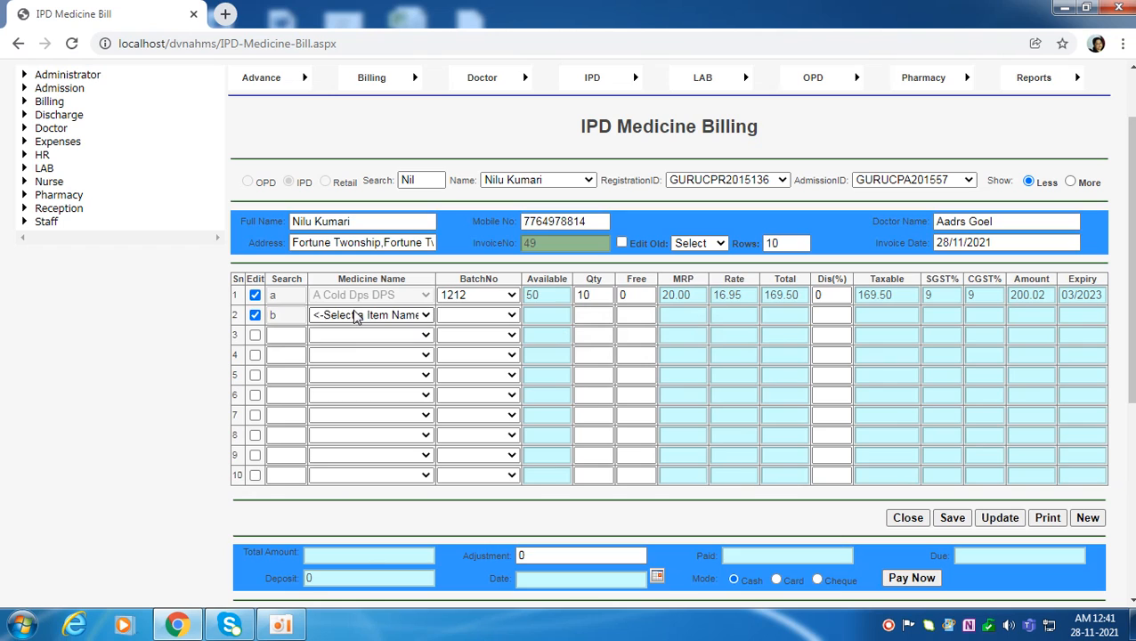
click(365, 315)
click(374, 346)
click(503, 316)
click(497, 346)
click(592, 315)
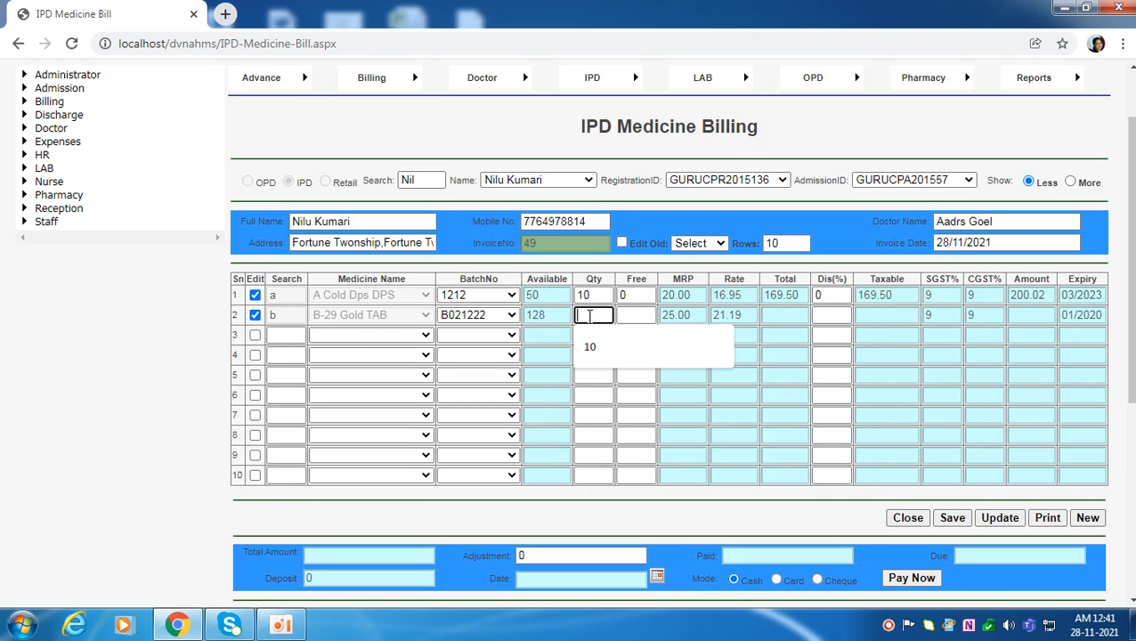
click(591, 346)
click(610, 337)
Fill medicine row 3 using search "c" with C Mox Amoxicillin, batch C0012 and quantity 20.
click(301, 336)
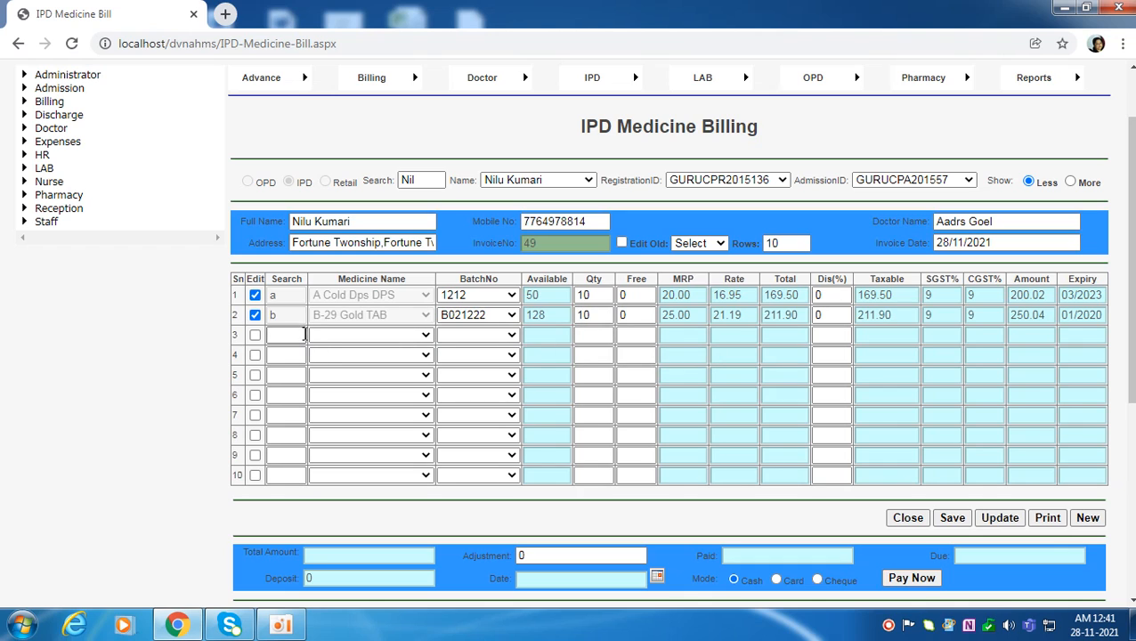
text(c)
click(371, 335)
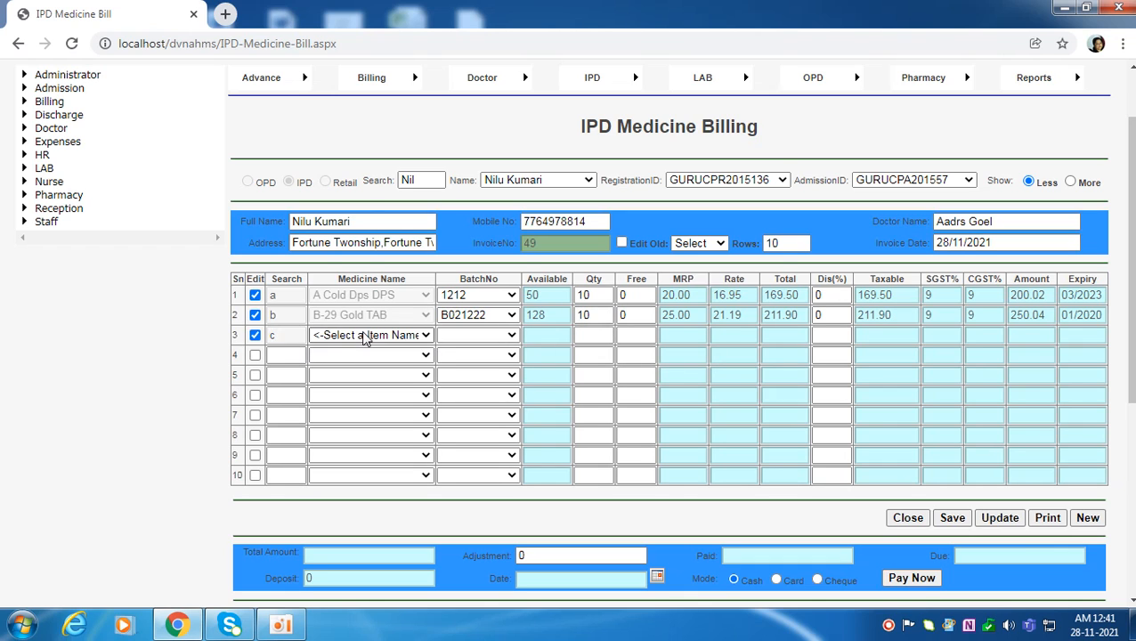
click(370, 335)
click(412, 69)
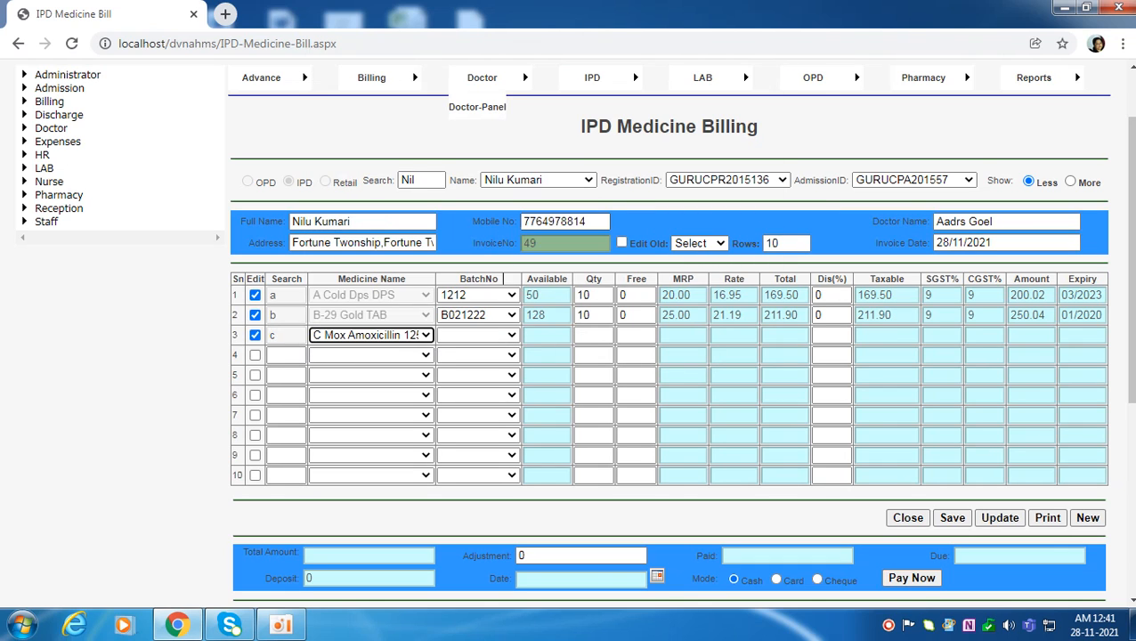
click(480, 335)
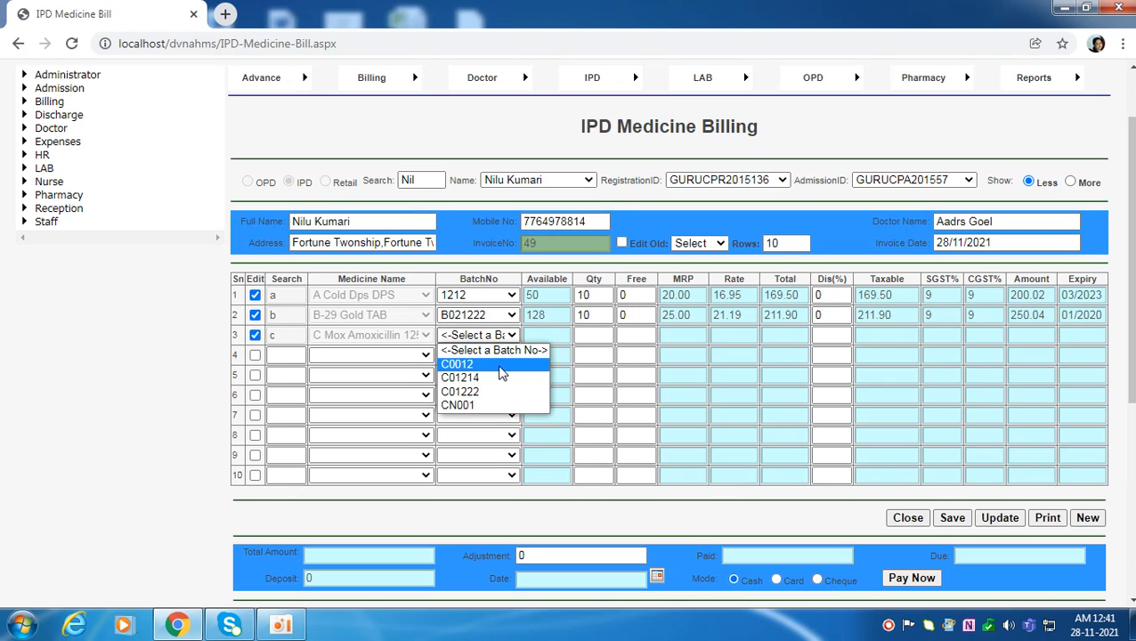
click(500, 368)
click(580, 336)
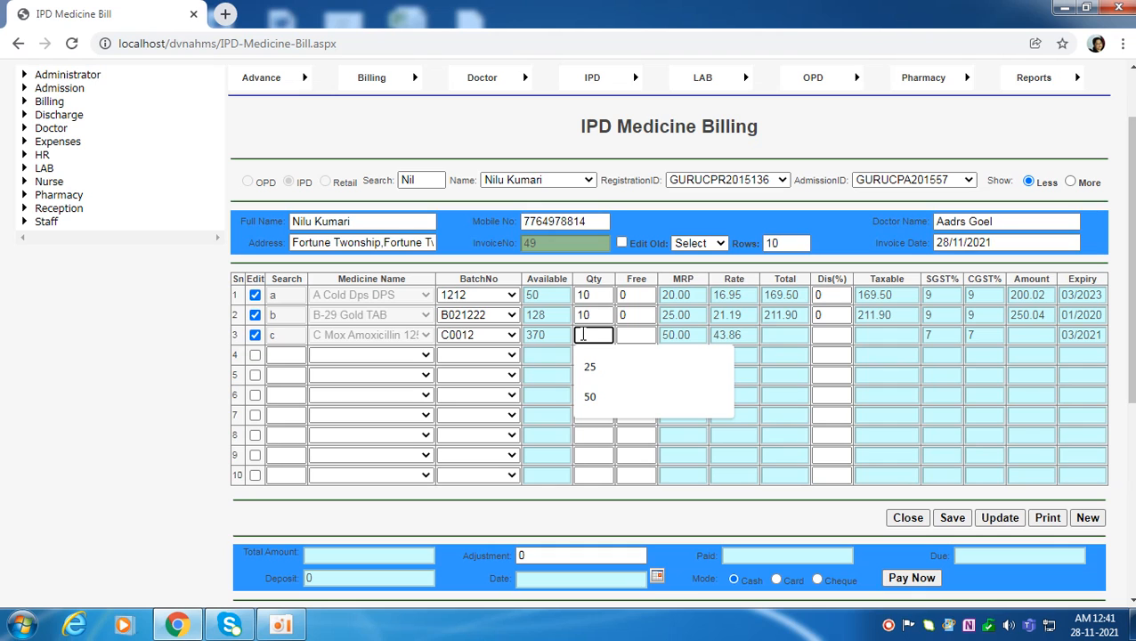
text(20)
key(Tab)
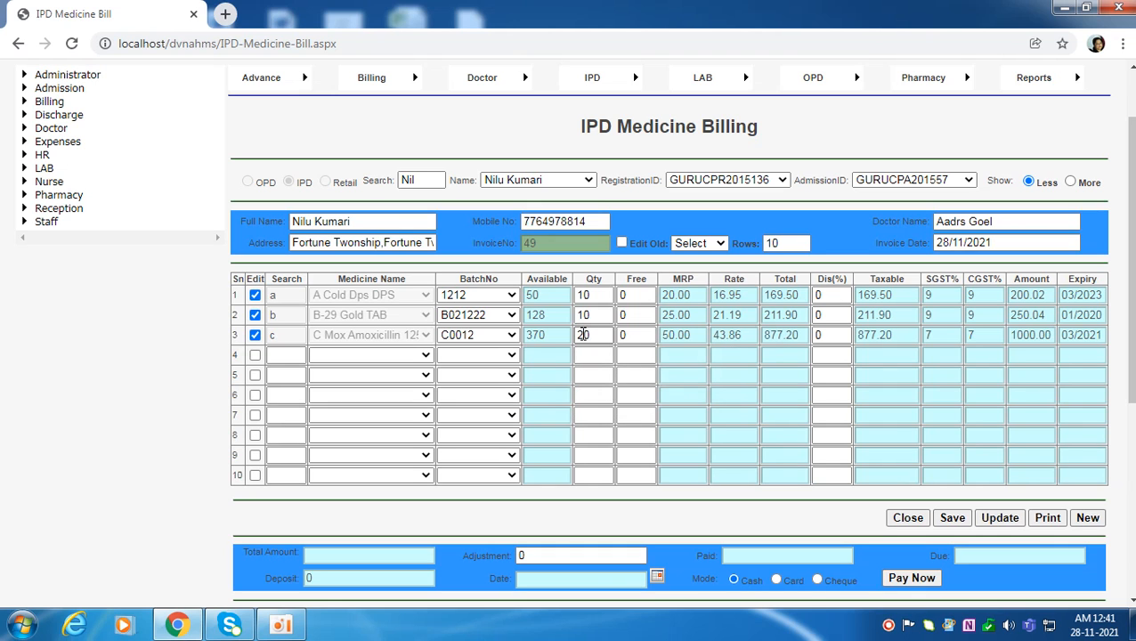
Save the IPD medicine bill with its three medicine rows and review the saved bill.
scroll(1102, 376, down, 2)
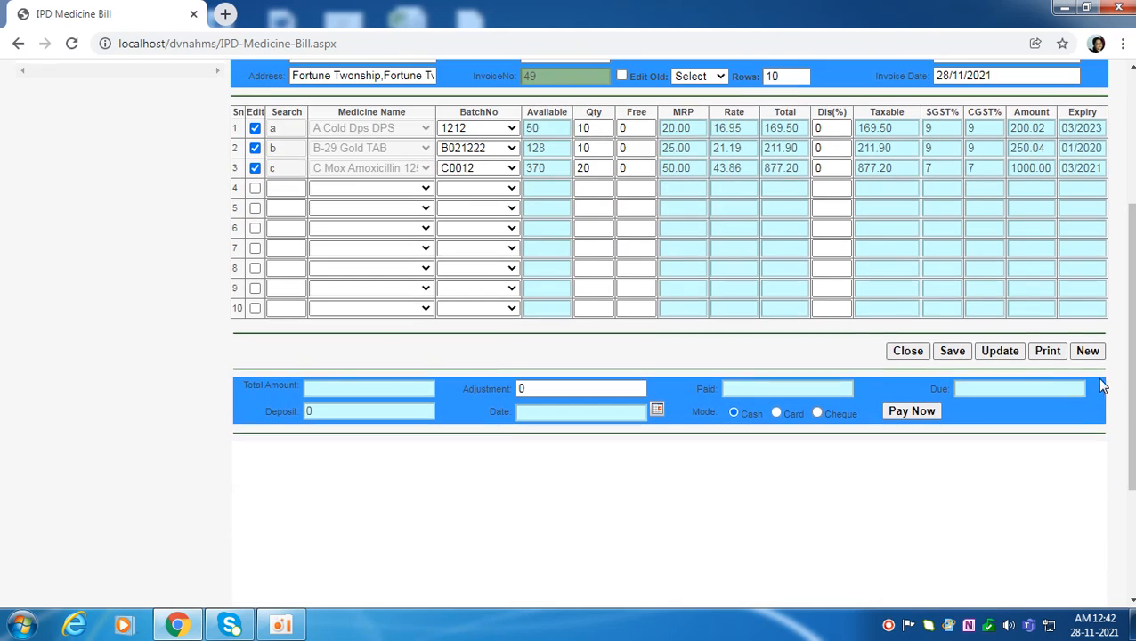
scroll(1102, 376, up, 2)
scroll(825, 322, down, 2)
click(959, 355)
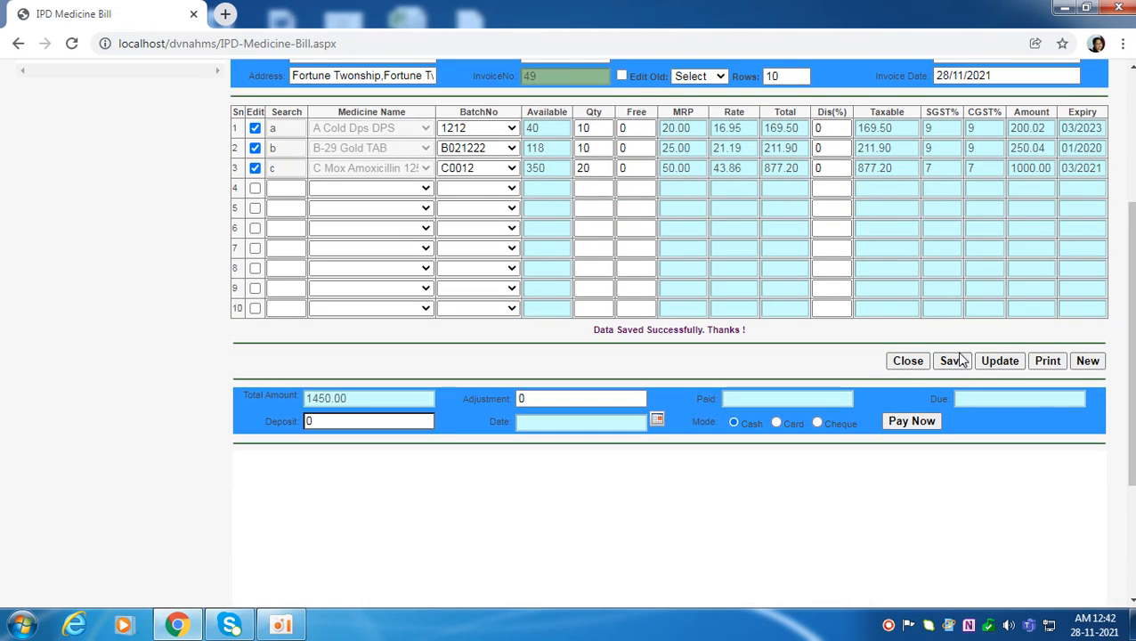
scroll(797, 276, up, 1)
scroll(797, 276, up, 1)
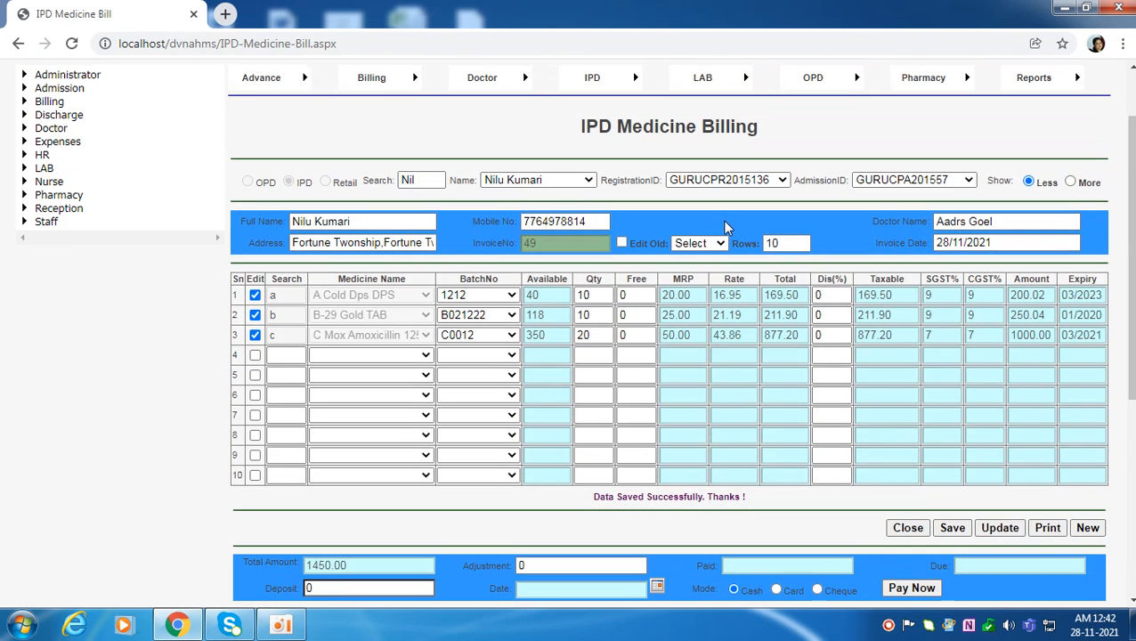
click(908, 528)
mouse_move(457, 169)
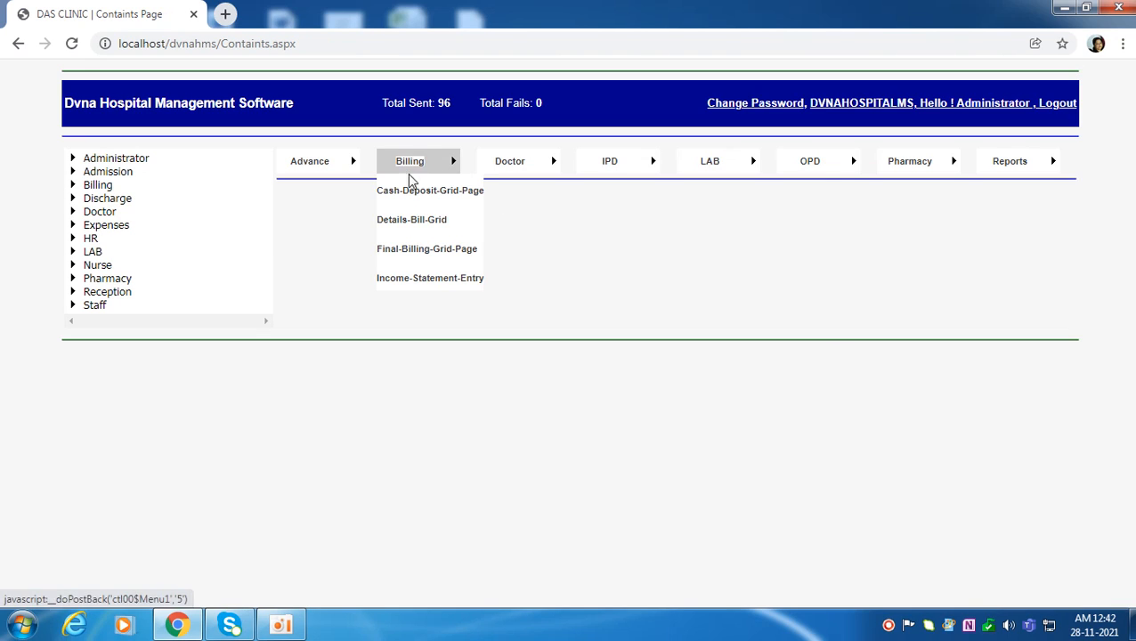
click(422, 252)
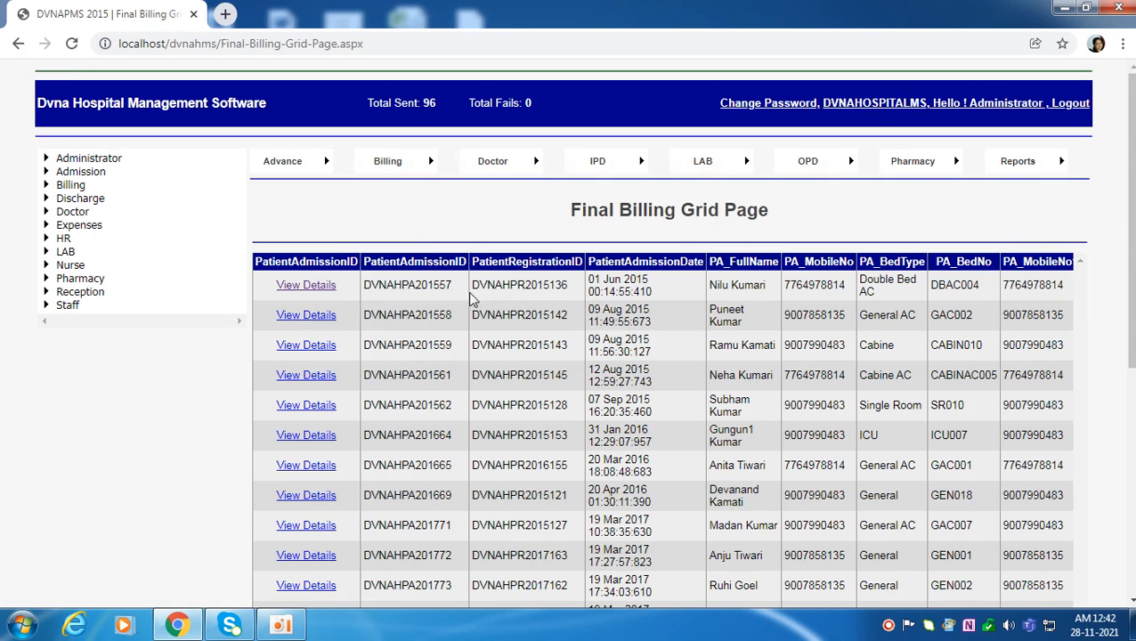
click(305, 285)
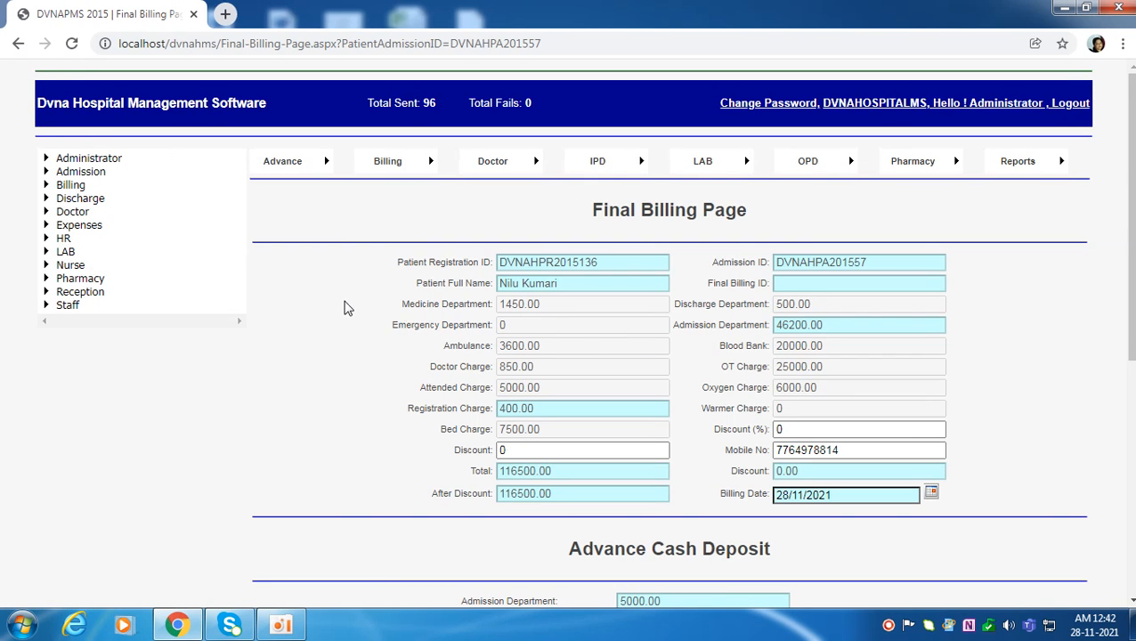
drag(394, 331, 505, 329)
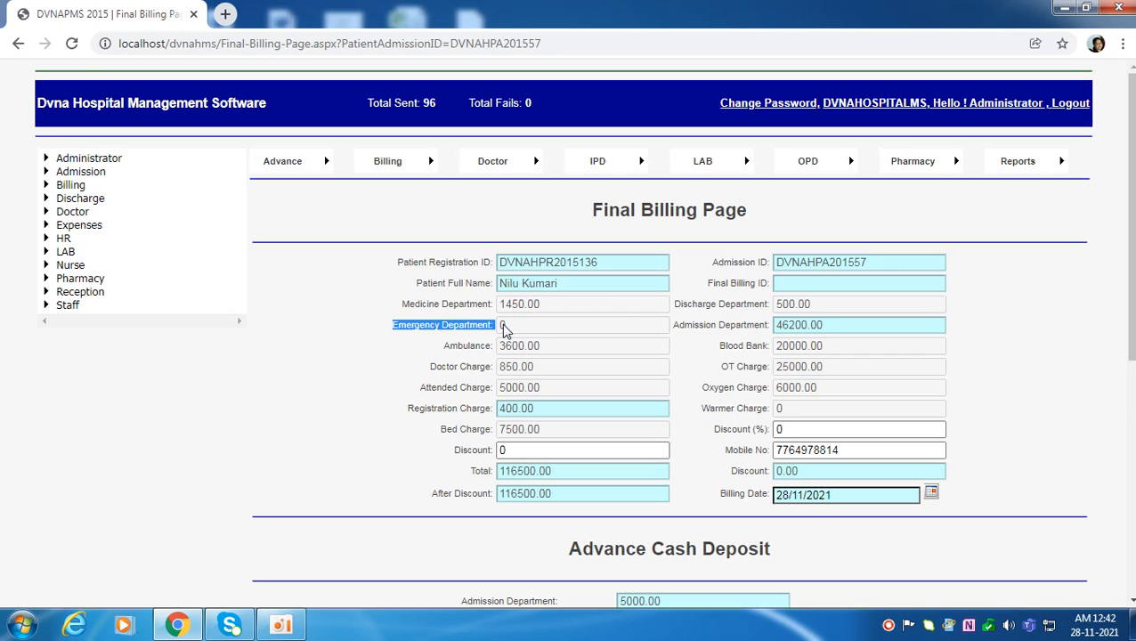
mouse_move(391, 171)
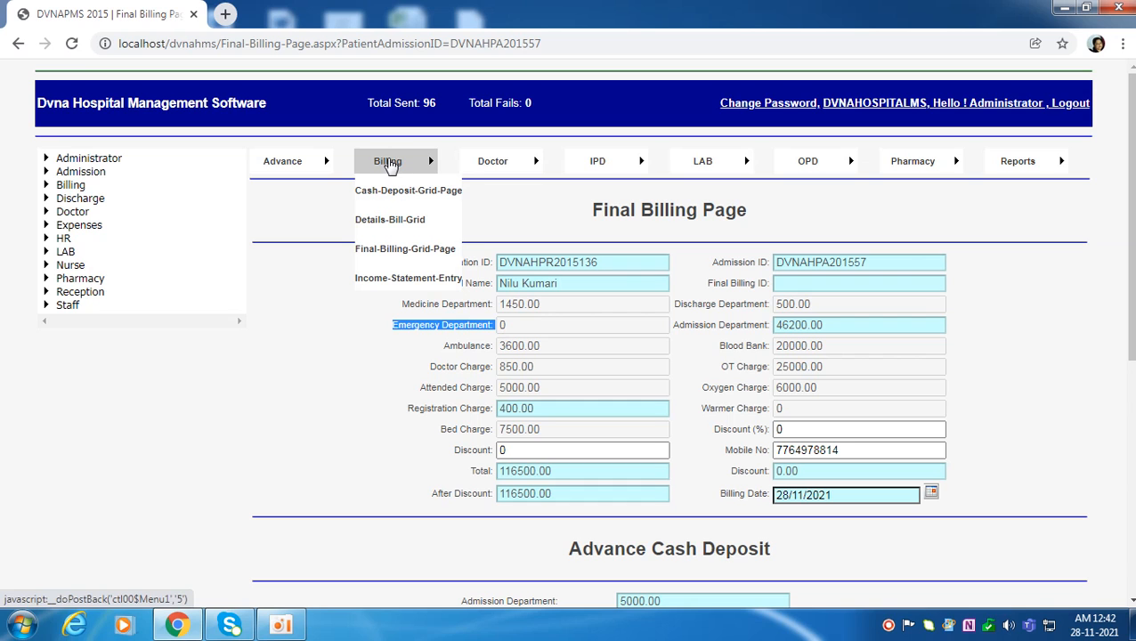
click(379, 222)
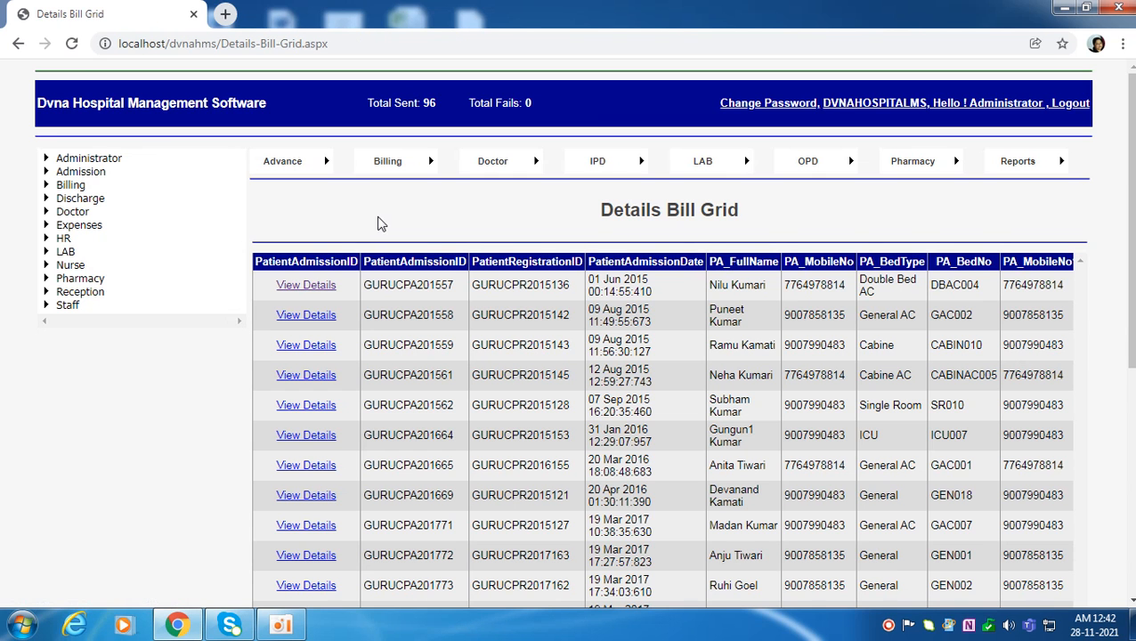
click(326, 291)
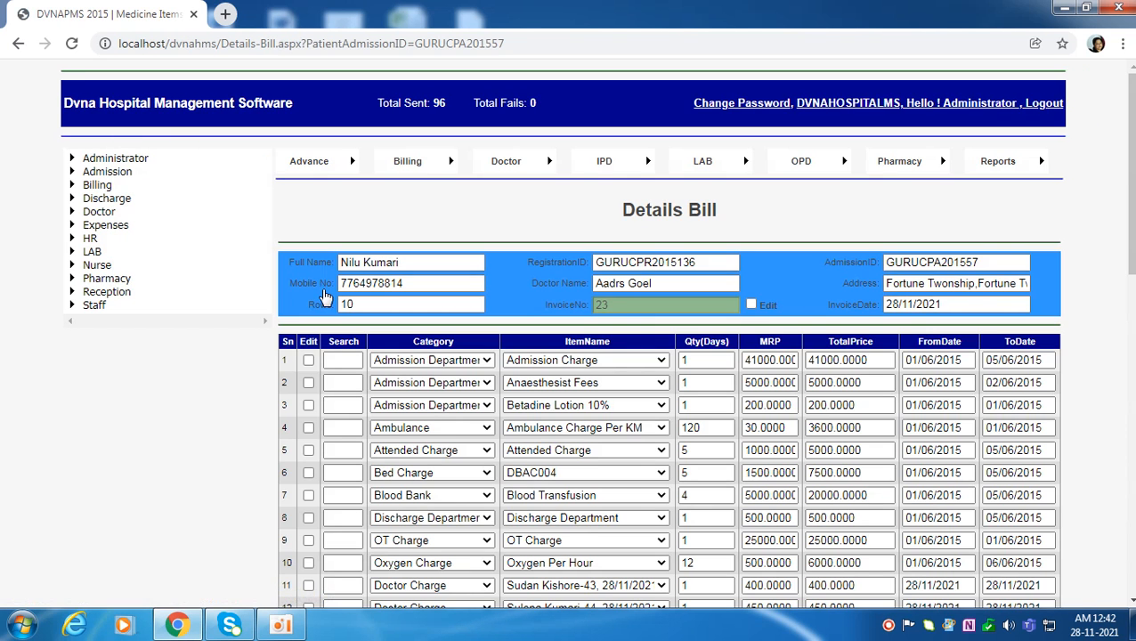
Fill bill row 13 using search "E" with category Emergency Department and item Nebulization.
scroll(354, 234, down, 5)
click(351, 218)
text(E)
key(Tab)
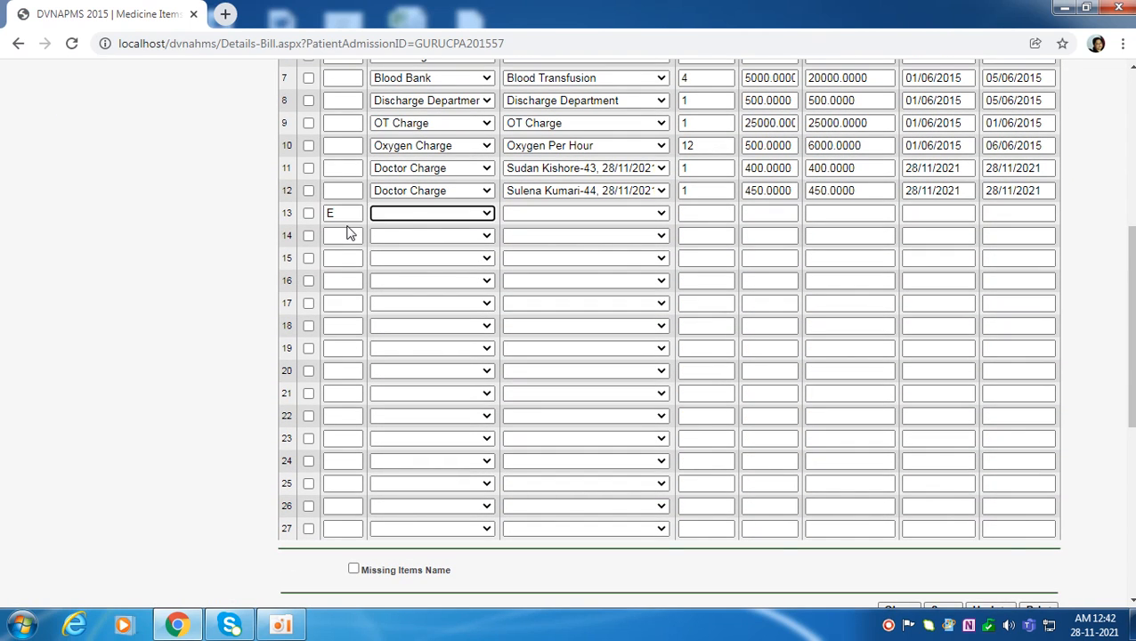
click(419, 215)
click(473, 249)
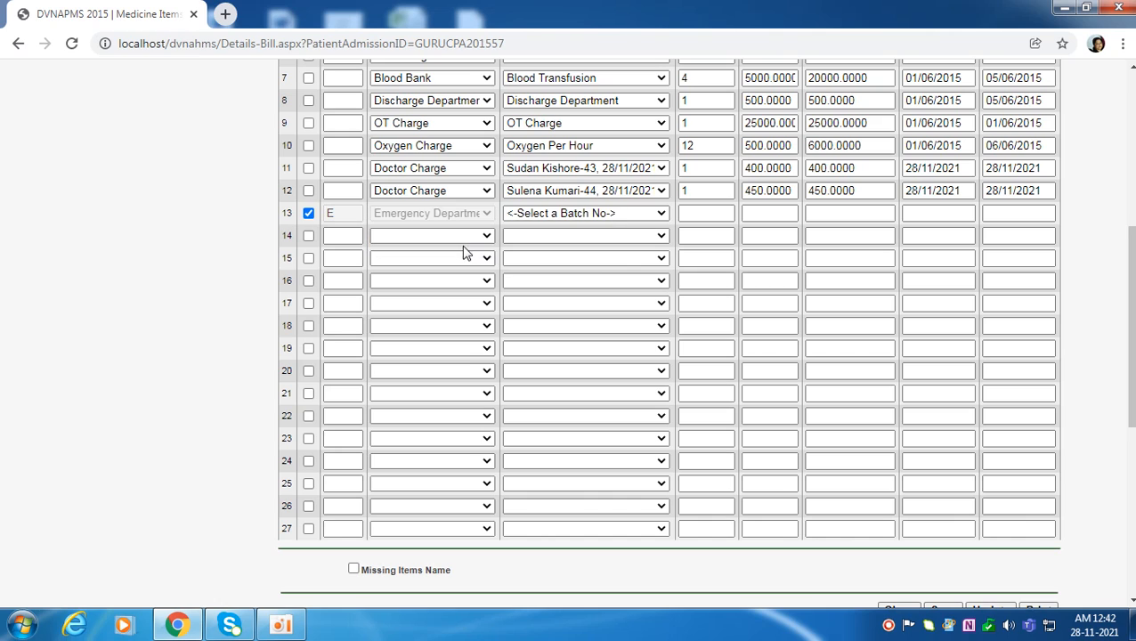
click(556, 215)
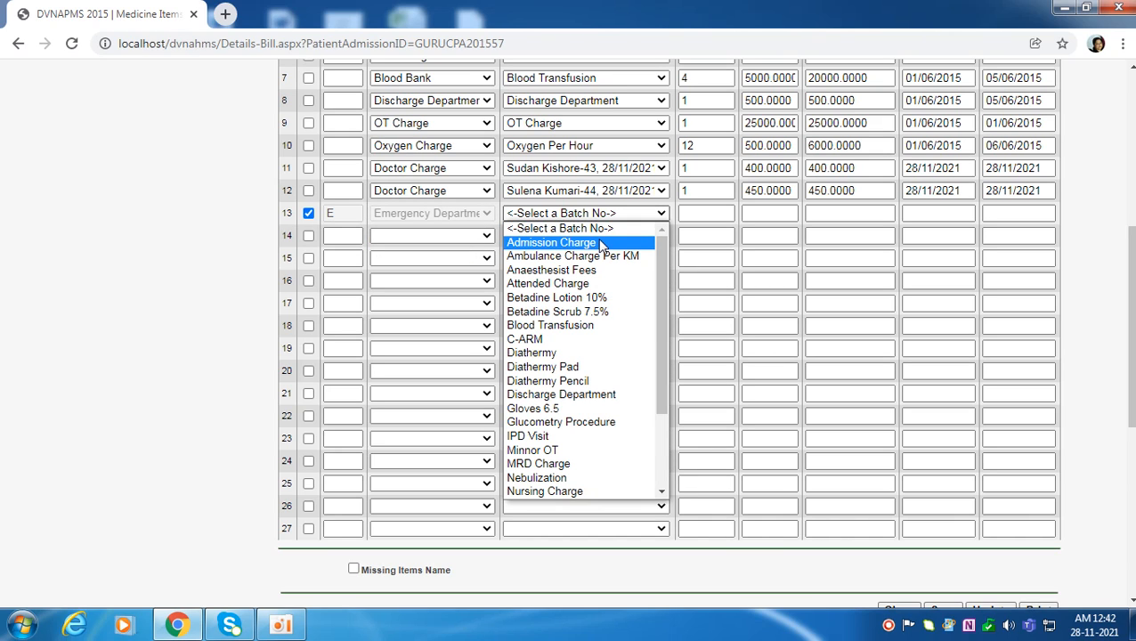
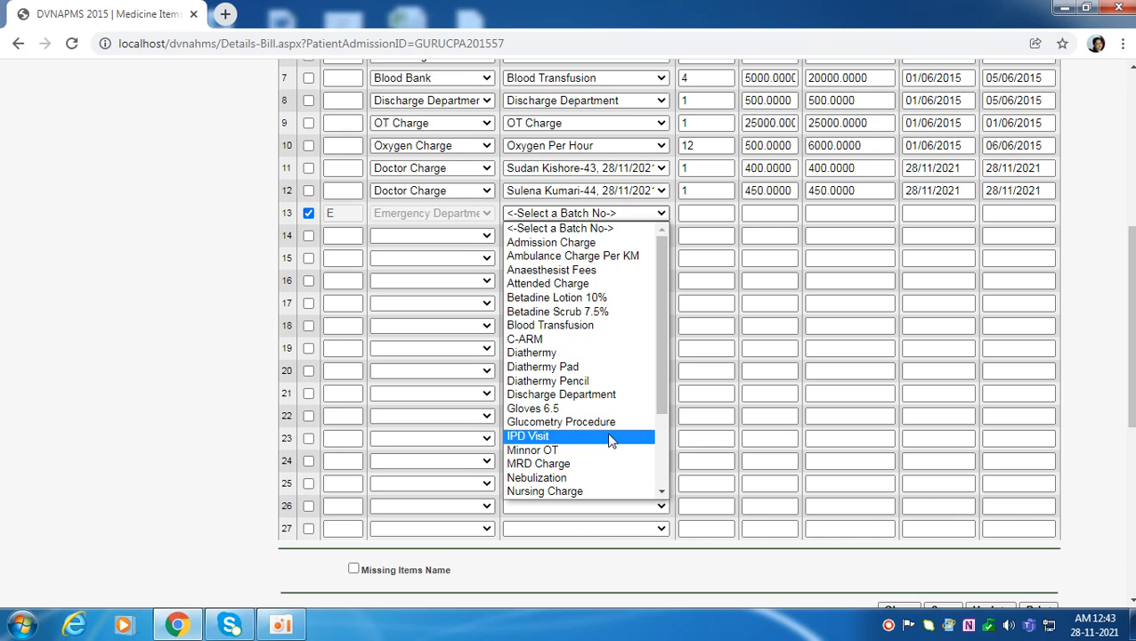
click(575, 481)
Give the Nebulization row quantity 1, MRP 2500, and 28/11/2021 as both from and to date.
click(707, 217)
text(1)
click(775, 211)
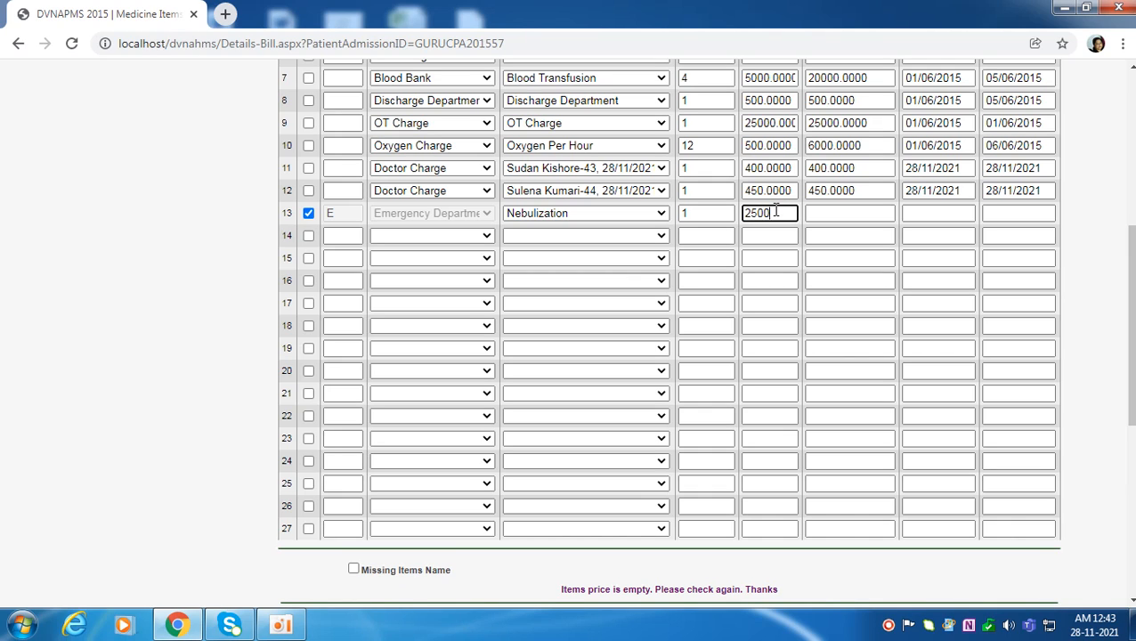
key(Tab)
click(954, 217)
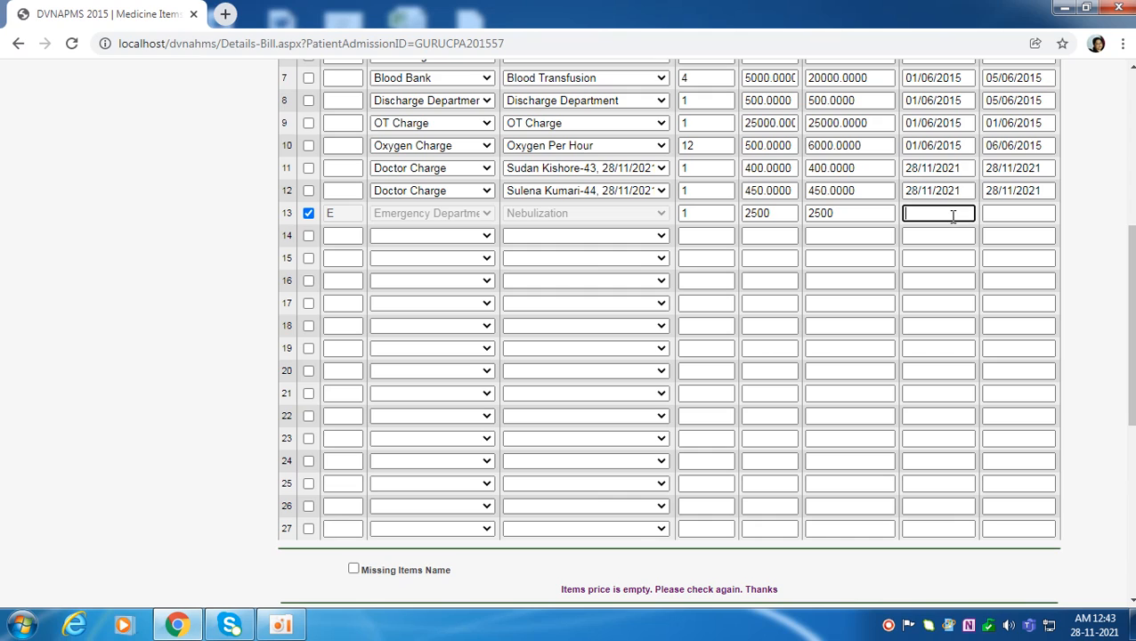
drag(907, 189, 974, 191)
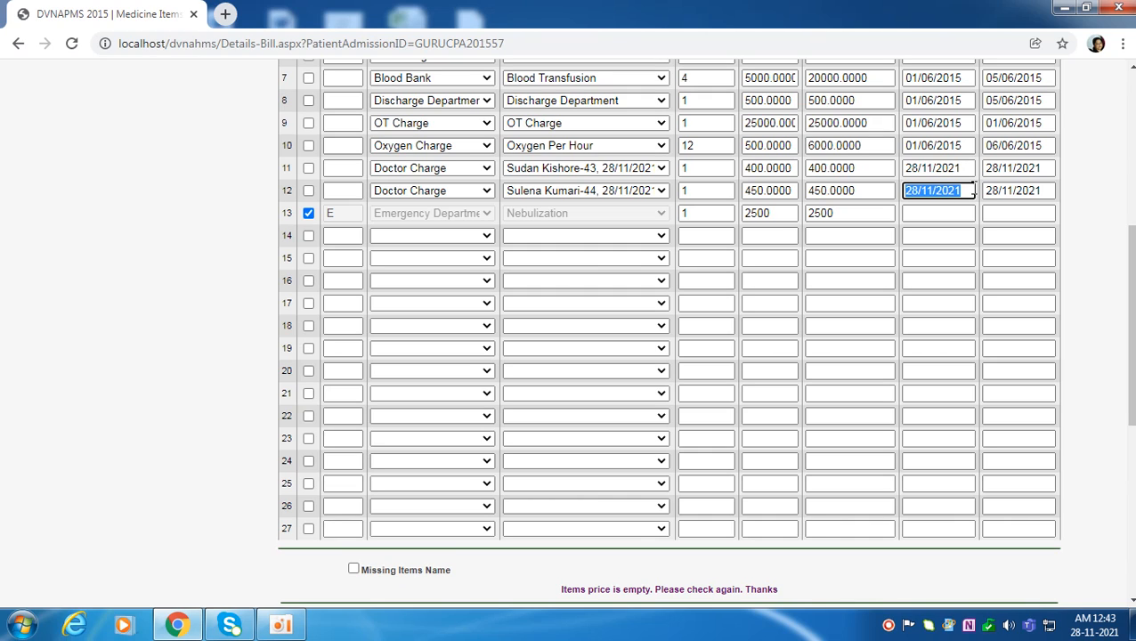
key(ctrl+c)
click(963, 215)
key(ctrl+v)
click(990, 212)
key(ctrl+v)
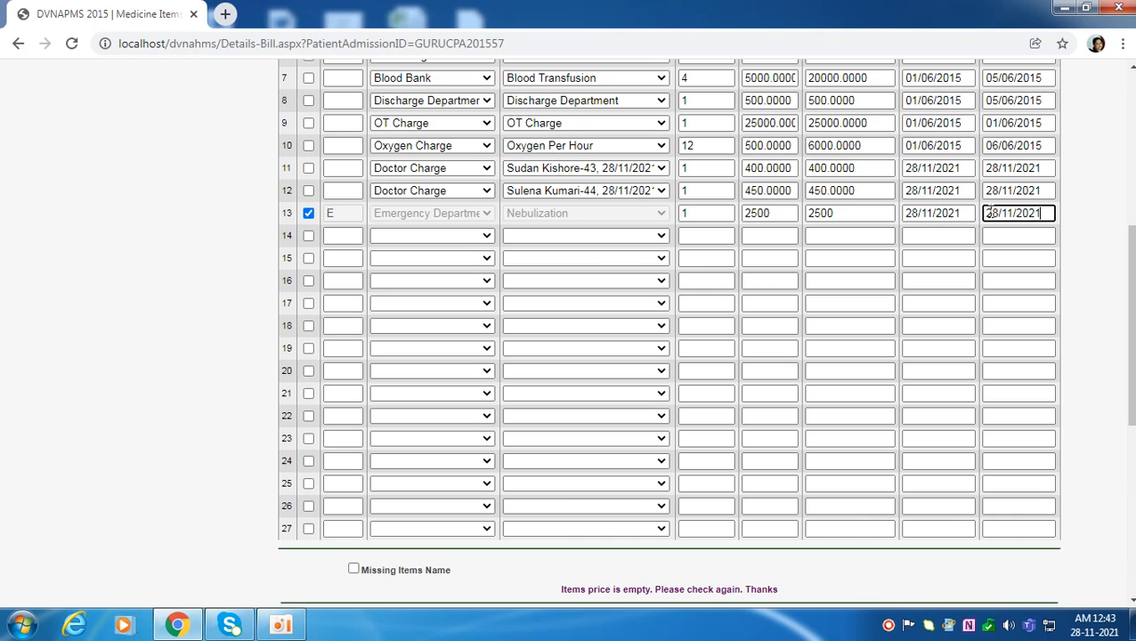
Fill bill row 14 using search "E" with category Emergency Department and item Diathermy Pencil.
click(341, 236)
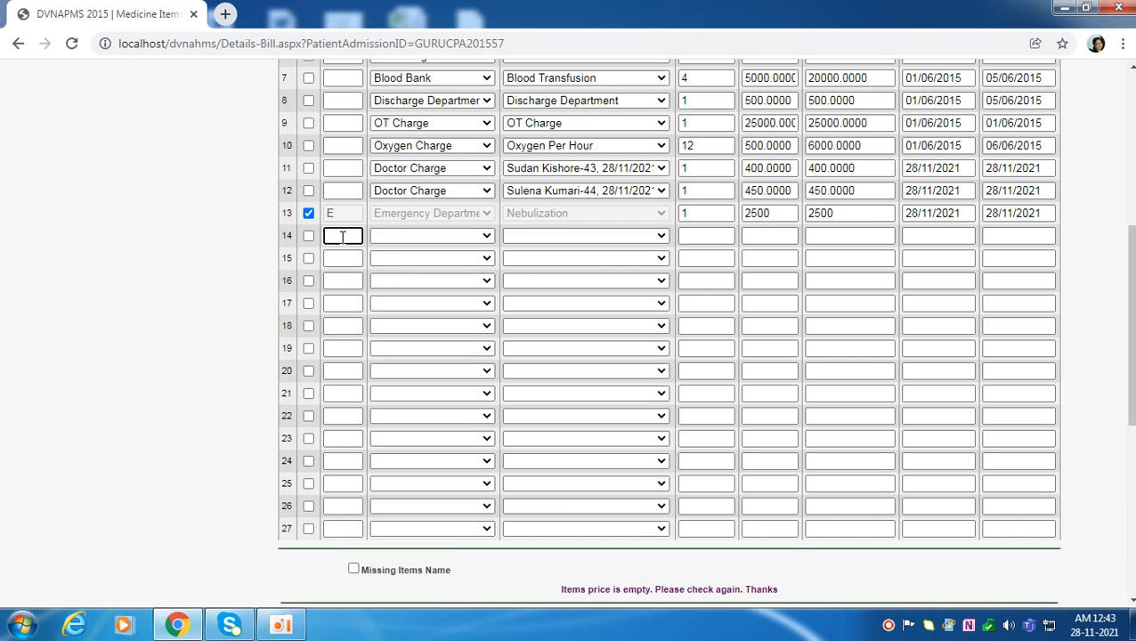
click(436, 236)
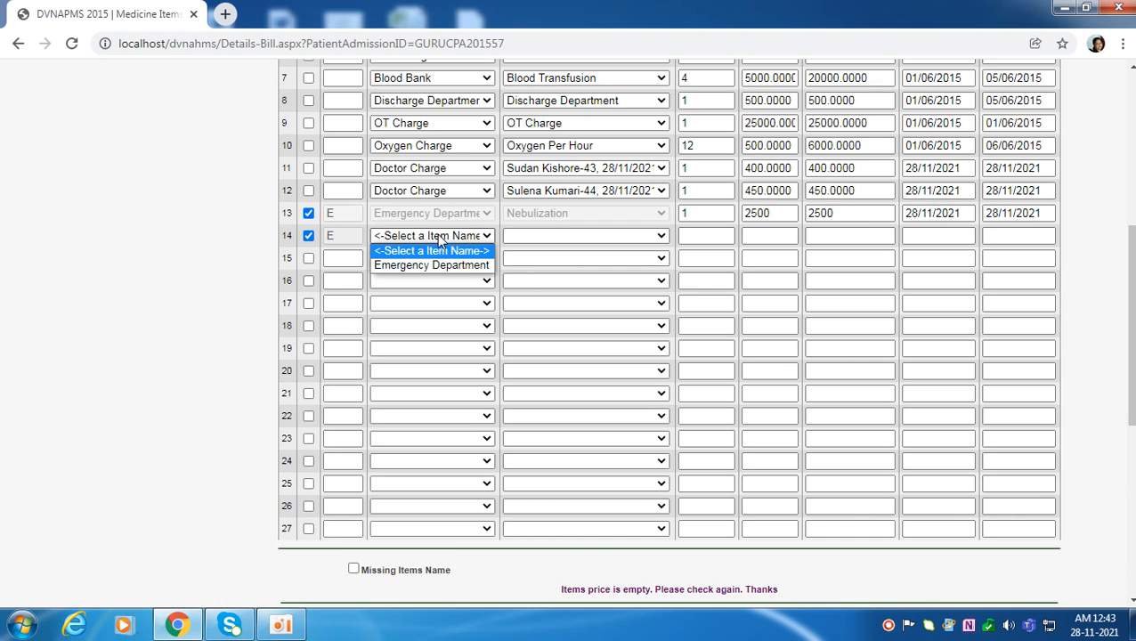
click(459, 261)
click(613, 236)
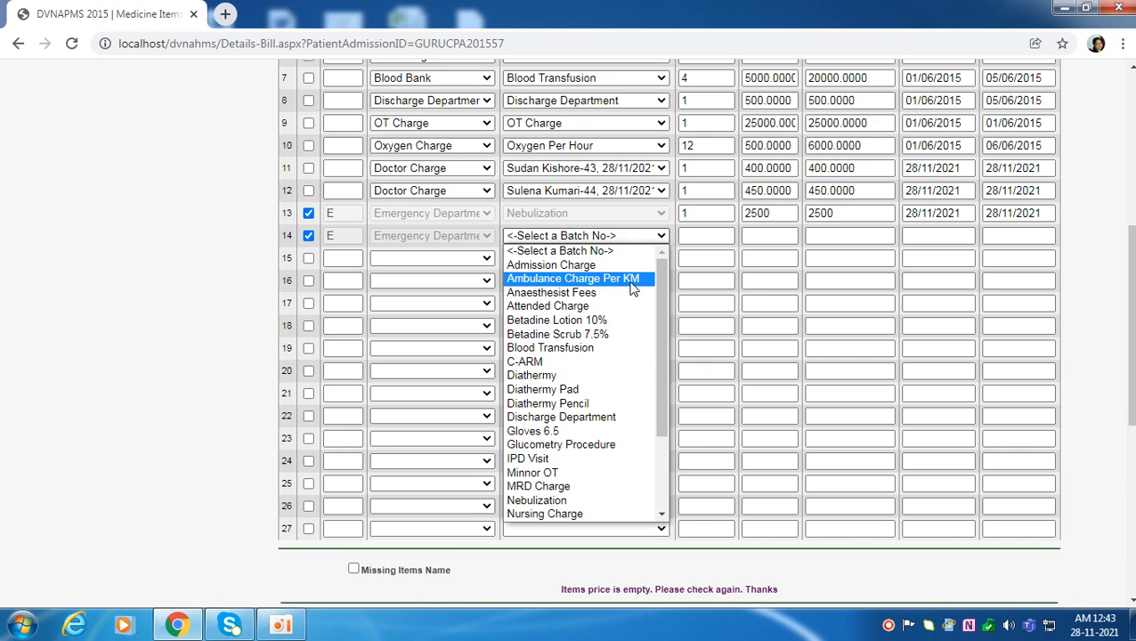
click(621, 405)
Give the Diathermy Pencil row quantity 1, MRP 2000, and 28/11/2021 as both from and to date.
click(706, 240)
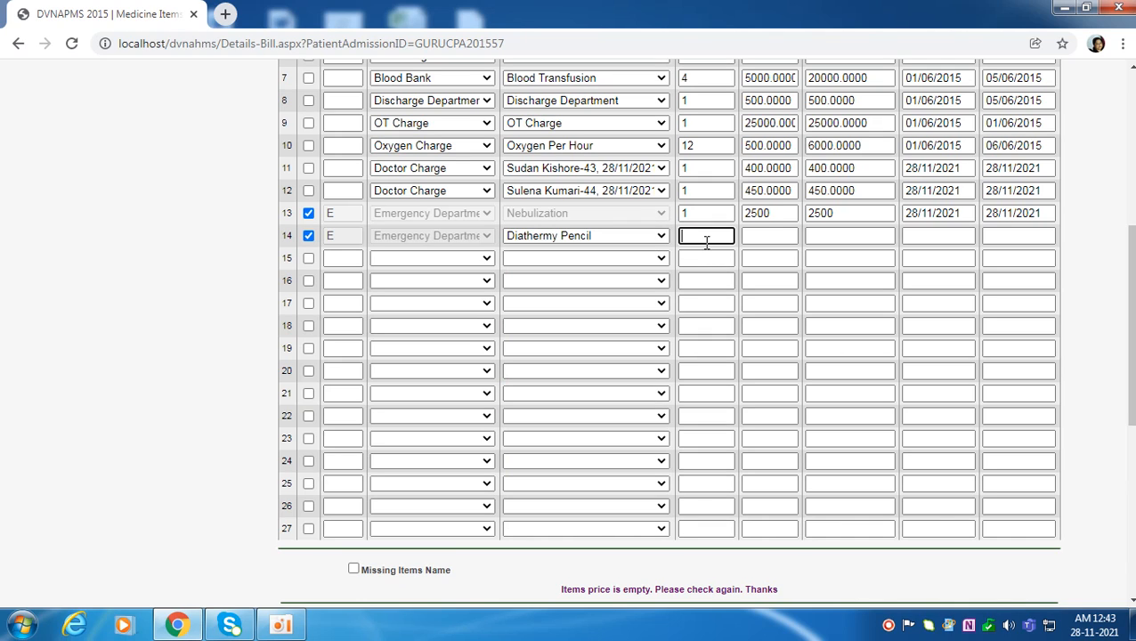
text(1)
click(778, 238)
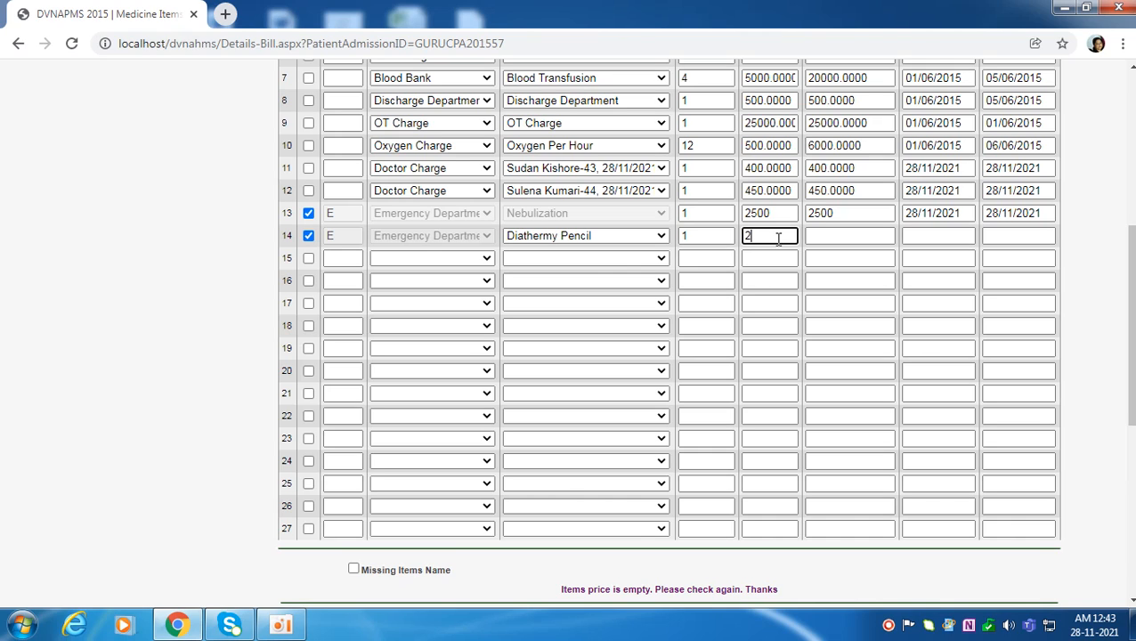
text(2000)
key(Tab)
click(939, 236)
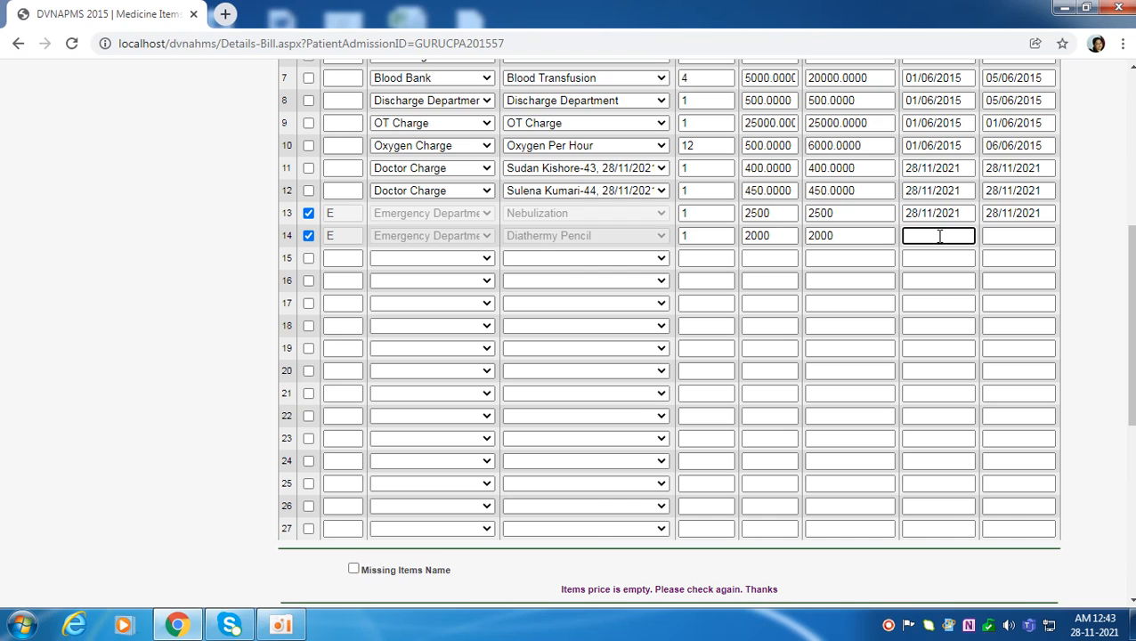
click(1049, 238)
click(1013, 234)
Save the details bill with its two emergency rows and generate its printable report for review.
scroll(801, 302, down, 2)
click(945, 541)
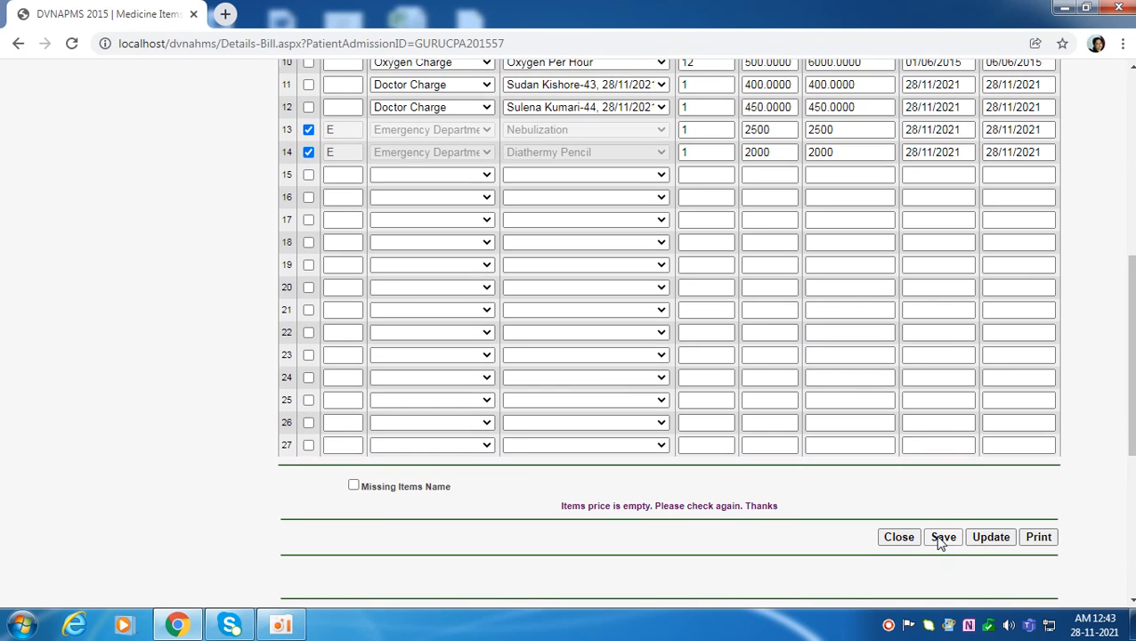
click(1037, 537)
scroll(872, 322, down, 5)
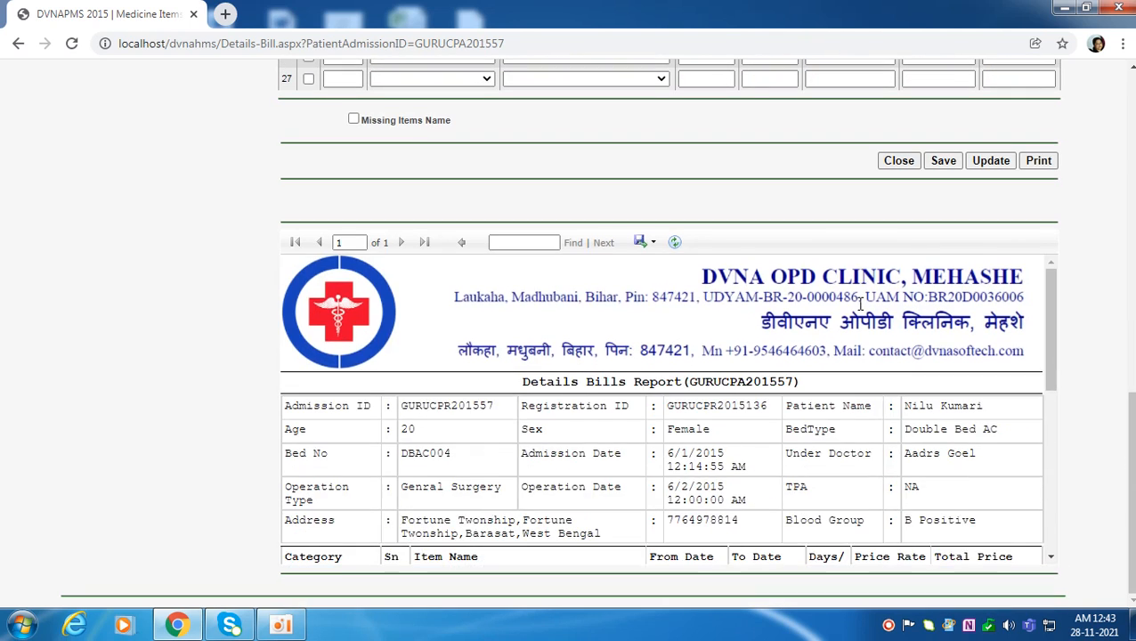
scroll(862, 306, down, 1)
scroll(850, 302, up, 10)
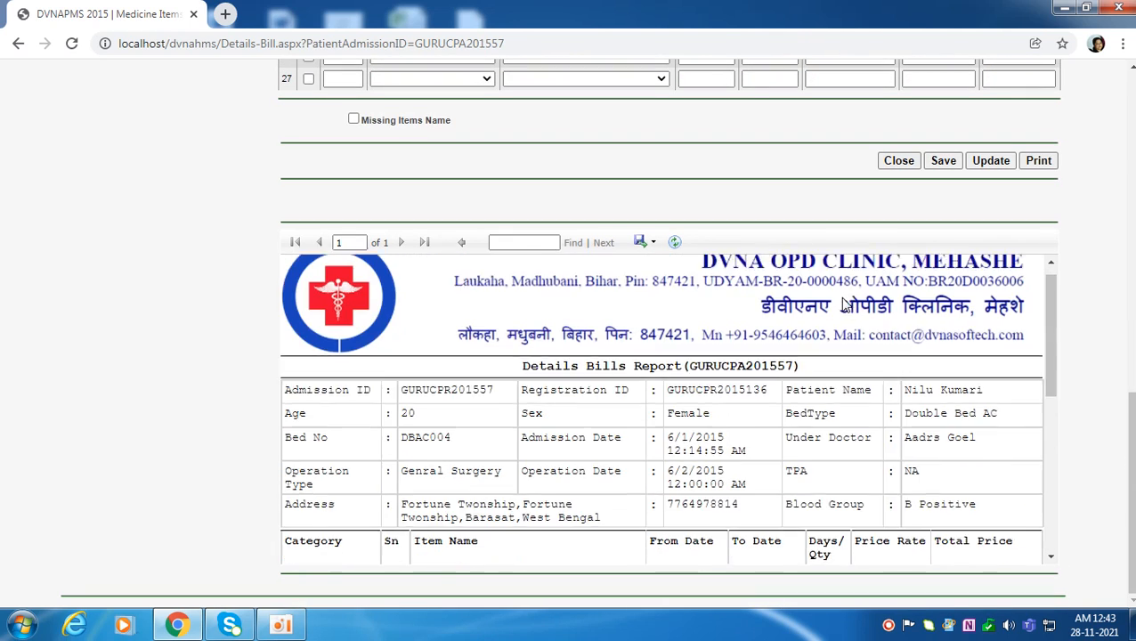
Close the details bill, reopen the patient's final billing record, and check the Emergency Department and Warmer Charge amounts.
click(905, 497)
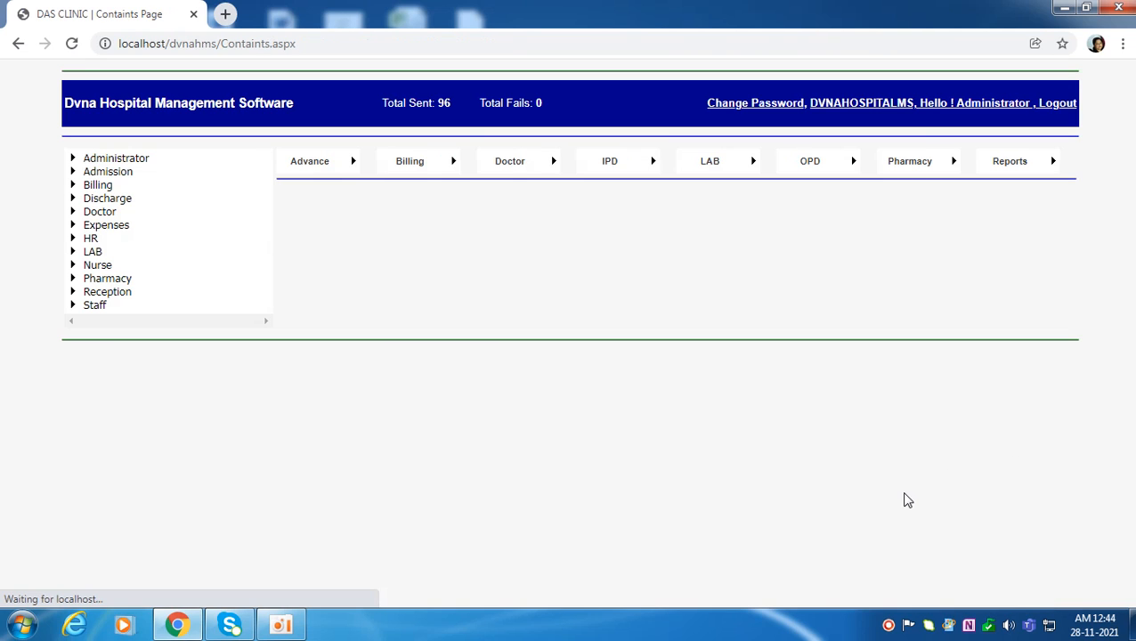
mouse_move(432, 165)
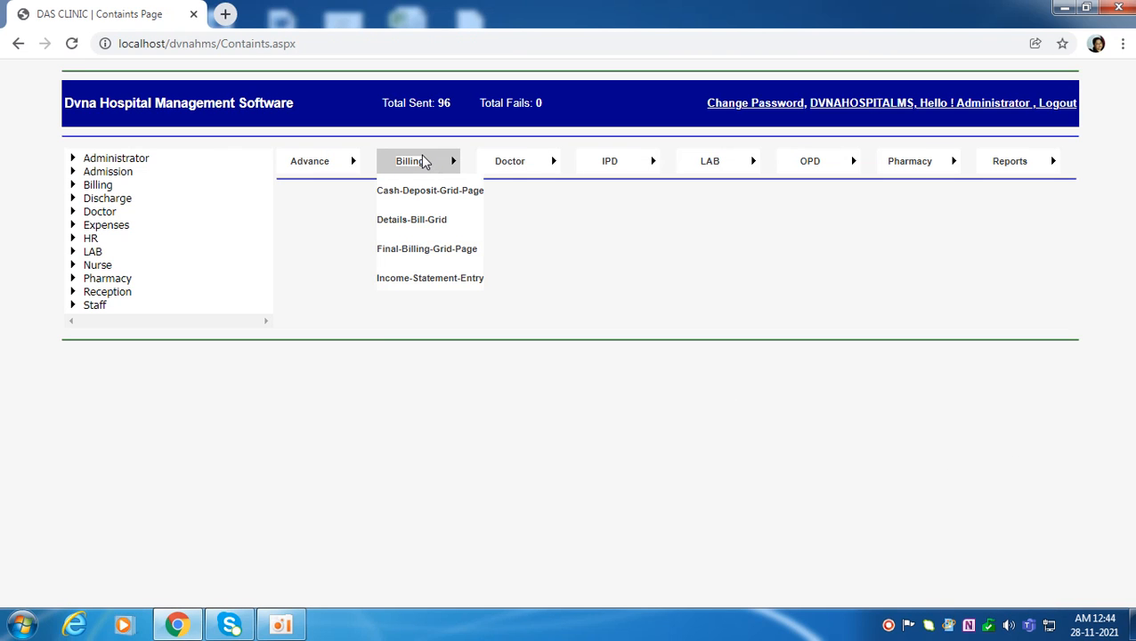
click(432, 250)
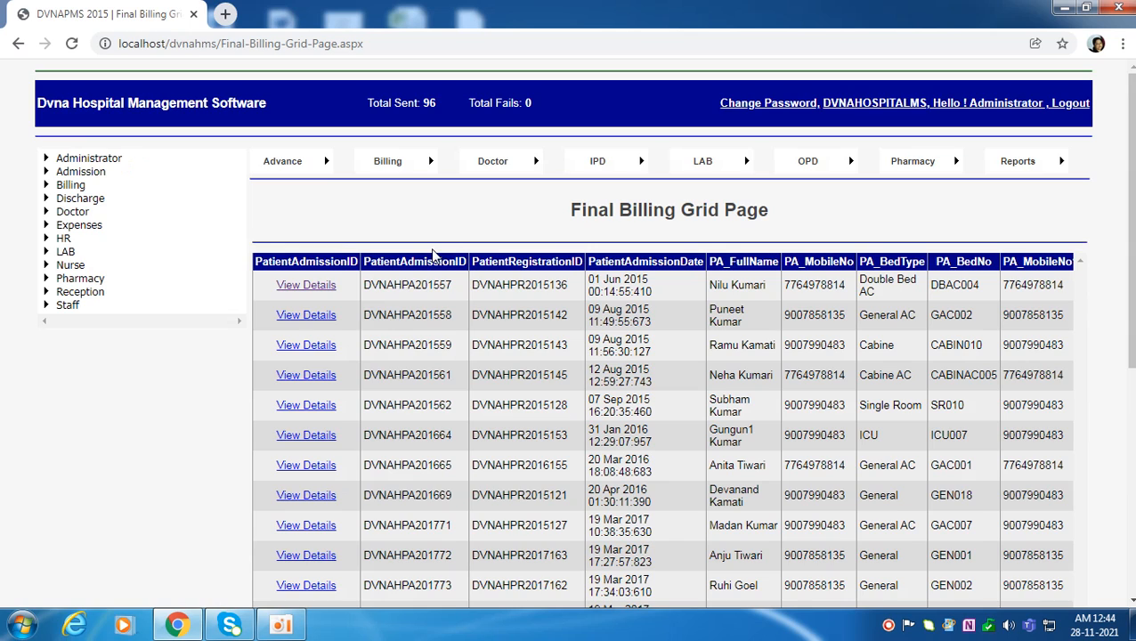
click(314, 285)
scroll(311, 284, down, 2)
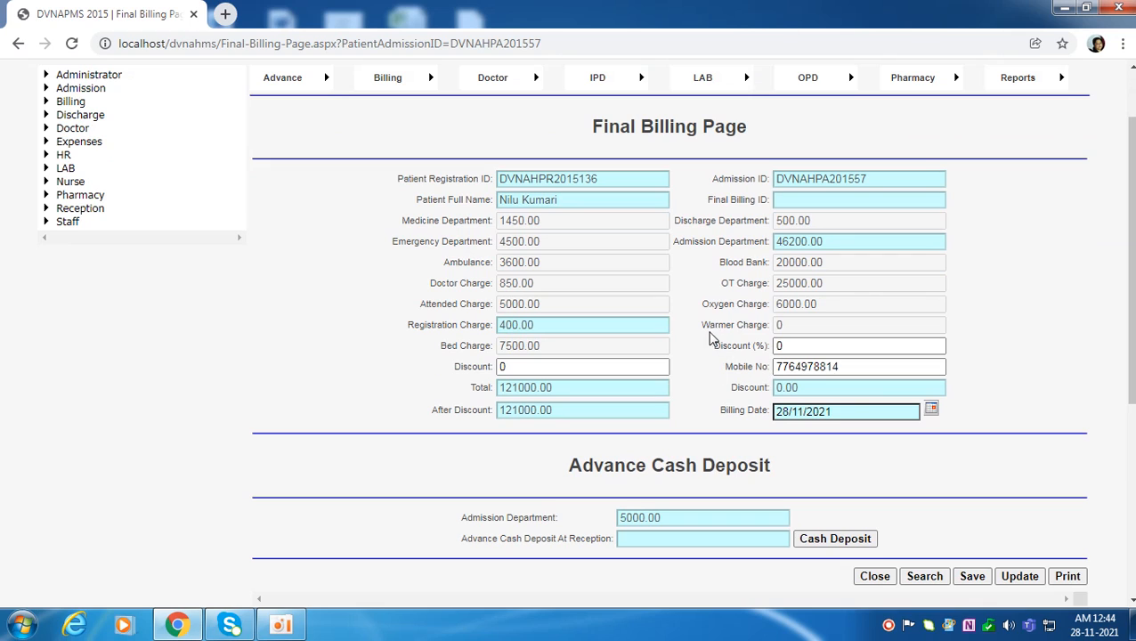
drag(704, 330, 776, 331)
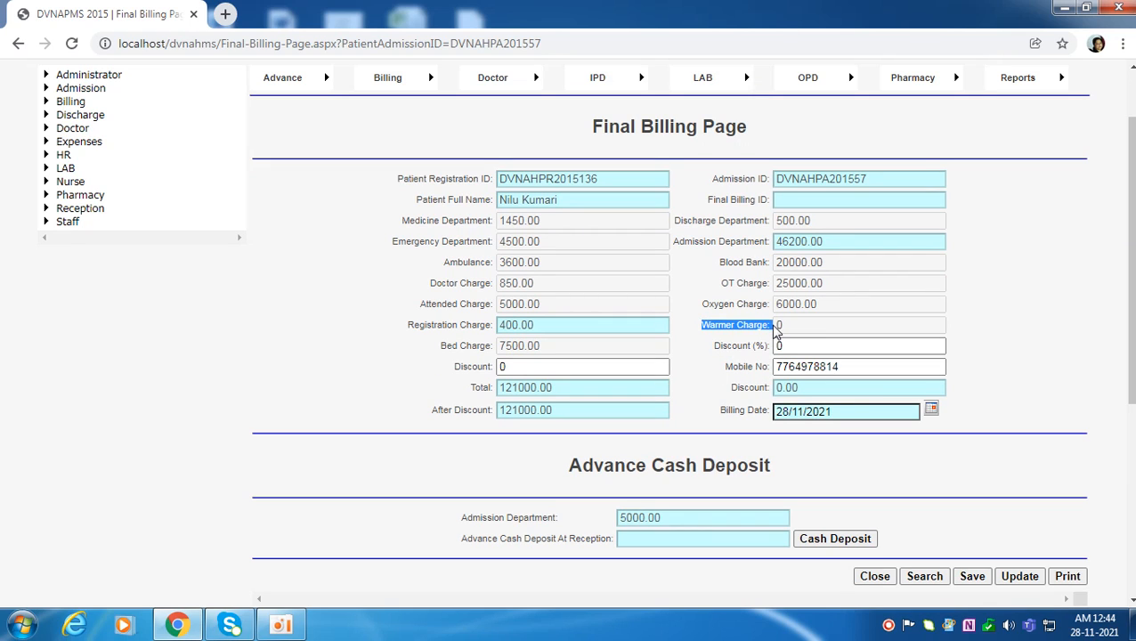
click(1012, 343)
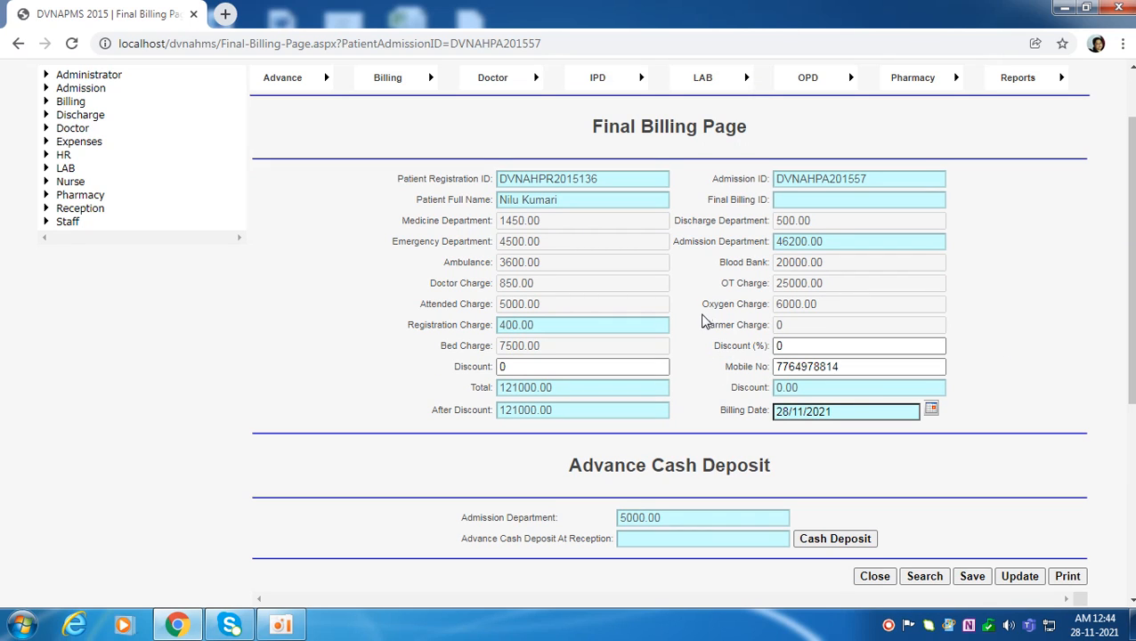
drag(703, 327, 778, 328)
scroll(721, 334, up, 1)
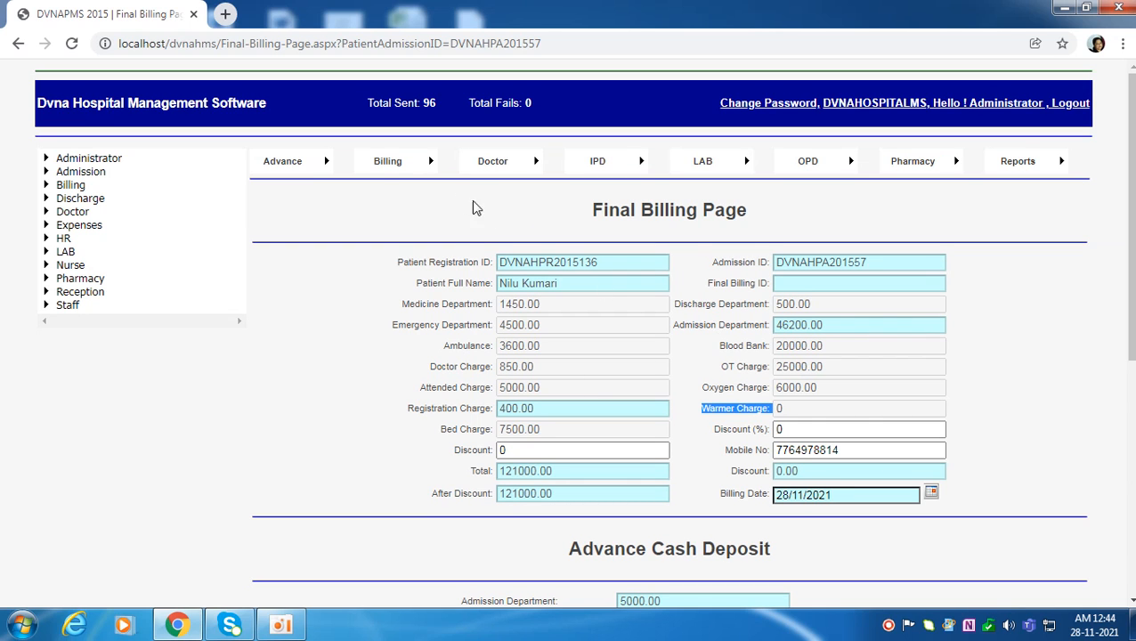
mouse_move(383, 166)
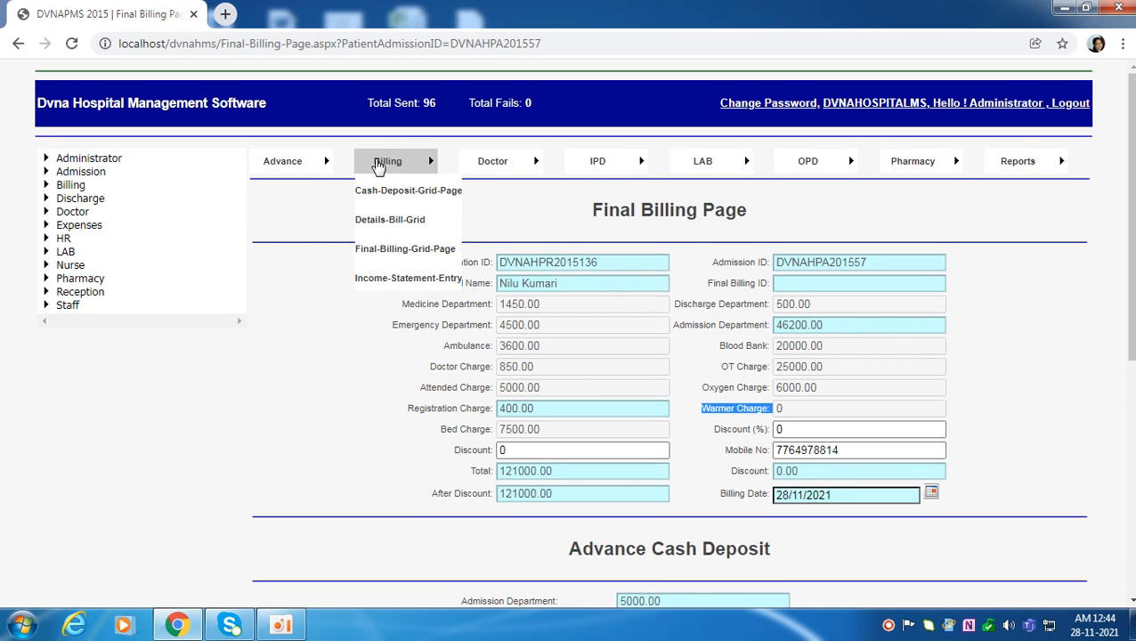
click(413, 221)
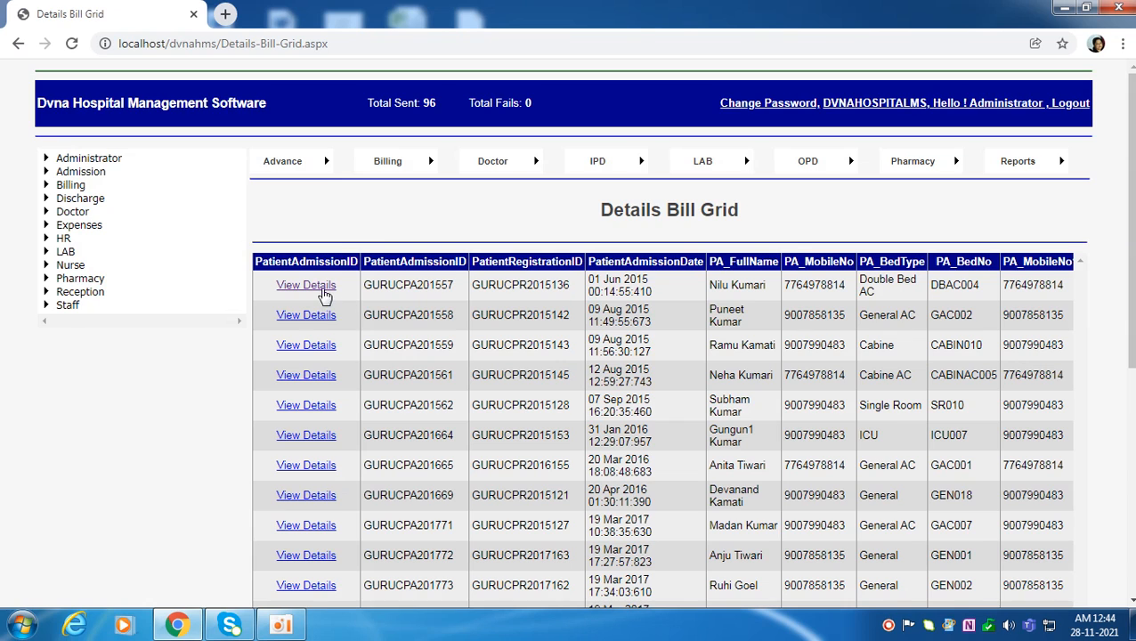
click(324, 292)
Fill bill row 15 using search "w" with category Warmer Charge and item Warmer Charge.
scroll(417, 311, down, 6)
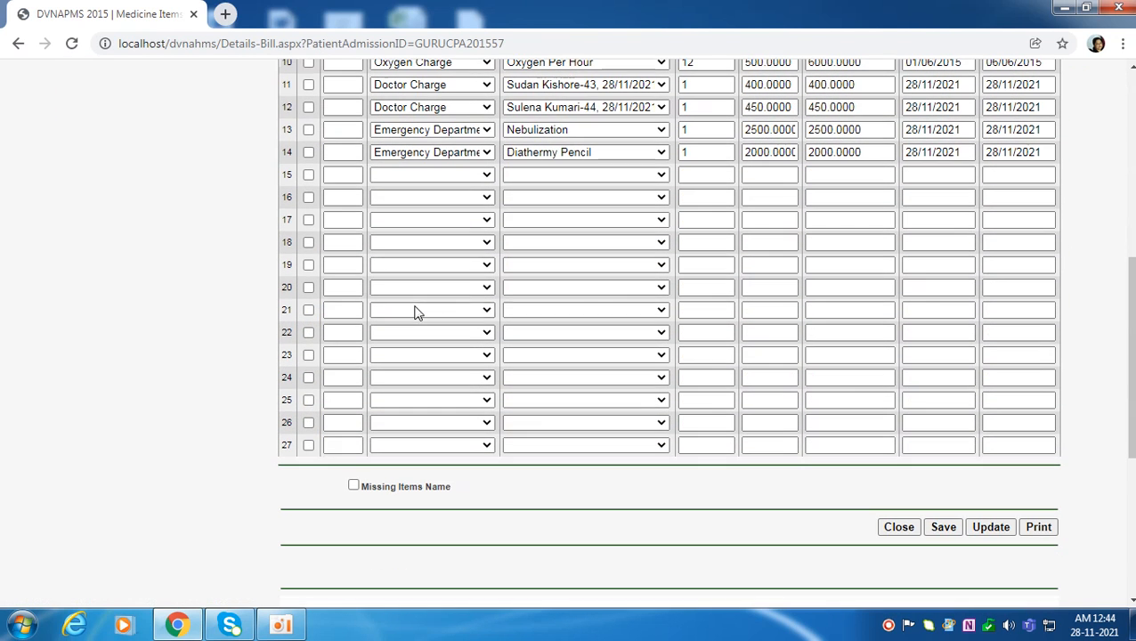
click(341, 177)
text(w)
key(Tab)
click(397, 176)
click(427, 202)
click(553, 176)
click(563, 205)
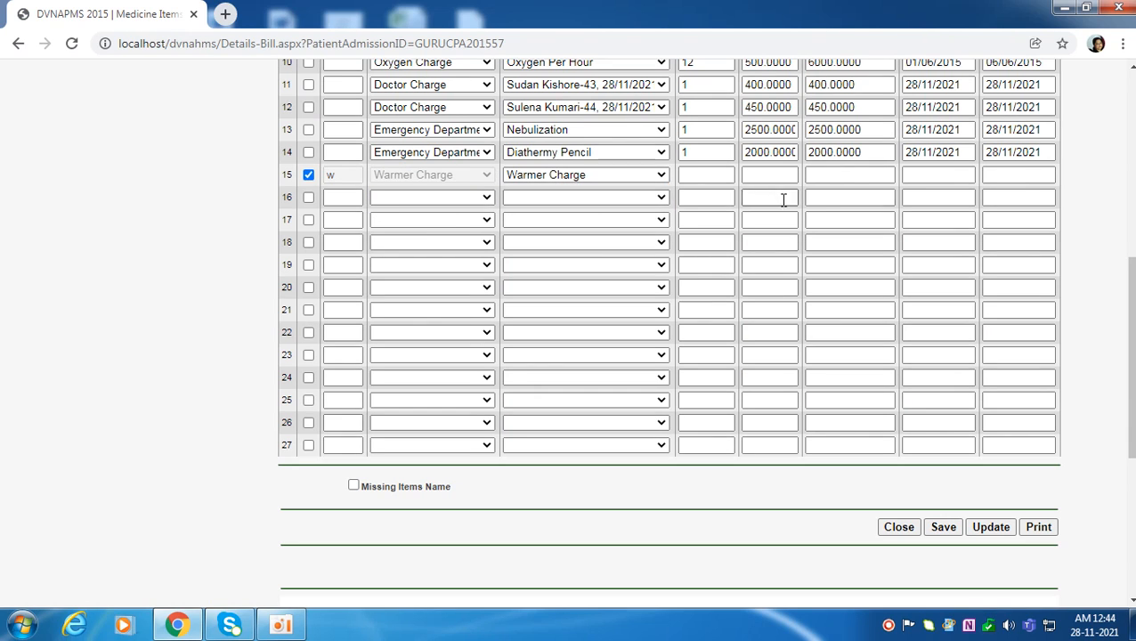
Set the quantity of the Warmer Charge row to 5 and its unit price to 1000.
click(709, 177)
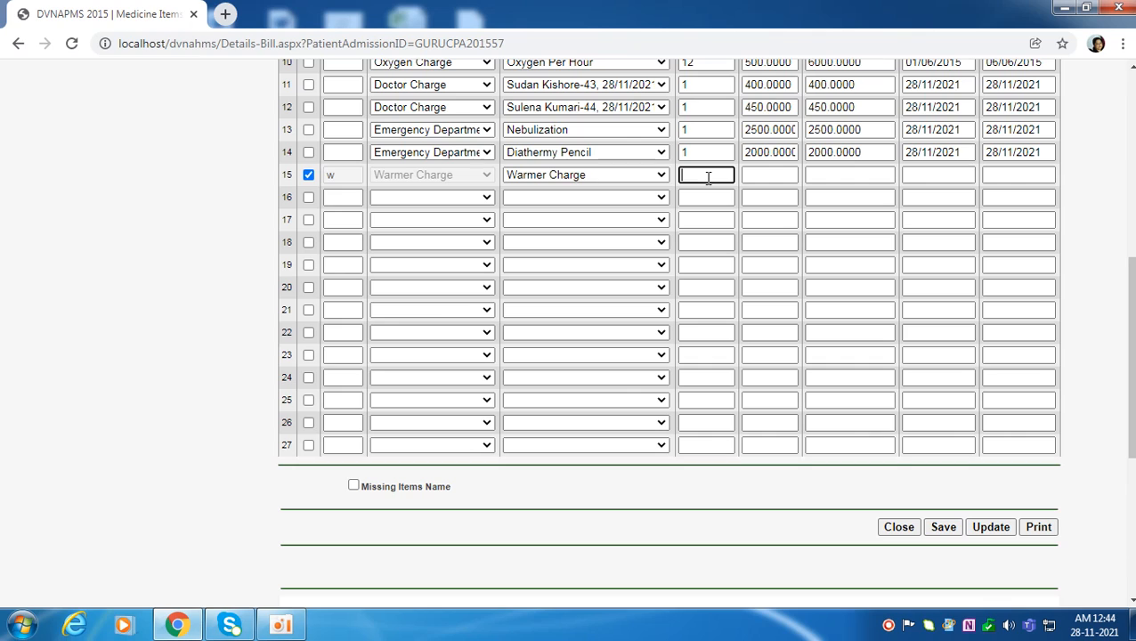
click(782, 176)
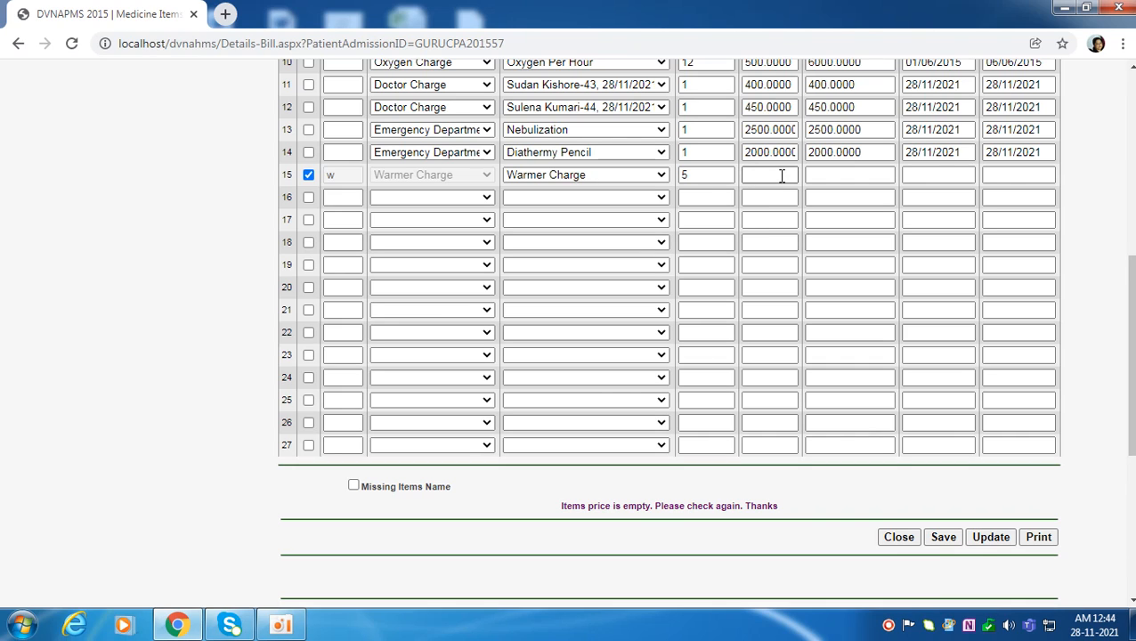
click(782, 175)
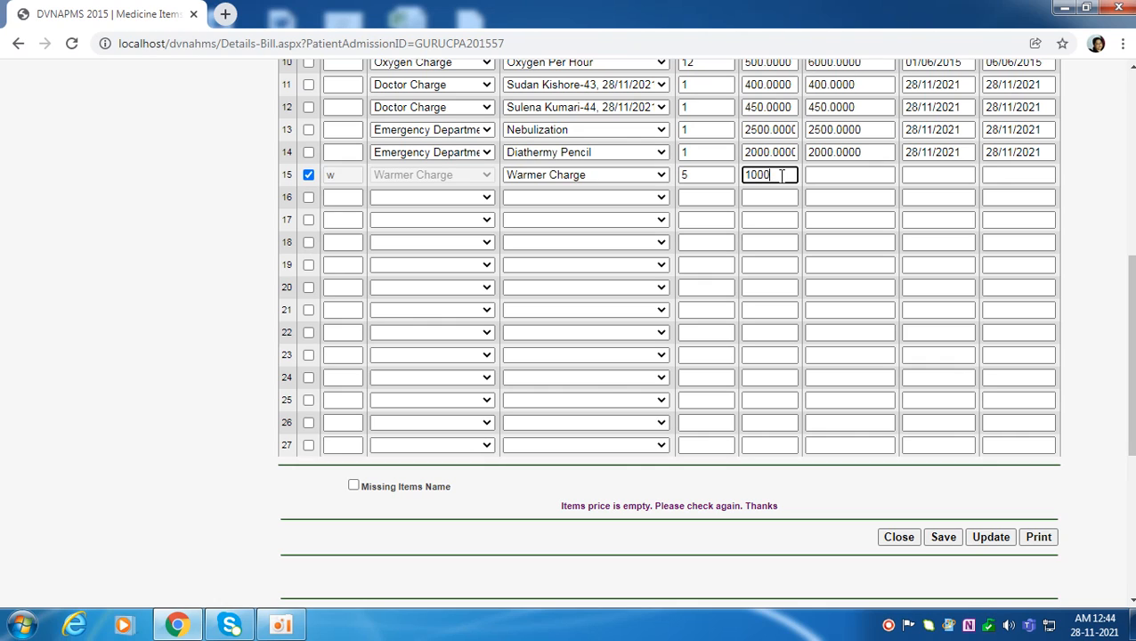
text(1000)
key(Tab)
Date the Warmer Charge row from 22/11/2021 to 28/11/2021 and save the details bill.
click(945, 175)
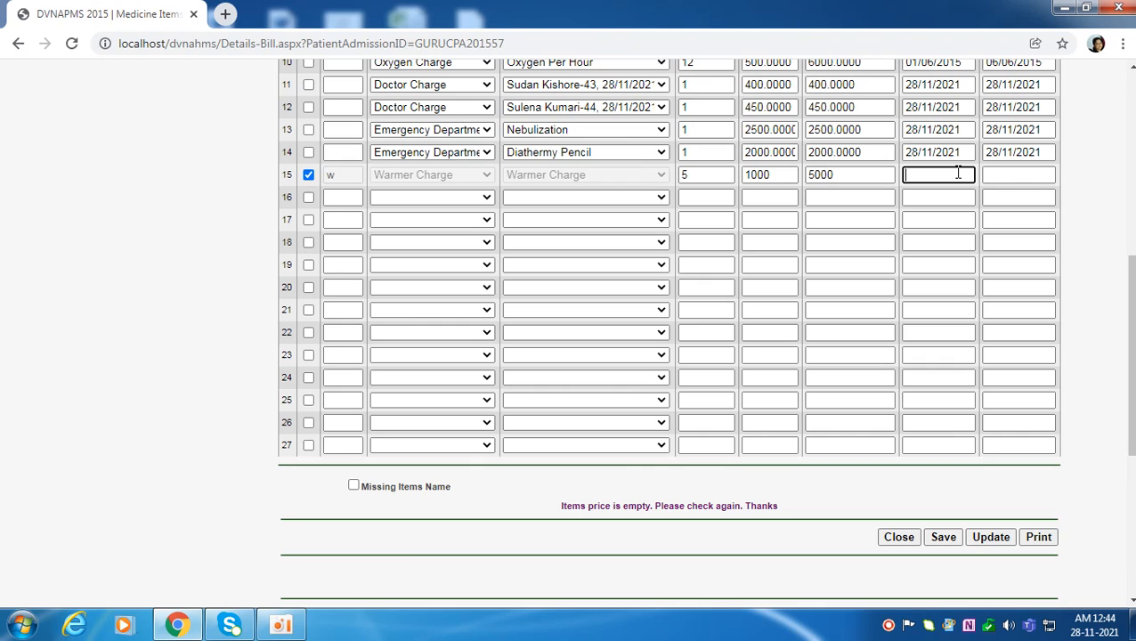
text(28/11/2021)
click(1038, 173)
text(28/11/2021)
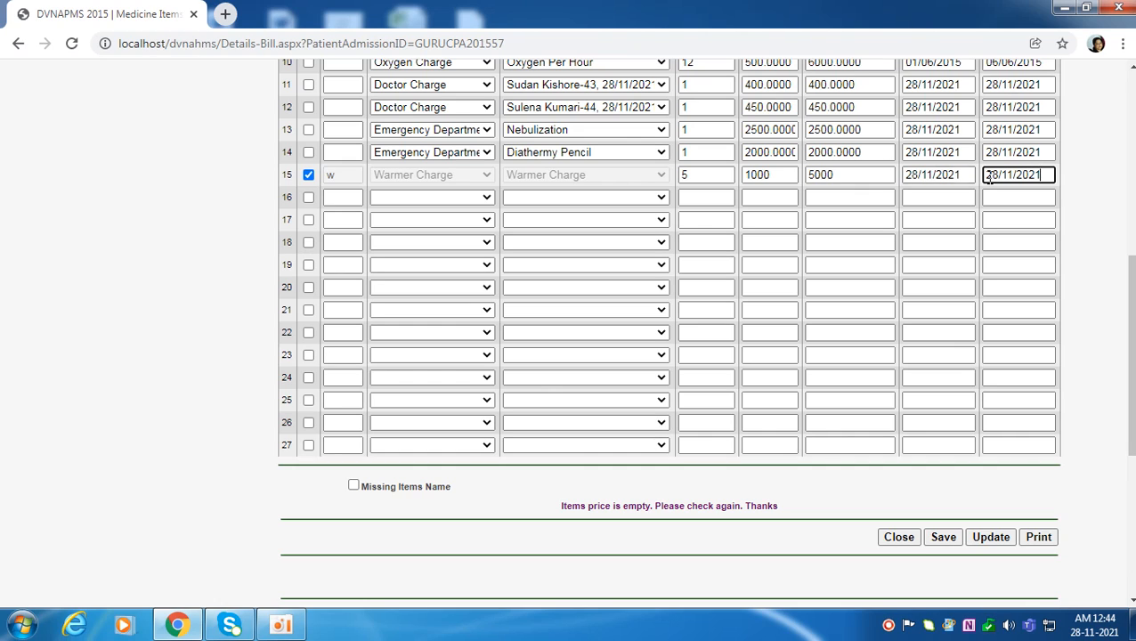
click(933, 175)
key(BackSpace)
text(2)
click(1063, 206)
click(943, 538)
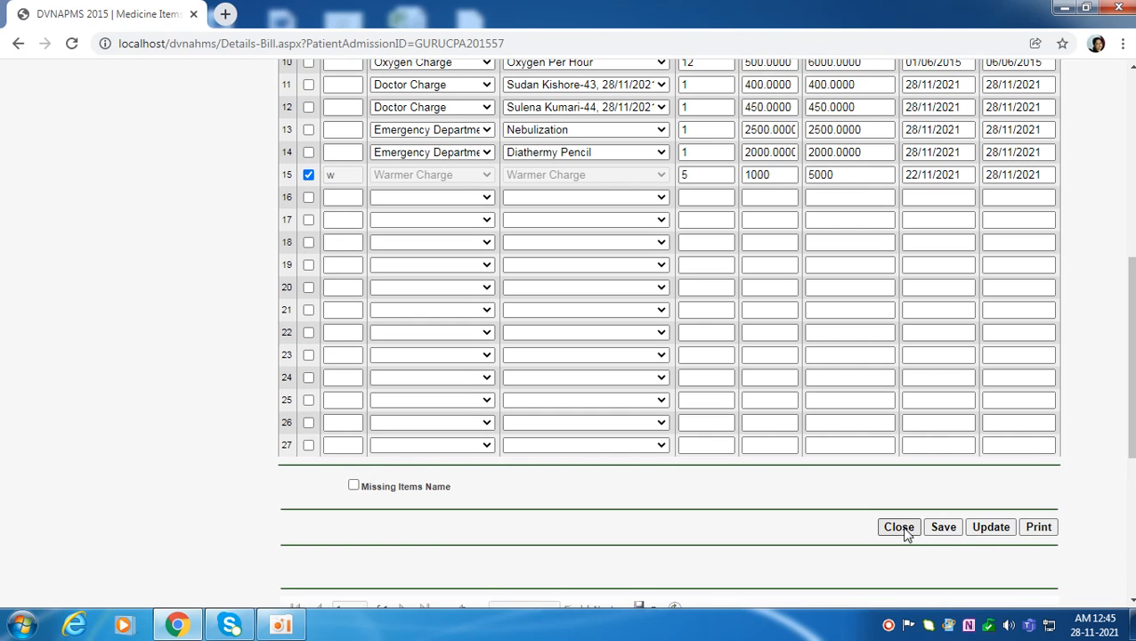
Close the details bill and open the same patient's record from the final billing grid.
click(898, 537)
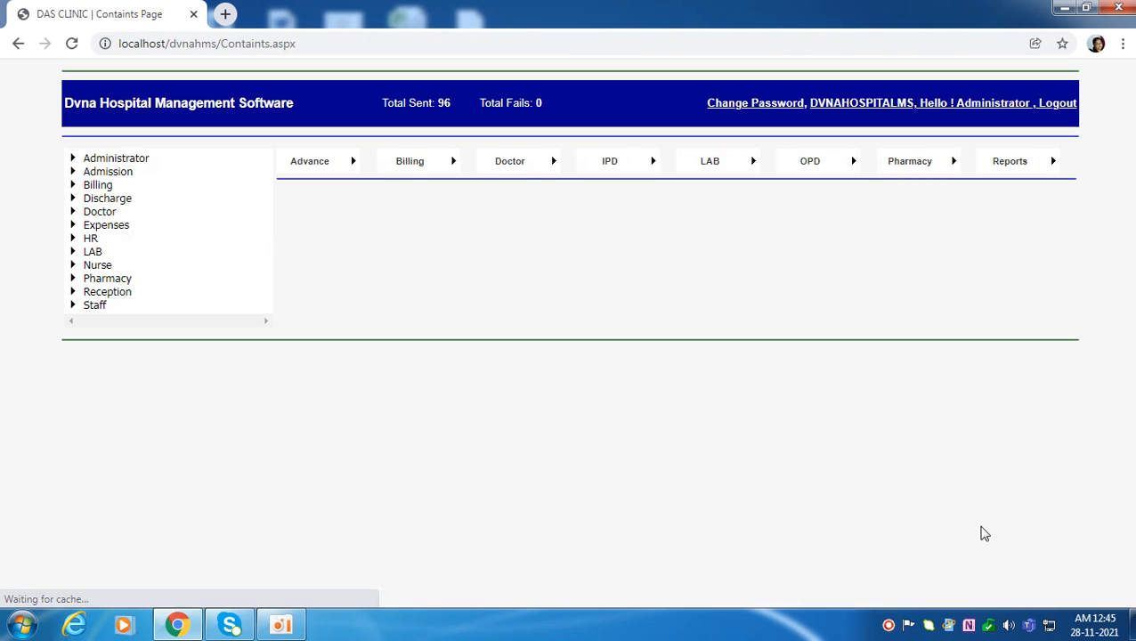
mouse_move(413, 162)
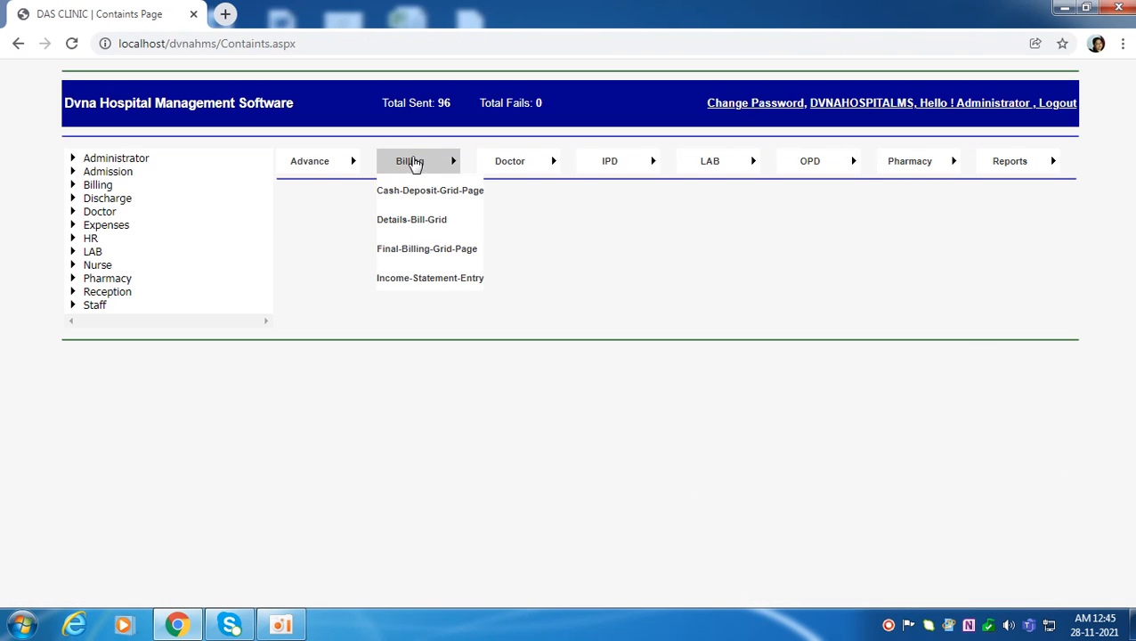
click(427, 252)
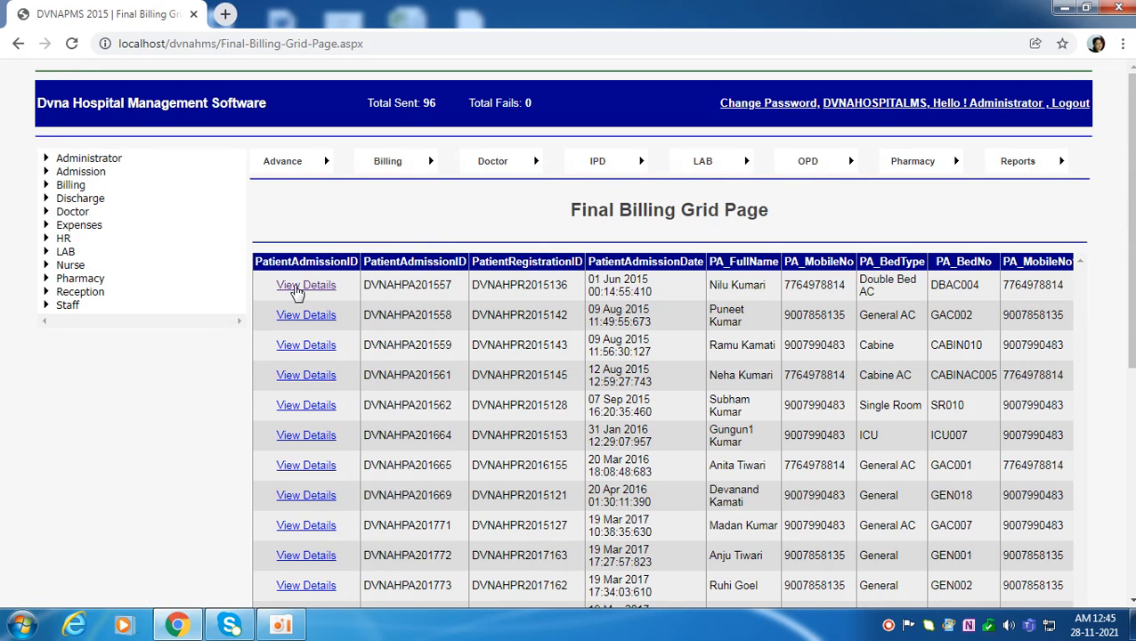
click(297, 287)
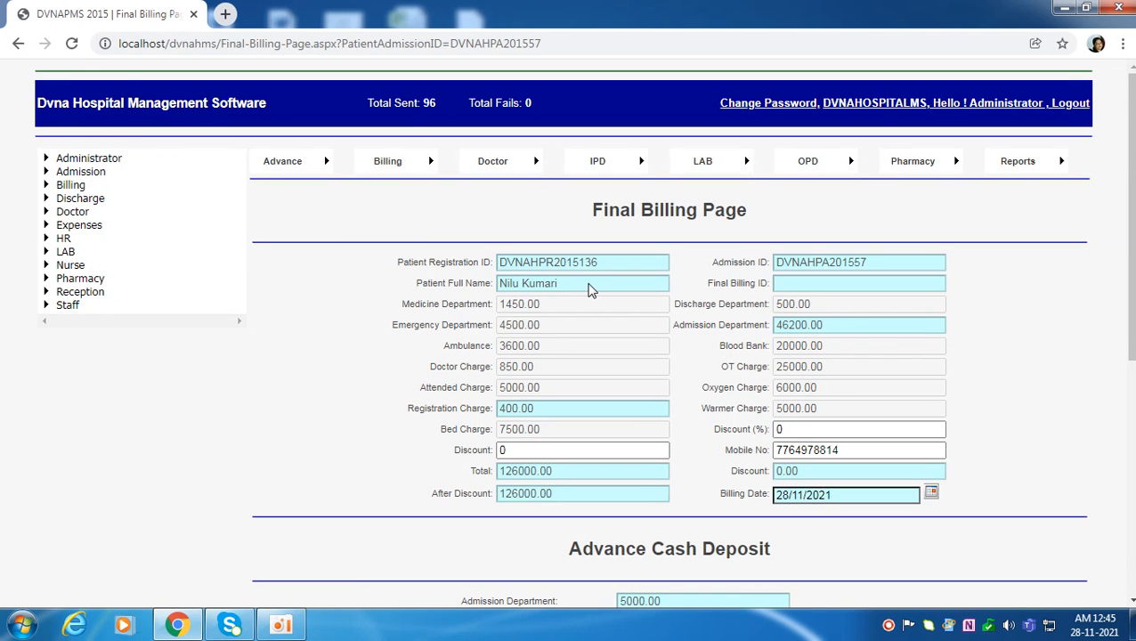
Examine the department and charge amounts on the final billing record, from Medicine Department through Warmer Charge.
drag(404, 304, 493, 304)
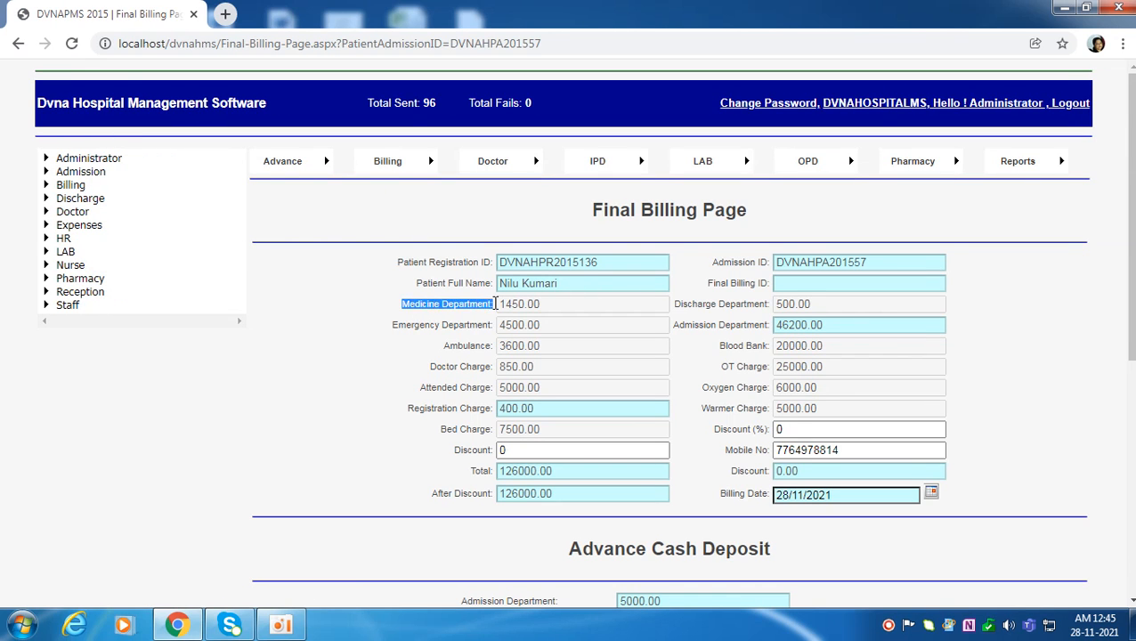
drag(394, 324, 491, 346)
drag(432, 368, 495, 367)
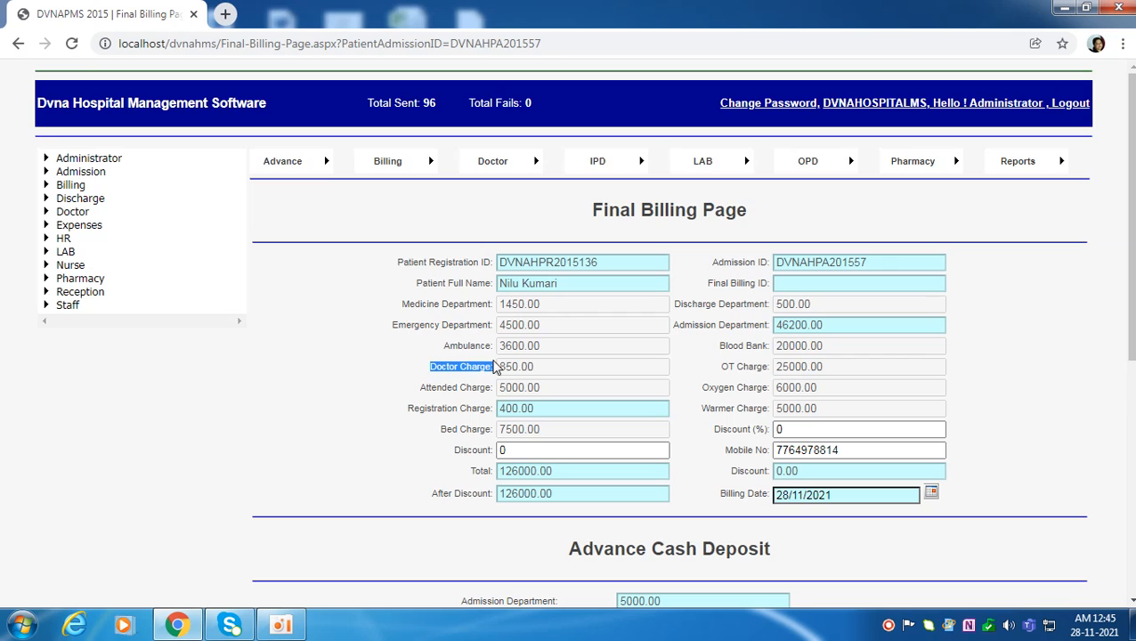
click(424, 388)
drag(423, 387, 481, 383)
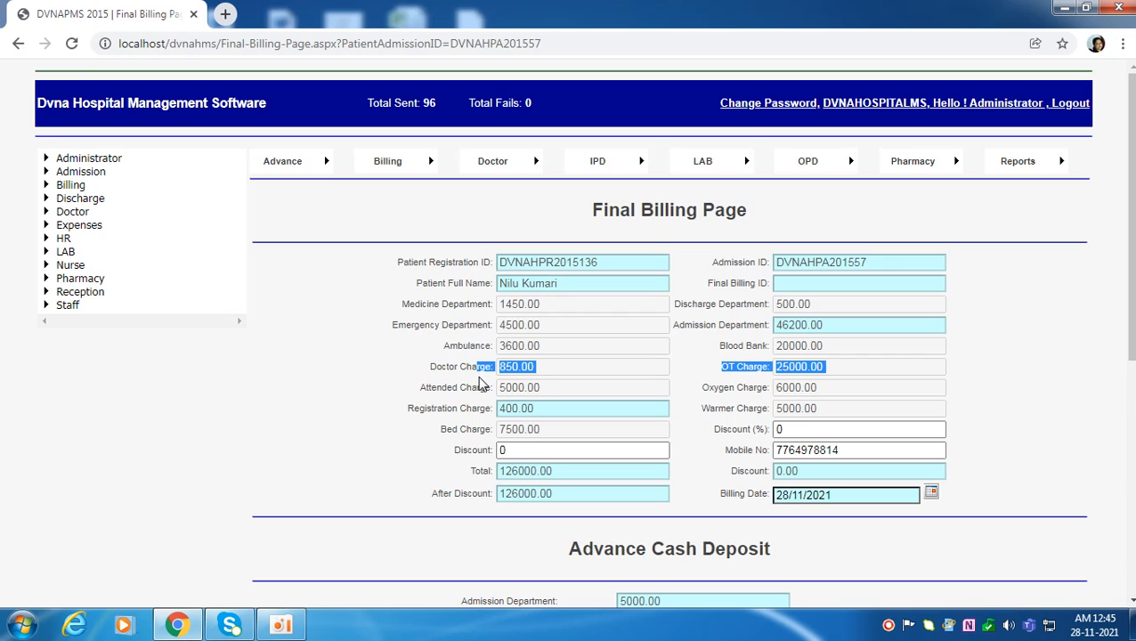
drag(407, 411, 435, 411)
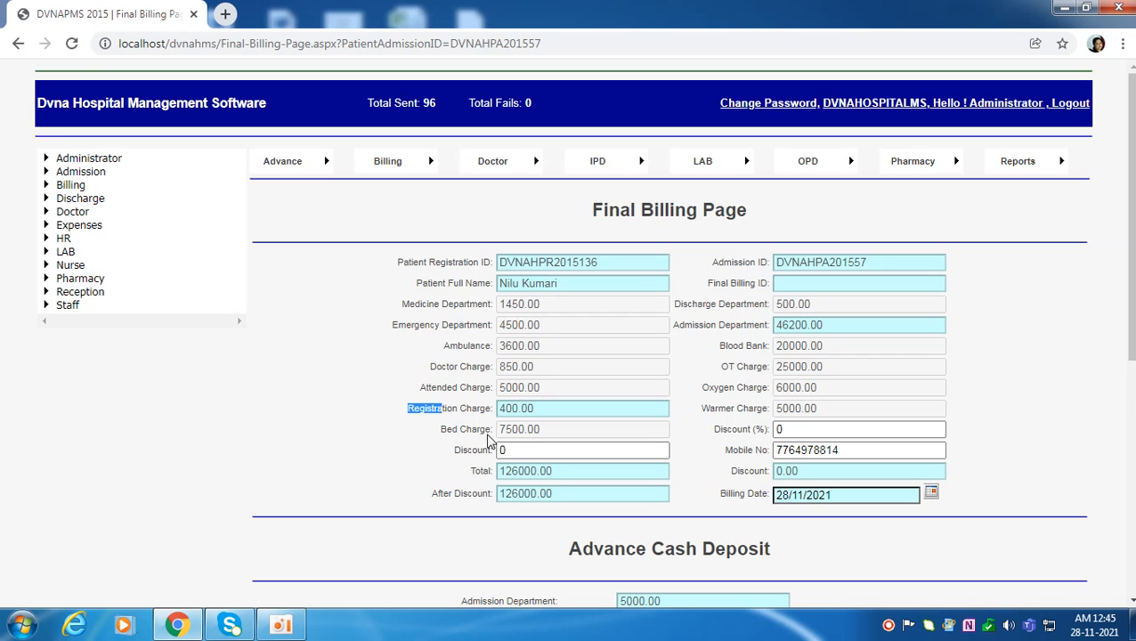
click(456, 433)
drag(441, 432, 479, 429)
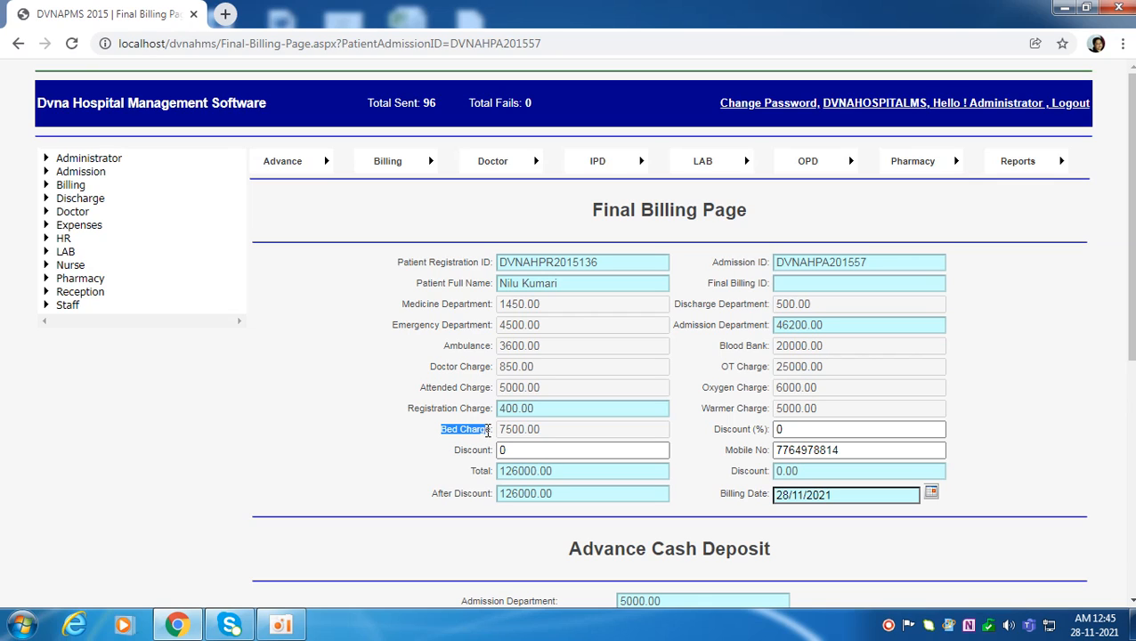
click(472, 449)
drag(722, 348, 783, 357)
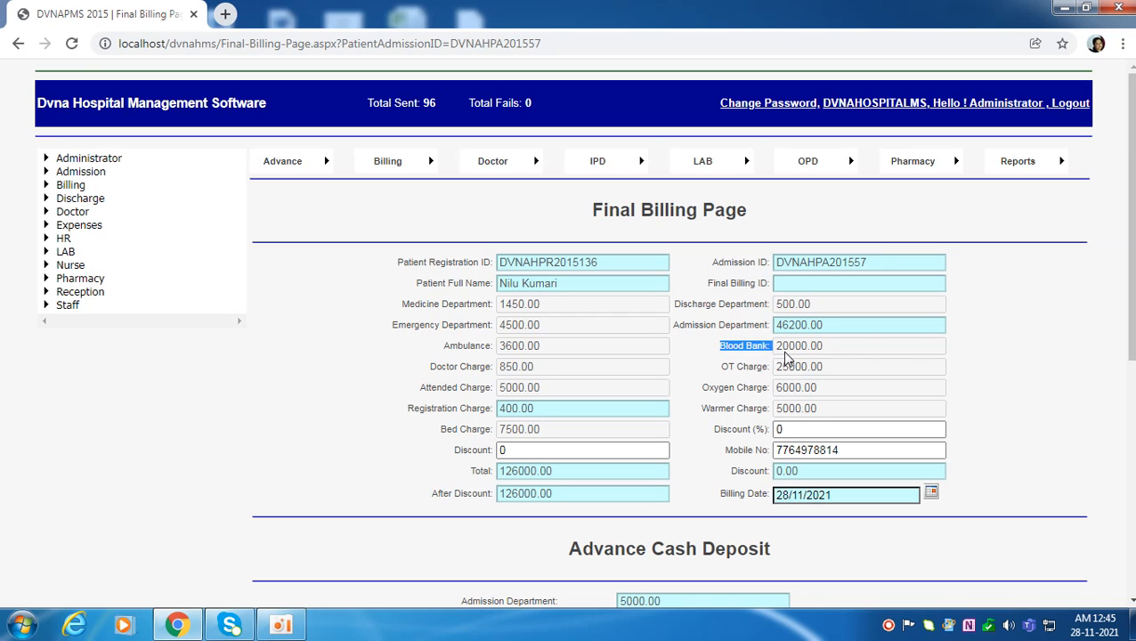
drag(719, 378, 764, 372)
drag(702, 388, 766, 390)
drag(699, 410, 737, 410)
click(1006, 371)
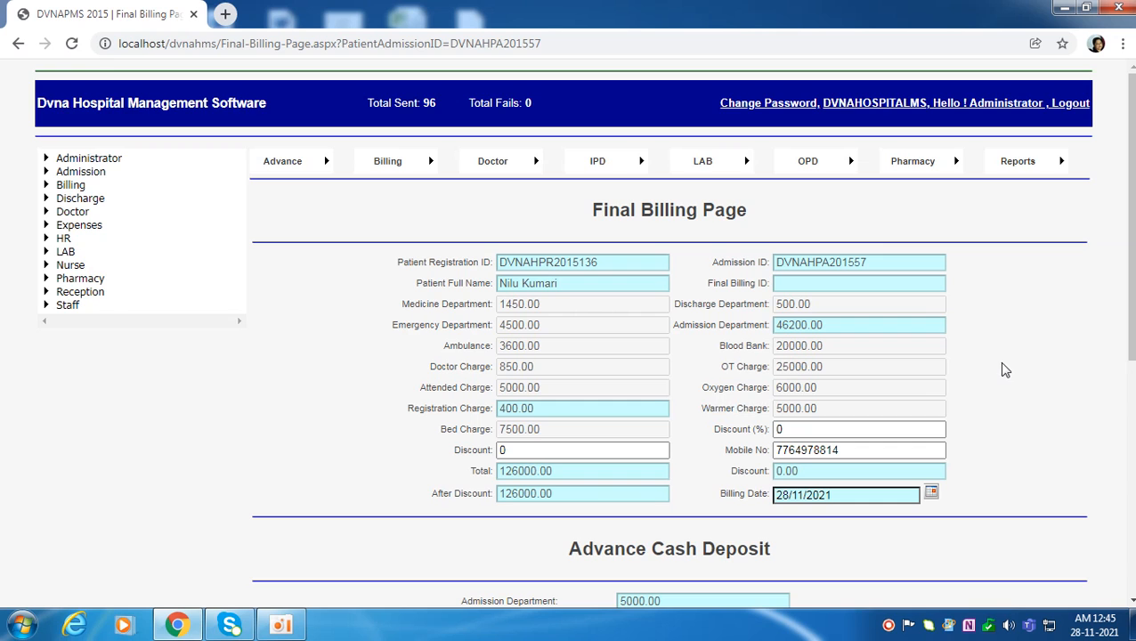
Look over the final billing totals and advance deposit, save the final bill, and generate its printable report.
scroll(1024, 351, down, 3)
scroll(1030, 345, up, 3)
scroll(1030, 345, down, 5)
scroll(1033, 346, up, 4)
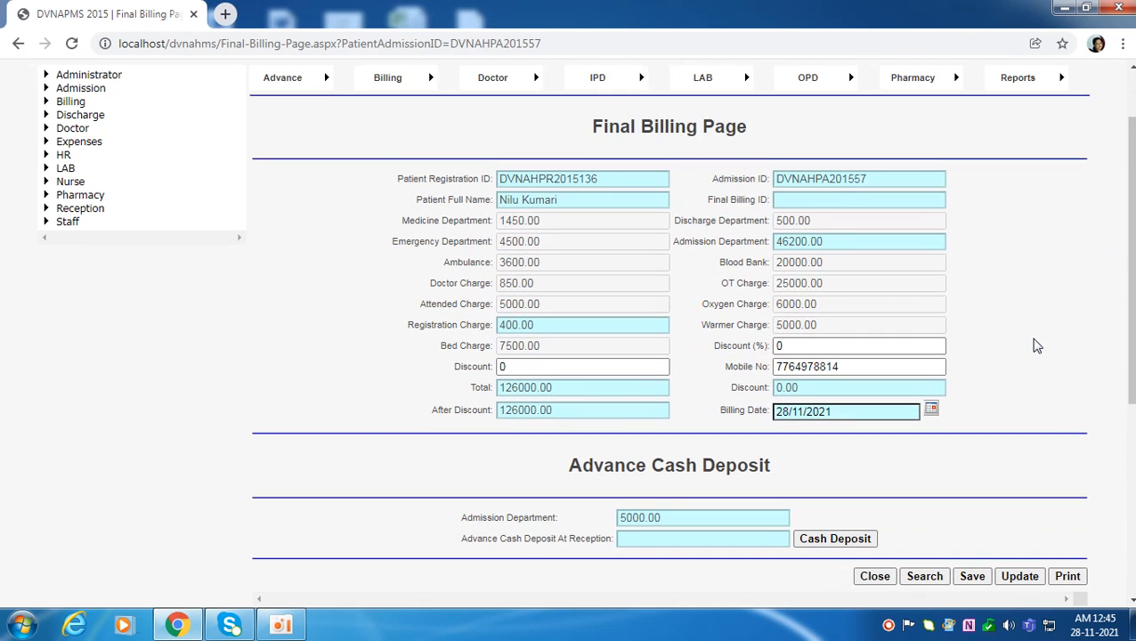
scroll(788, 301, down, 1)
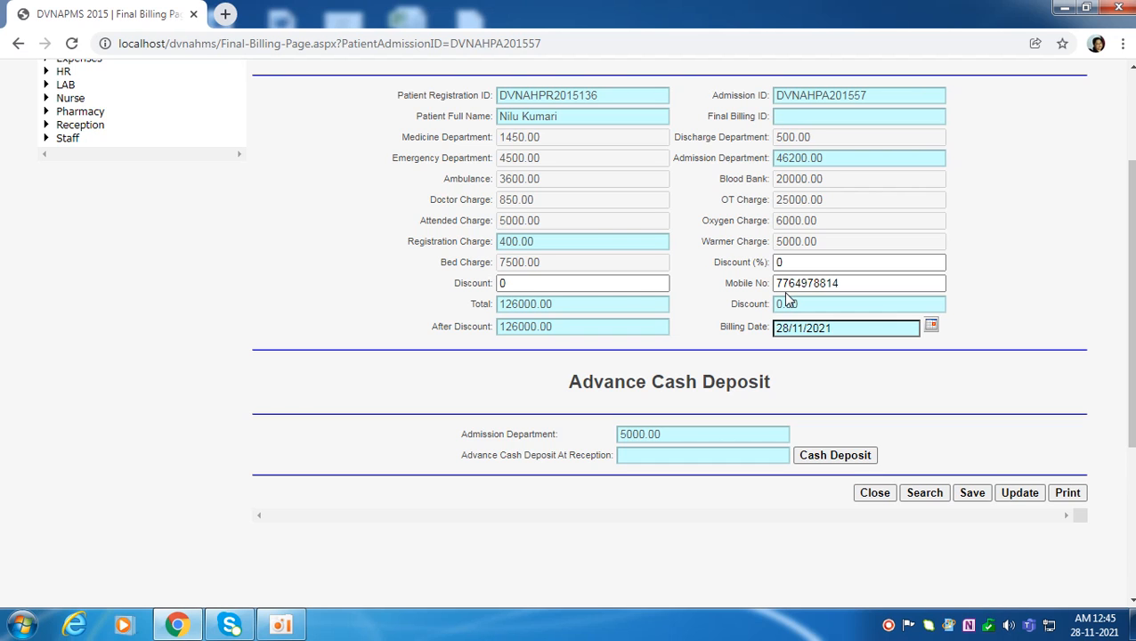
scroll(659, 320, up, 2)
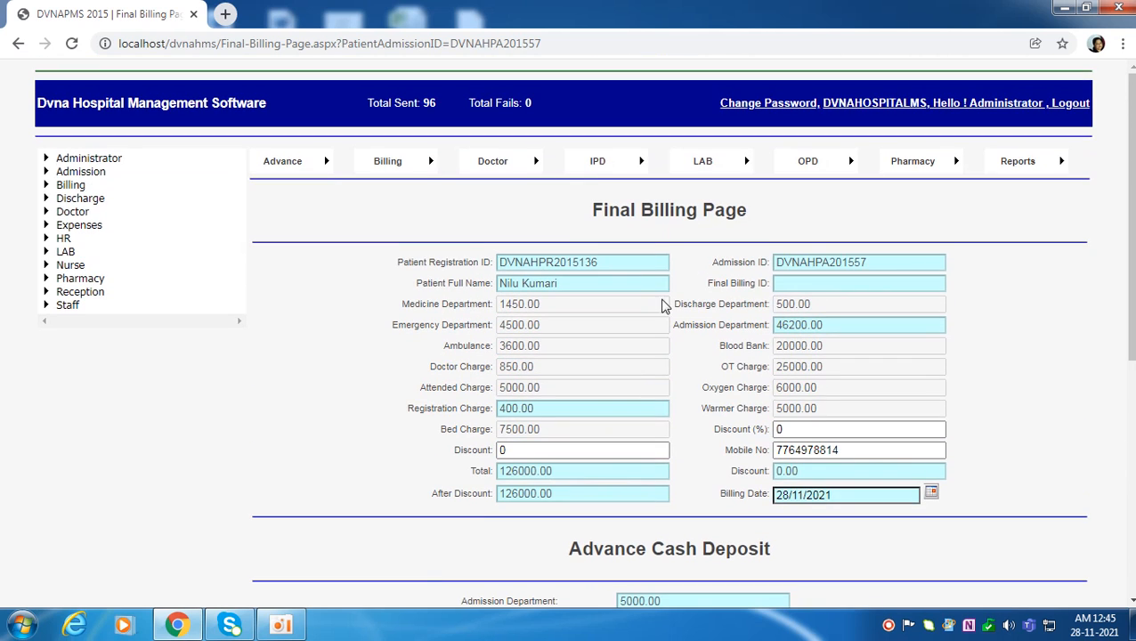
scroll(723, 288, down, 1)
scroll(719, 286, down, 2)
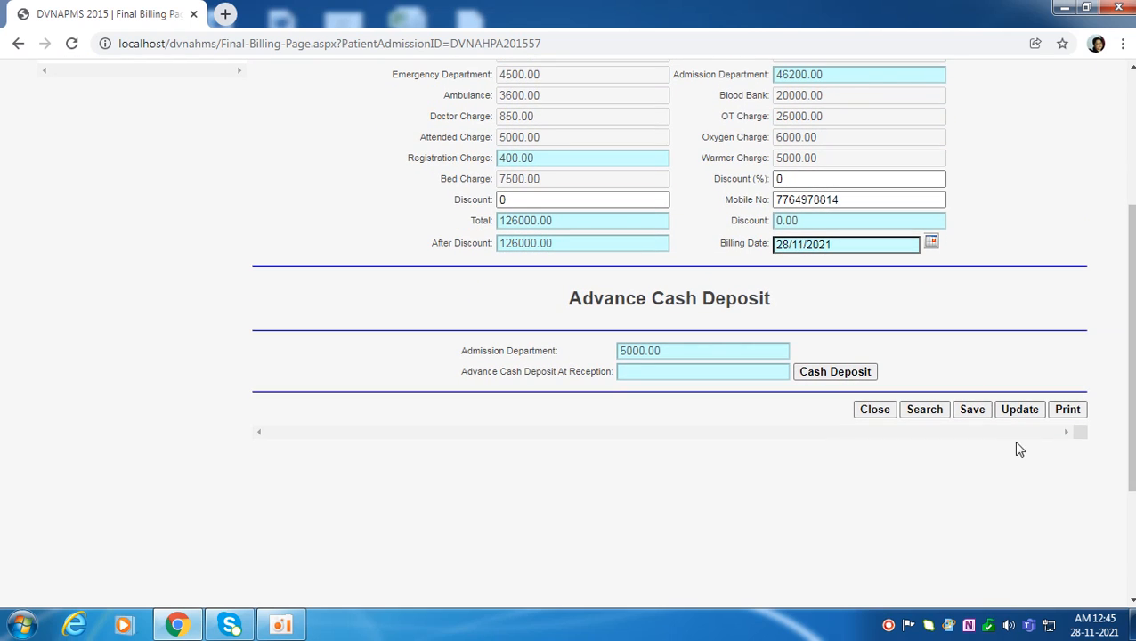
click(972, 411)
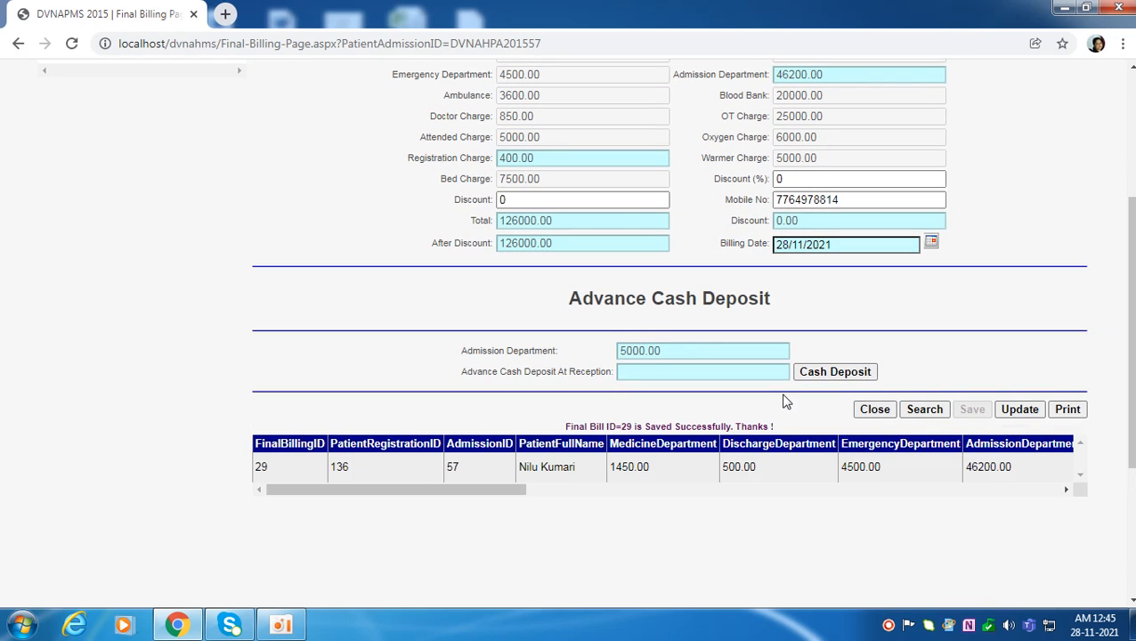
scroll(788, 401, up, 1)
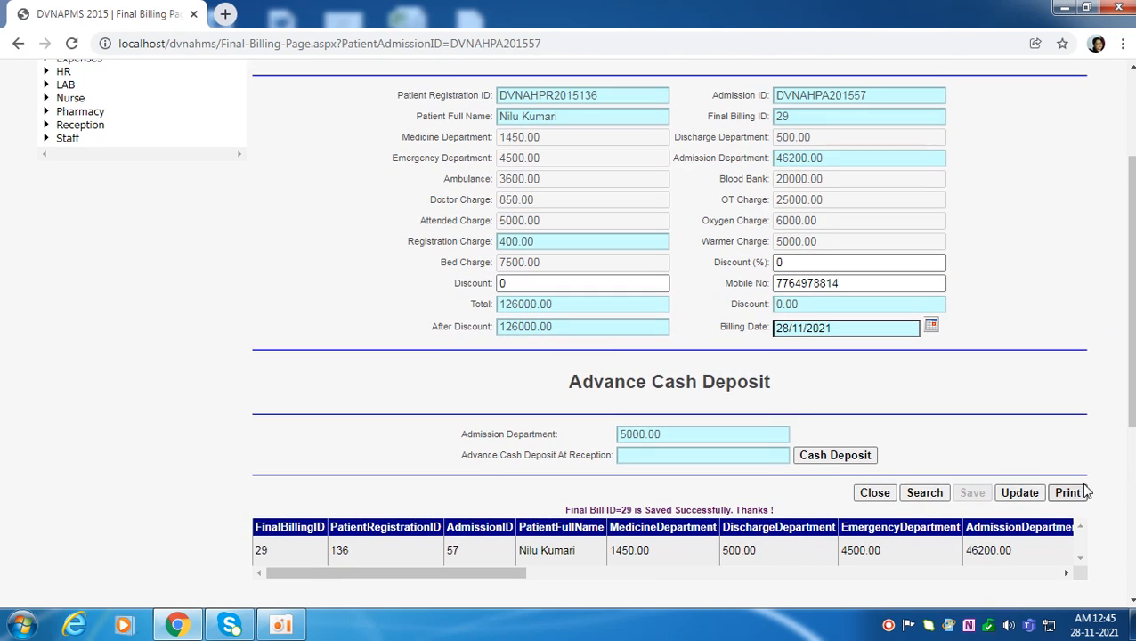
scroll(1022, 387, up, 1)
Check the Total, Cash At Admission and Remaining Amount at the end of the final bill report.
scroll(1033, 356, down, 6)
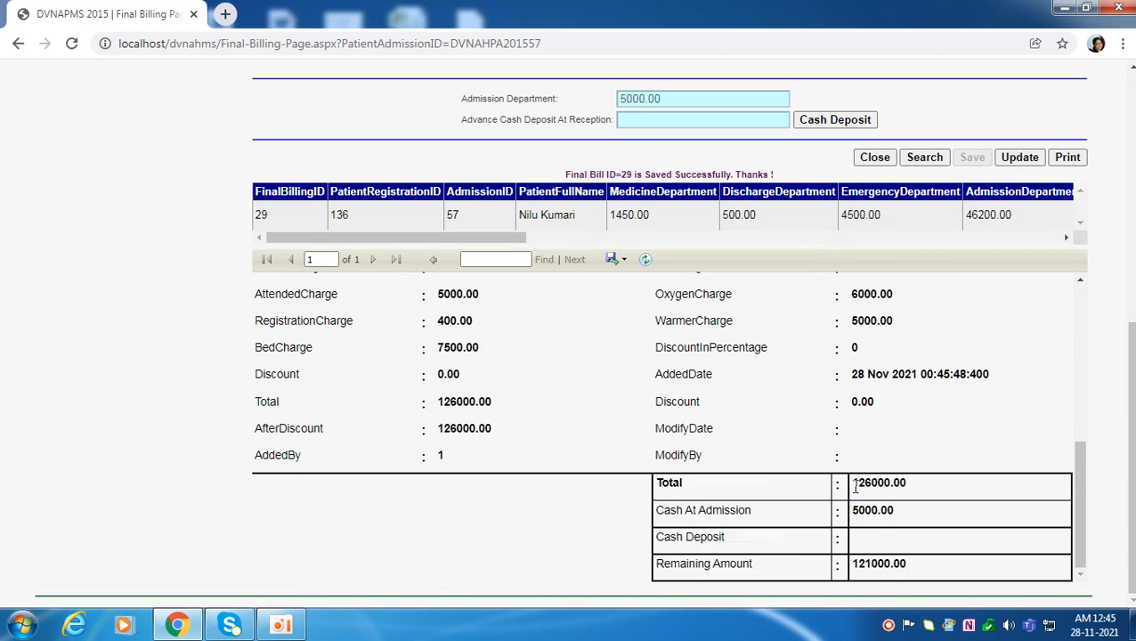
drag(860, 485, 976, 483)
click(976, 484)
drag(855, 513, 895, 515)
click(967, 524)
drag(922, 570, 824, 567)
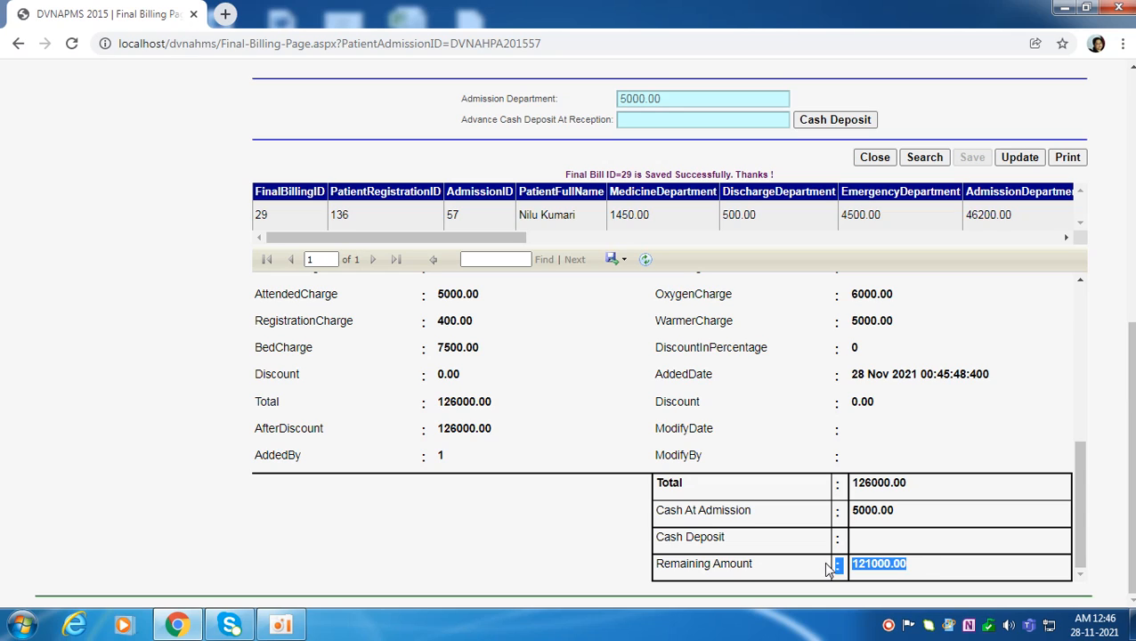
click(949, 568)
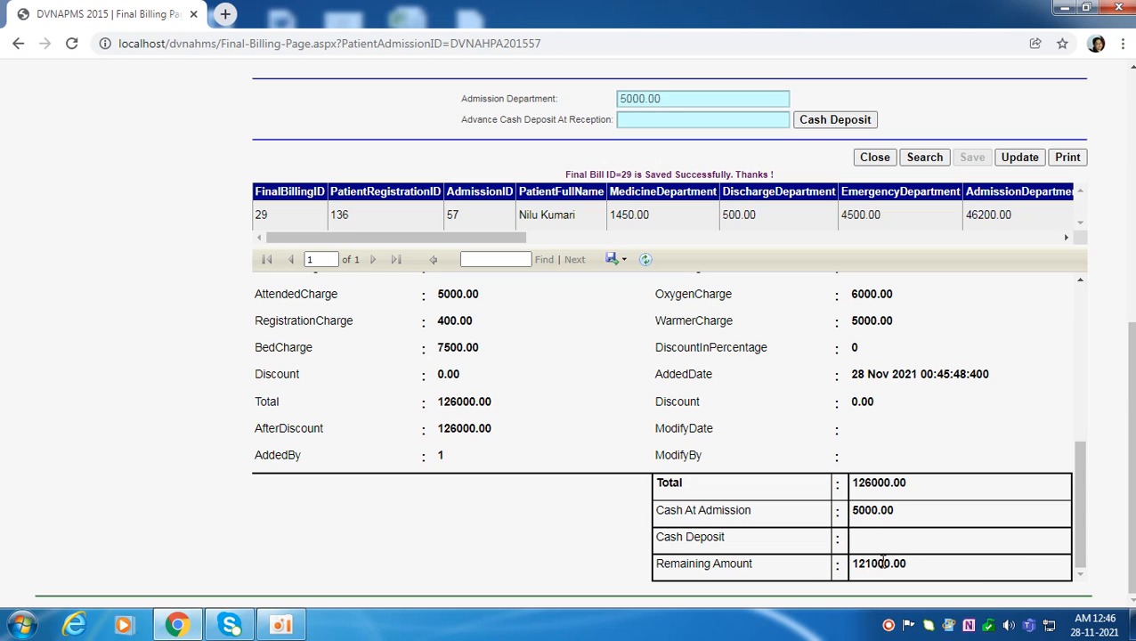
Copy the report's remaining amount and open the same patient's cash deposit form.
drag(854, 565, 920, 568)
key(ctrl+c)
click(955, 552)
scroll(955, 552, up, 8)
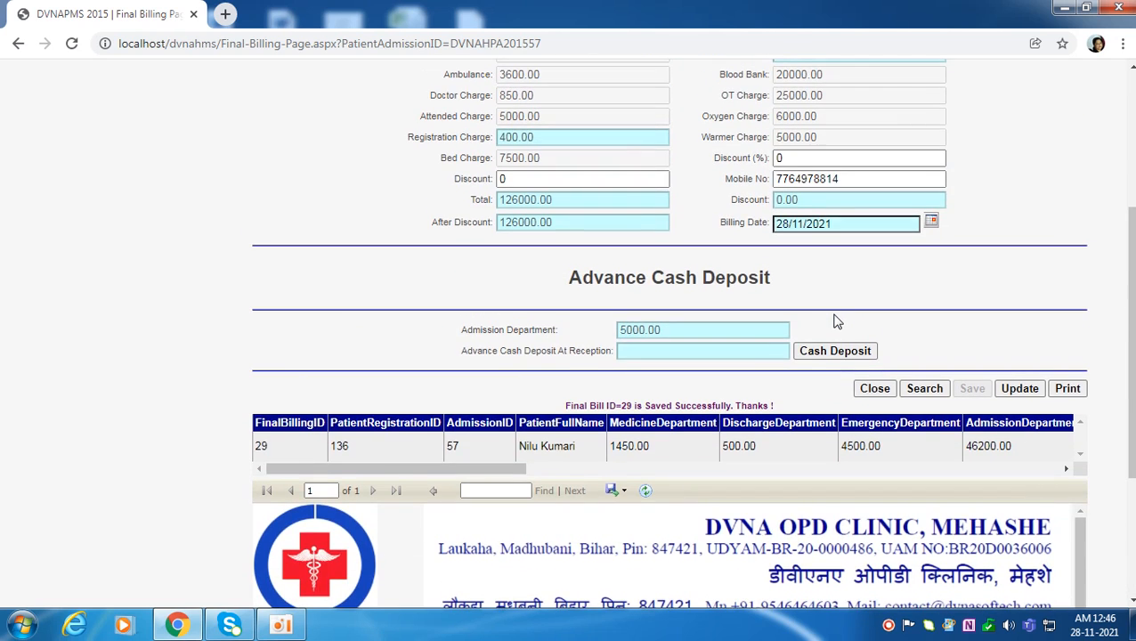
scroll(837, 321, up, 2)
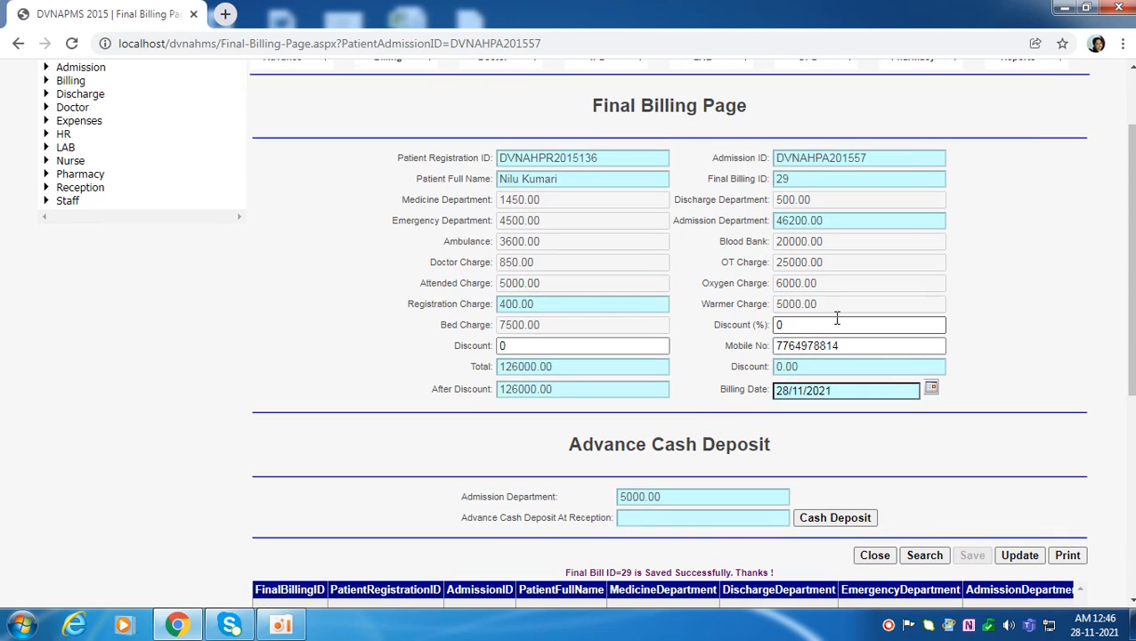
click(835, 518)
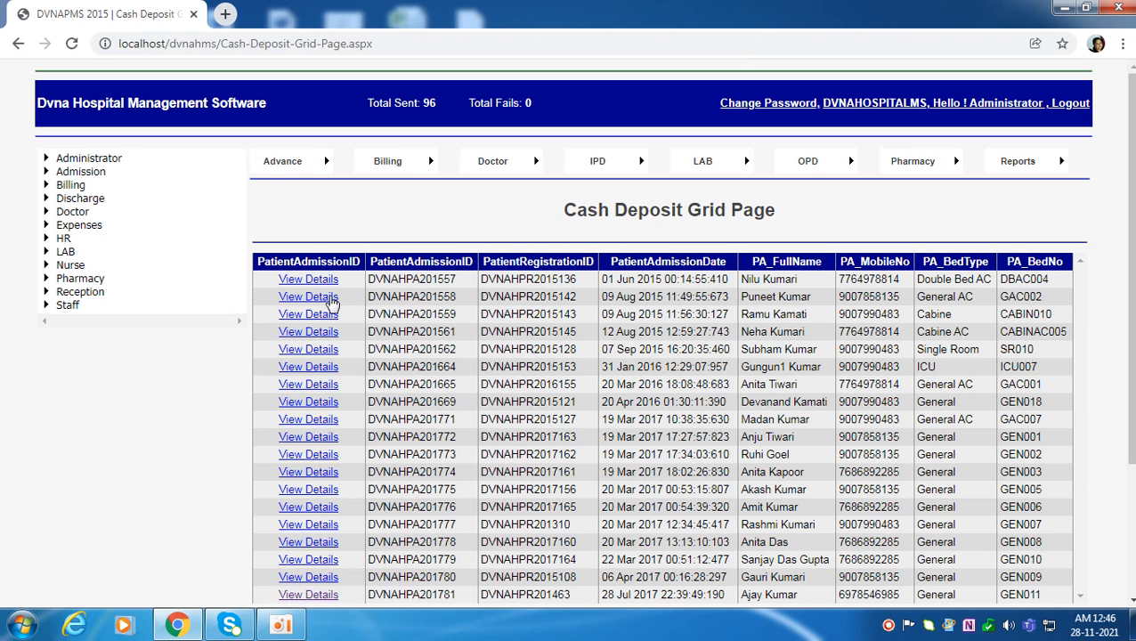
click(326, 280)
Enter the copied amount of 121000.00 as the patient's cash deposit and save it.
click(545, 303)
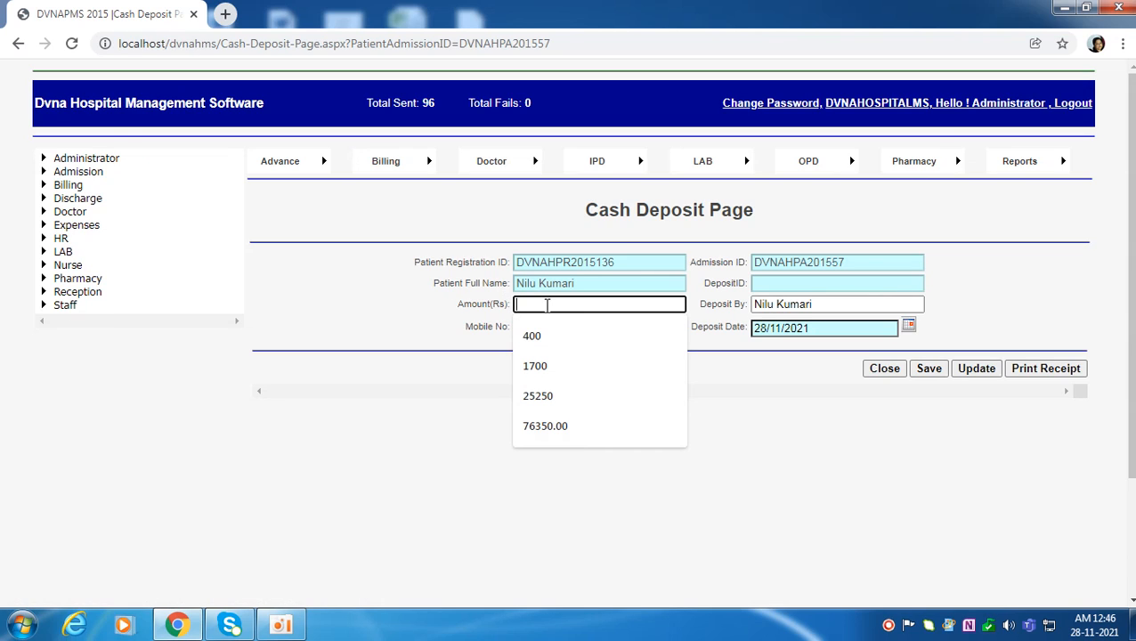
key(ctrl+v)
click(746, 419)
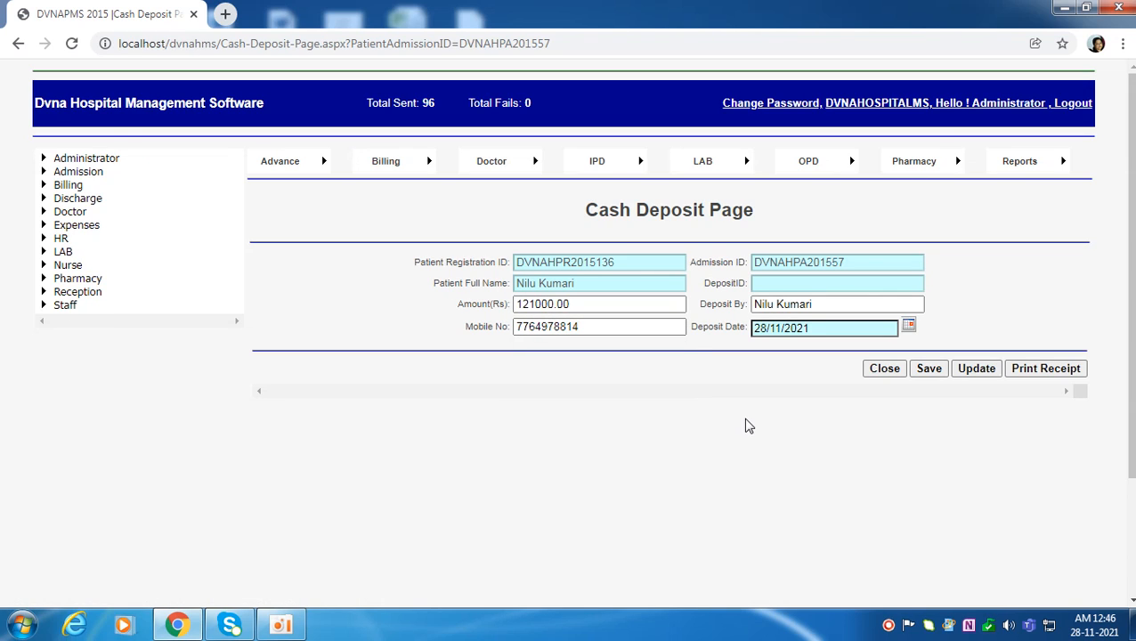
click(930, 371)
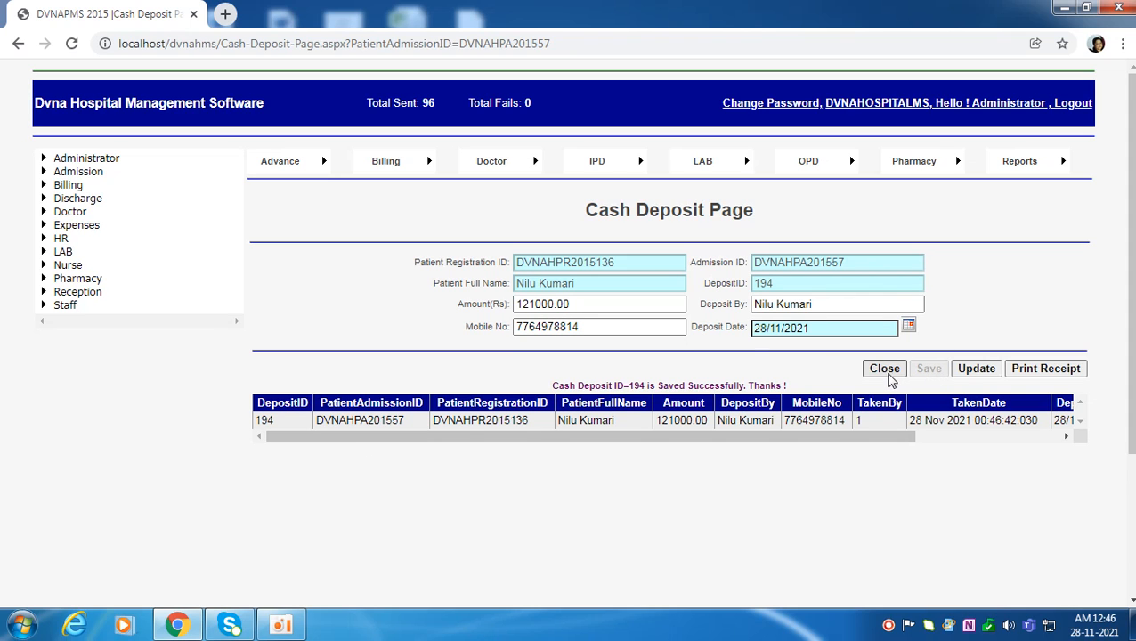
Close the saved cash deposit and return to the final billing grid.
click(886, 368)
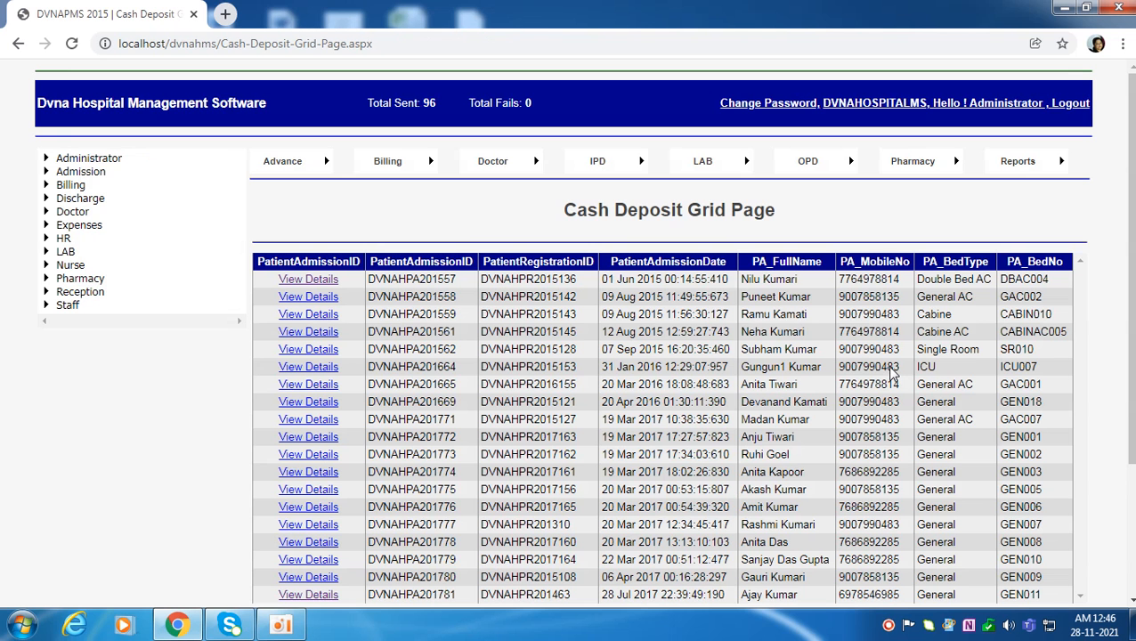
mouse_move(395, 161)
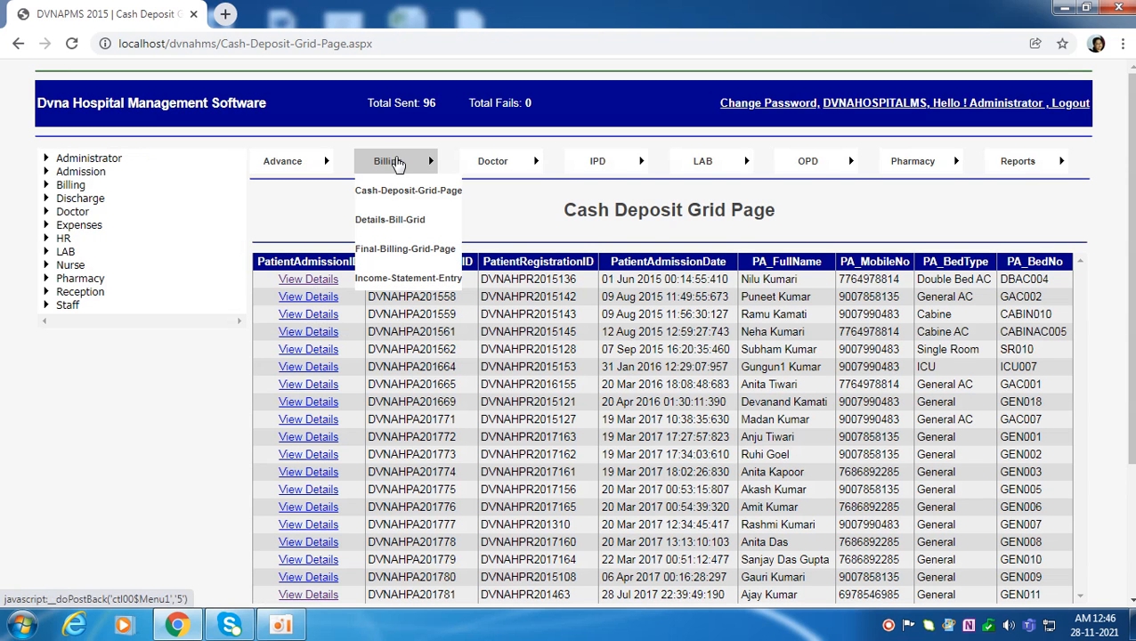
click(394, 250)
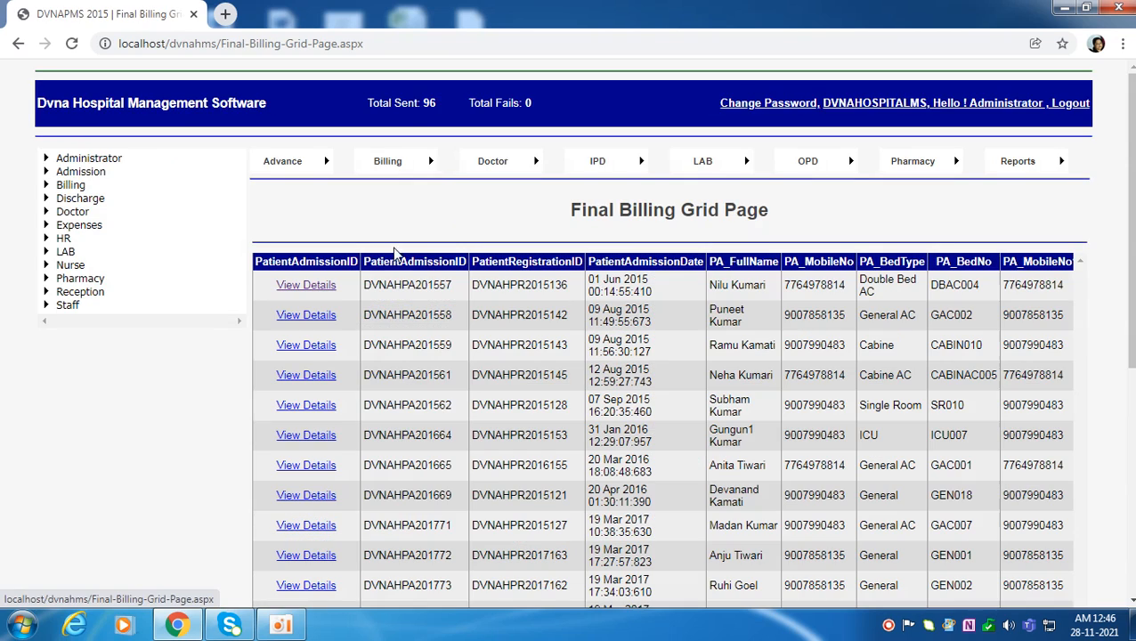
Open the first admitted patient's final bill from the grid and update it to include the cash deposit.
click(306, 286)
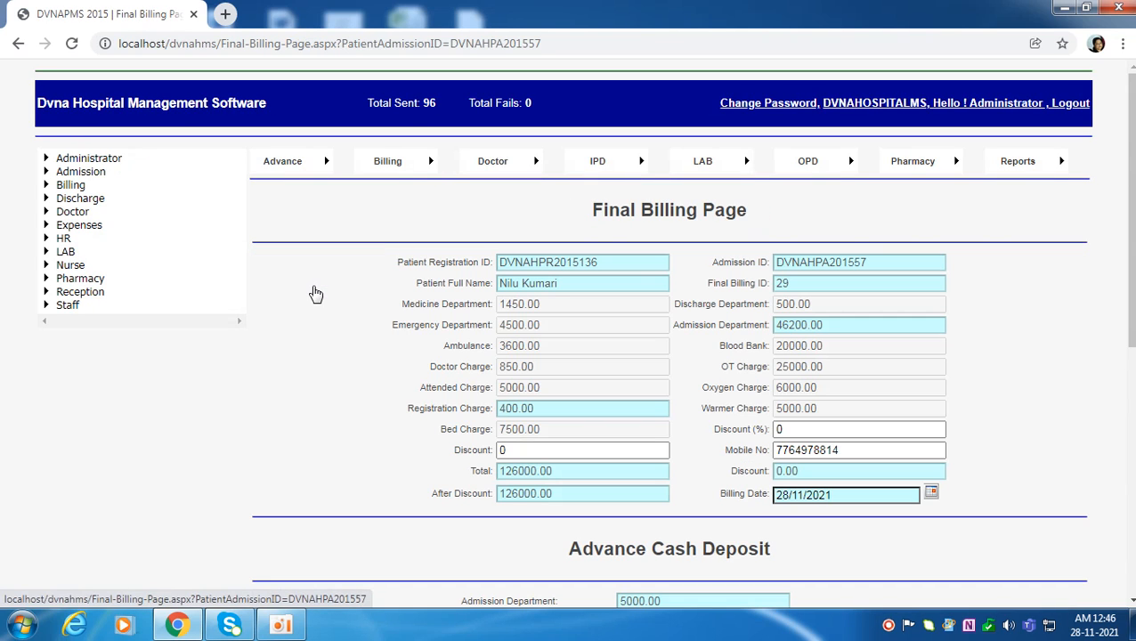
scroll(532, 322, down, 4)
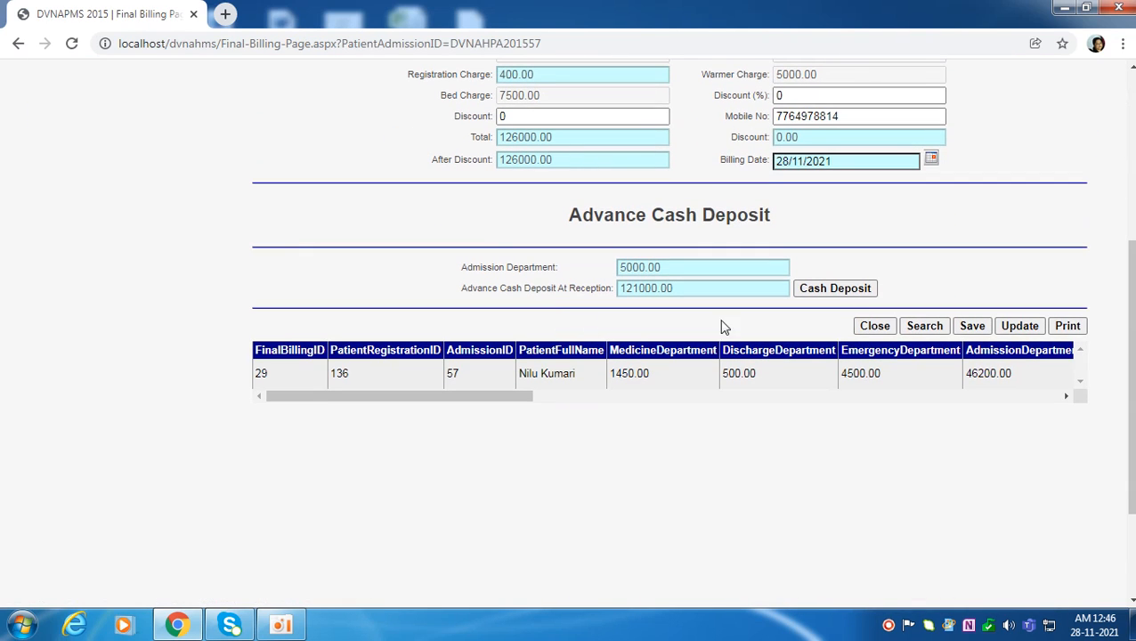
click(1022, 328)
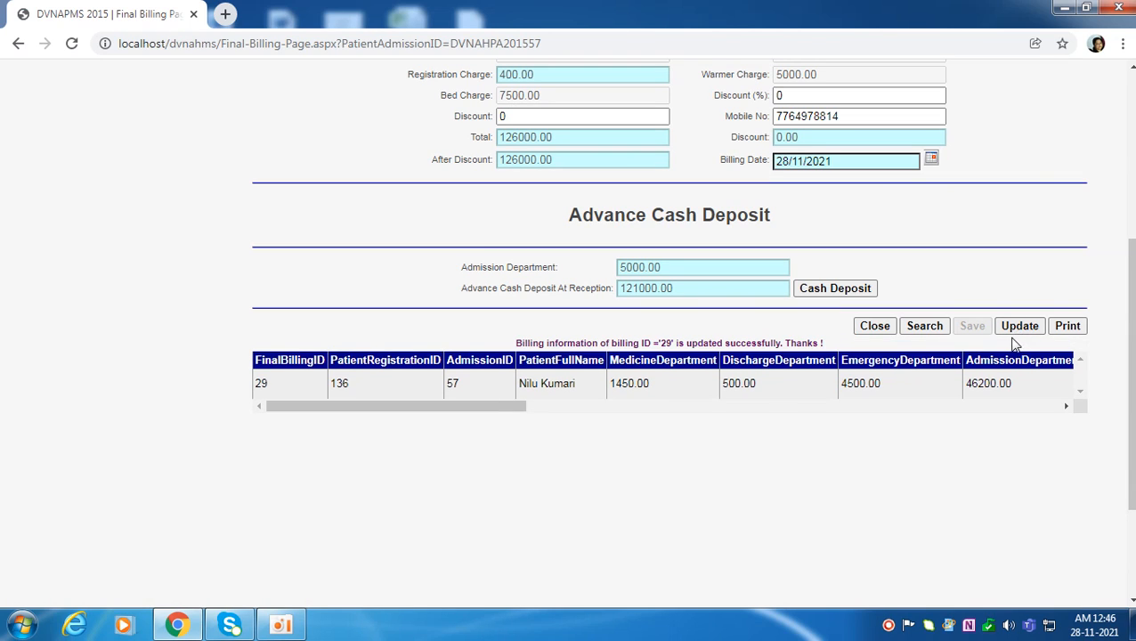
Generate the final billing receipt and check its patient details, Total, Cash Deposit and Remaining Amount.
click(1072, 328)
scroll(1073, 328, up, 1)
scroll(994, 433, down, 3)
scroll(870, 393, down, 5)
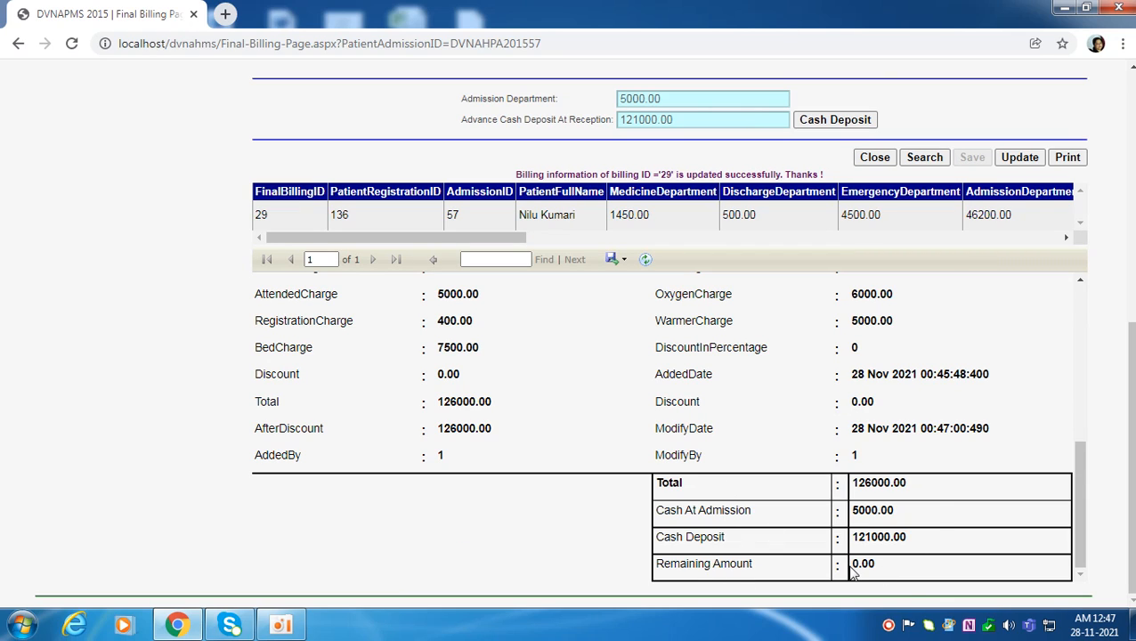
drag(850, 569, 877, 564)
scroll(757, 492, up, 10)
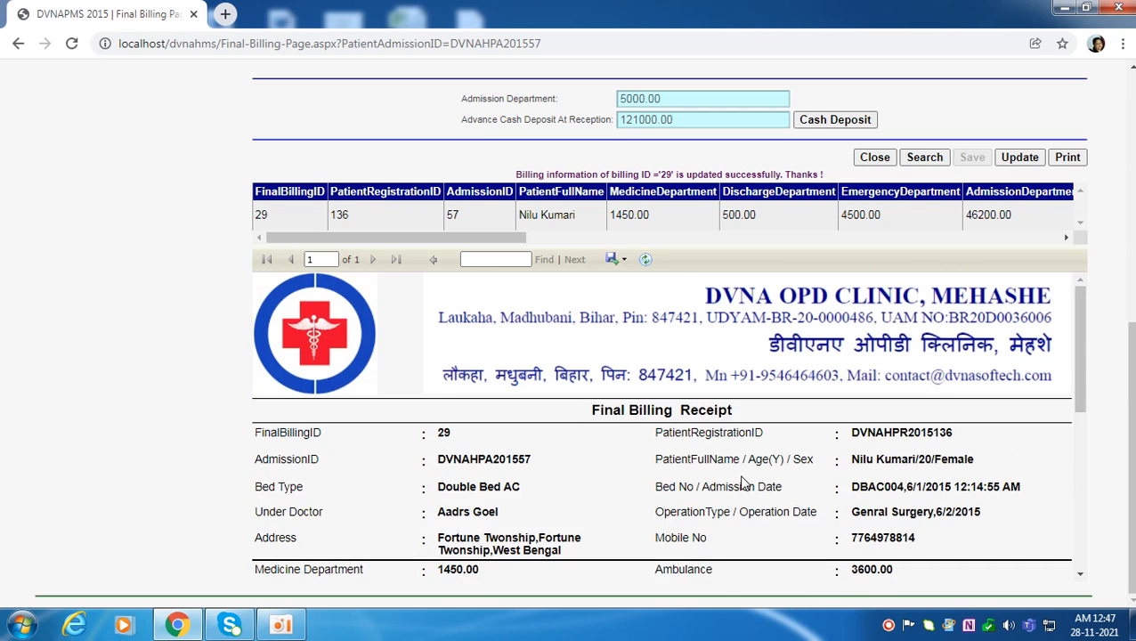
scroll(759, 448, down, 10)
scroll(772, 445, down, 1)
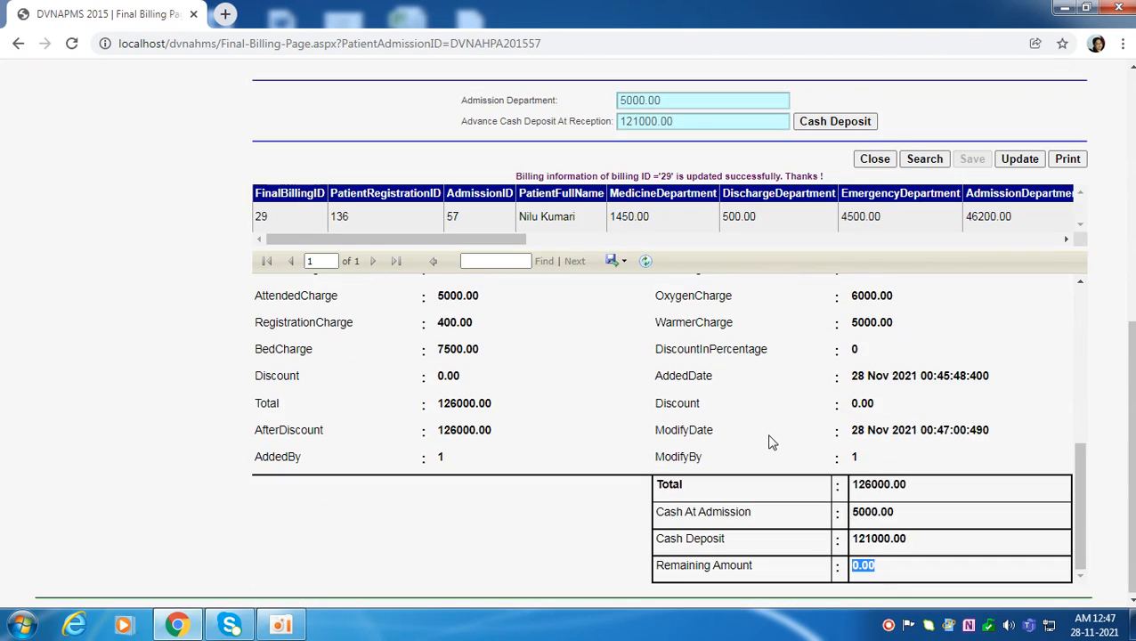
scroll(773, 445, up, 5)
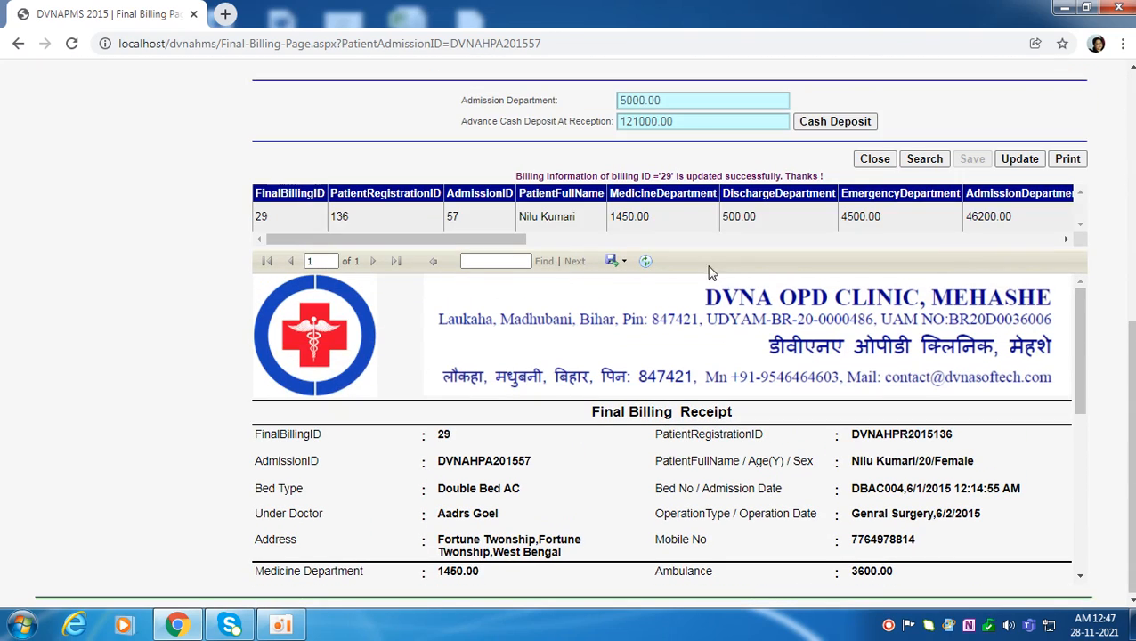
Export the final billing receipt as a PDF and open the downloaded file.
click(614, 260)
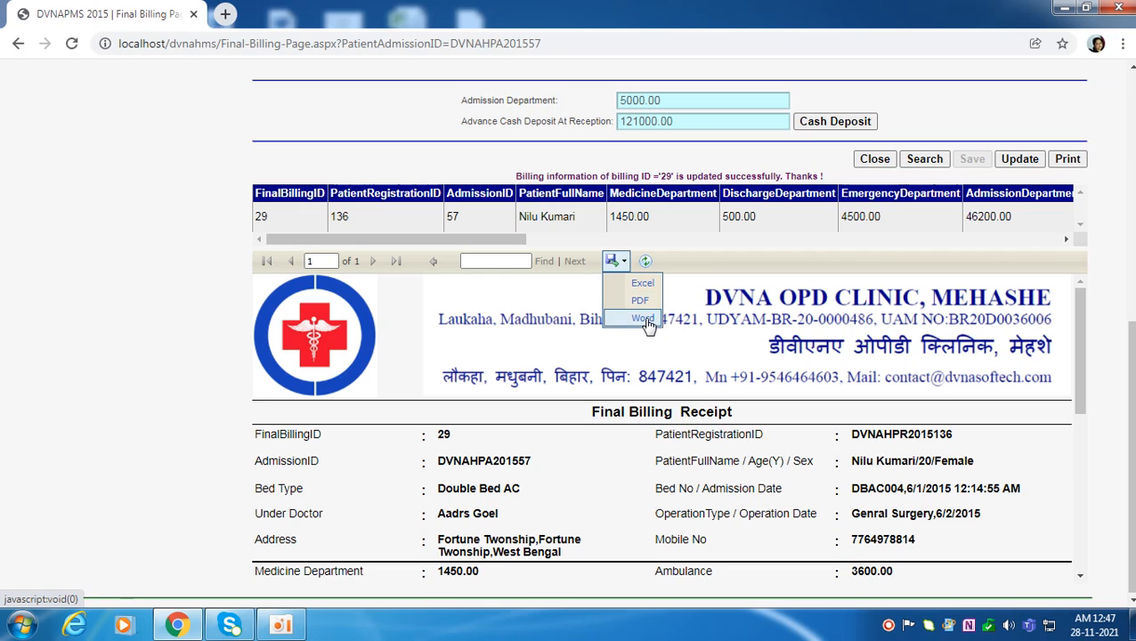
click(643, 317)
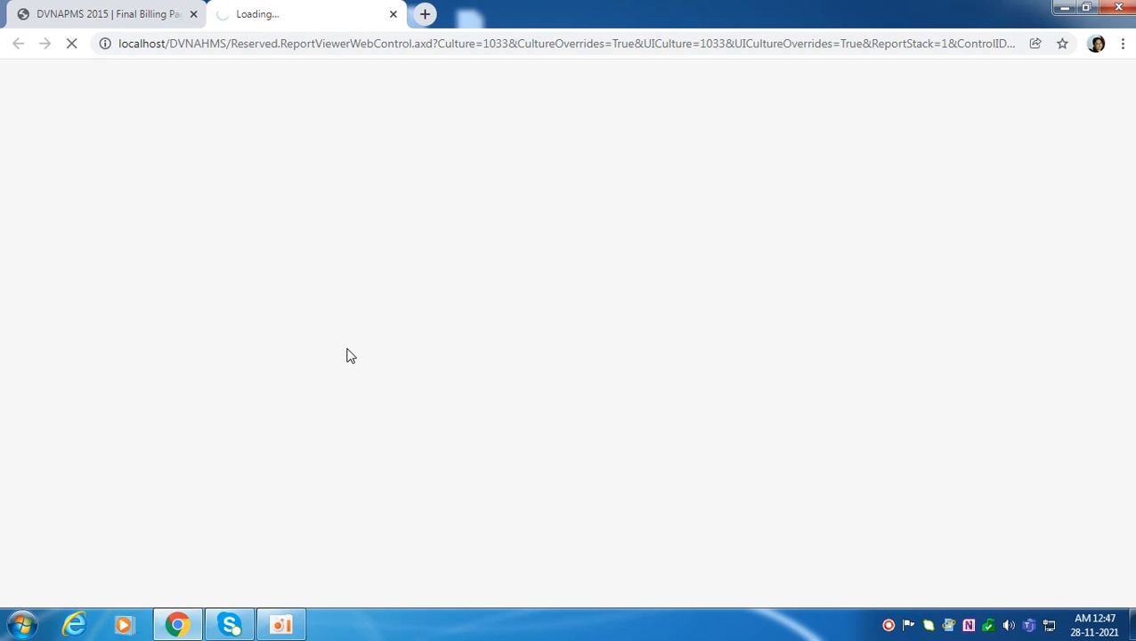
click(143, 21)
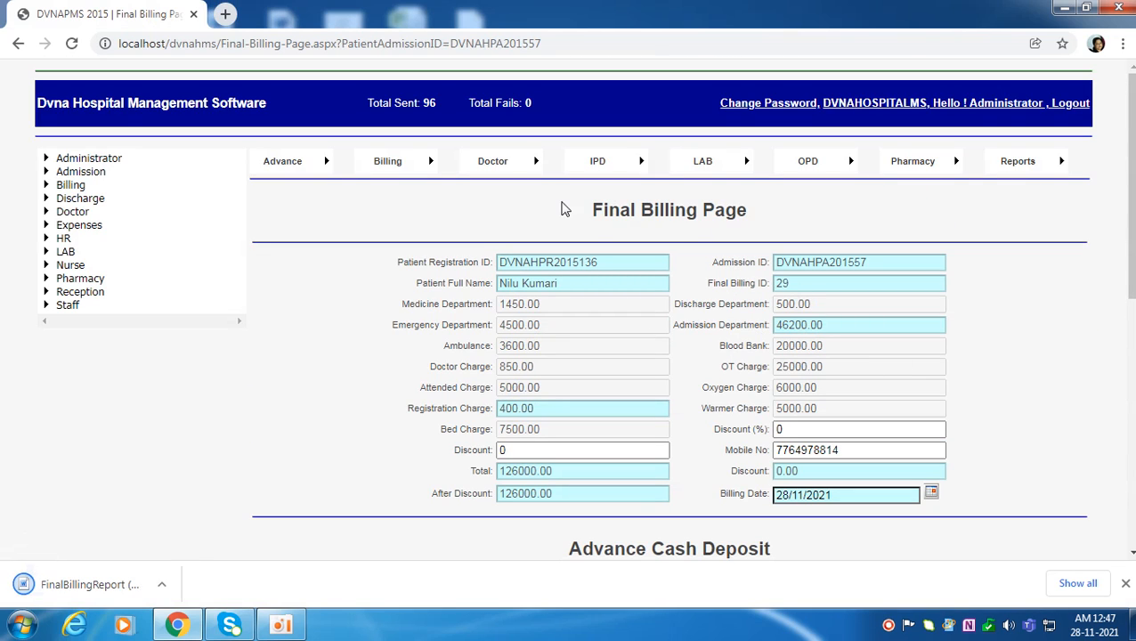
click(67, 588)
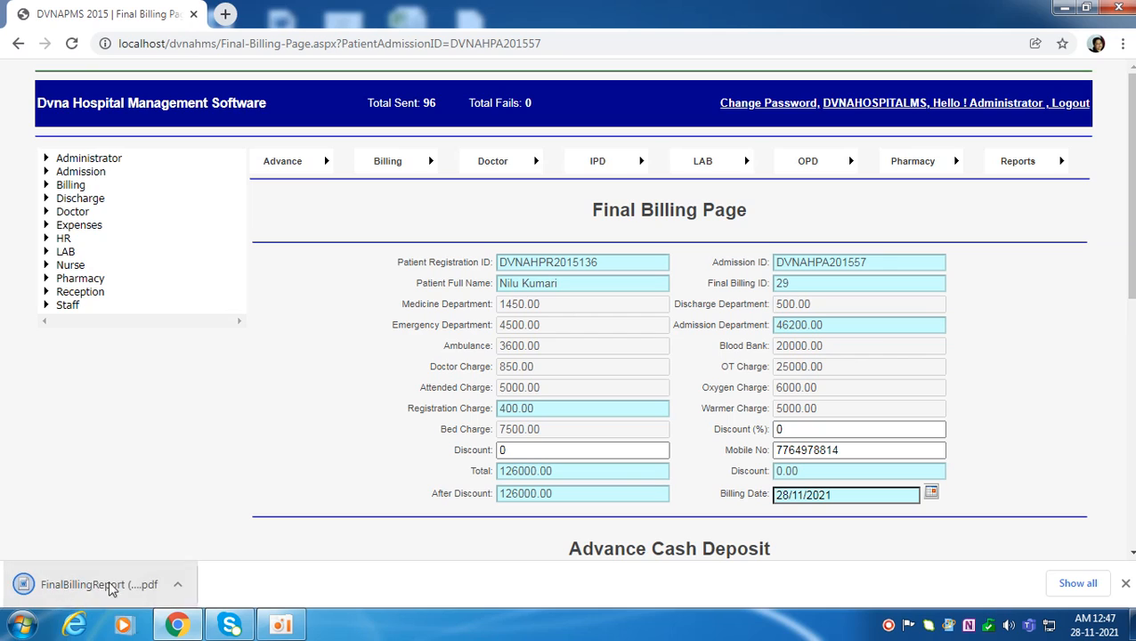
click(76, 588)
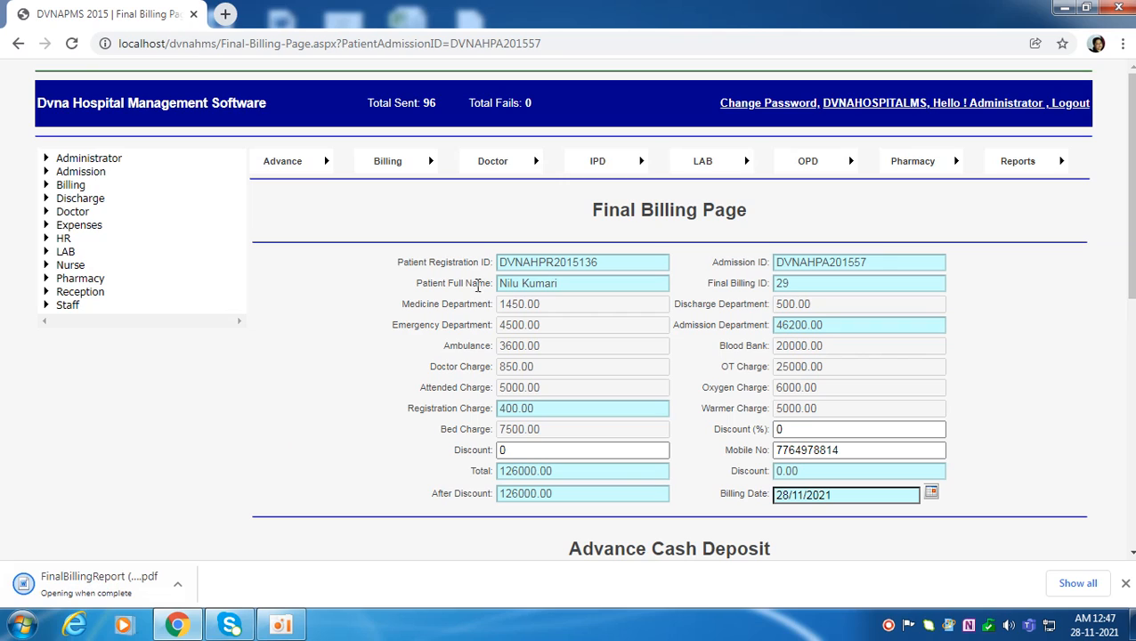
mouse_move(503, 169)
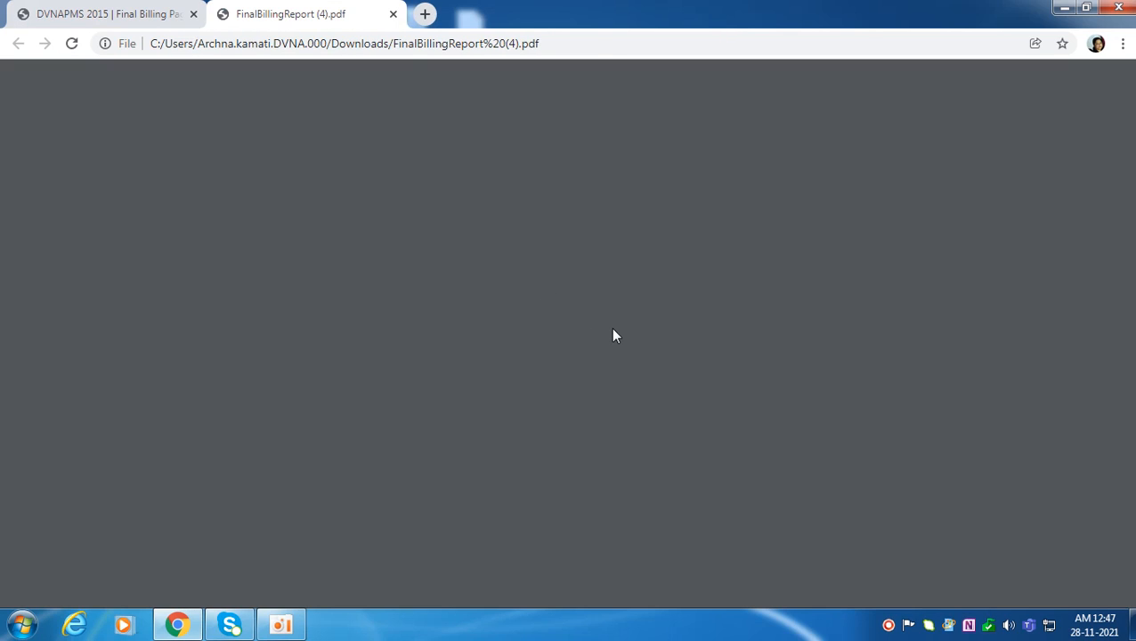
Return to the billing page, reopen the same patient's final bill and review its Medicine, Discharge and Emergency Department charges.
click(71, 19)
mouse_move(393, 162)
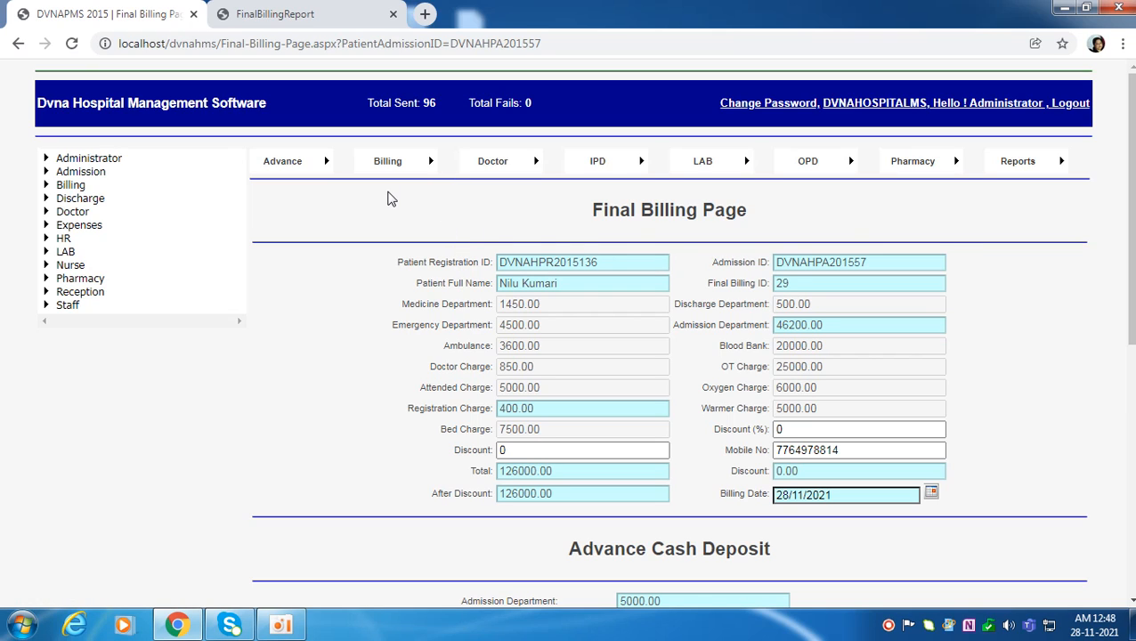
scroll(436, 191, down, 2)
scroll(436, 191, up, 2)
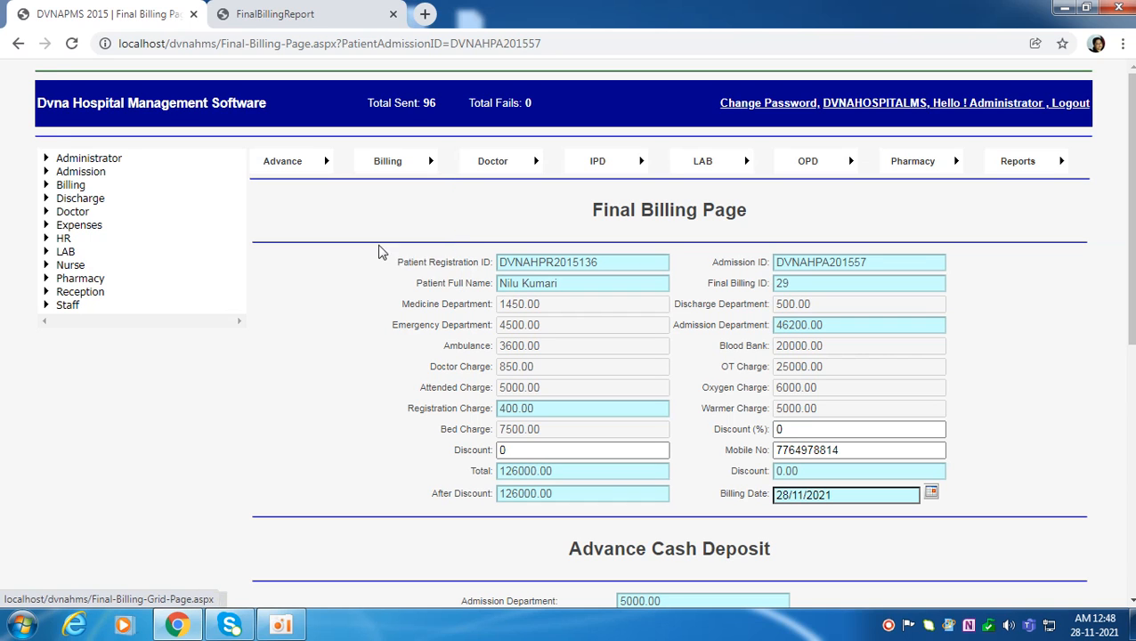
click(381, 250)
click(310, 288)
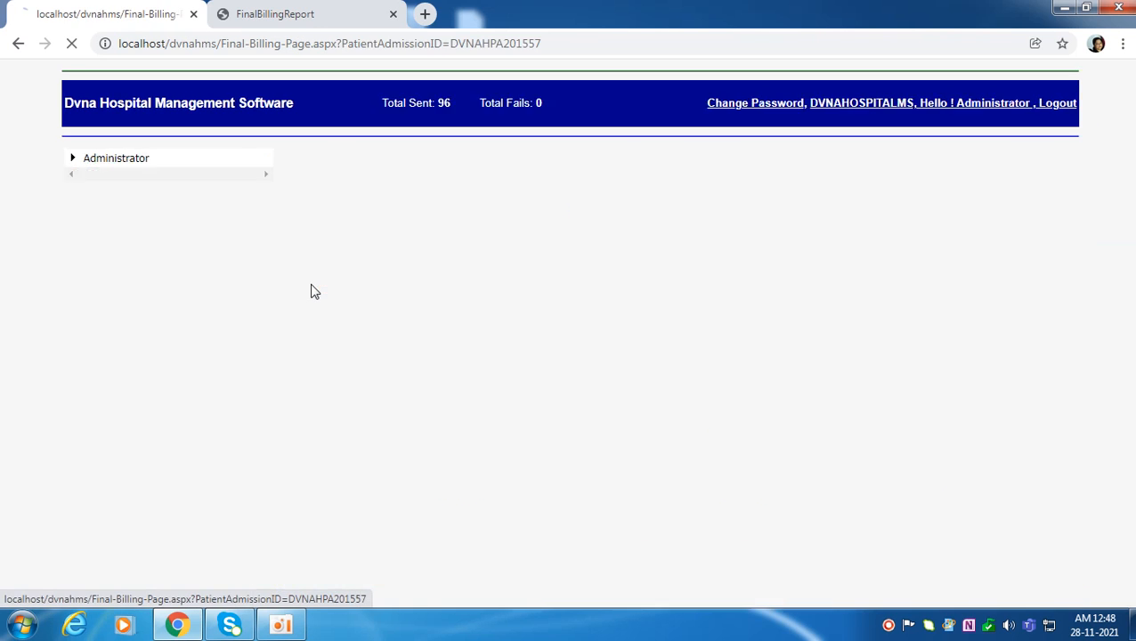
scroll(639, 305, down, 1)
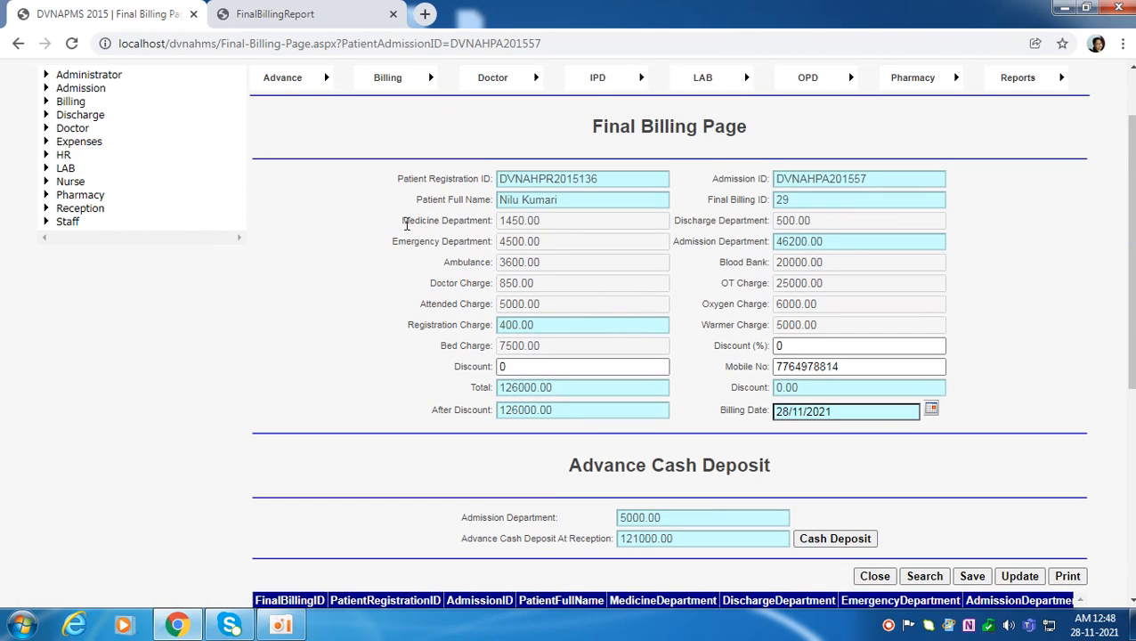
drag(402, 220, 503, 227)
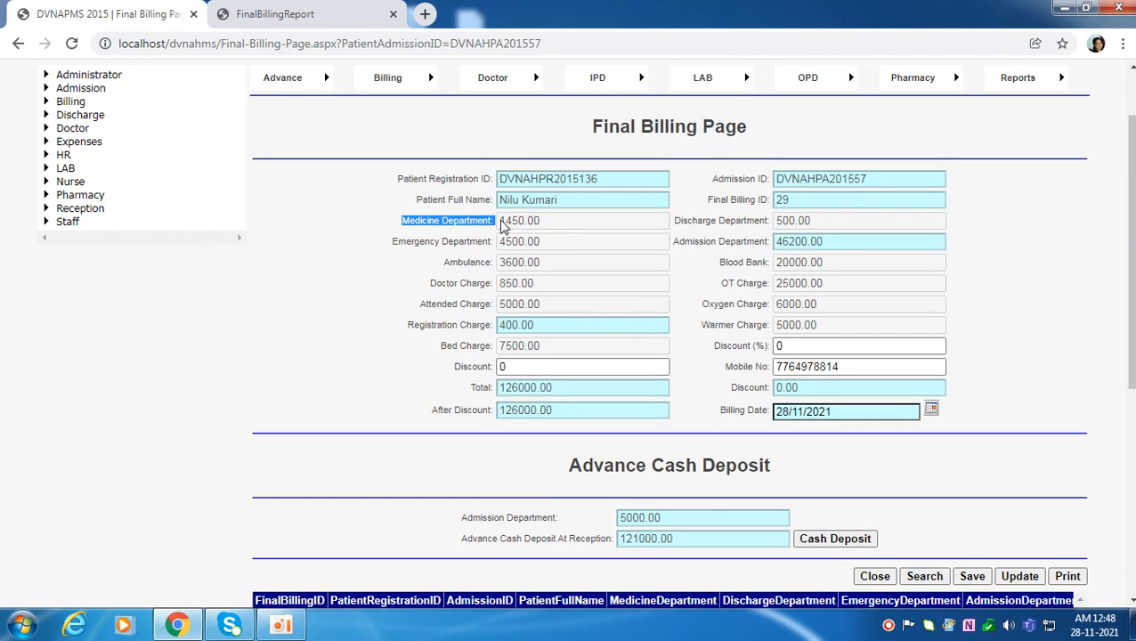
drag(675, 221, 767, 221)
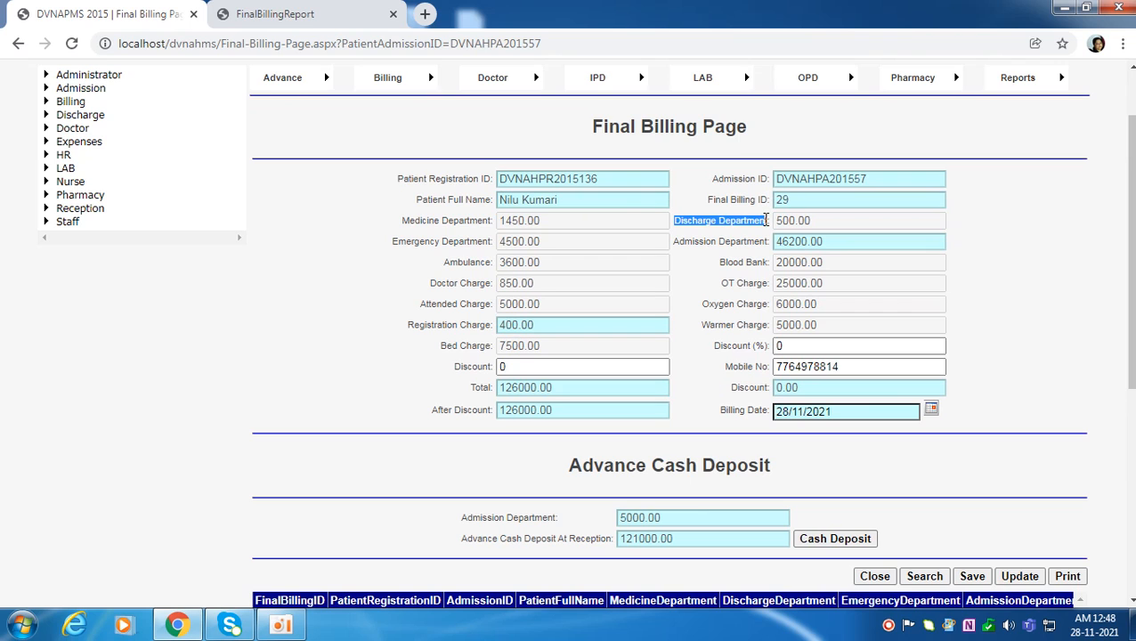
drag(395, 249, 519, 247)
Open the same patient's details bill from the Details Bill Grid.
scroll(735, 339, up, 1)
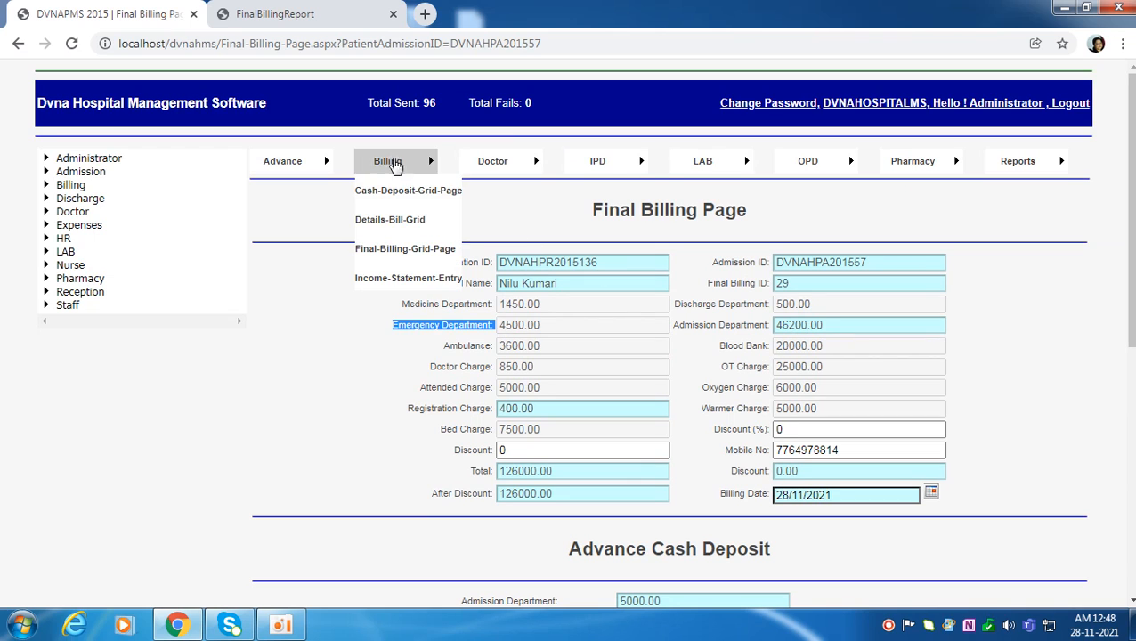
click(390, 220)
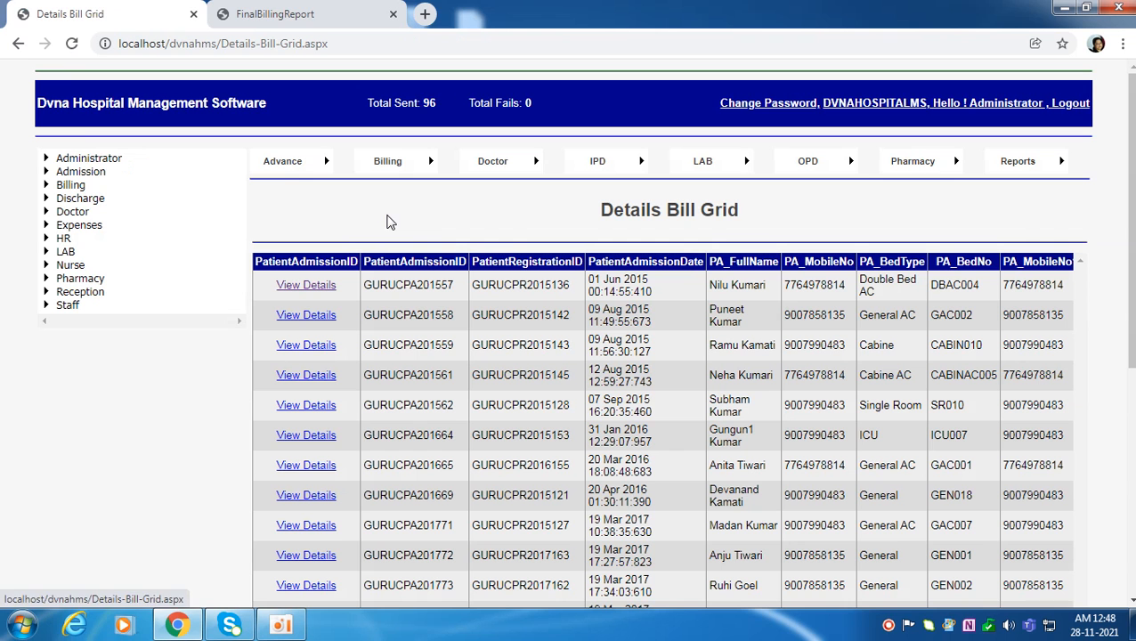
click(328, 285)
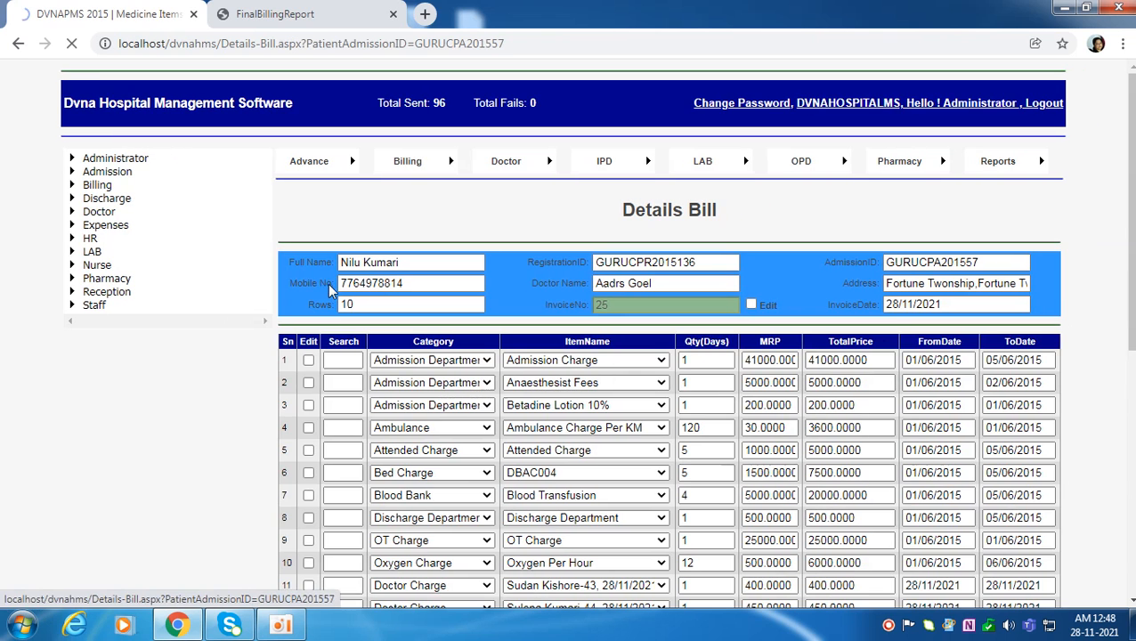
Review the charge rows in the details bill, including their categories, item names, quantities and prices.
scroll(510, 284, down, 2)
scroll(368, 181, up, 1)
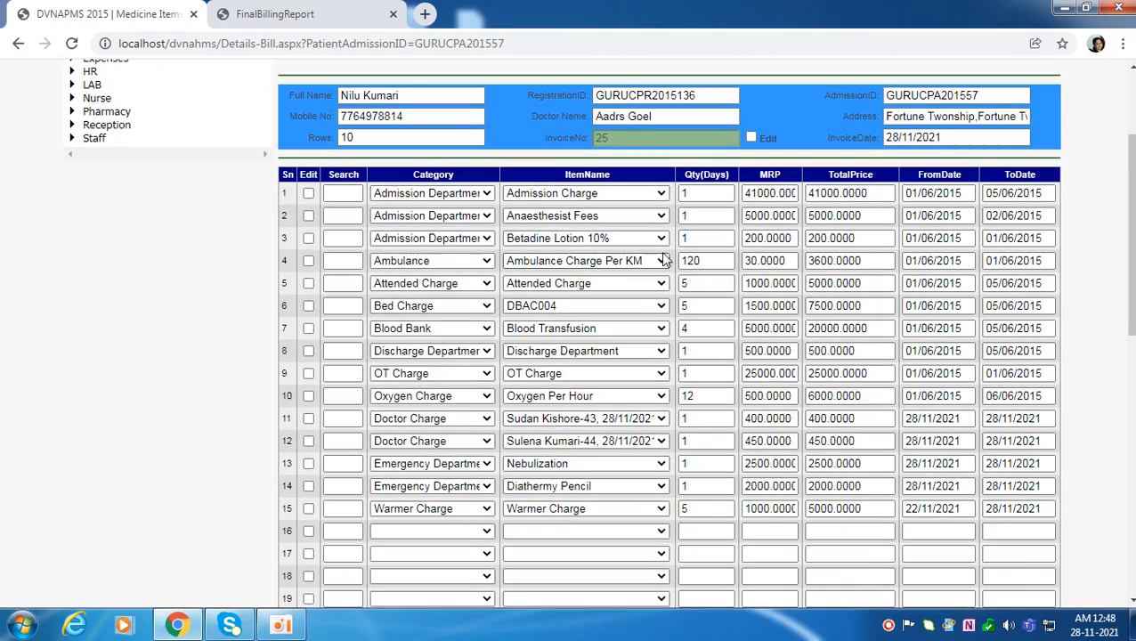
scroll(579, 260, down, 3)
scroll(579, 260, down, 3)
scroll(579, 258, up, 7)
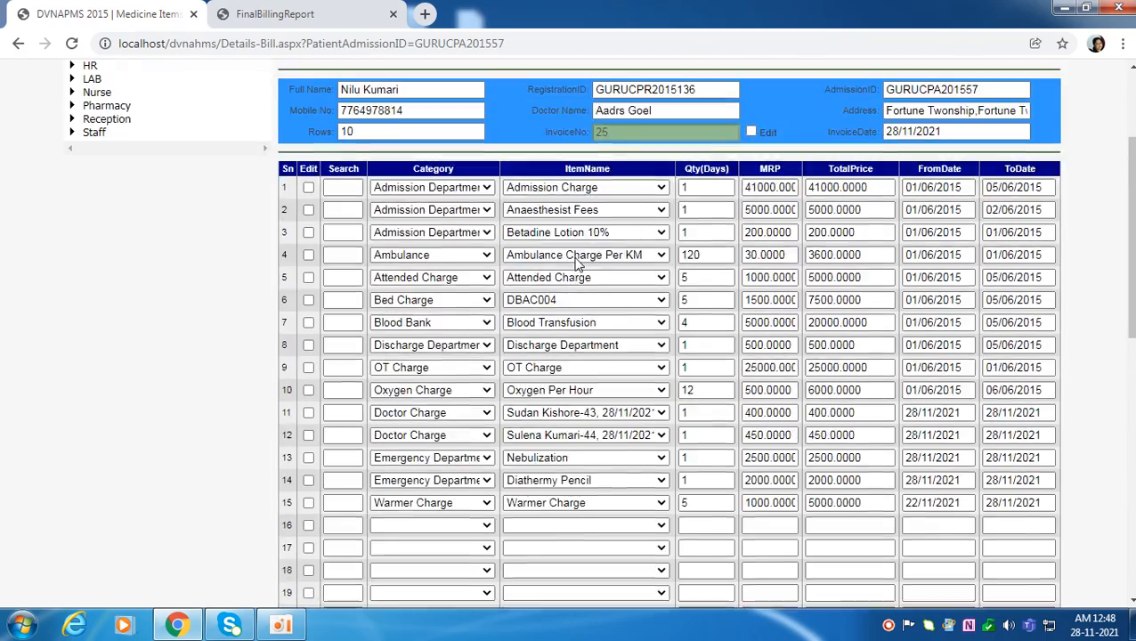
scroll(577, 256, down, 2)
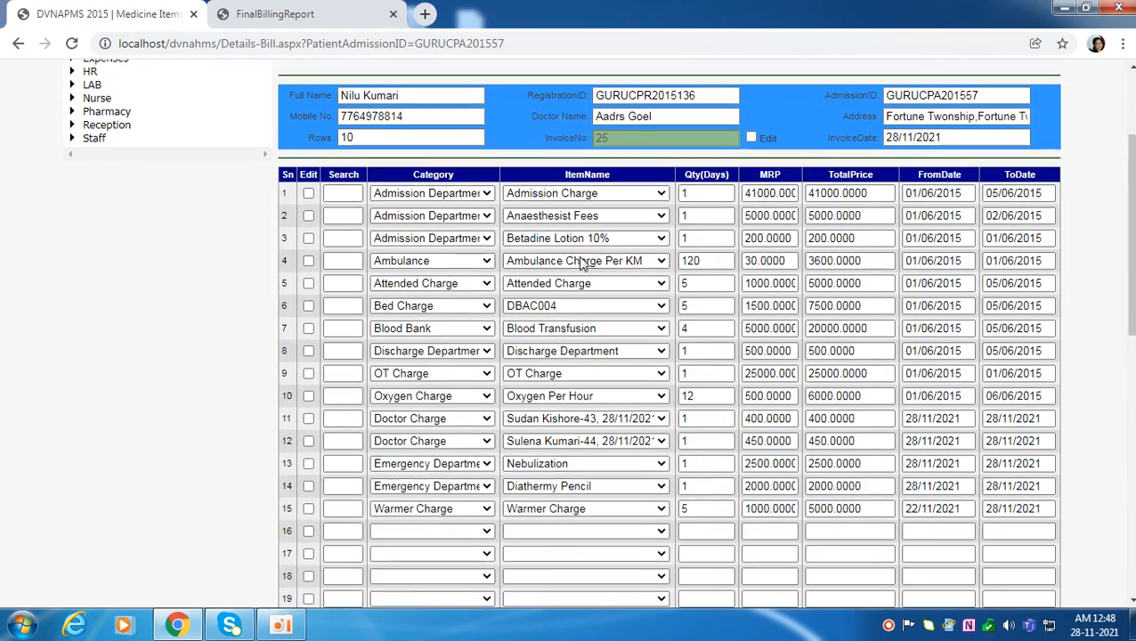
scroll(392, 259, down, 5)
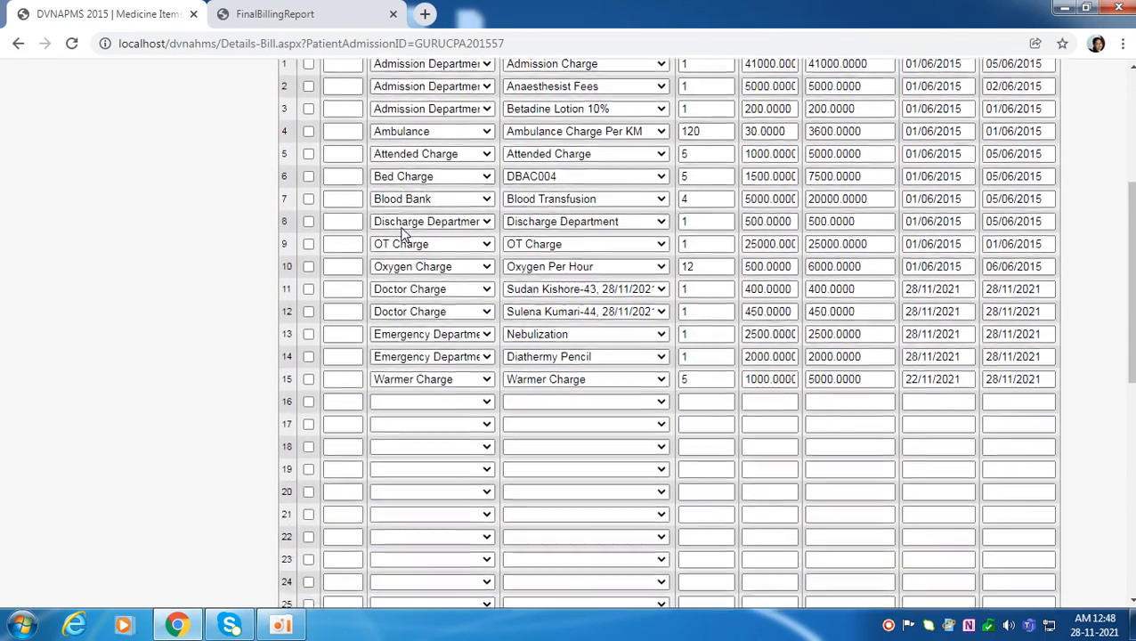
scroll(356, 303, up, 3)
scroll(320, 329, up, 4)
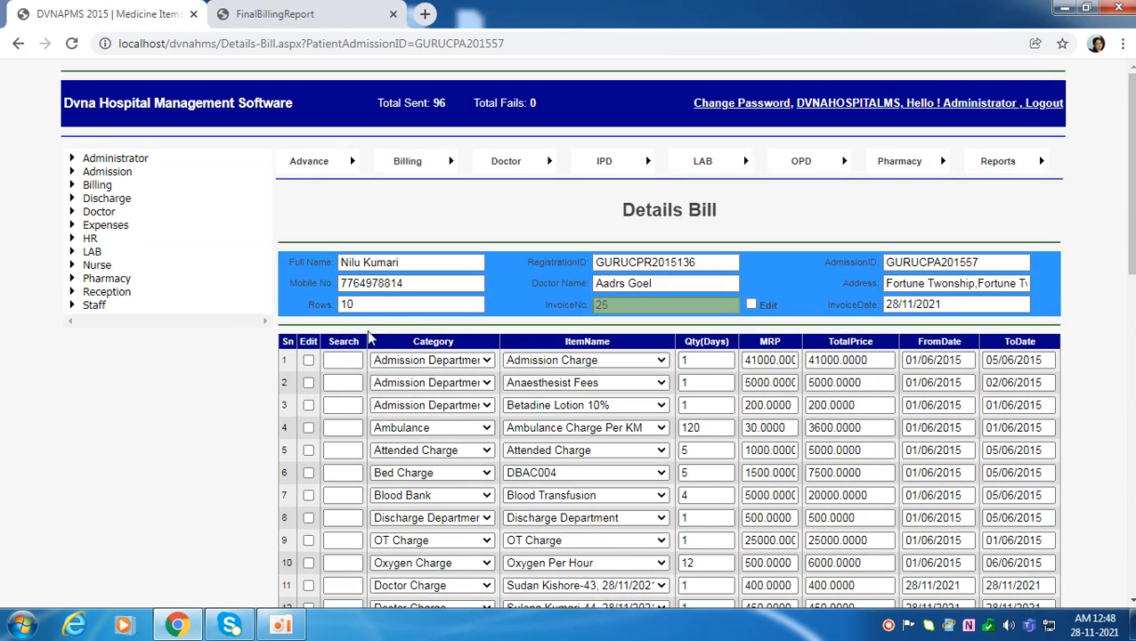
Set the number of rows in the details bill to 20 and check the resized item table.
drag(375, 305, 313, 305)
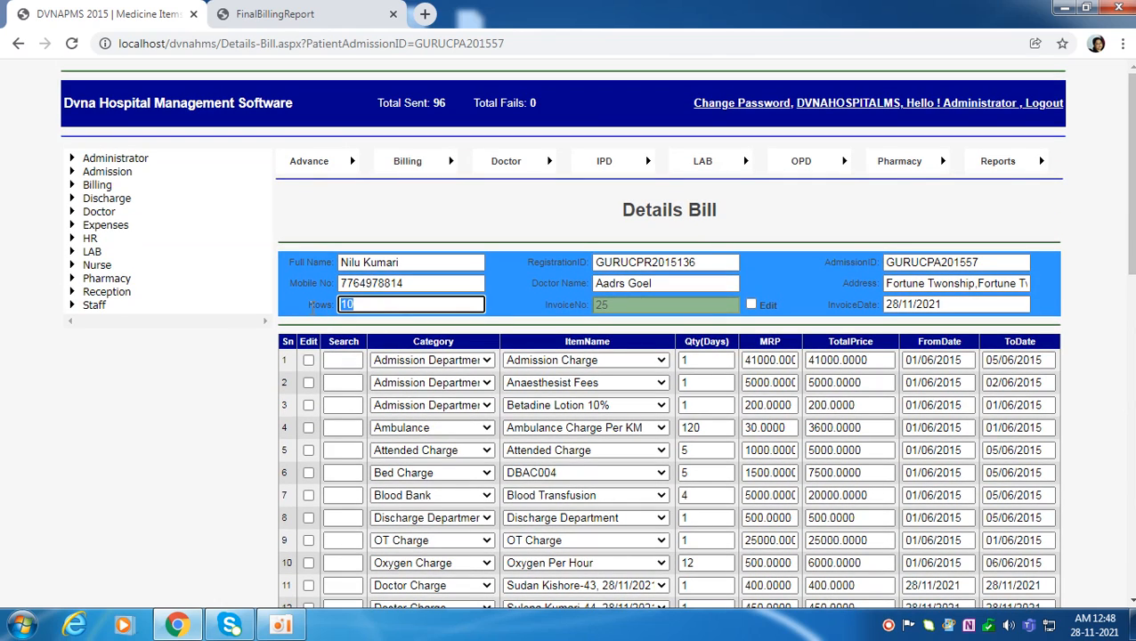
scroll(312, 305, down, 2)
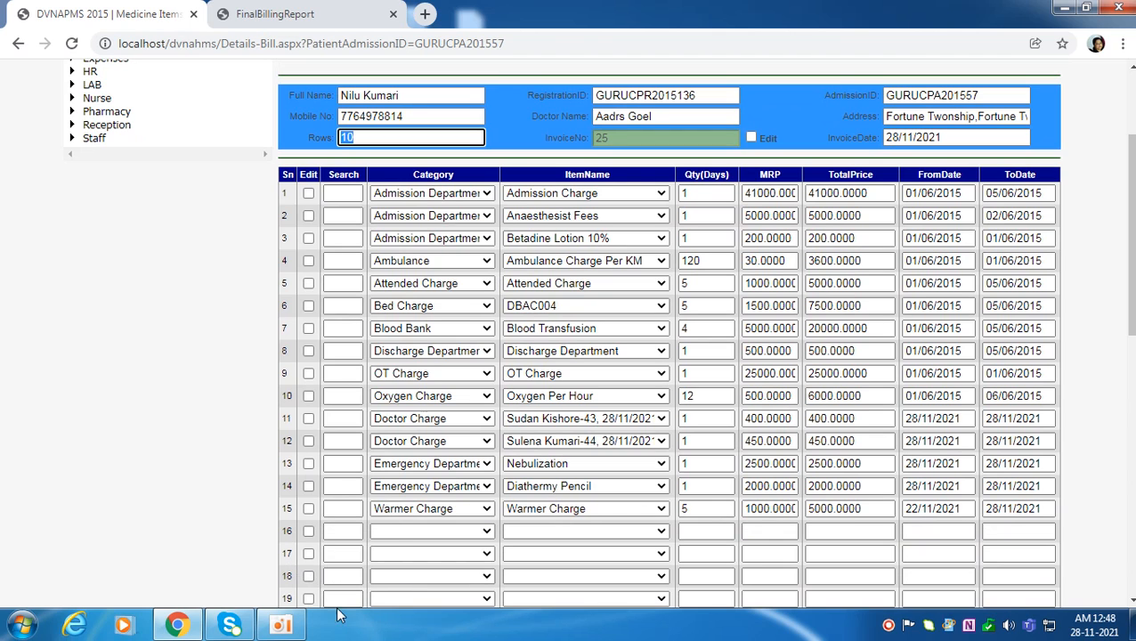
scroll(396, 294, up, 1)
text(20)
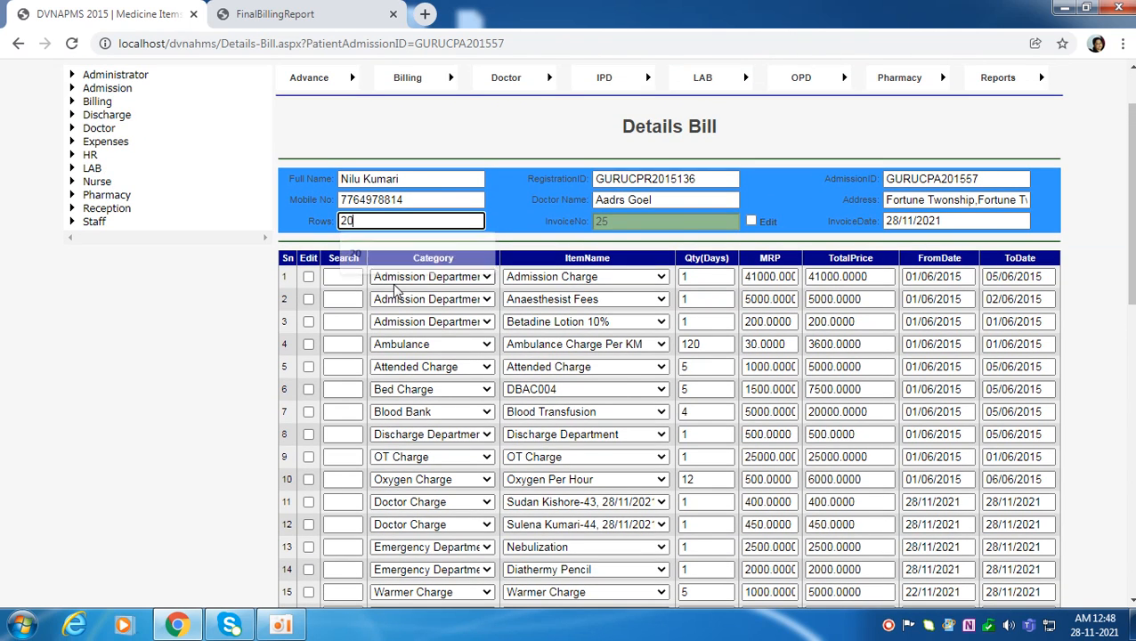
click(526, 229)
scroll(526, 230, down, 2)
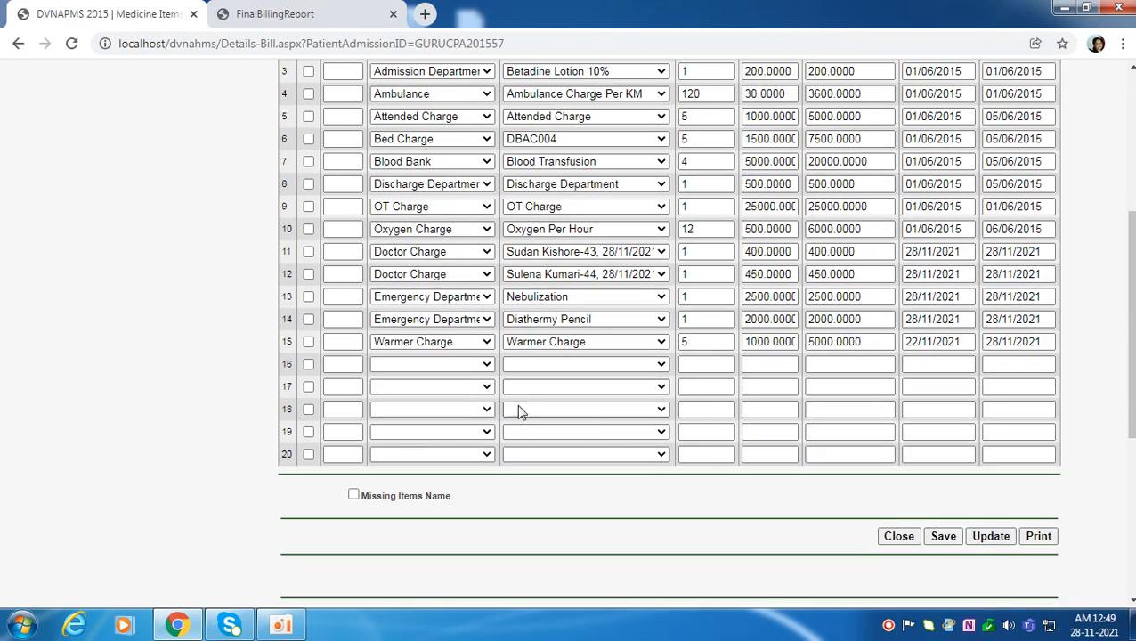
scroll(583, 312, up, 2)
scroll(583, 312, up, 1)
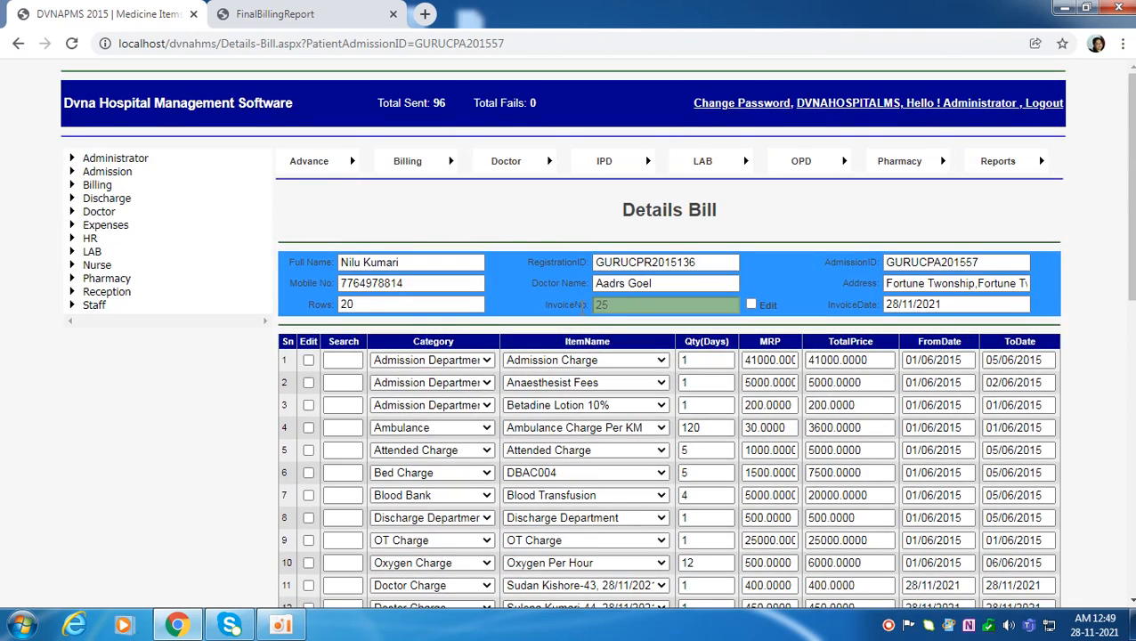
Show the missing item name fields and start bill row 16 with search text "a" and category Admission Department.
scroll(583, 306, down, 4)
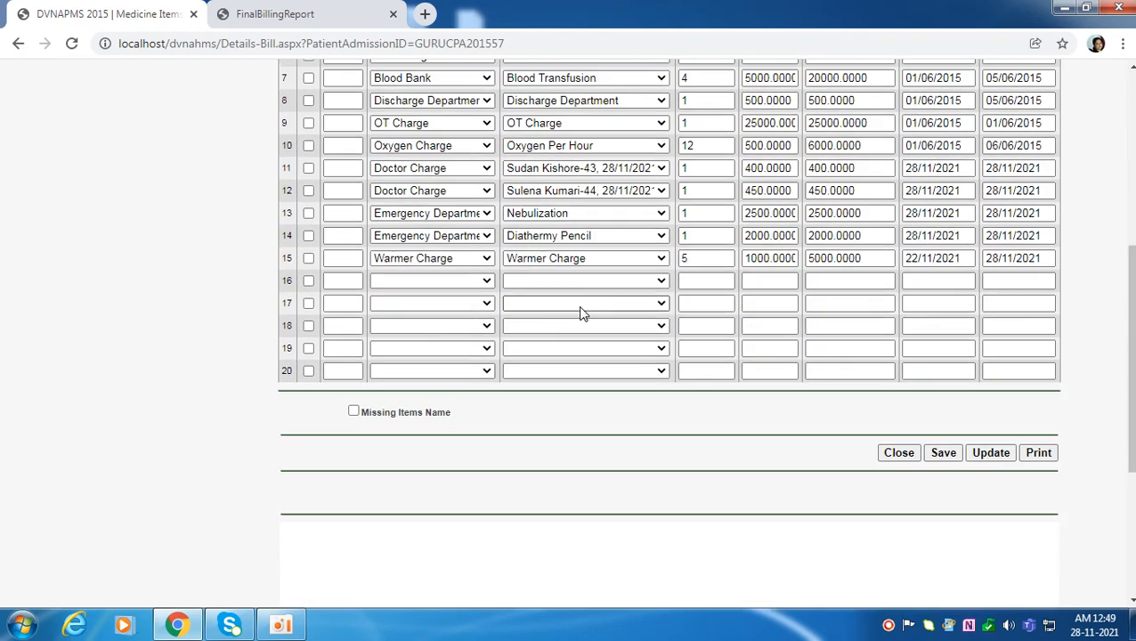
click(354, 412)
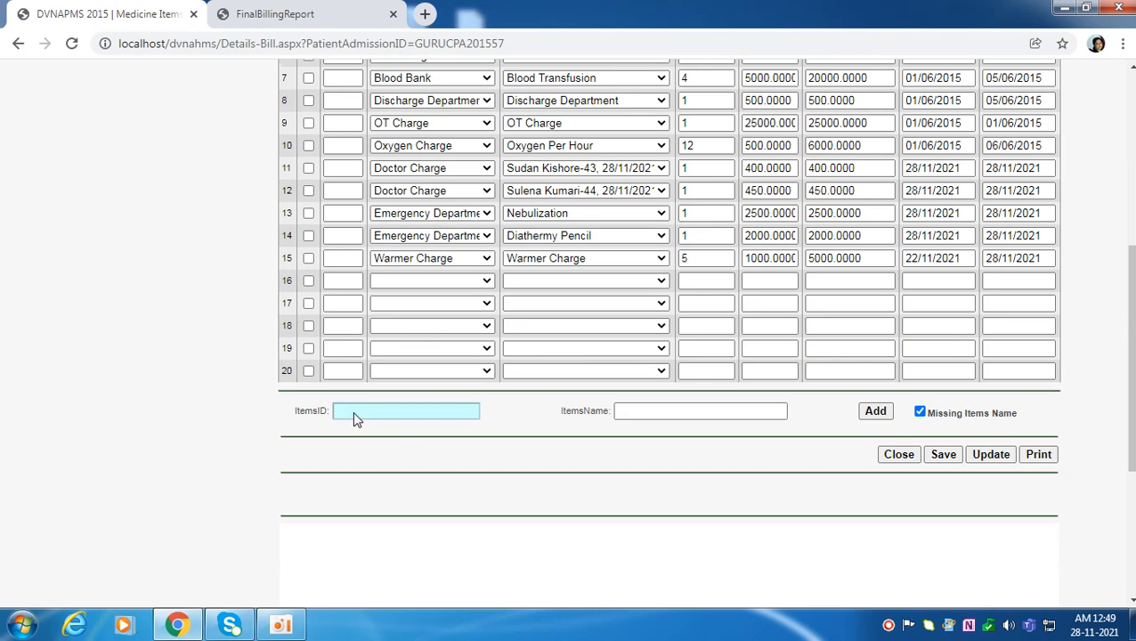
click(345, 283)
text(a)
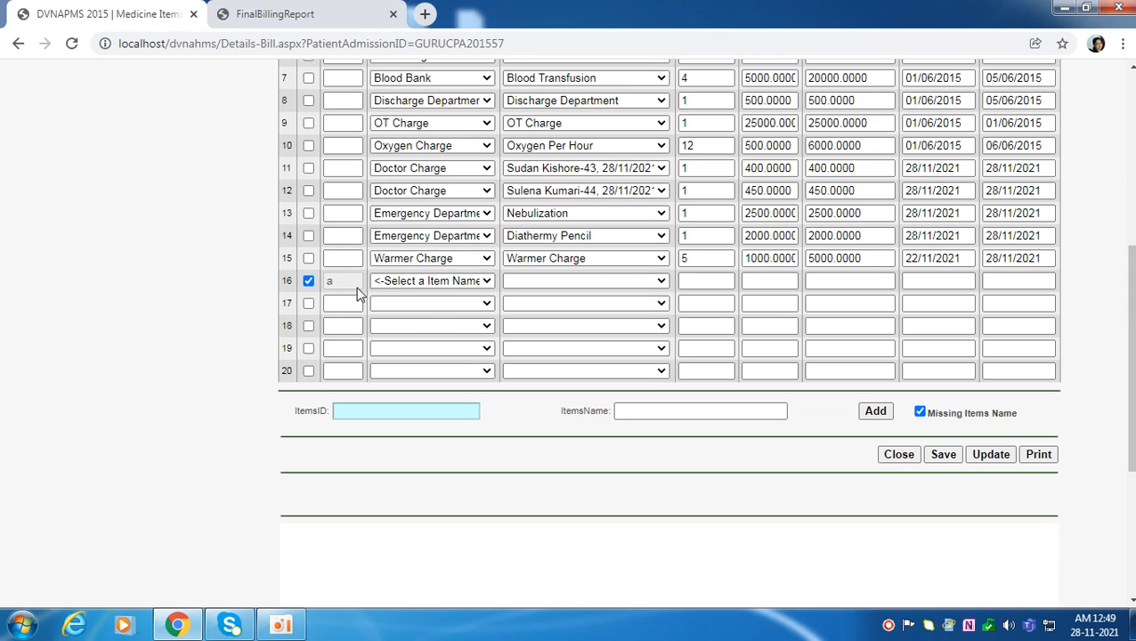
click(419, 281)
click(437, 312)
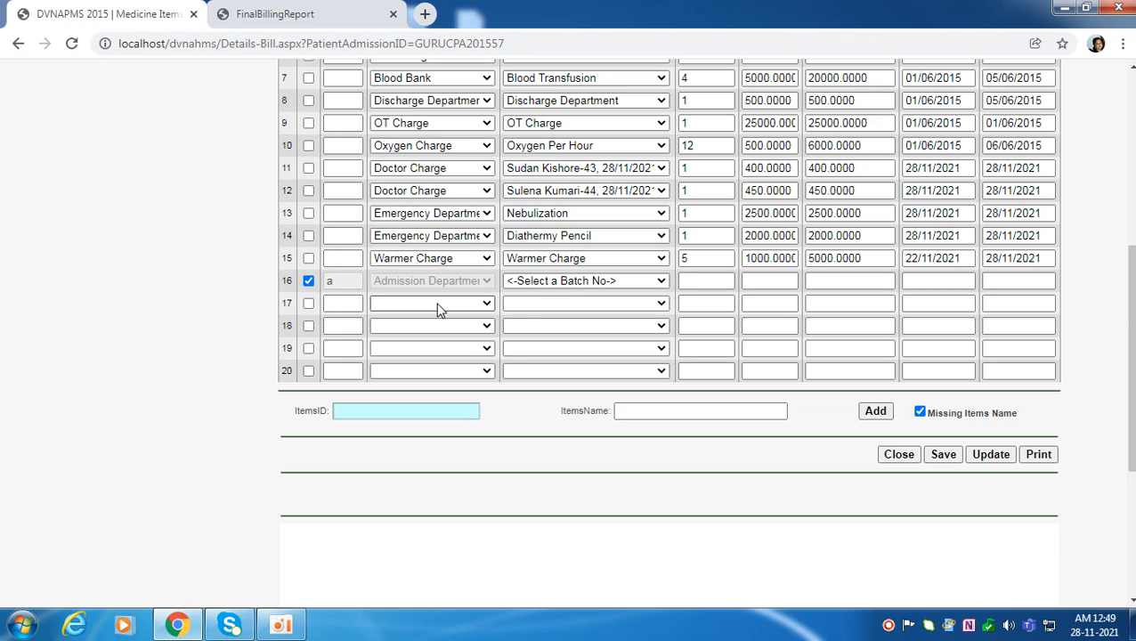
Look through the item names offered for row 16 and the entry fields for a missing item name.
click(590, 282)
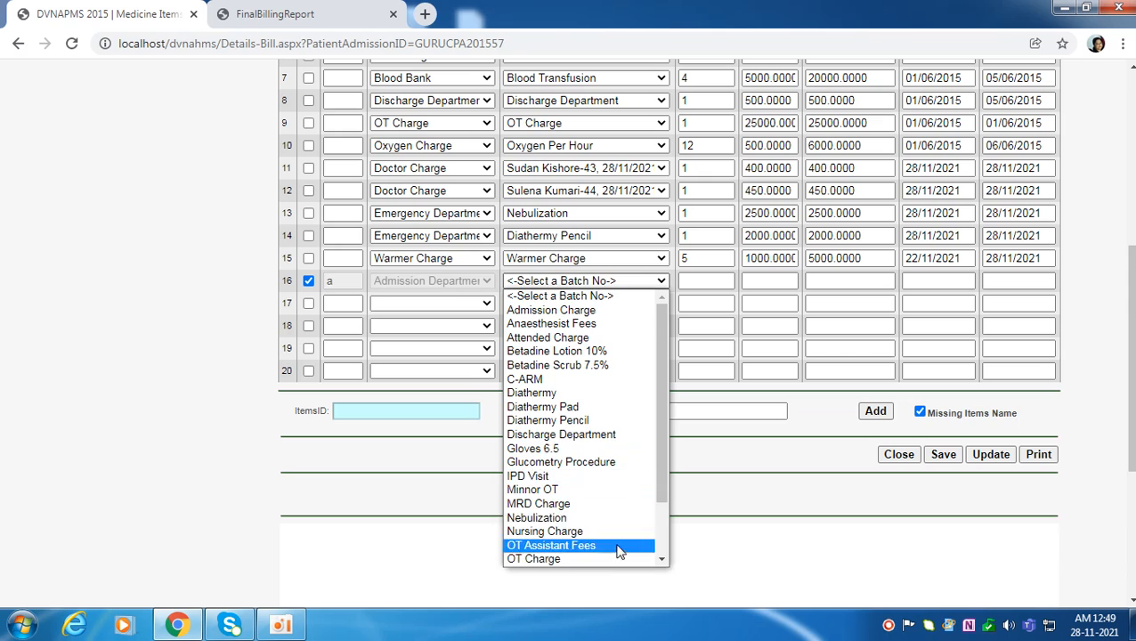
scroll(658, 559, down, 2)
click(658, 563)
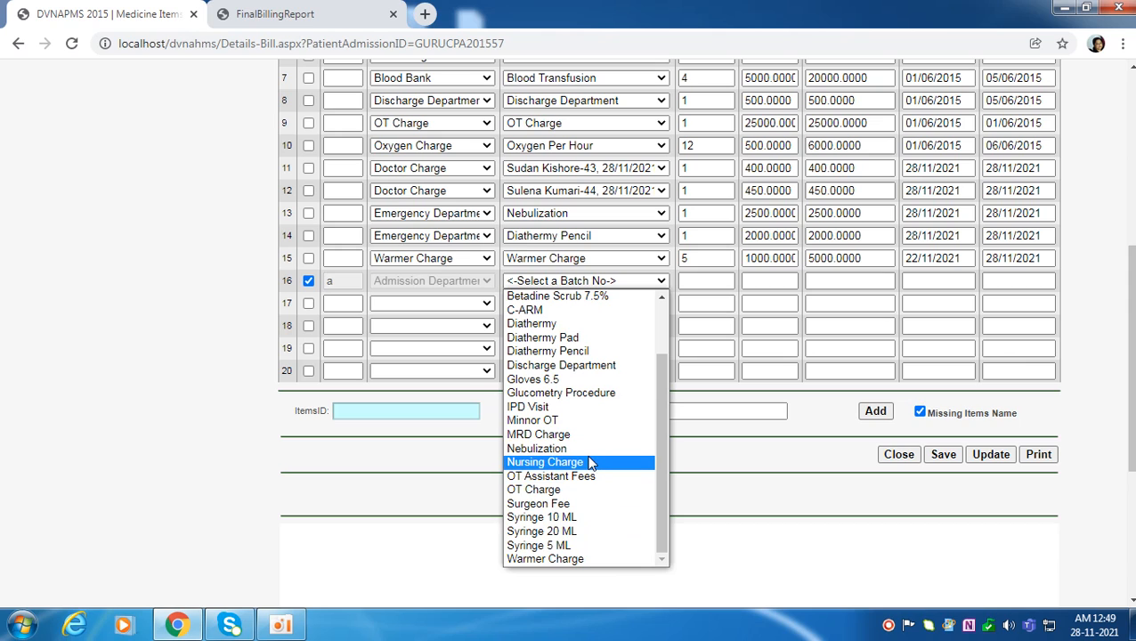
drag(653, 398, 669, 424)
click(750, 443)
click(922, 413)
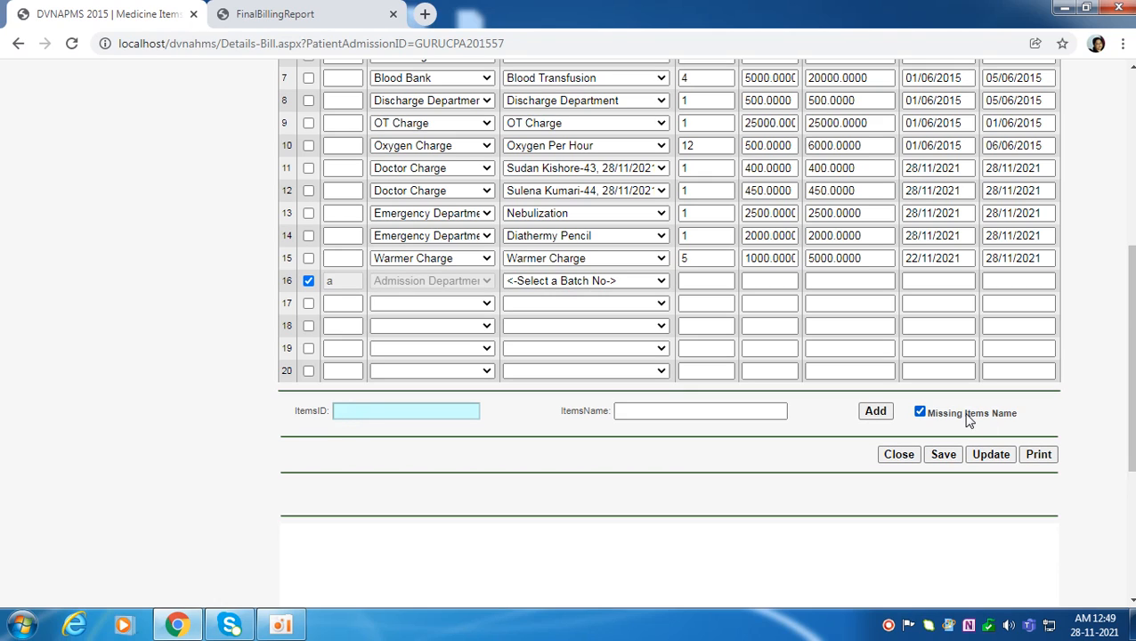
click(644, 415)
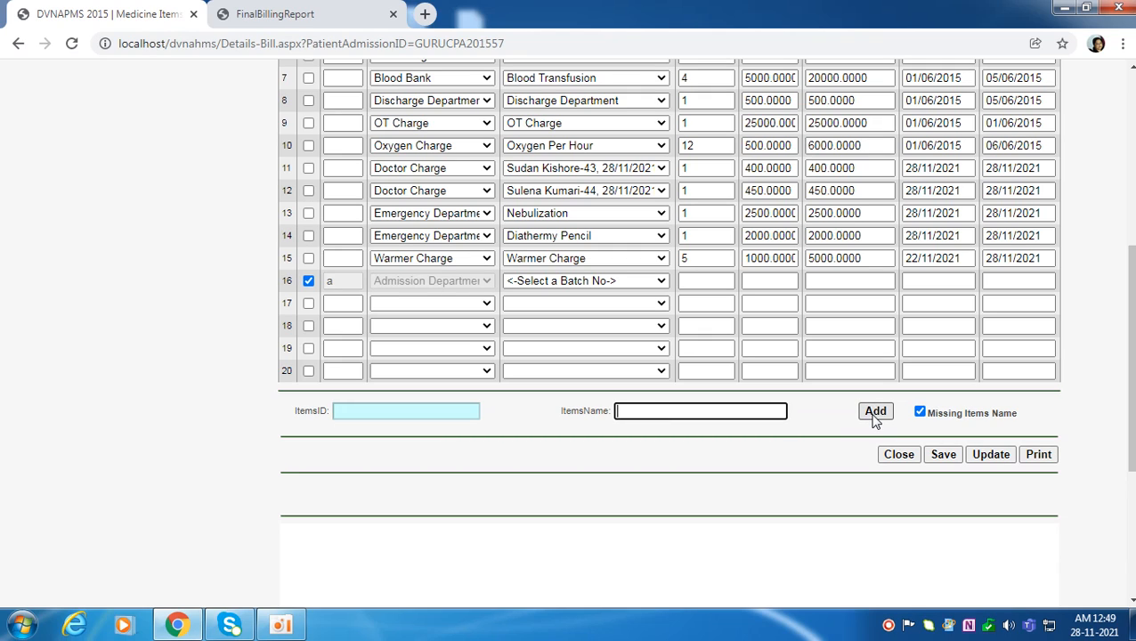
Close the details bill without saving and reopen the same patient's bill from the Details Bill Grid.
click(891, 458)
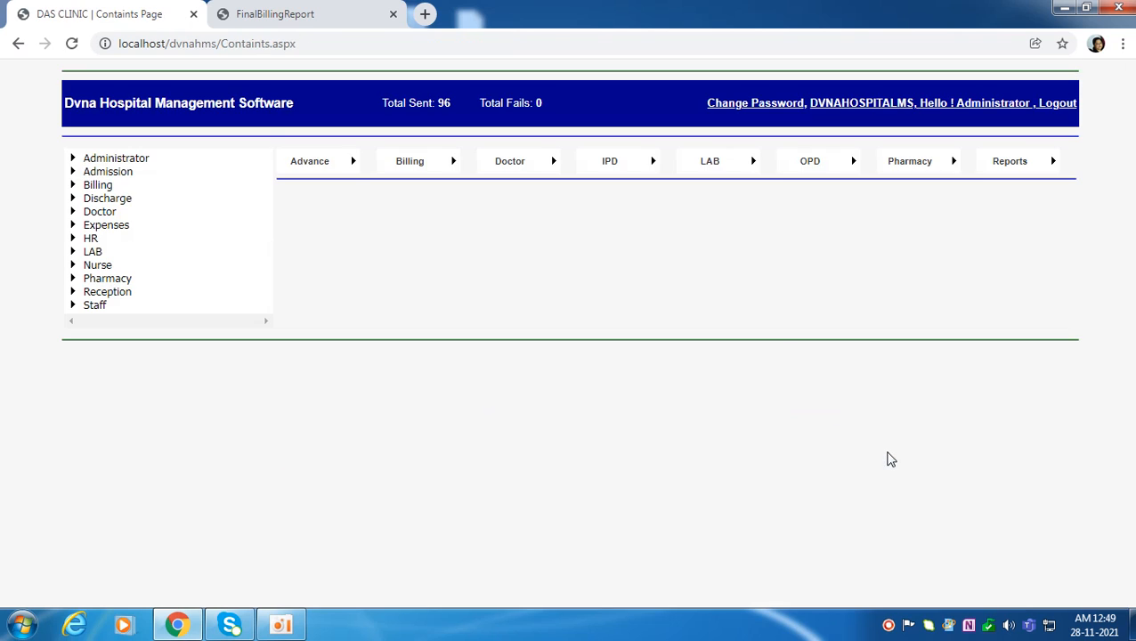
mouse_move(419, 160)
click(425, 218)
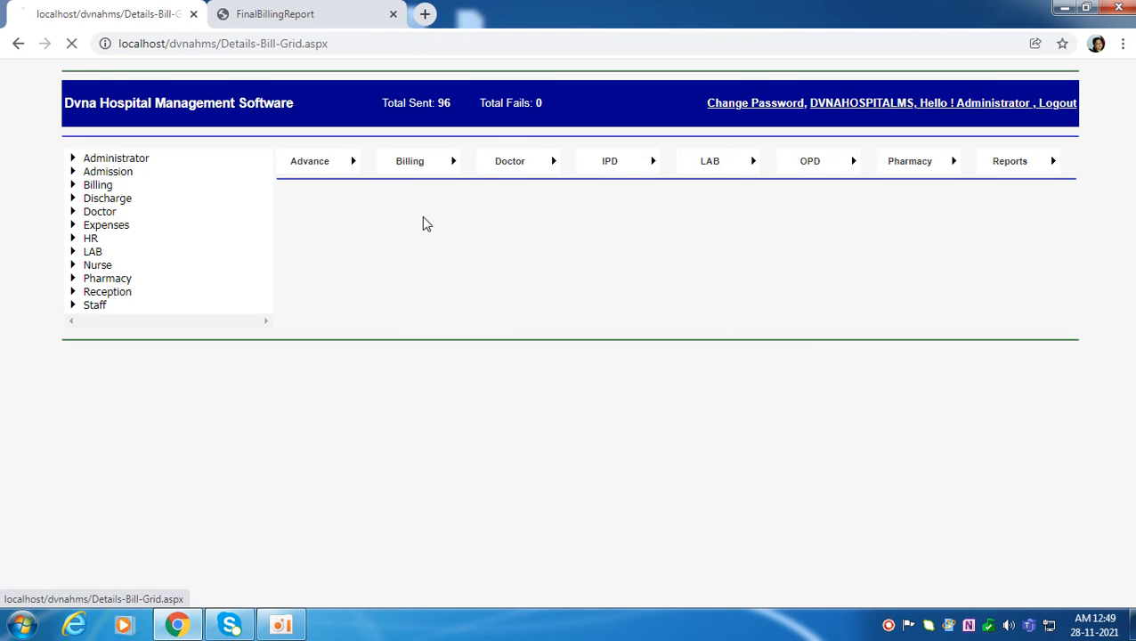
click(331, 288)
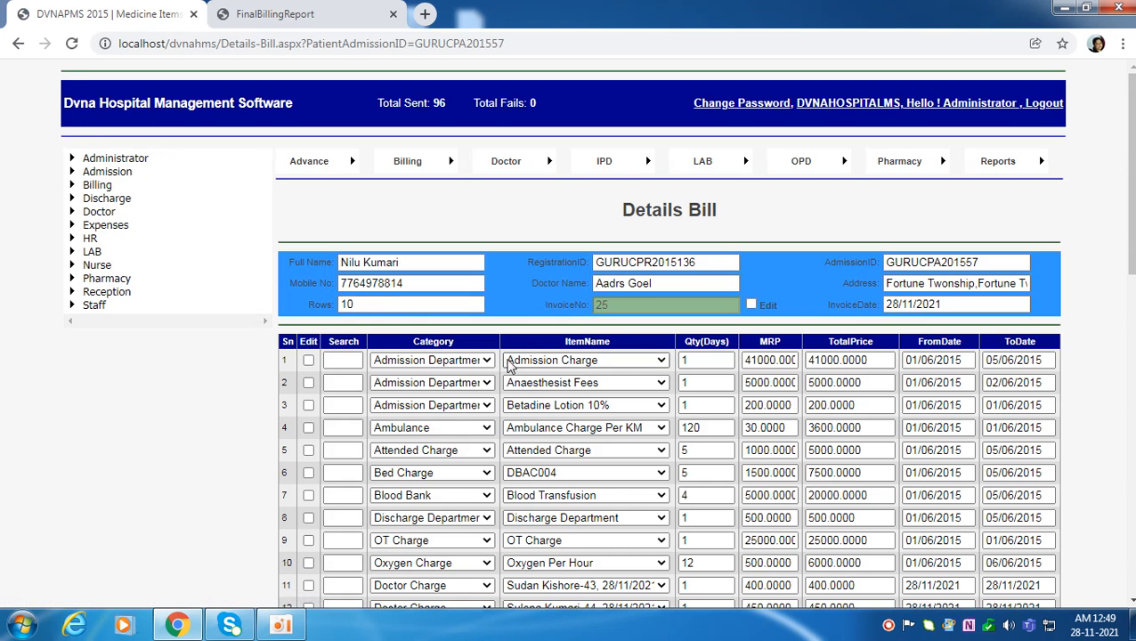
Review the reopened bill's charge rows and generate its printable Details Bills Report.
scroll(652, 386, down, 8)
scroll(621, 342, up, 5)
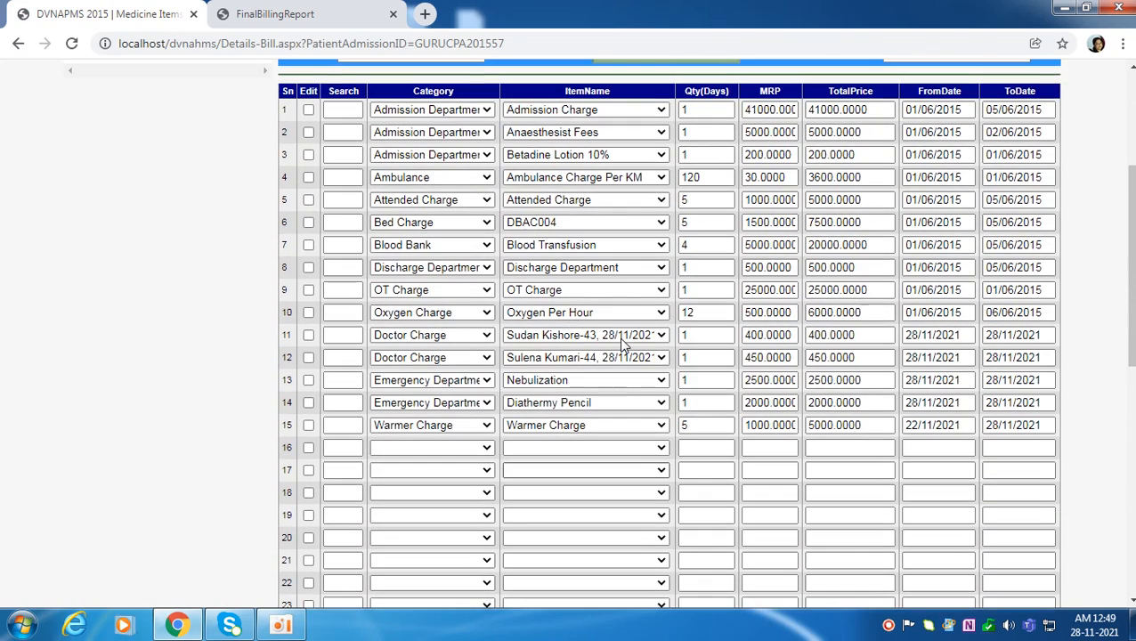
scroll(623, 346, up, 3)
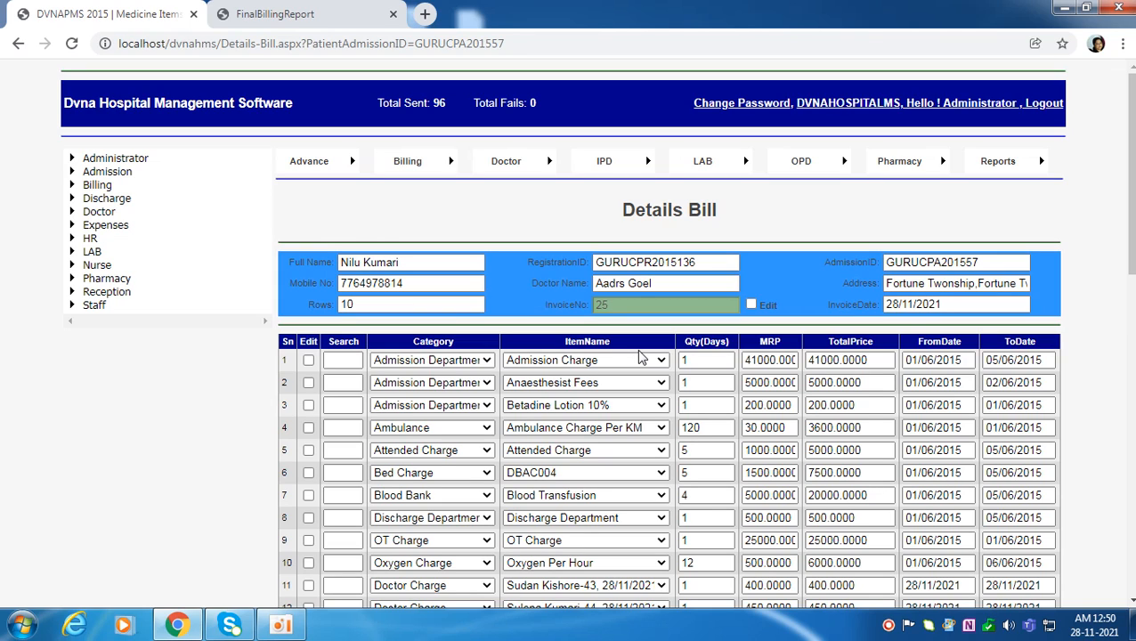
scroll(605, 369, down, 5)
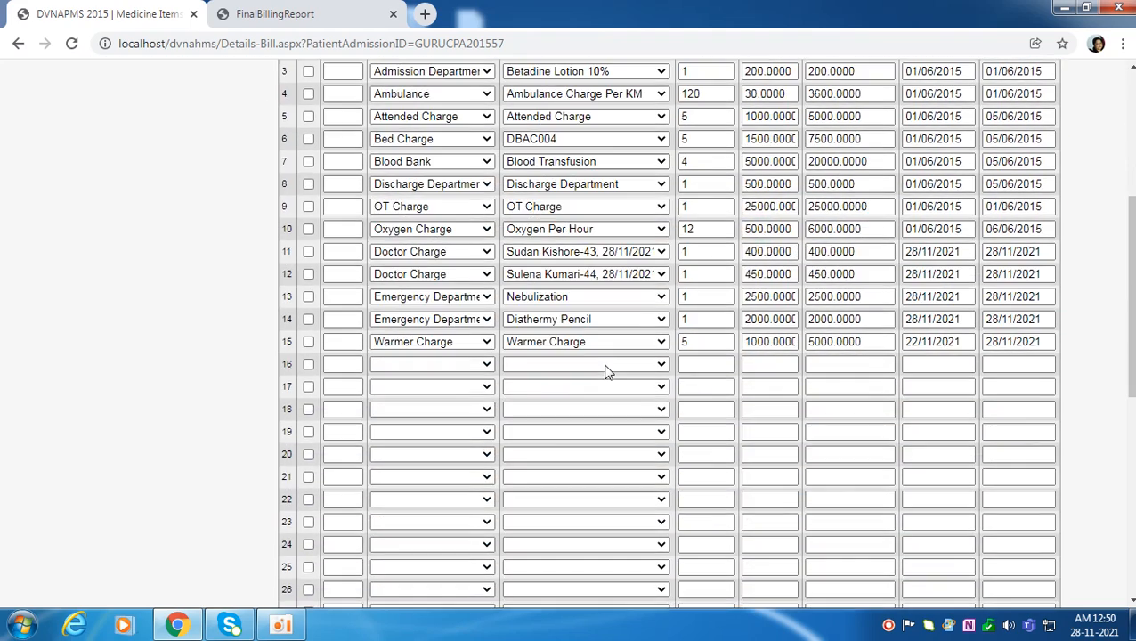
scroll(613, 376, down, 4)
scroll(612, 376, up, 7)
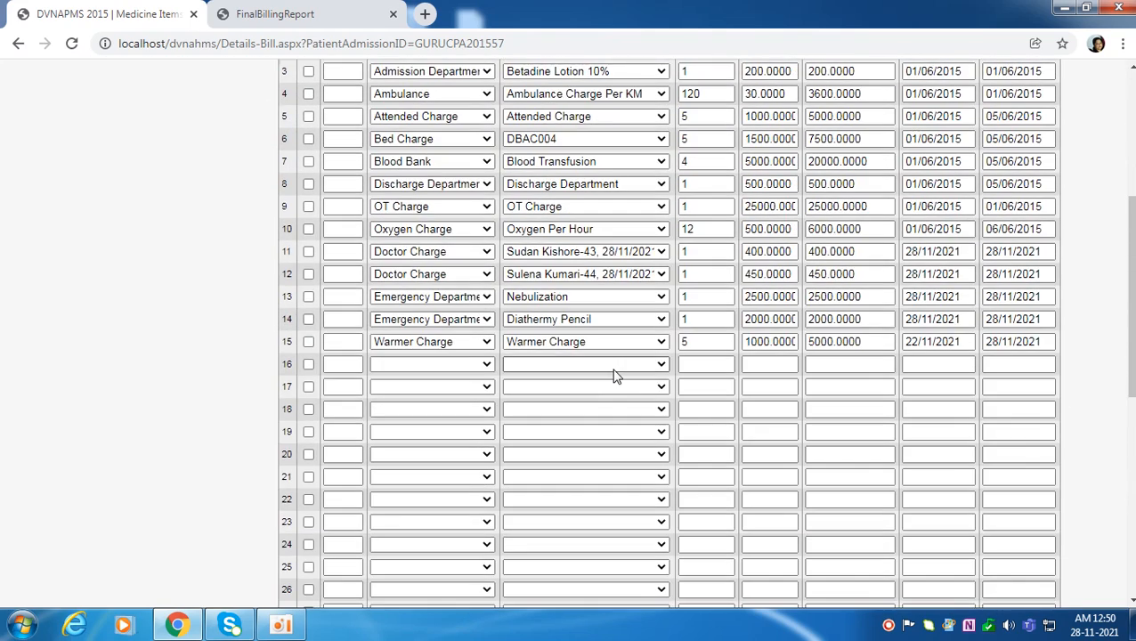
scroll(613, 376, down, 4)
click(1047, 363)
scroll(605, 307, down, 2)
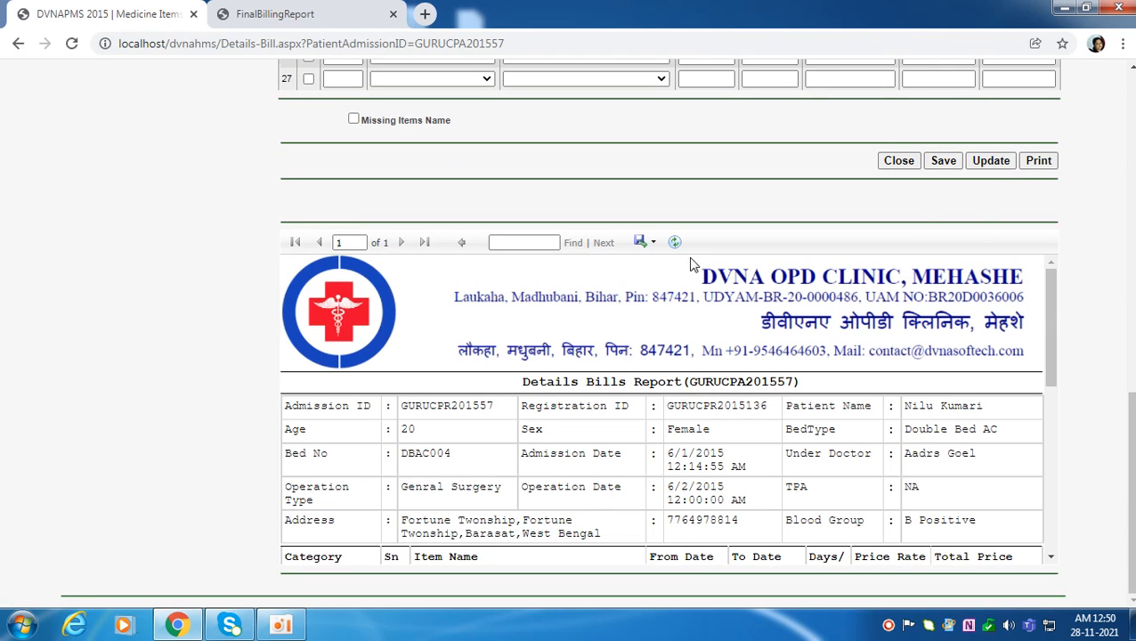
Export the Details Bills Report as PDF and open the downloaded file.
click(647, 241)
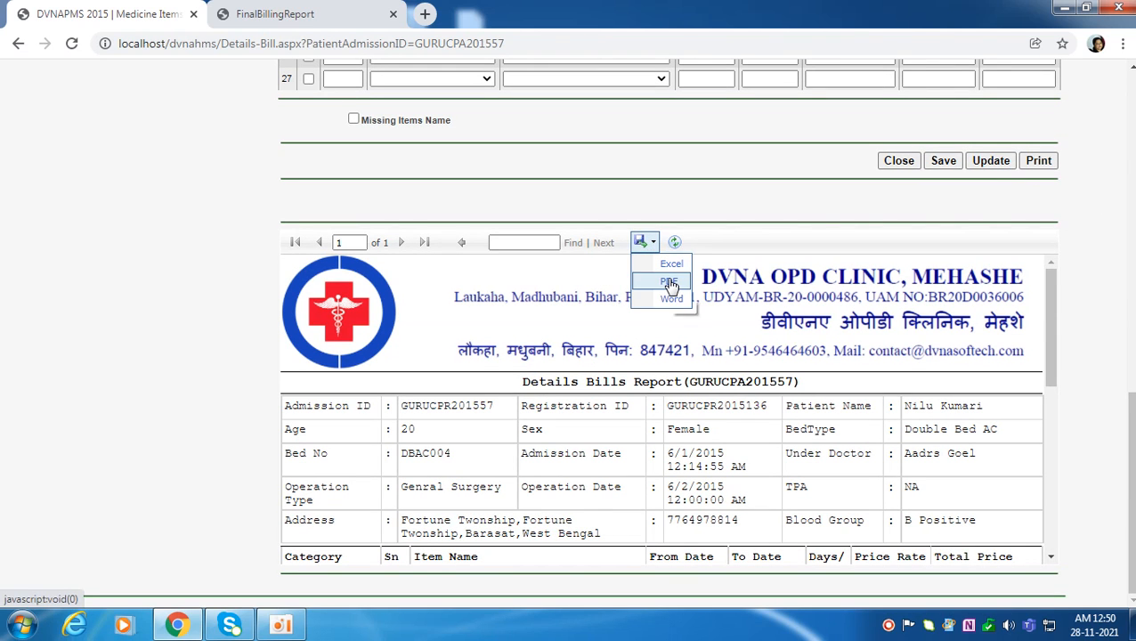
click(670, 282)
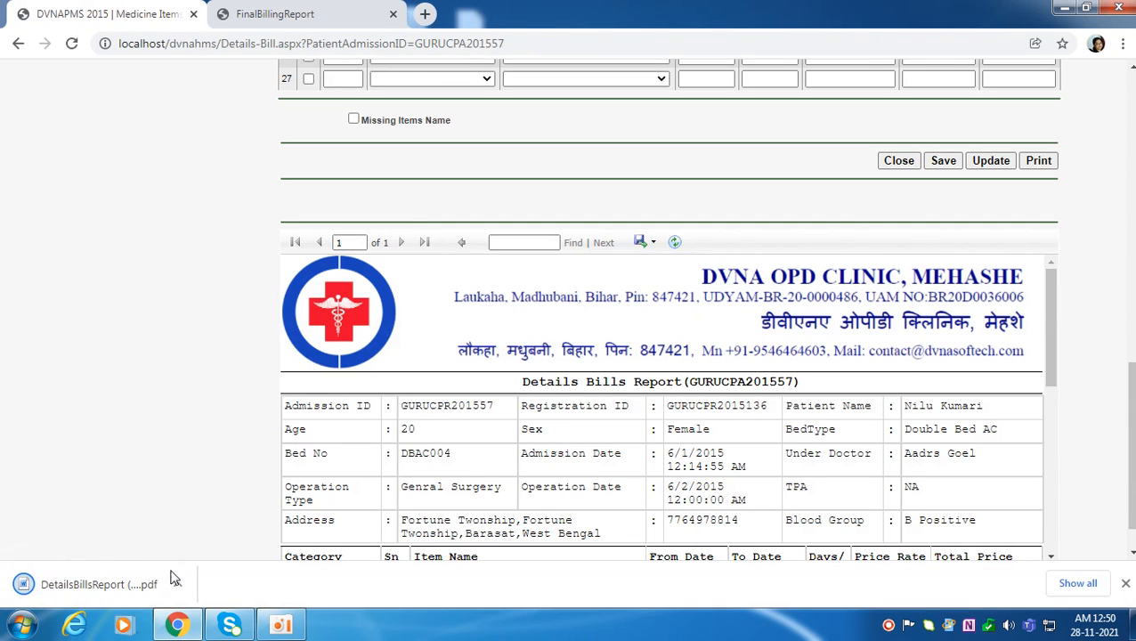
click(48, 587)
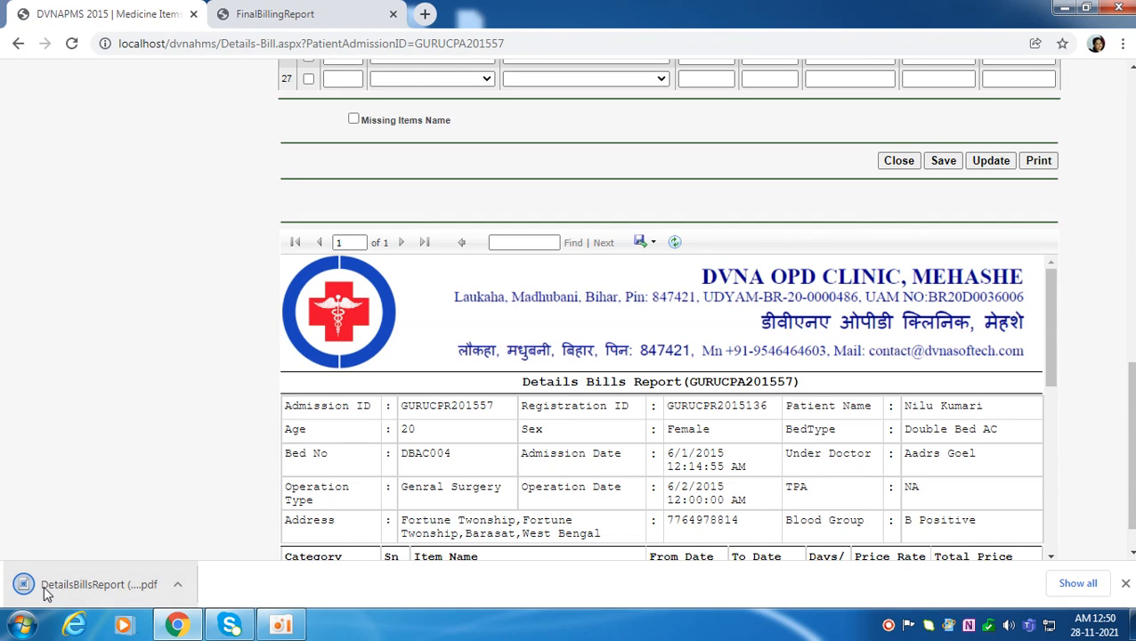
click(92, 595)
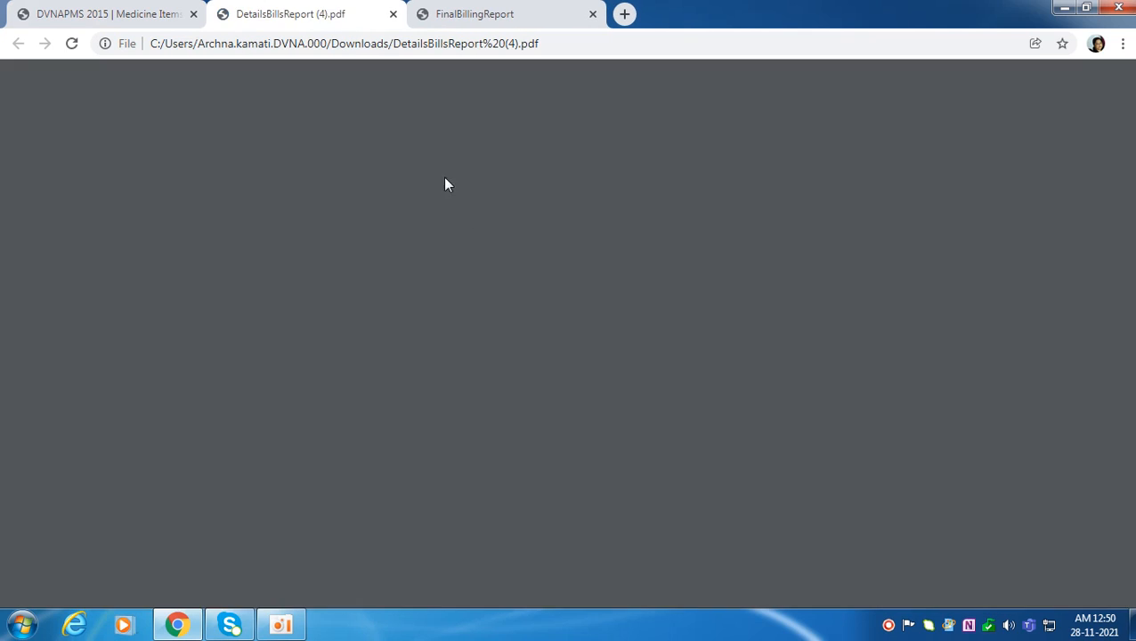
Review both pages of the exported details bill PDF, including the patient header and charge list, and close it.
scroll(739, 390, down, 8)
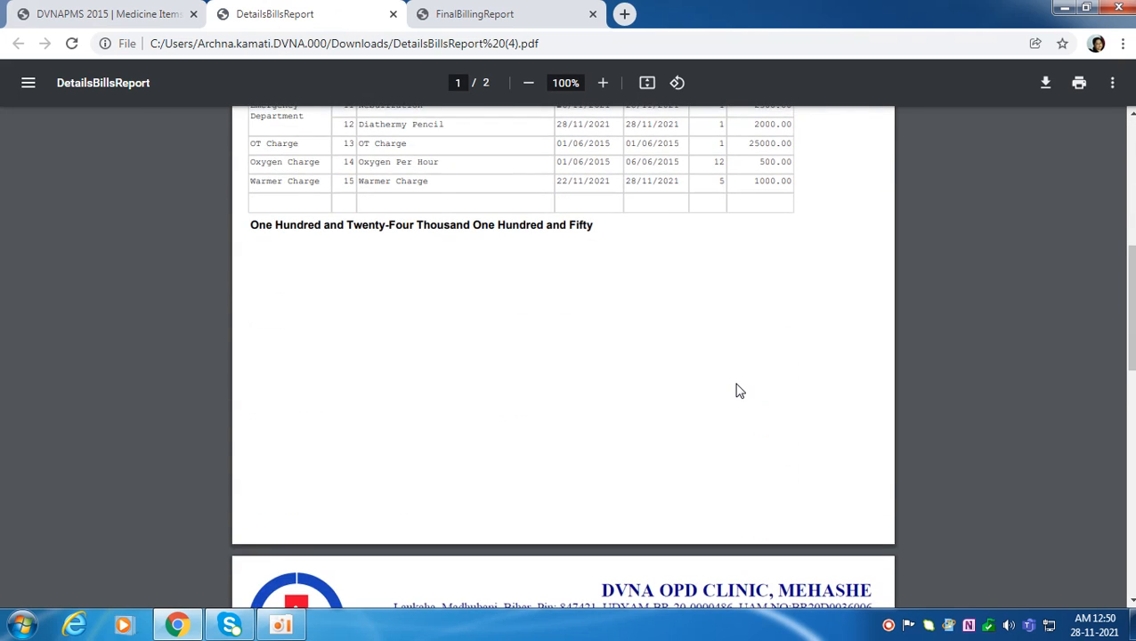
scroll(737, 387, down, 4)
scroll(712, 367, down, 5)
scroll(690, 361, up, 6)
scroll(690, 360, up, 10)
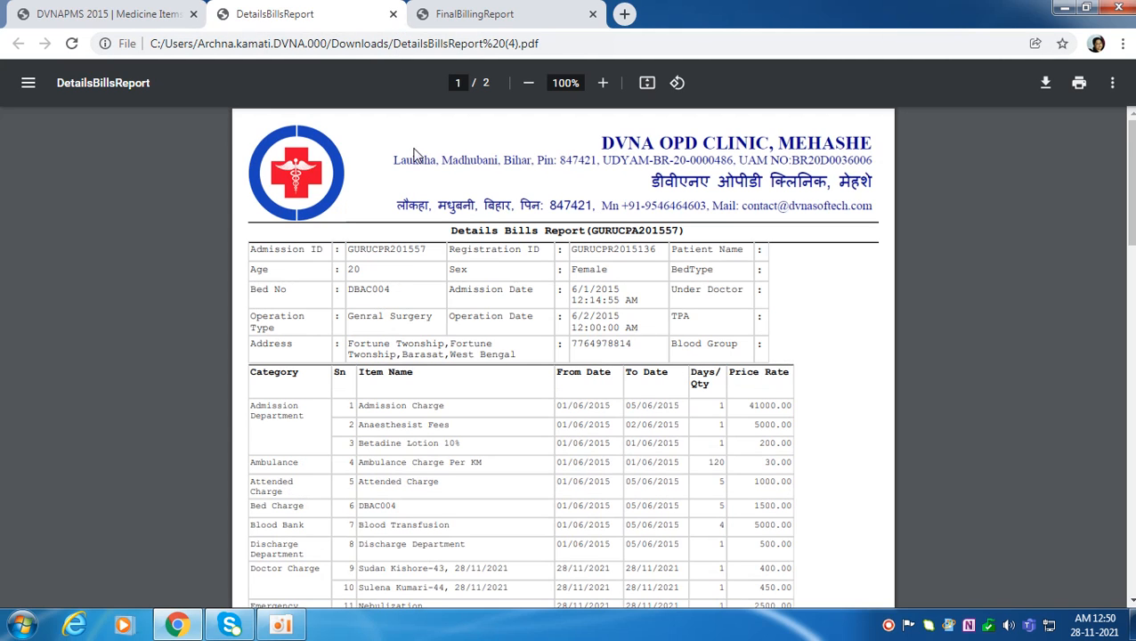
click(393, 14)
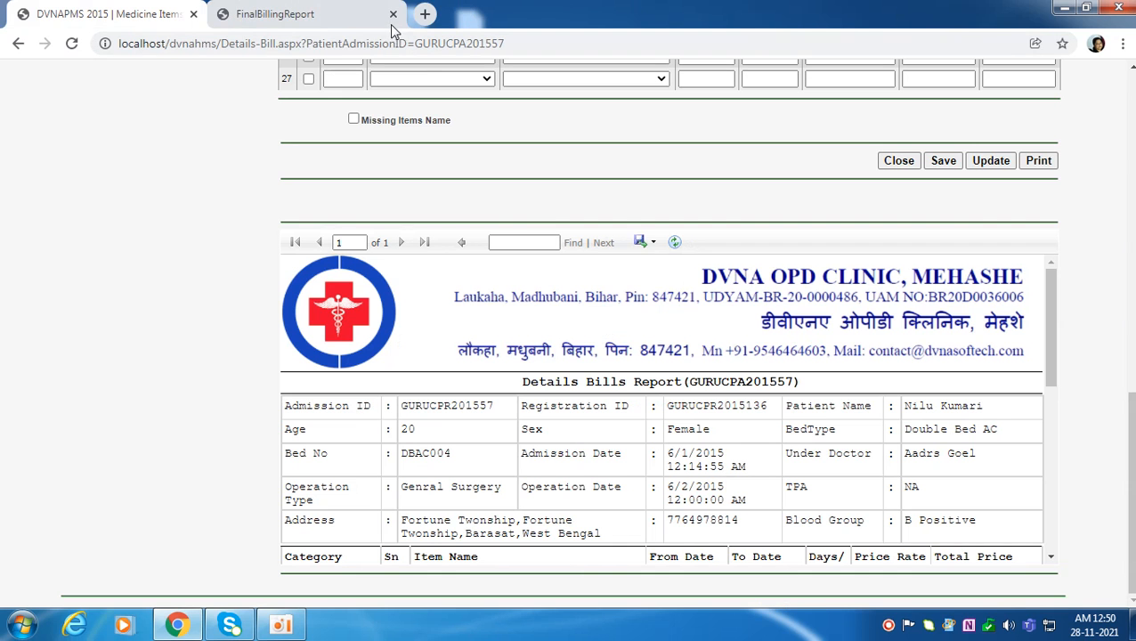
Close the details bill and open the IPD Medicine Bill page of the pharmacy module.
click(899, 161)
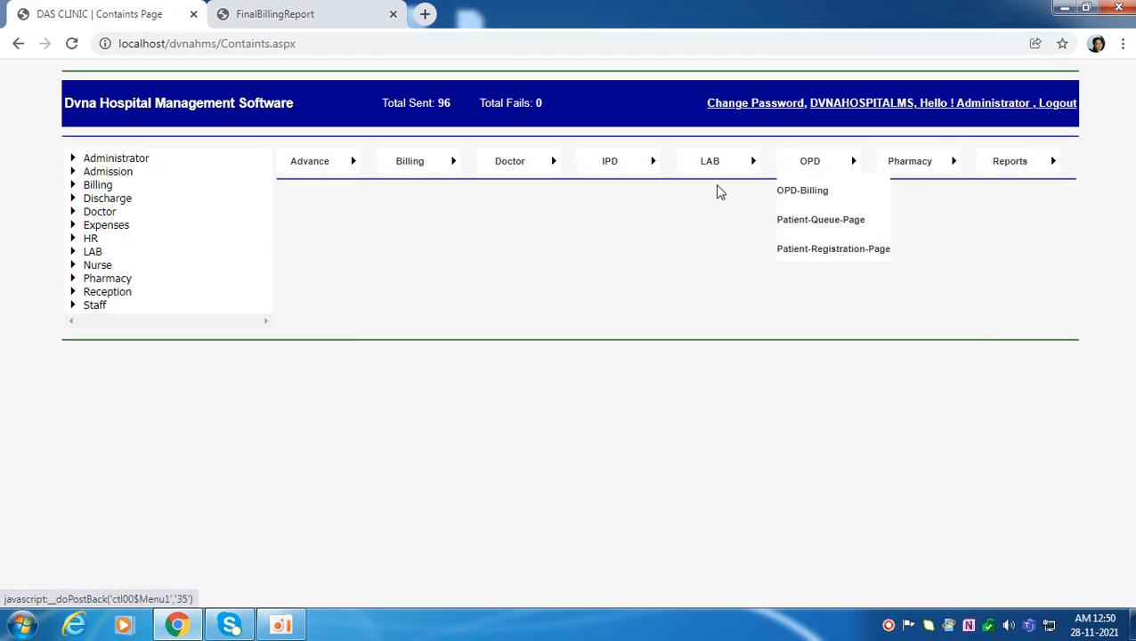
mouse_move(428, 172)
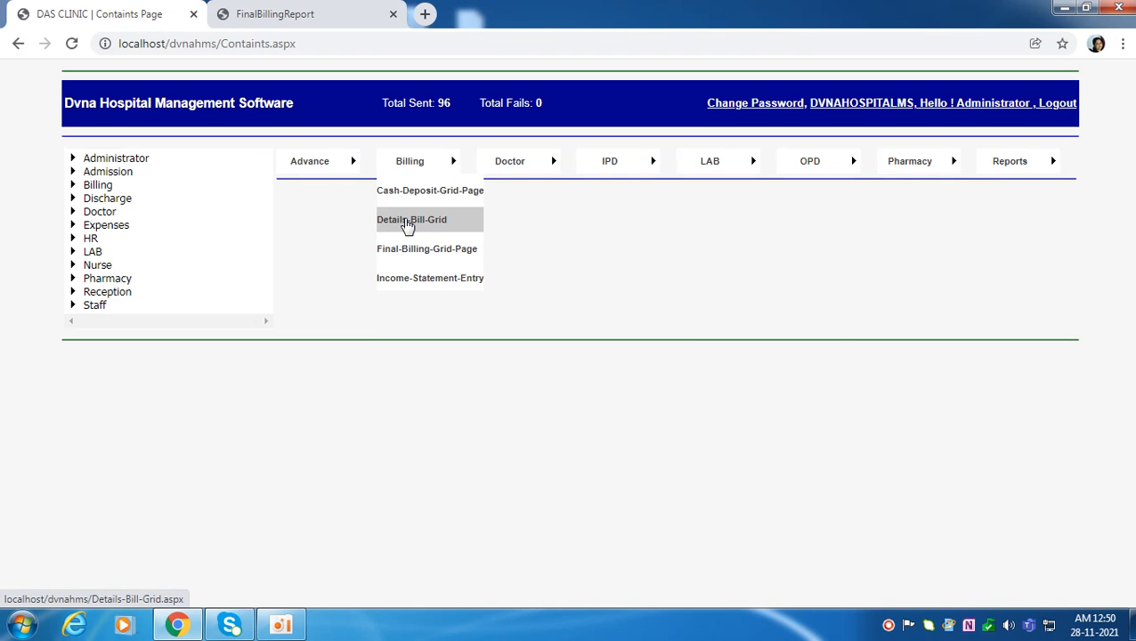
mouse_move(918, 161)
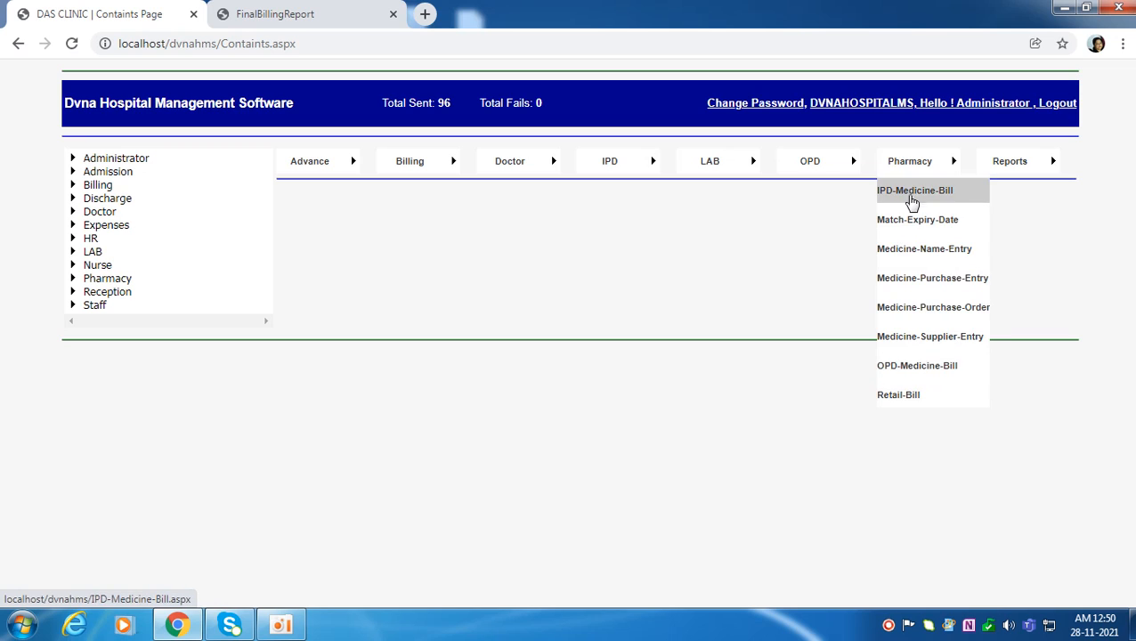
click(910, 192)
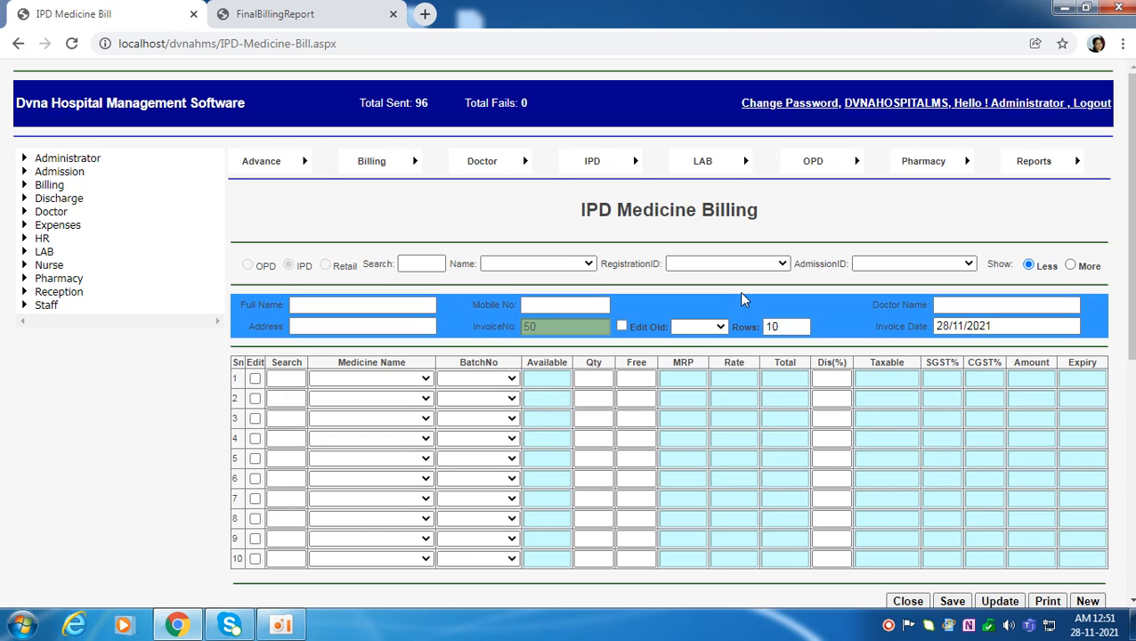
Examine the IPD Medicine Billing form, including its patient fields, medicine rows and payment section.
click(539, 307)
scroll(654, 246, down, 1)
scroll(654, 244, up, 1)
scroll(601, 228, down, 2)
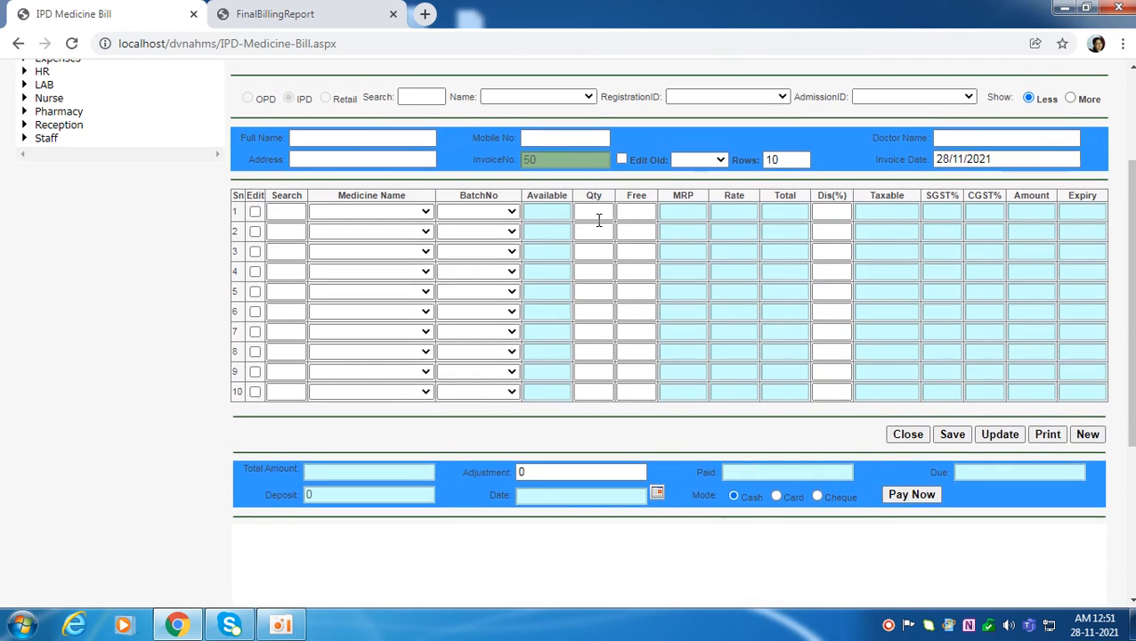
scroll(600, 222, up, 2)
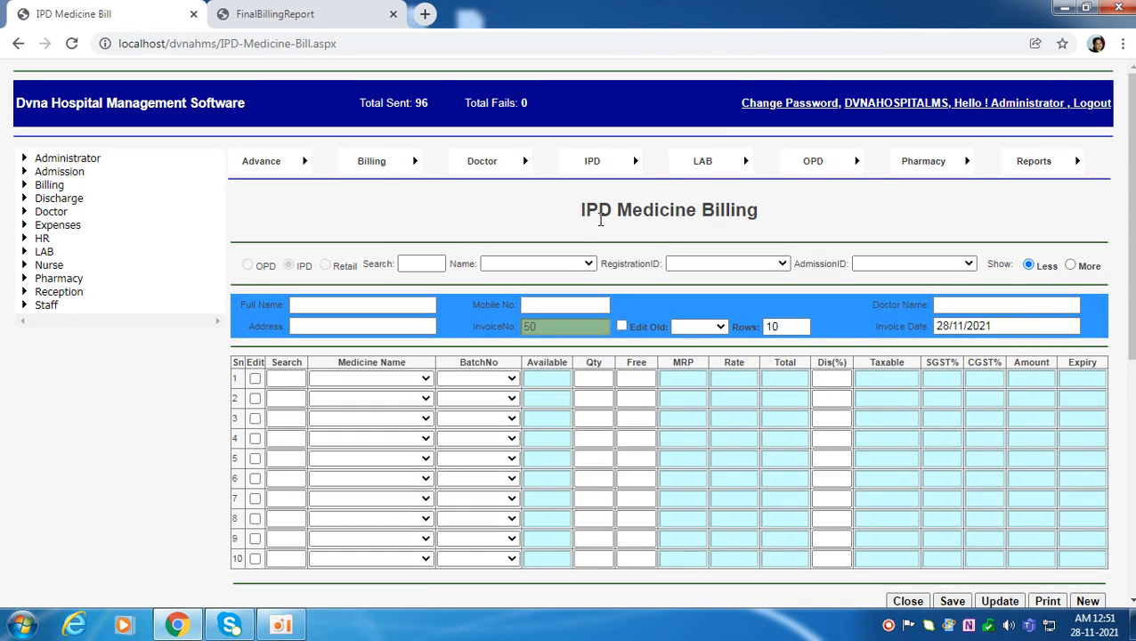